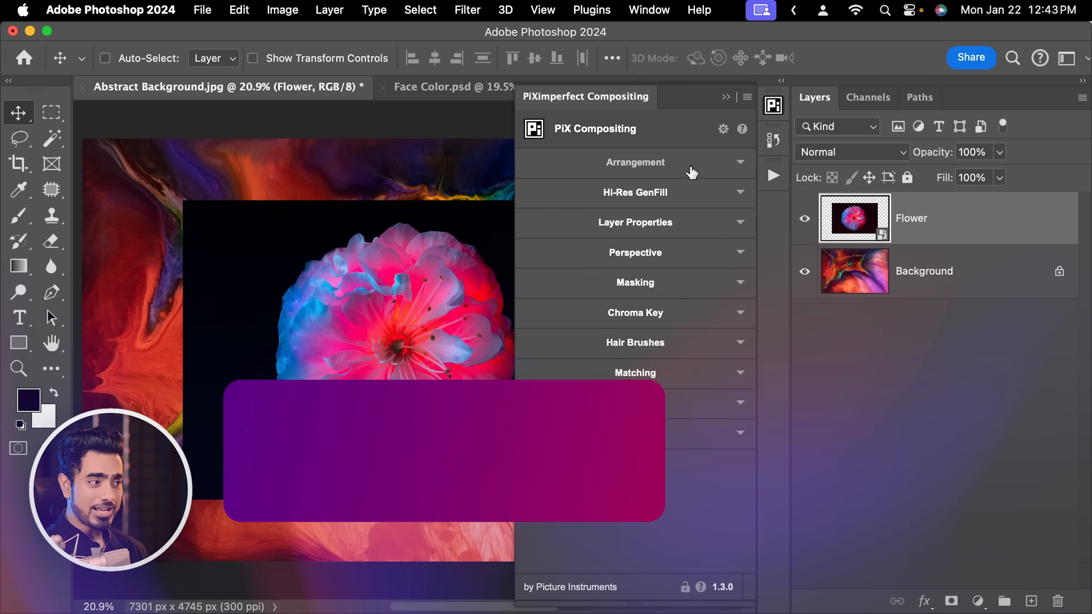
# Fit the Flower layer to the canvas with the PiX Compositing Adapt to selection command, with nothing selected.
pyautogui.click(666, 170)
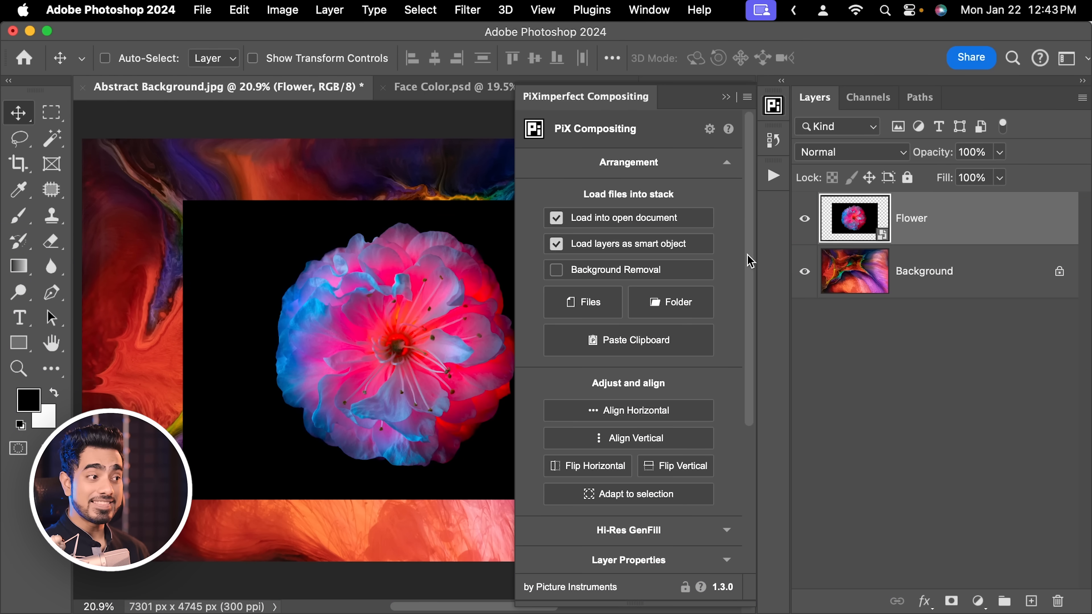
pyautogui.scroll(-2, 751, 260)
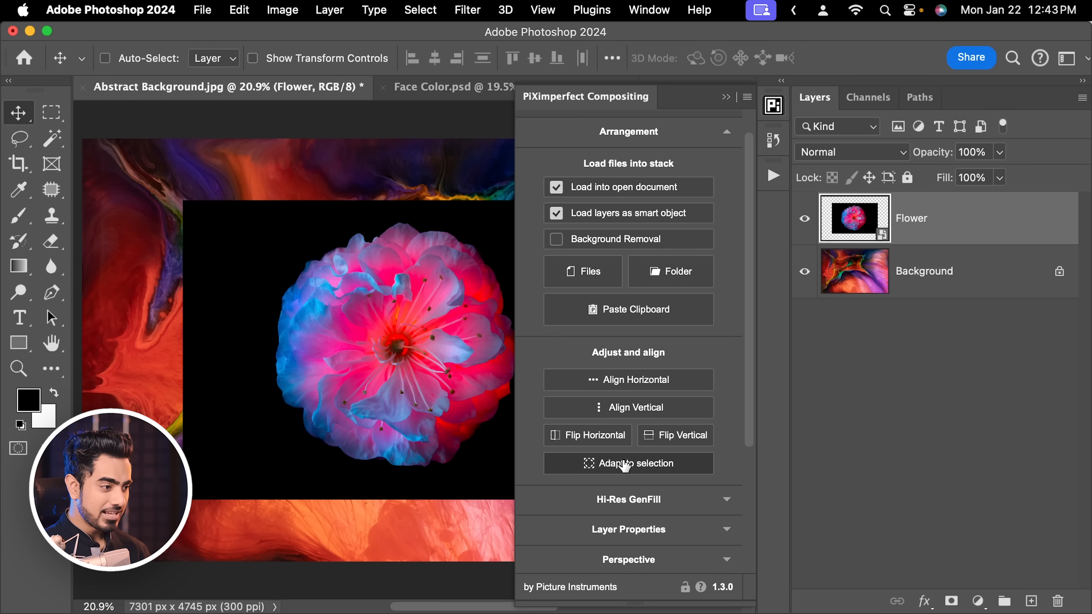
pyautogui.click(628, 471)
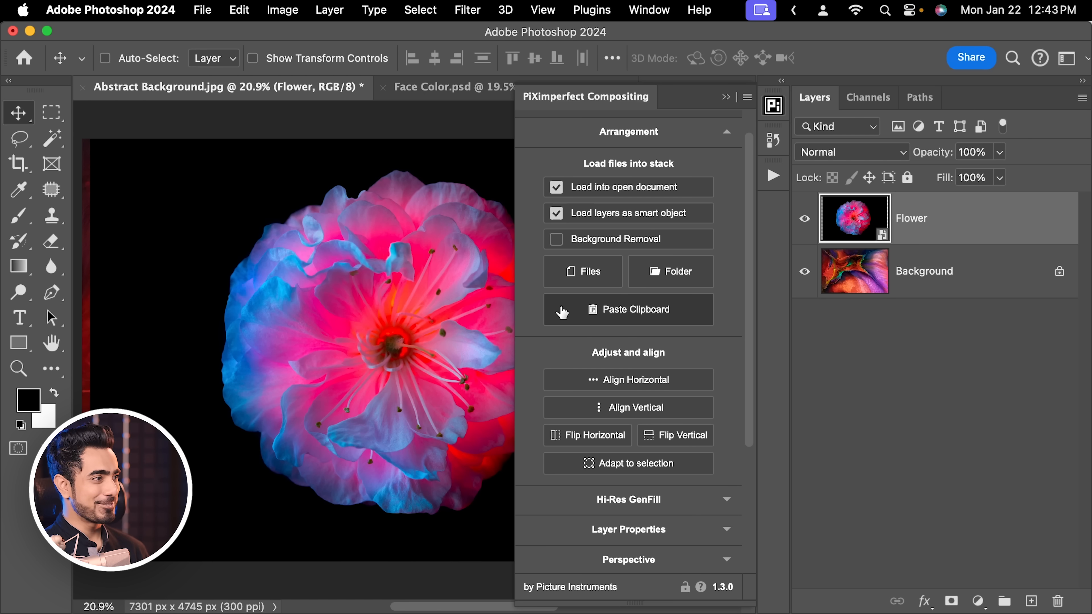
# Draw a tall rectangular marquee over the flower's left half and adapt the Flower layer to that selection.
pyautogui.click(51, 113)
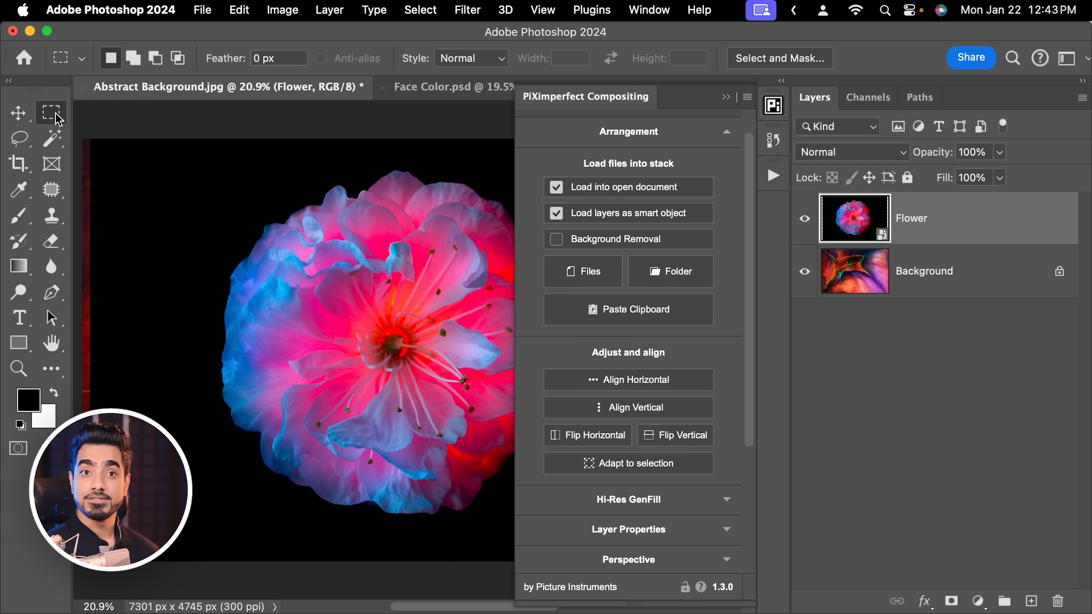
pyautogui.moveTo(156, 151); pyautogui.dragTo(416, 523)
pyautogui.click(650, 473)
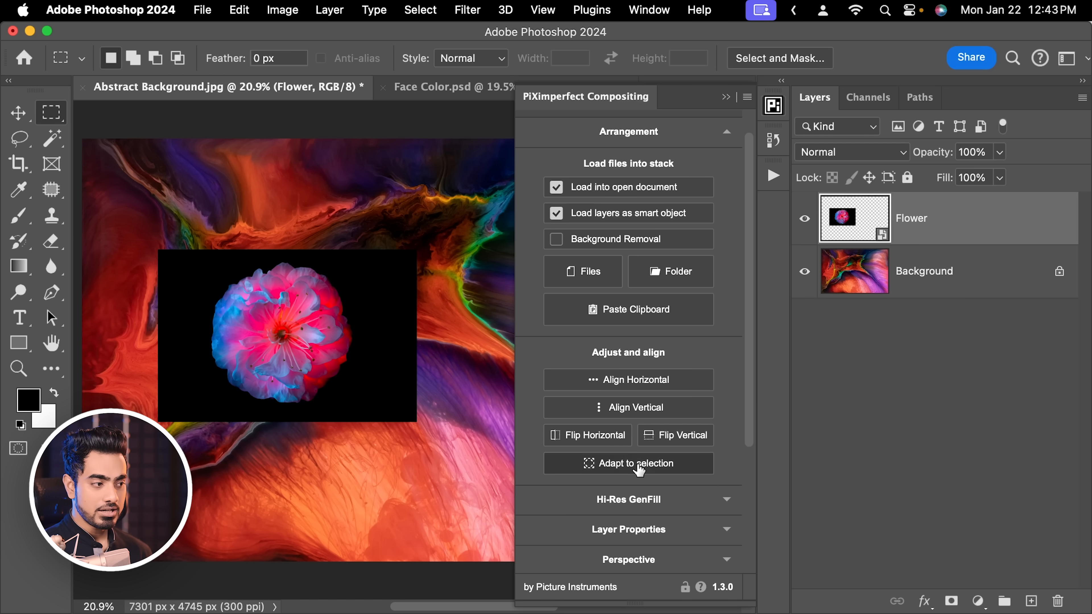
# Fit the Flower layer to the full canvas again and open Free Transform on it.
pyautogui.click(626, 470)
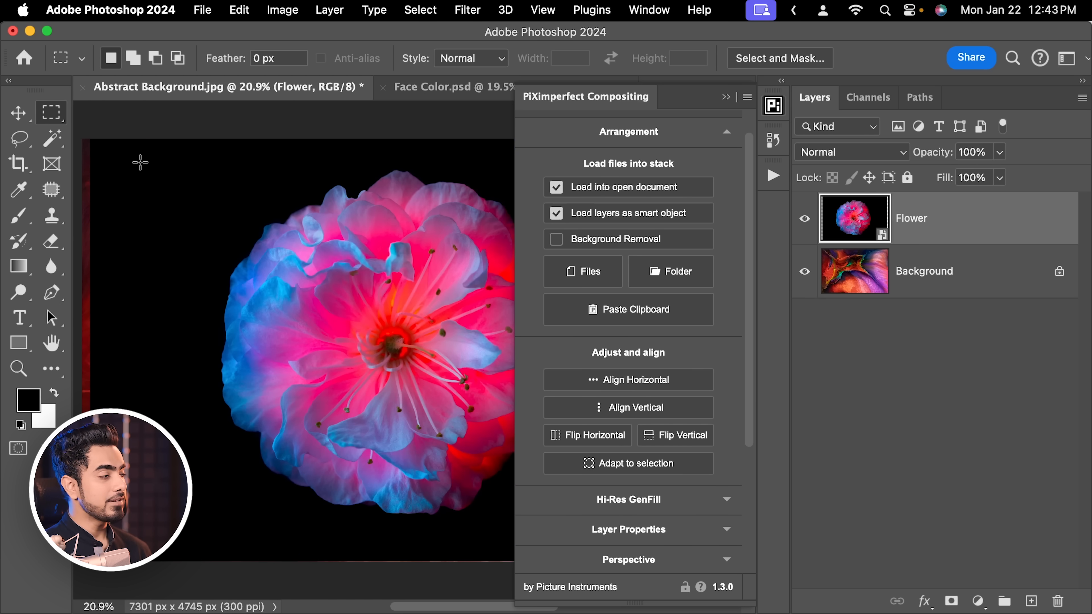
pyautogui.moveTo(135, 137); pyautogui.dragTo(295, 244)
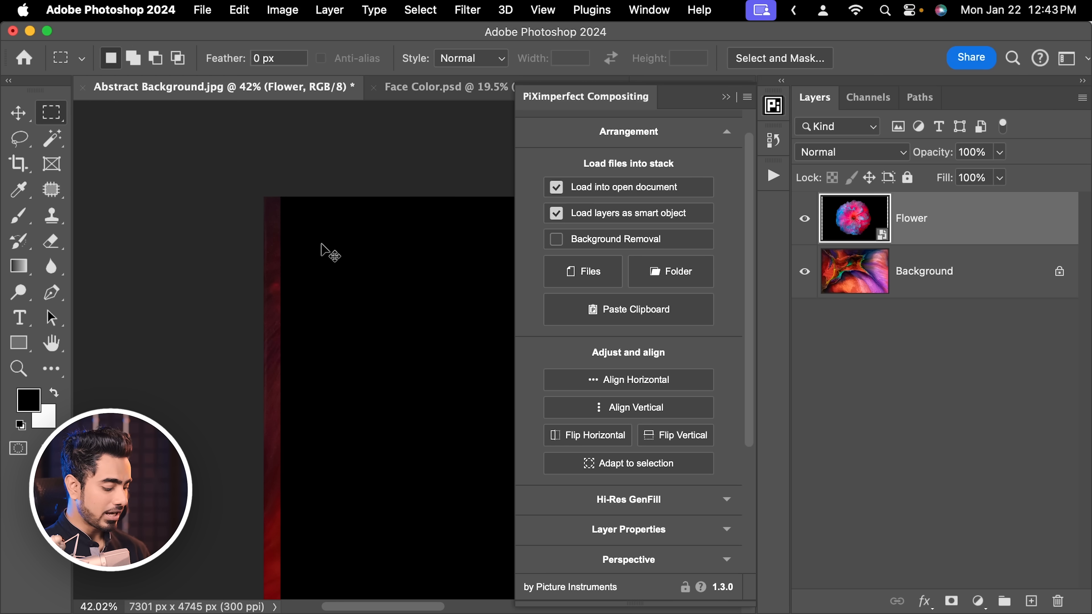
pyautogui.press('super+t')
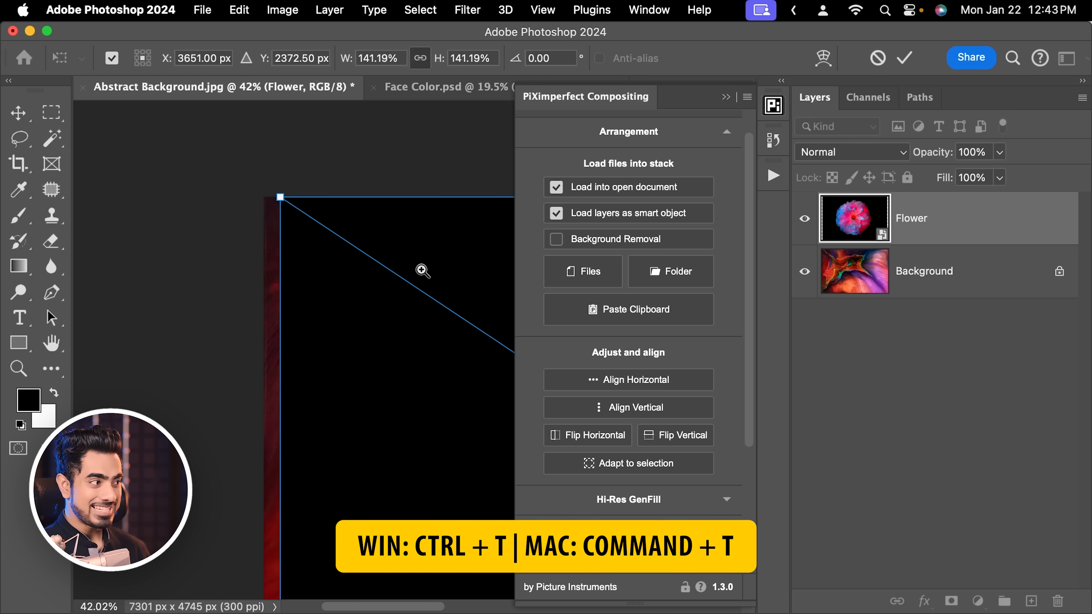
pyautogui.moveTo(421, 270); pyautogui.dragTo(346, 275)
pyautogui.moveTo(410, 332); pyautogui.dragTo(177, 223)
pyautogui.moveTo(432, 318); pyautogui.dragTo(231, 275)
pyautogui.moveTo(362, 358); pyautogui.dragTo(415, 305)
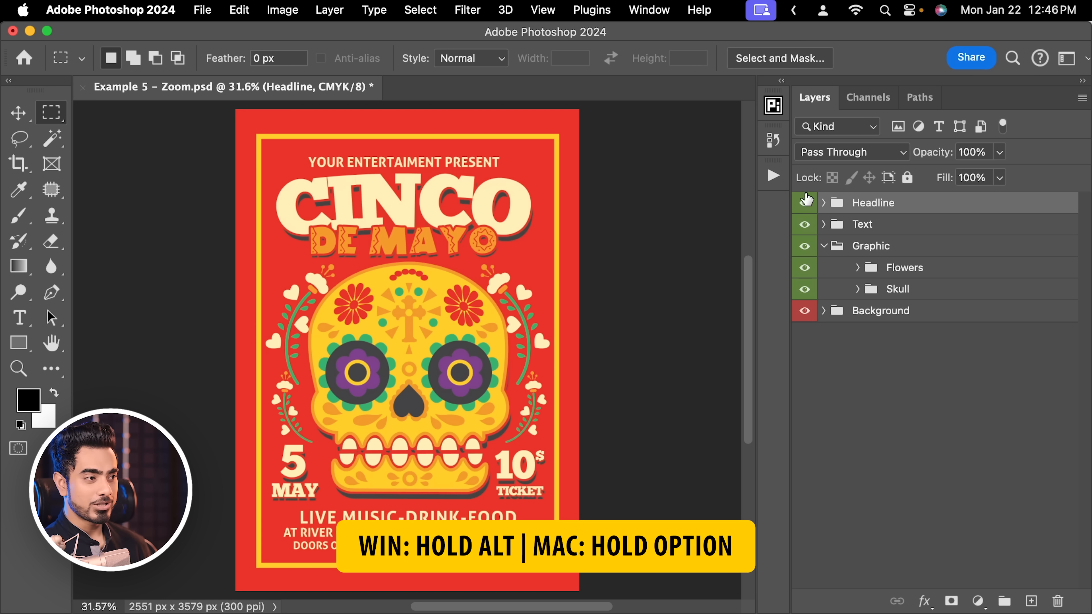
# Zoom the view onto the Headline group's contents, then fit the whole poster on screen again.
pyautogui.keyDown('alt'); pyautogui.click(840, 208); pyautogui.keyUp('alt')
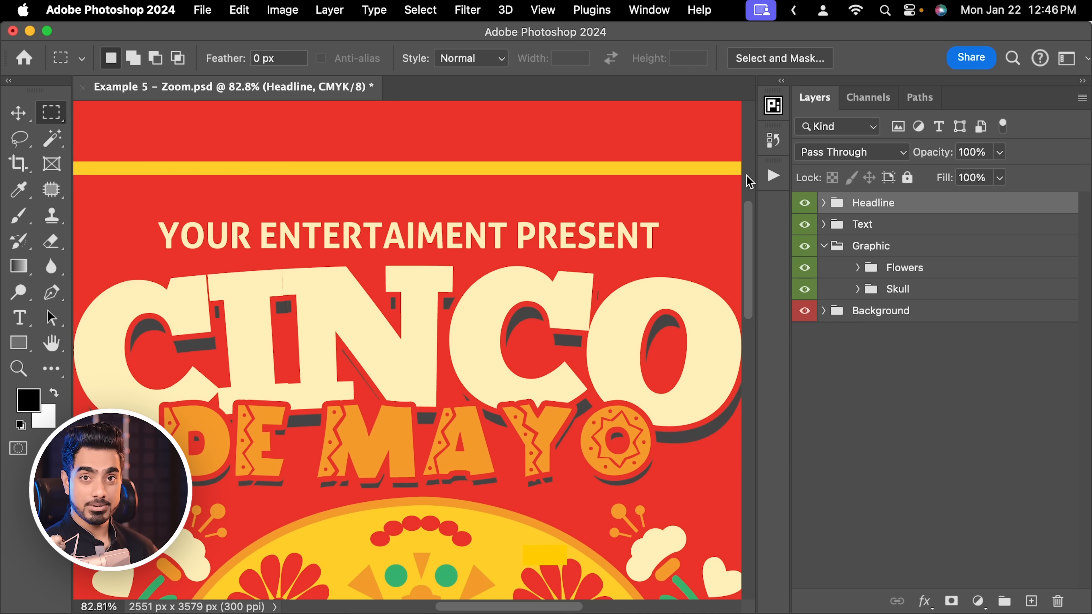
pyautogui.press('super+0')
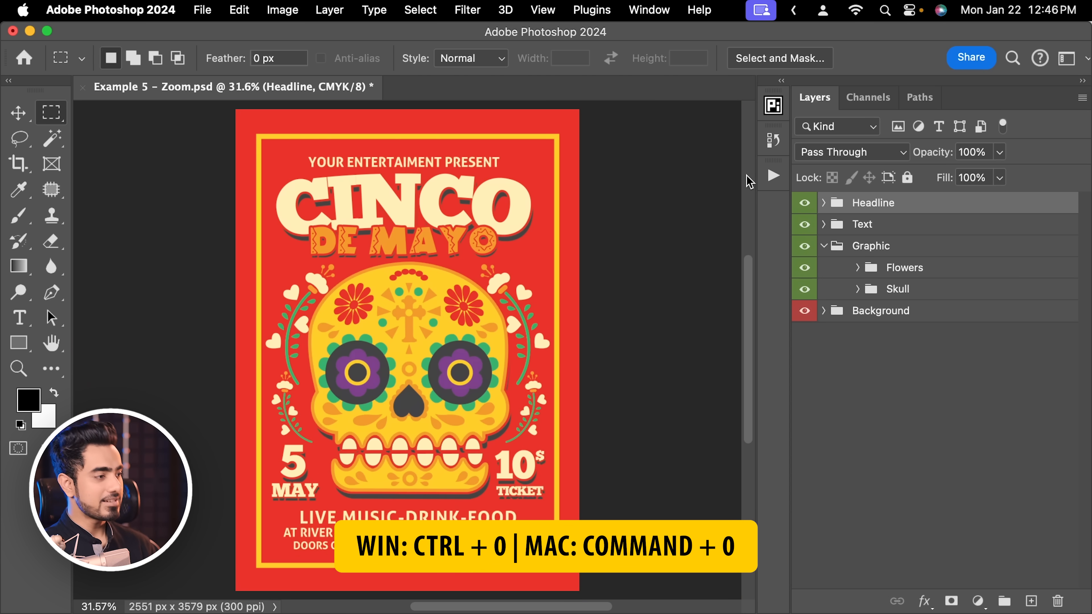
# Hide and show the Graphic group to check which parts of the poster it contains.
pyautogui.click(805, 247)
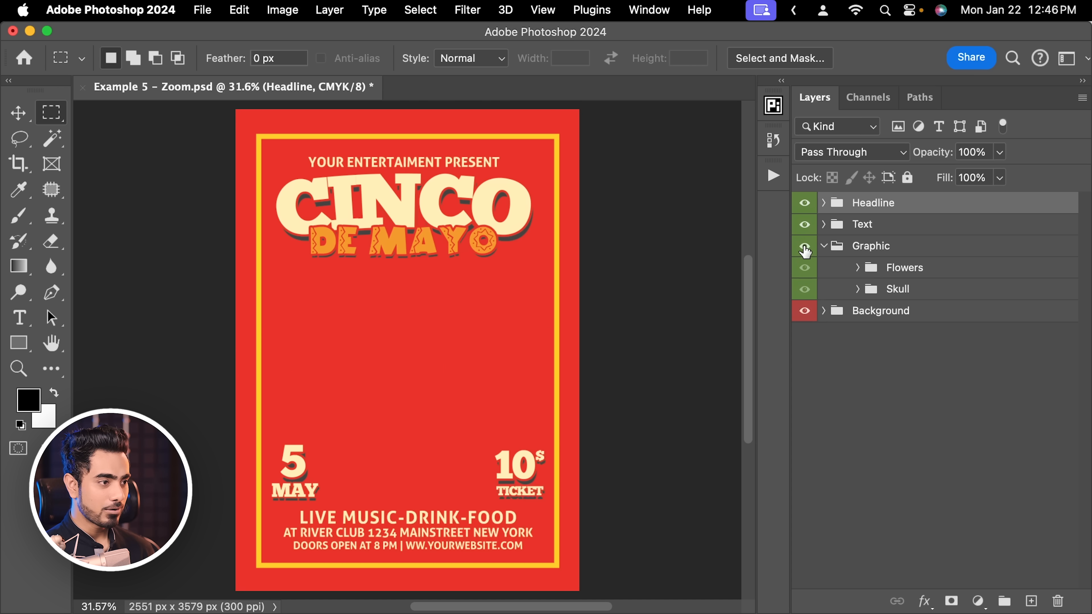
pyautogui.click(806, 247)
pyautogui.click(806, 248)
pyautogui.click(805, 248)
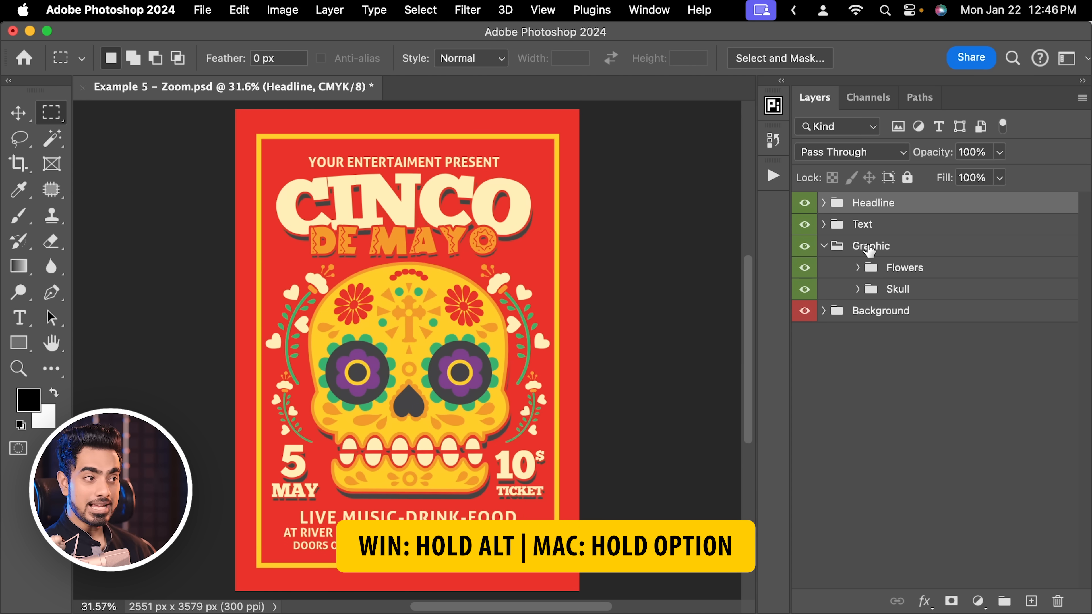
# Zoom the view onto the Graphic group, then onto the Right Top group inside Flowers.
pyautogui.keyDown('alt'); pyautogui.click(873, 251); pyautogui.keyUp('alt')
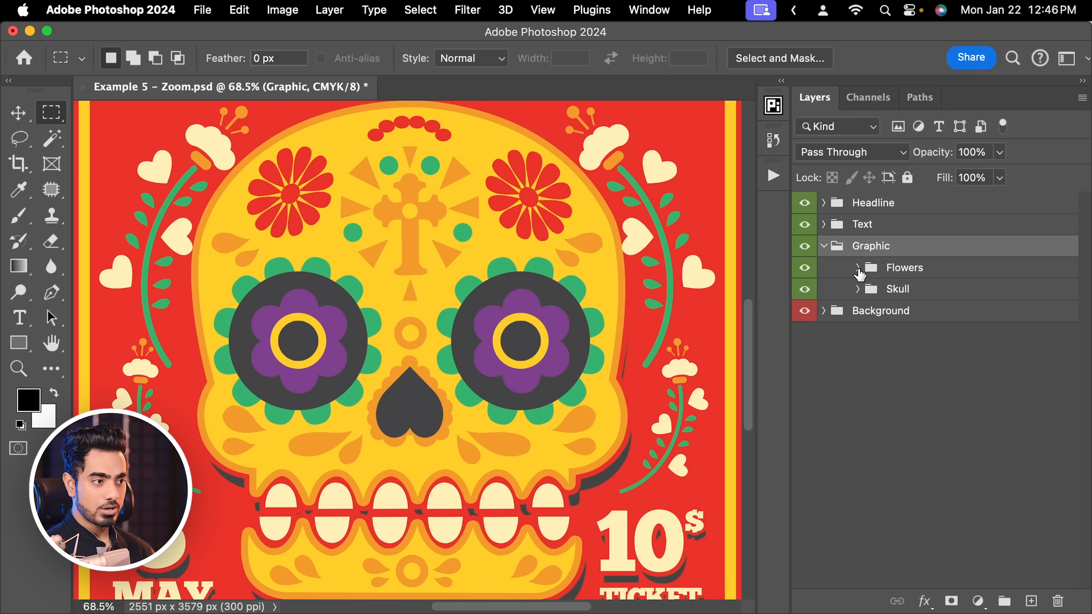
pyautogui.click(858, 268)
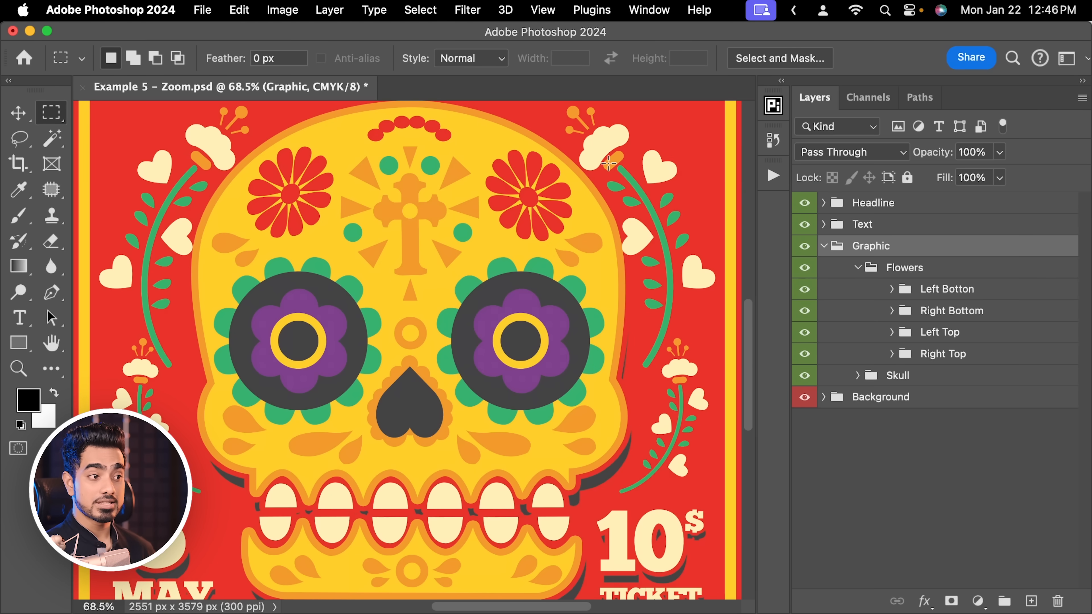
pyautogui.keyDown('alt'); pyautogui.click(920, 360); pyautogui.keyUp('alt')
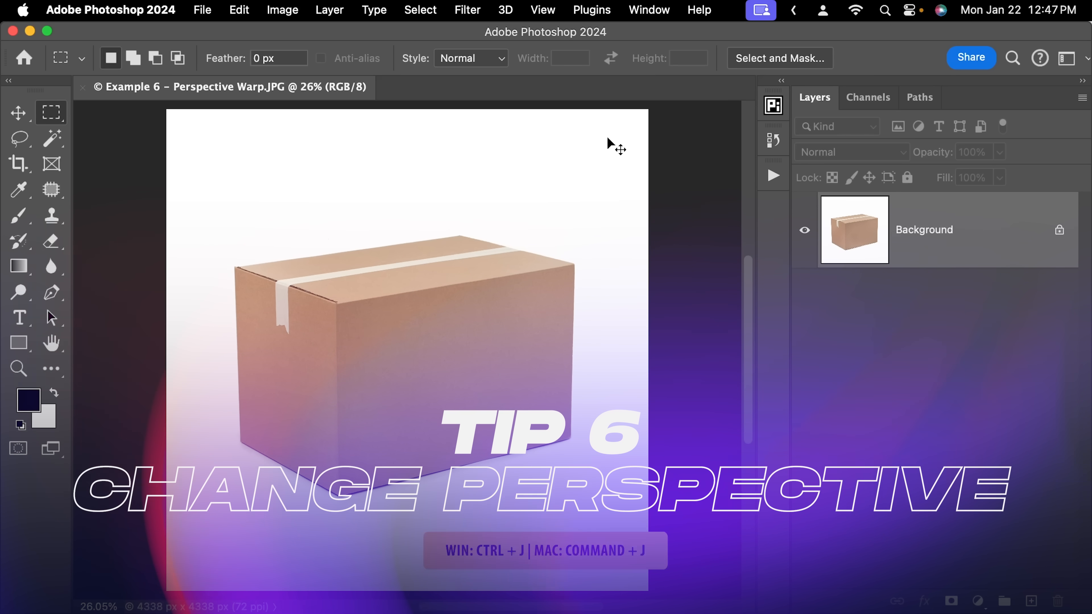
# Duplicate the Background layer and convert the copy for smart filters.
pyautogui.press('super+j')
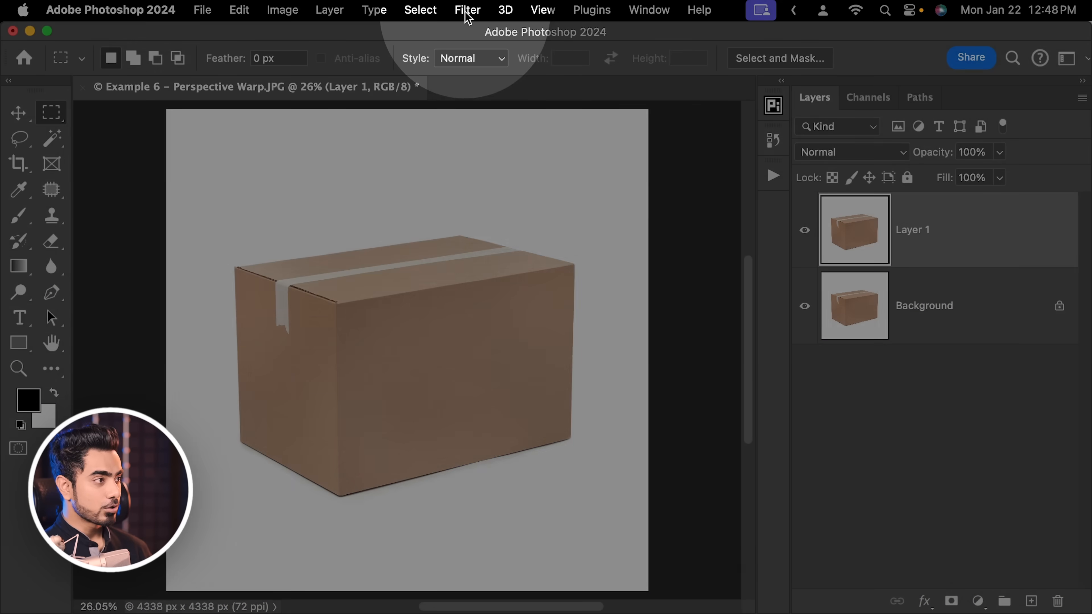
pyautogui.click(468, 10)
pyautogui.click(482, 61)
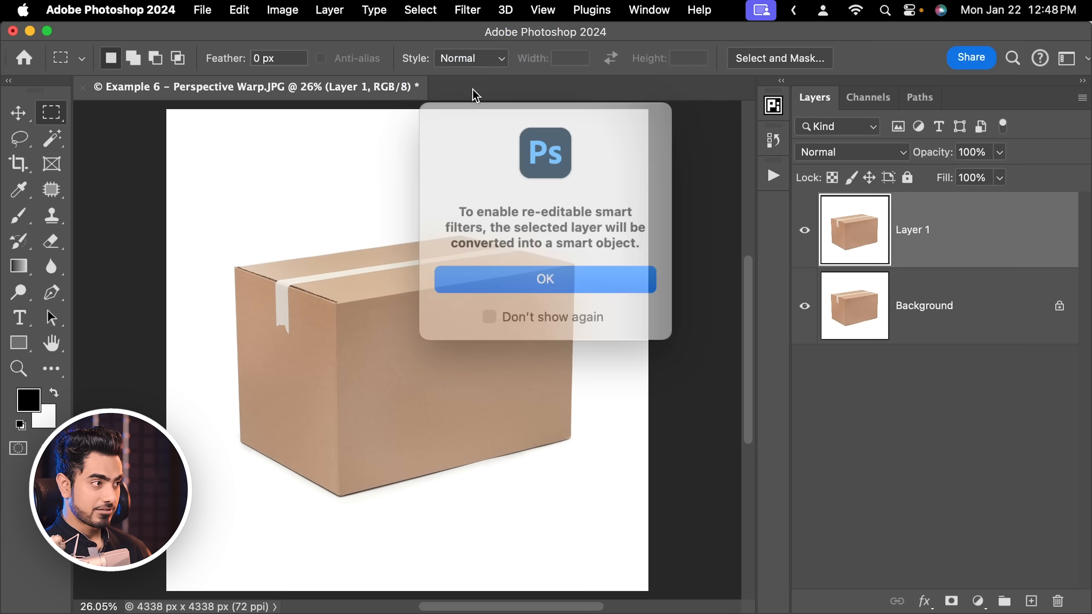
pyautogui.click(554, 286)
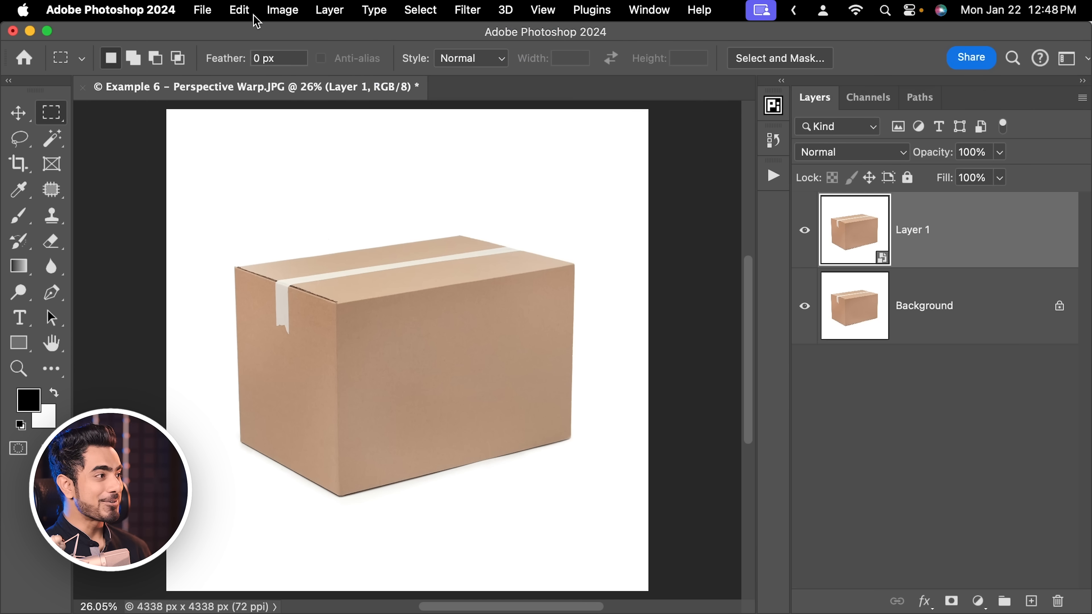
# Start Perspective Warp on Layer 1 and fit a layout plane to the corners of the box's large right-hand side.
pyautogui.click(251, 11)
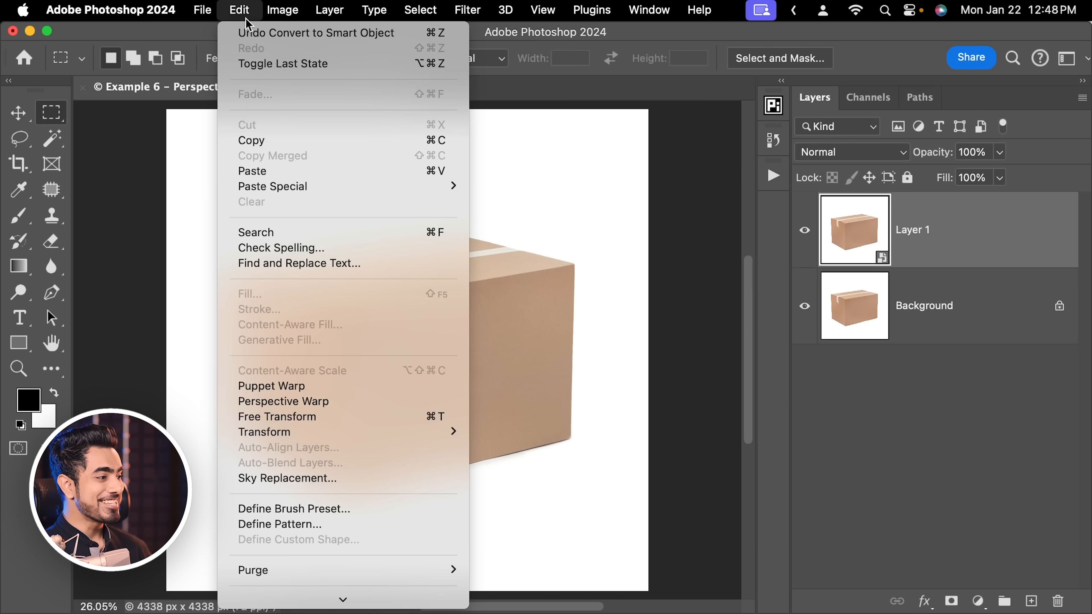
pyautogui.click(300, 404)
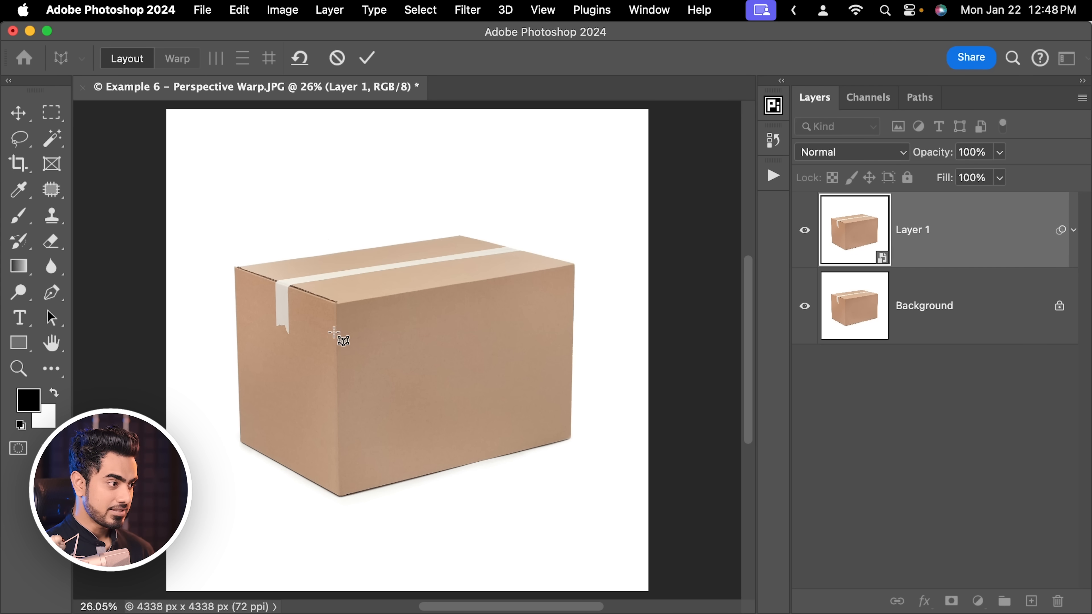
pyautogui.moveTo(395, 340); pyautogui.dragTo(607, 517)
pyautogui.moveTo(603, 307); pyautogui.dragTo(573, 275)
pyautogui.moveTo(342, 510); pyautogui.dragTo(340, 496)
pyautogui.moveTo(601, 512); pyautogui.dragTo(573, 439)
# Add a second layout plane on the box's left side, joined to the first plane along the shared front edge.
pyautogui.moveTo(211, 259); pyautogui.dragTo(315, 483)
pyautogui.moveTo(318, 360); pyautogui.dragTo(342, 366)
pyautogui.moveTo(210, 259); pyautogui.dragTo(236, 267)
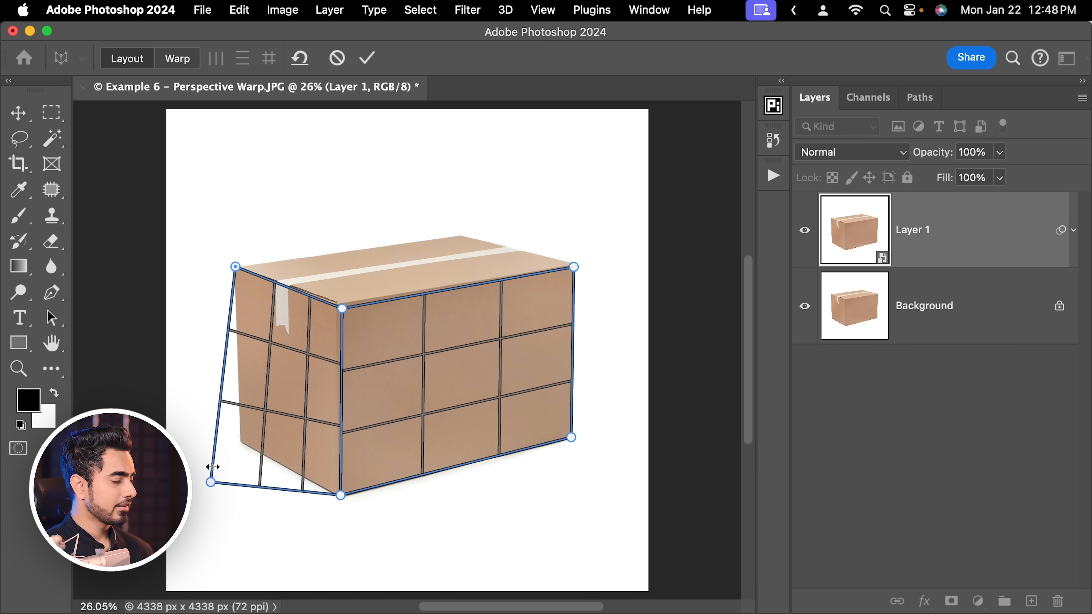
pyautogui.moveTo(211, 482); pyautogui.dragTo(242, 441)
pyautogui.moveTo(345, 314); pyautogui.dragTo(342, 308)
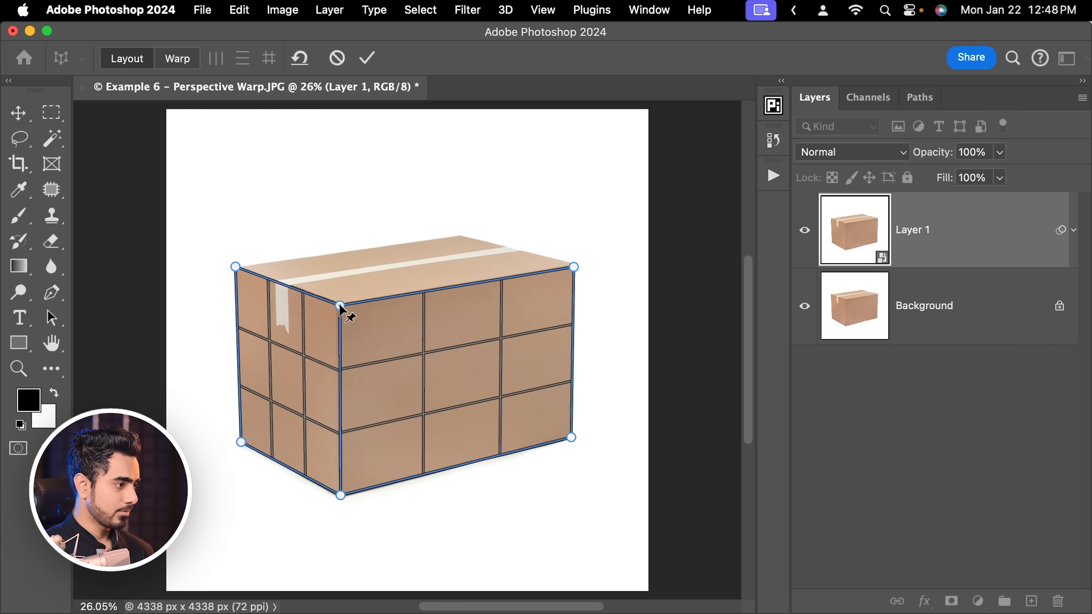
# Add a third layout plane over the box's top face and align its corners with the two side planes.
pyautogui.moveTo(281, 203); pyautogui.dragTo(538, 271)
pyautogui.moveTo(279, 205); pyautogui.dragTo(235, 267)
pyautogui.moveTo(538, 205); pyautogui.dragTo(464, 235)
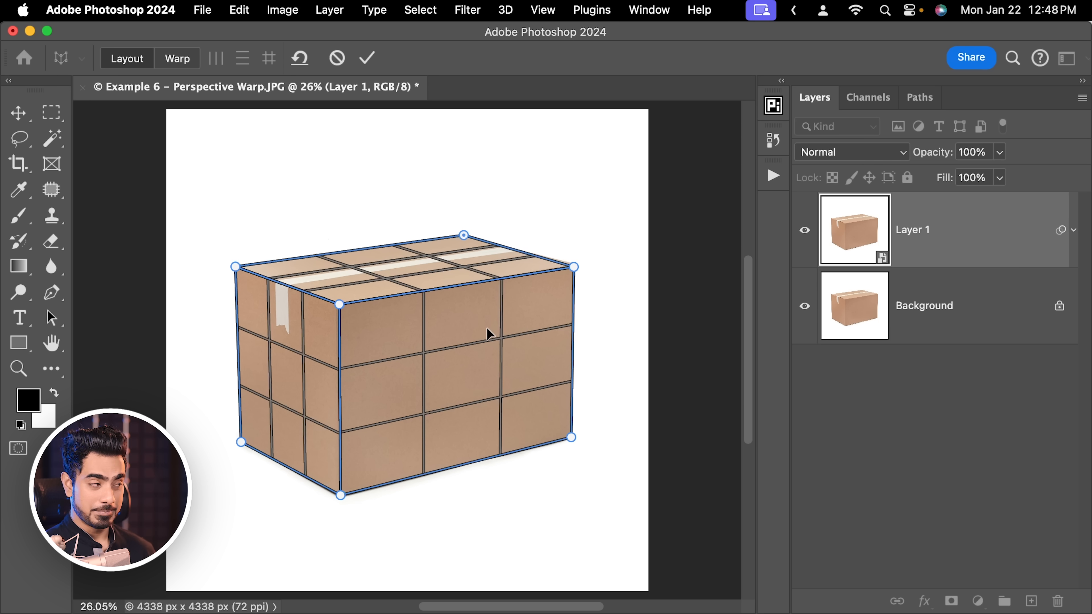
# Warp the box so its top face narrows and its front bottom corner drops, and apply the Perspective Warp.
pyautogui.click(184, 64)
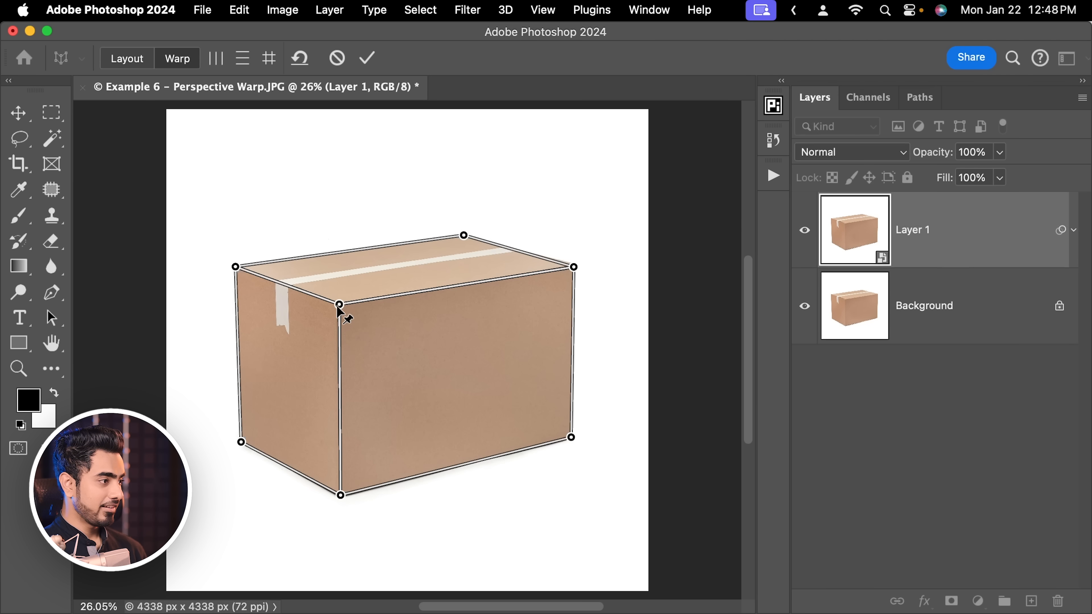
pyautogui.moveTo(339, 305)
pyautogui.mouseDown()
pyautogui.moveTo(373, 315)
pyautogui.moveTo(335, 303)
pyautogui.mouseUp()
pyautogui.moveTo(573, 266); pyautogui.dragTo(506, 268)
pyautogui.moveTo(338, 301); pyautogui.dragTo(376, 297)
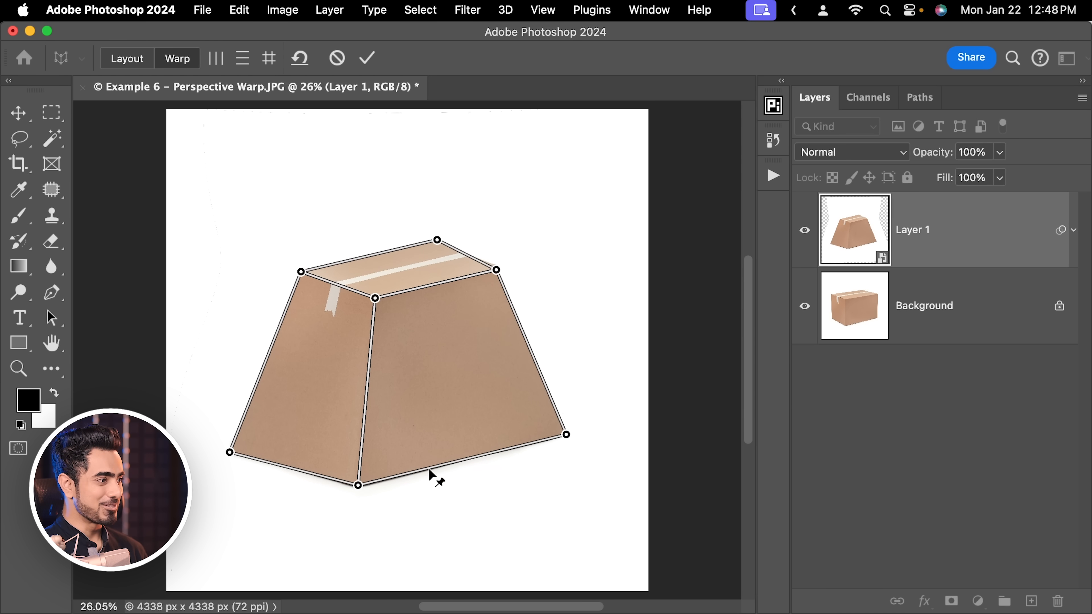
pyautogui.moveTo(359, 486); pyautogui.dragTo(385, 525)
pyautogui.moveTo(302, 274); pyautogui.dragTo(303, 278)
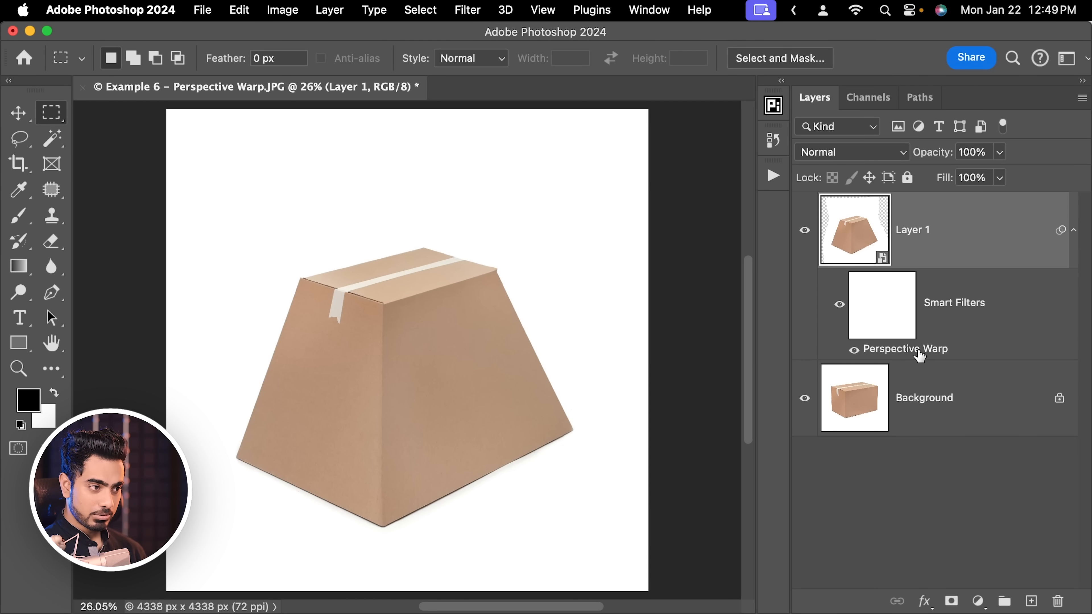
# Reset the warp in Layer 1's Perspective Warp filter and realign the layout plane to the box's upper right corner.
pyautogui.doubleClick(920, 356)
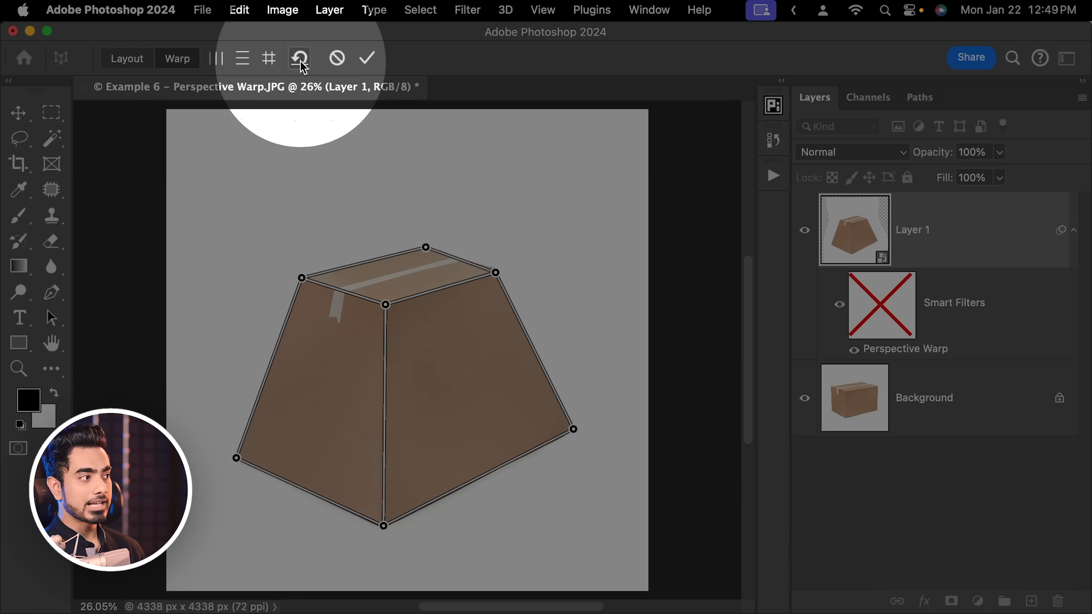
pyautogui.click(302, 64)
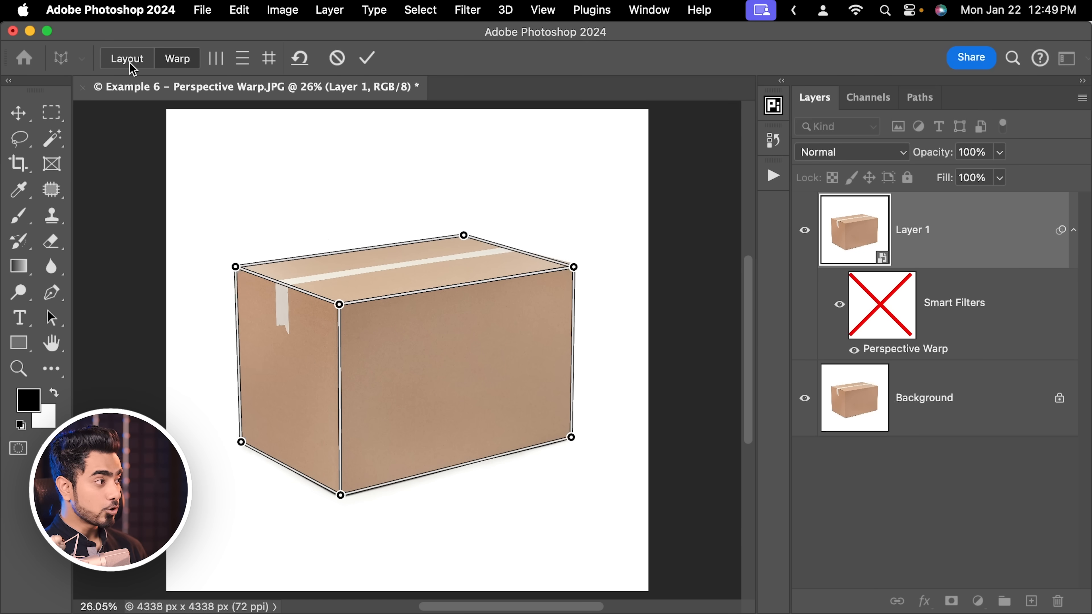
pyautogui.click(129, 61)
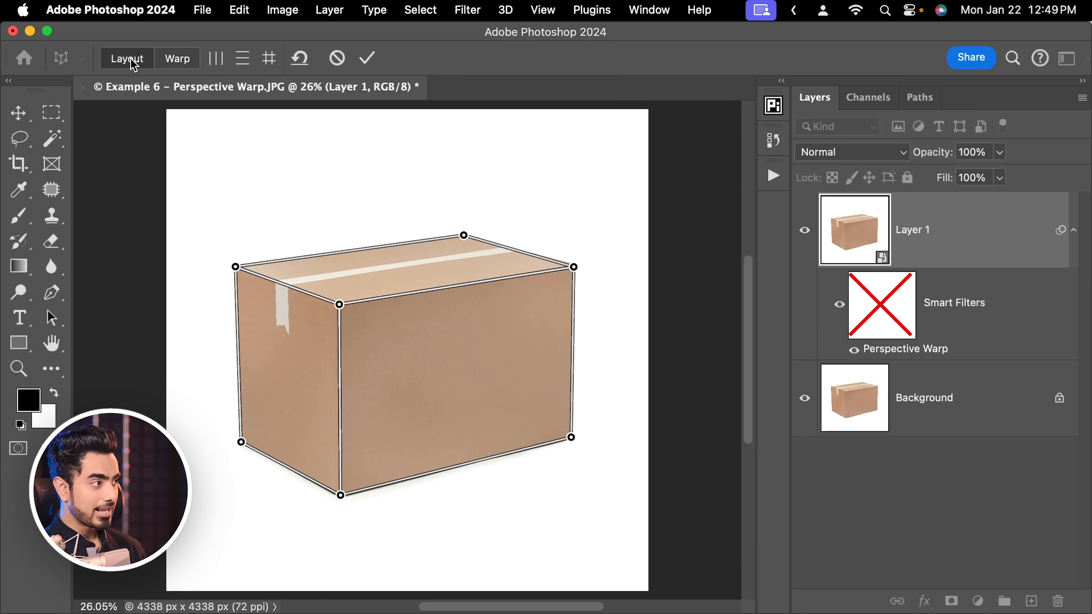
pyautogui.moveTo(574, 267); pyautogui.dragTo(575, 264)
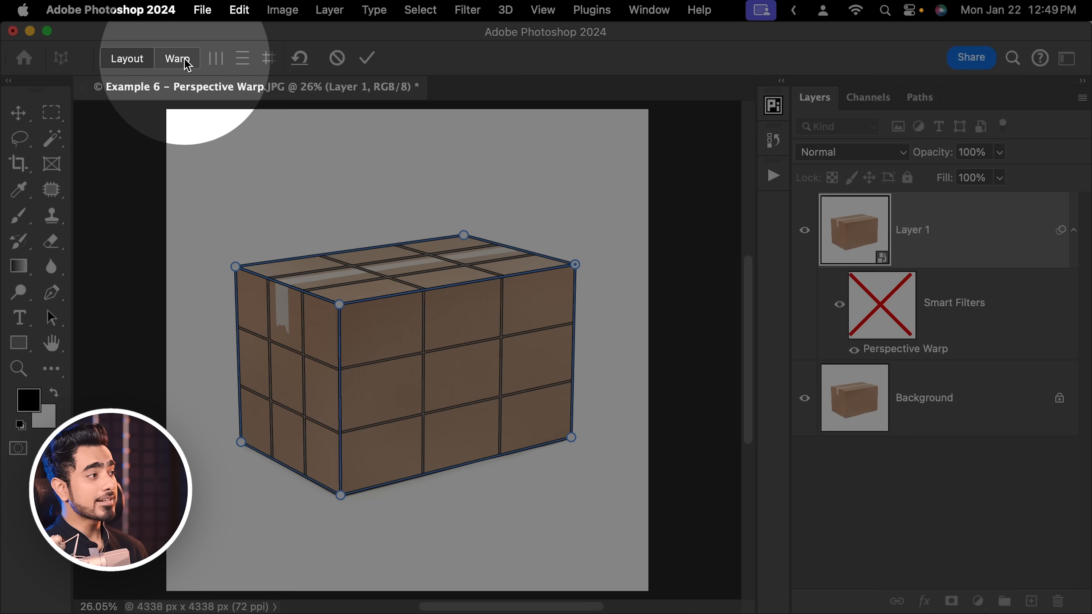
# Straighten the box's left, middle and right vertical edges in Warp mode so they lock as true verticals.
pyautogui.click(177, 60)
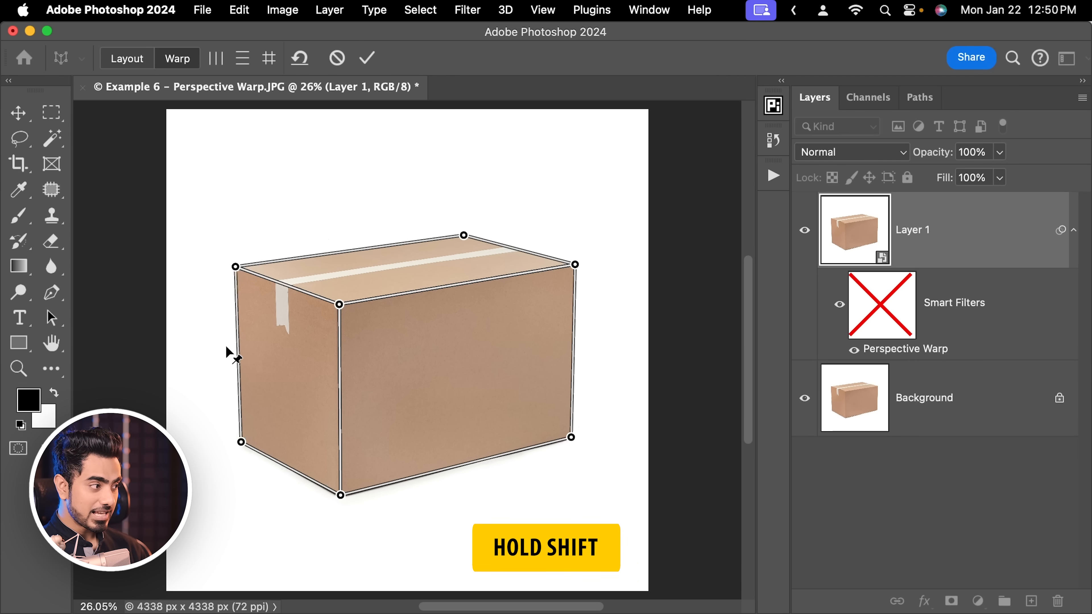
pyautogui.keyDown('shift'); pyautogui.click(238, 351); pyautogui.keyUp('shift')
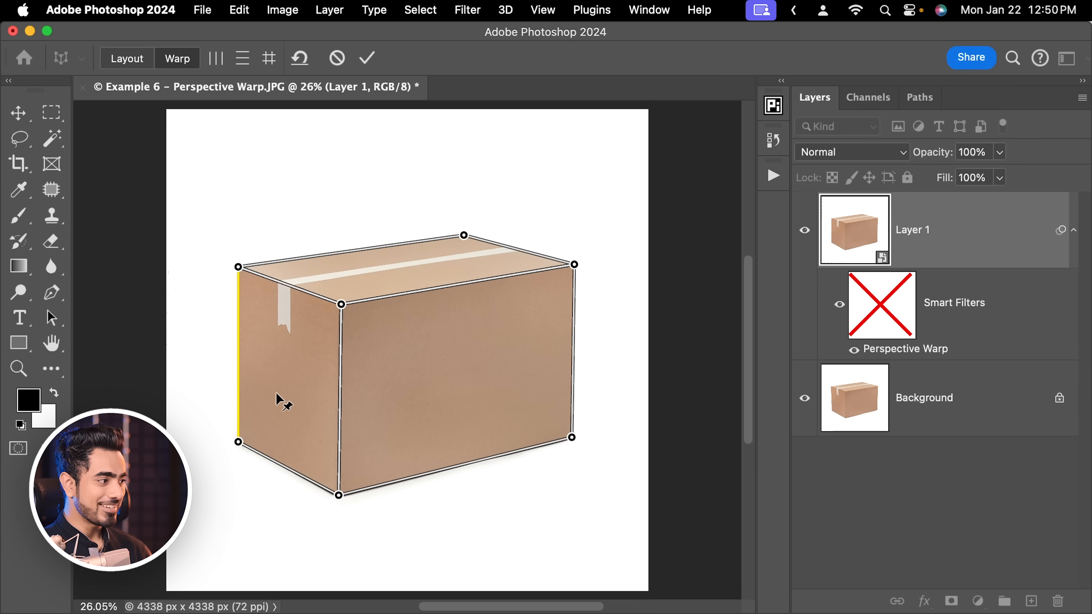
pyautogui.keyDown('shift'); pyautogui.click(342, 403); pyautogui.keyUp('shift')
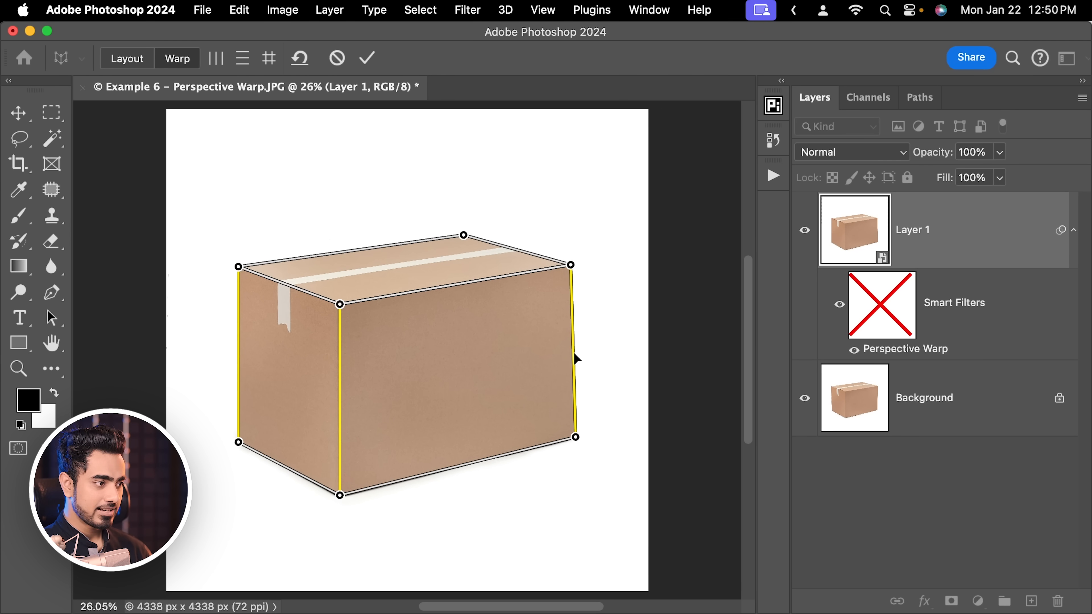
pyautogui.keyDown('shift'); pyautogui.click(576, 356); pyautogui.keyUp('shift')
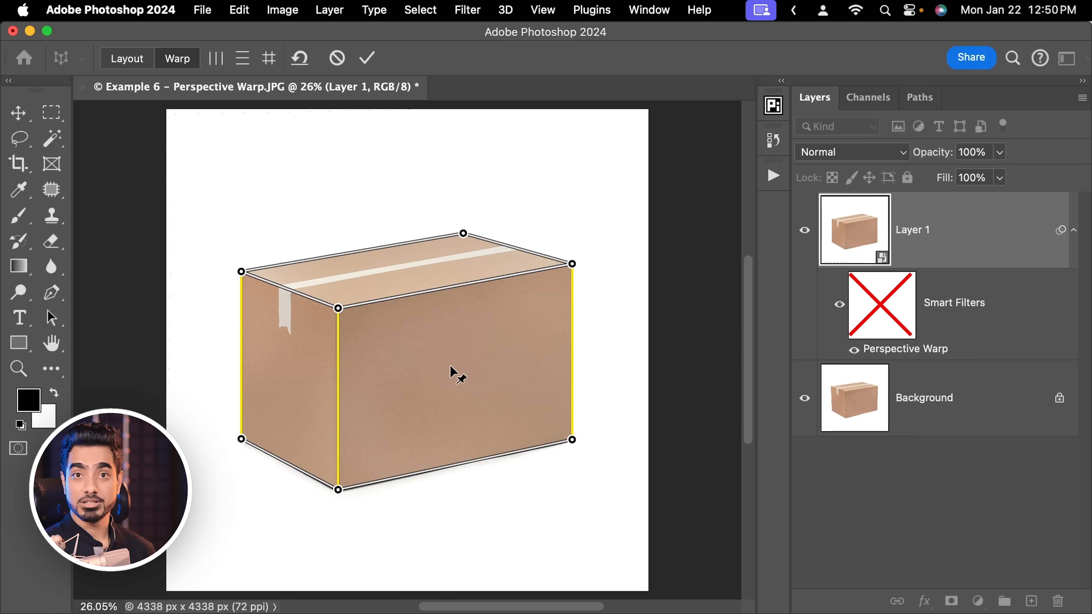
# Shift the box's locked front vertical edge toward its right side and move the right vertical edge slightly inward.
pyautogui.moveTo(337, 309); pyautogui.dragTo(382, 336)
pyautogui.moveTo(575, 281)
pyautogui.mouseDown()
pyautogui.moveTo(497, 305)
pyautogui.moveTo(567, 279)
pyautogui.mouseUp()
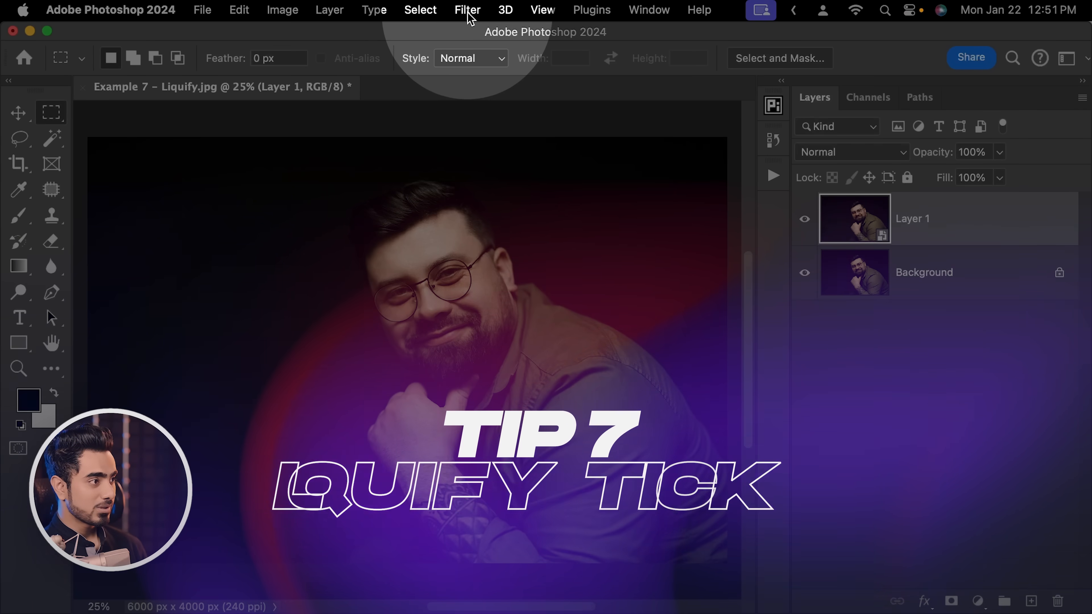
# Open Layer 1 of the man's portrait in the Liquify filter with the Face-Aware Liquify settings available.
pyautogui.click(467, 10)
pyautogui.click(489, 186)
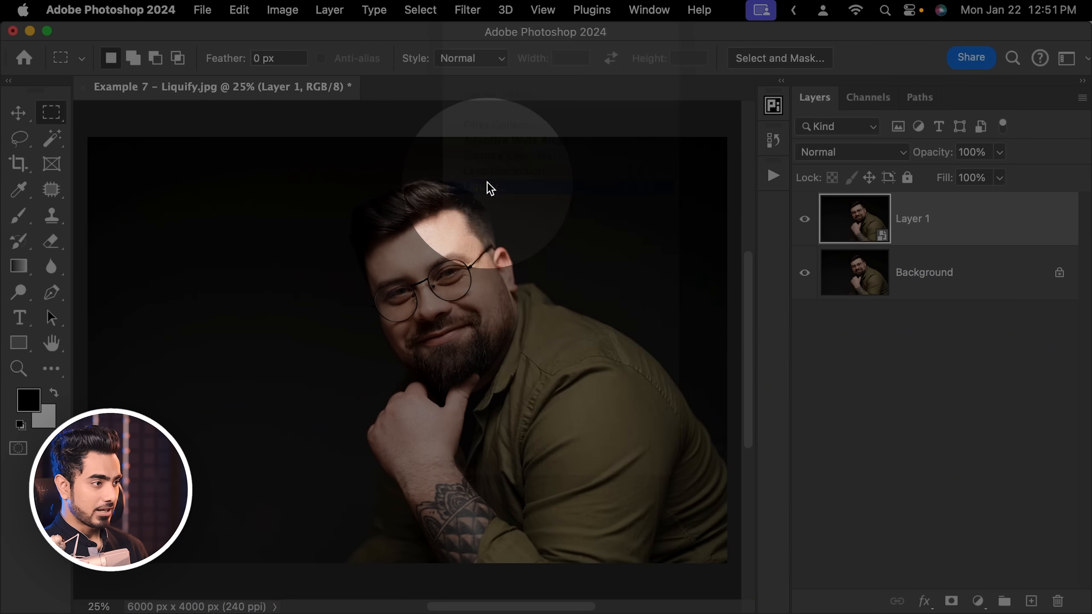
pyautogui.click(803, 199)
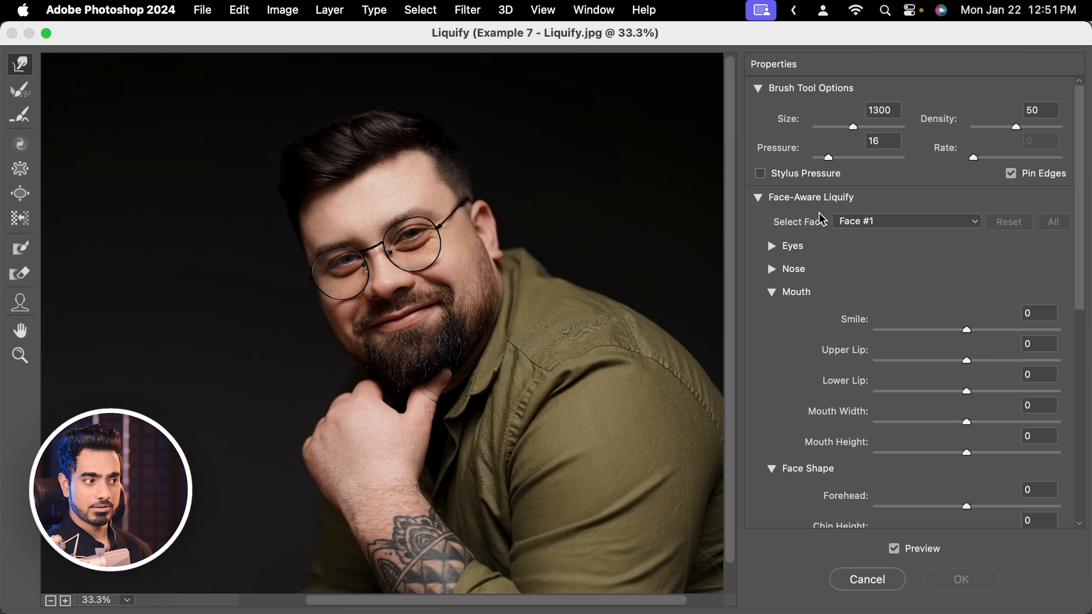
pyautogui.moveTo(967, 331)
pyautogui.mouseDown()
pyautogui.moveTo(904, 330)
pyautogui.moveTo(964, 330)
pyautogui.mouseUp()
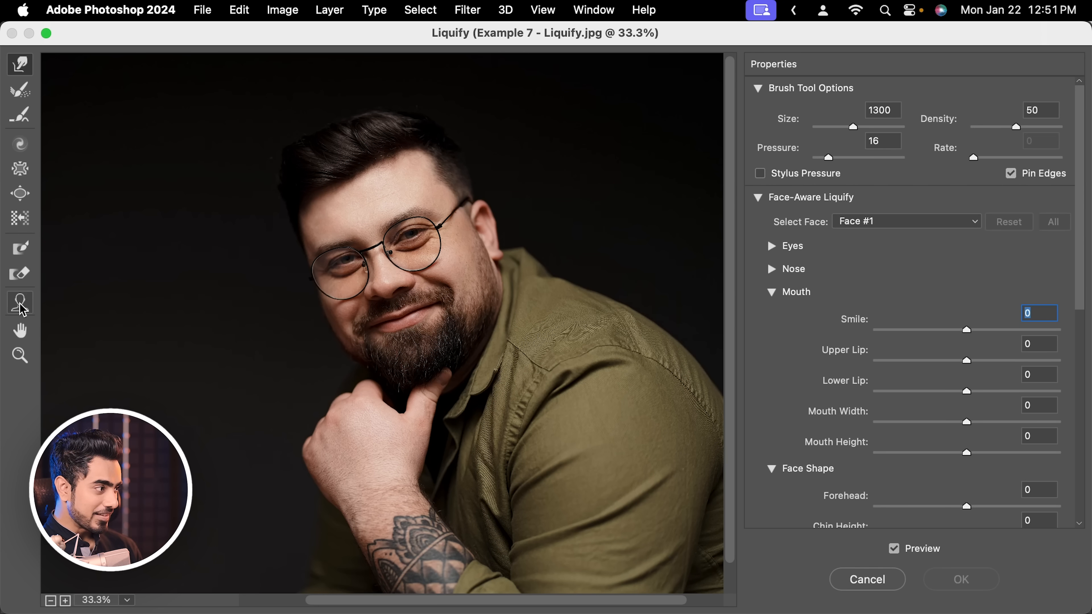
# Slim the man's jawline and shorten his chin with the Face tool.
pyautogui.click(23, 309)
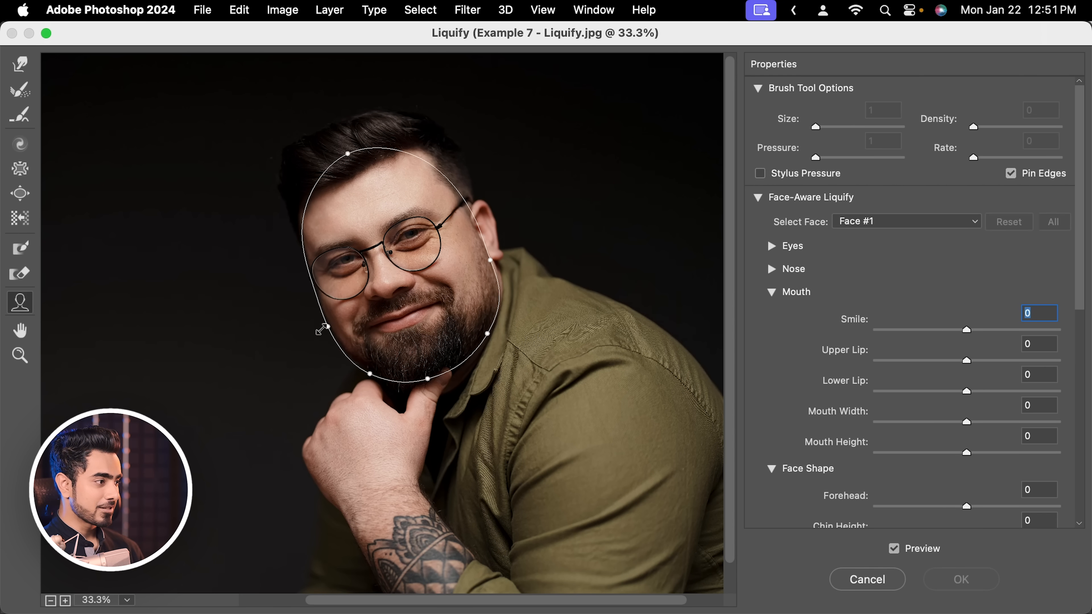
pyautogui.moveTo(326, 329); pyautogui.dragTo(334, 326)
pyautogui.moveTo(371, 371); pyautogui.dragTo(375, 365)
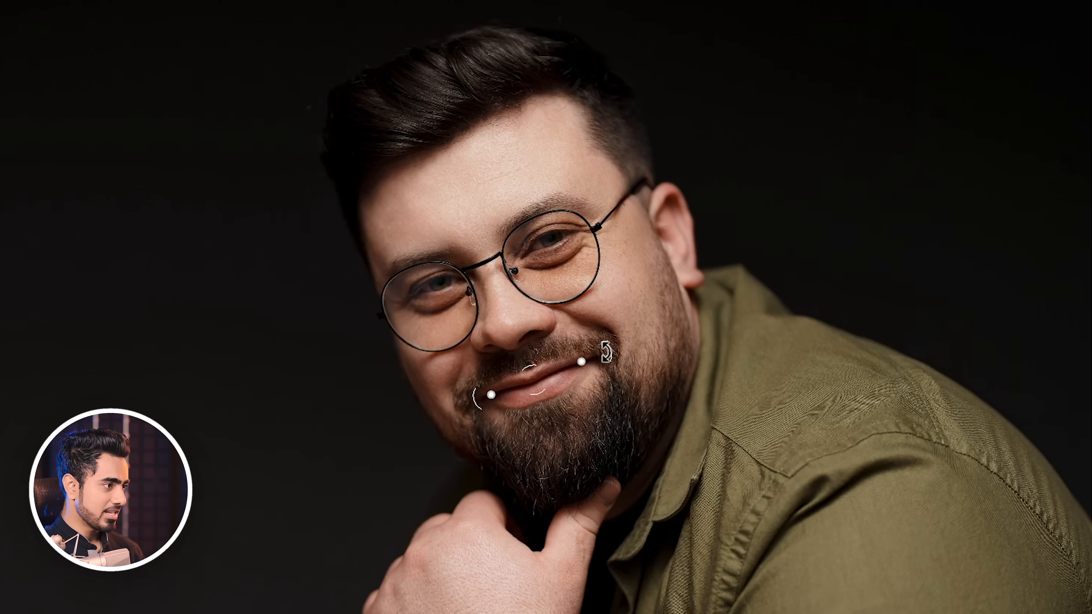
# Lift the corners of the man's smile and narrow his nose to a Nose Width of about -28.
pyautogui.moveTo(442, 297); pyautogui.dragTo(440, 294)
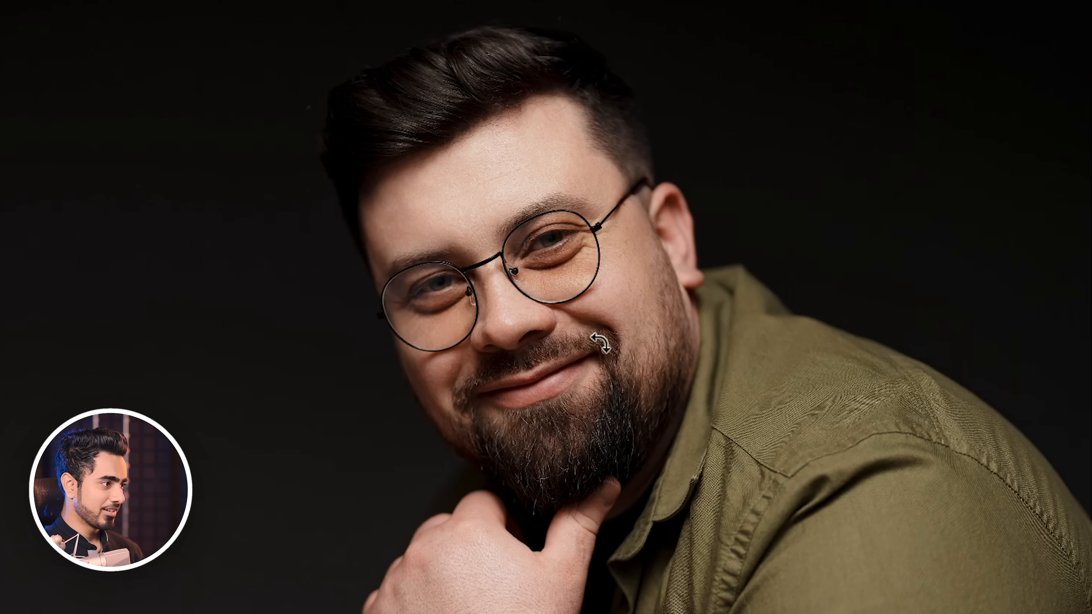
pyautogui.moveTo(601, 343); pyautogui.dragTo(601, 344)
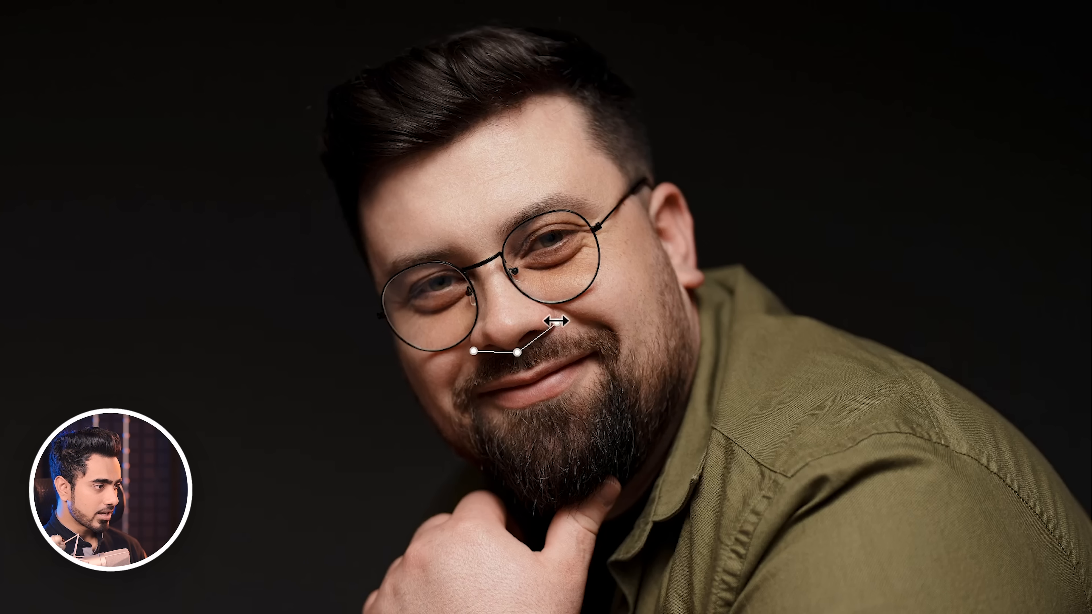
pyautogui.moveTo(557, 321)
pyautogui.mouseDown()
pyautogui.moveTo(538, 332)
pyautogui.moveTo(556, 320)
pyautogui.mouseUp()
pyautogui.moveTo(543, 221)
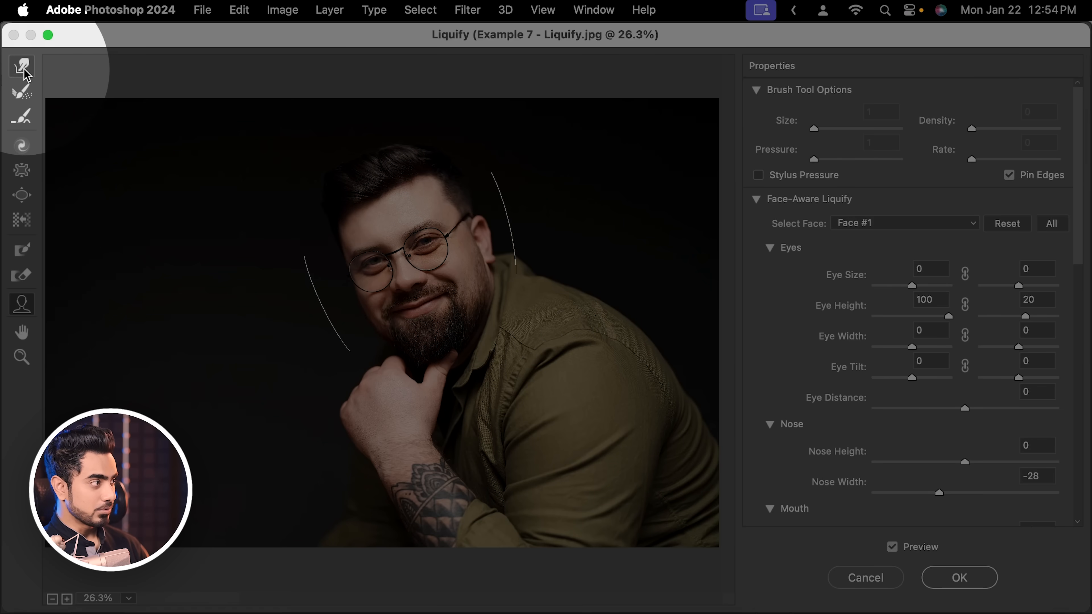
# Push the man's back and the shirt edge behind his forearm inward with the Forward Warp tool, and reduce the brush size to 900.
pyautogui.click(22, 66)
pyautogui.moveTo(692, 409); pyautogui.dragTo(673, 468)
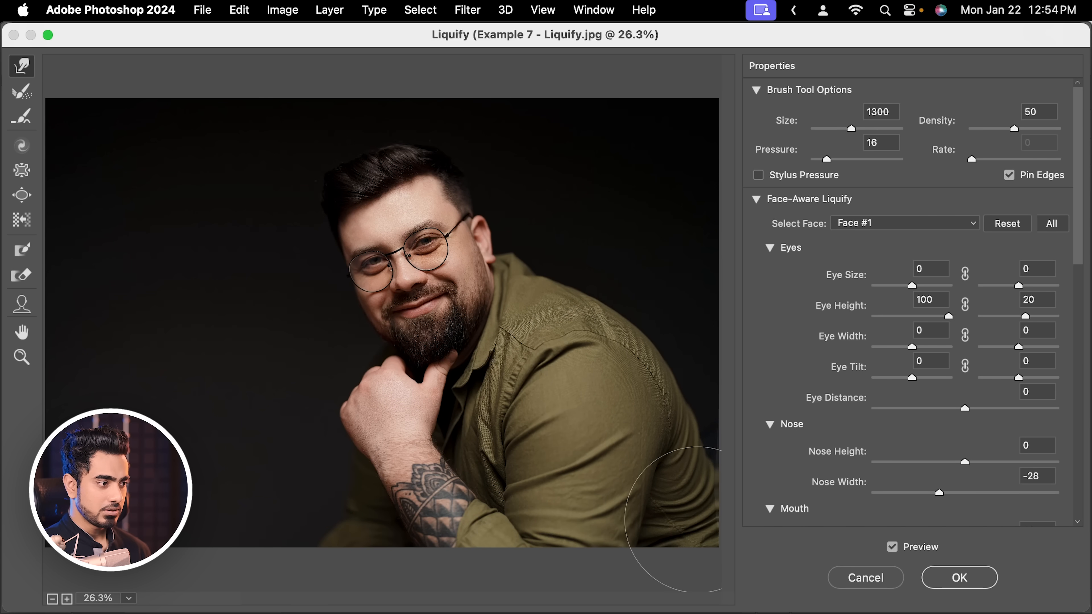
pyautogui.moveTo(690, 387); pyautogui.dragTo(651, 443)
pyautogui.moveTo(346, 467); pyautogui.dragTo(373, 464)
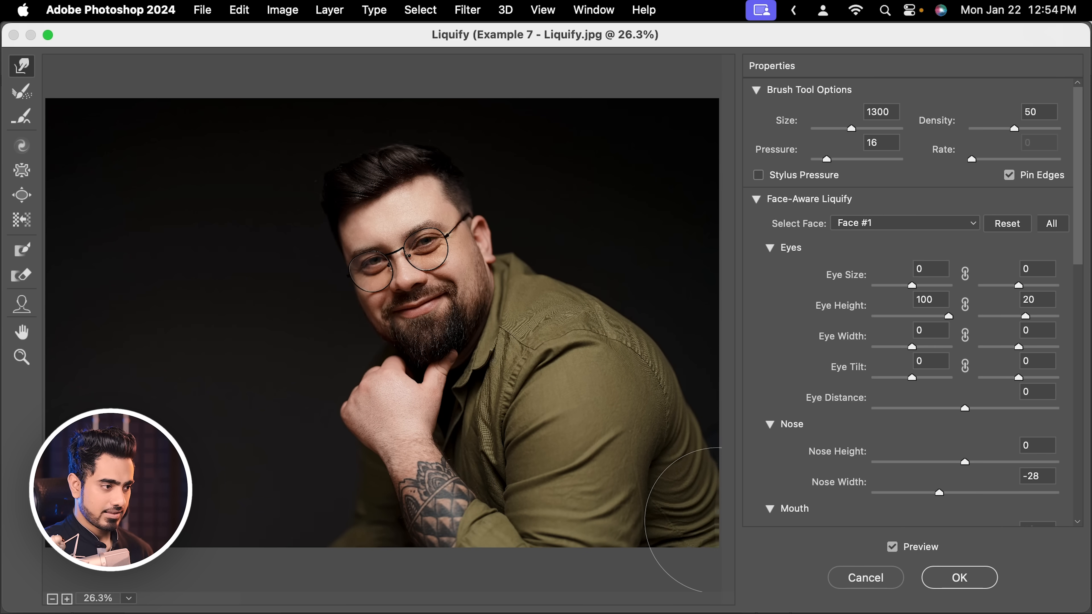
pyautogui.press('[')
pyautogui.press('[')
pyautogui.press('[')
pyautogui.press('[')
pyautogui.press('[')
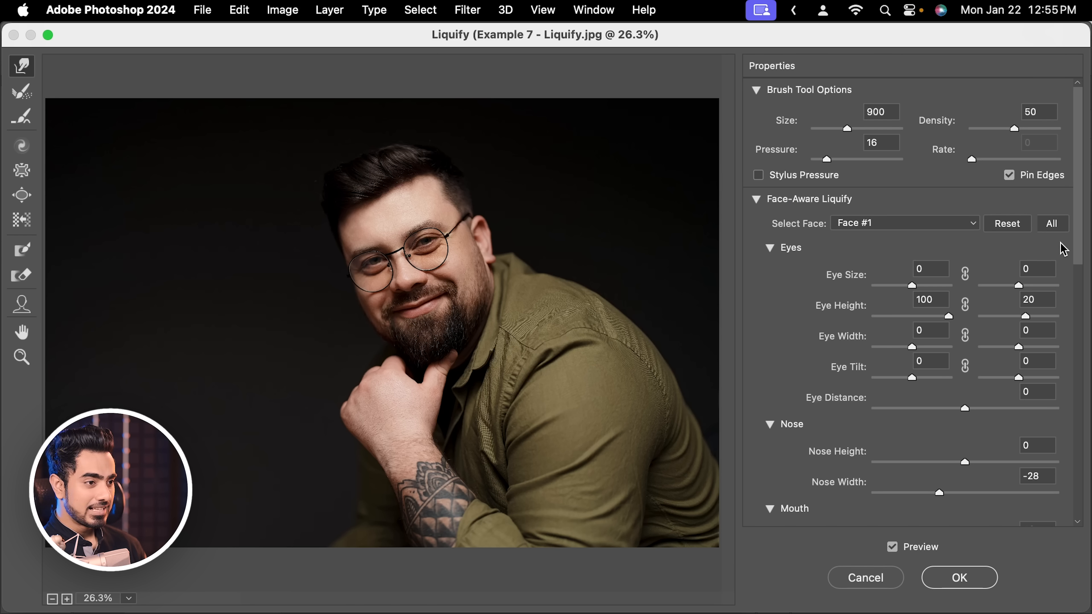
# Partly revert the brush warping by lowering the amount in Brush Reconstruct Options.
pyautogui.scroll(-15, 1064, 249)
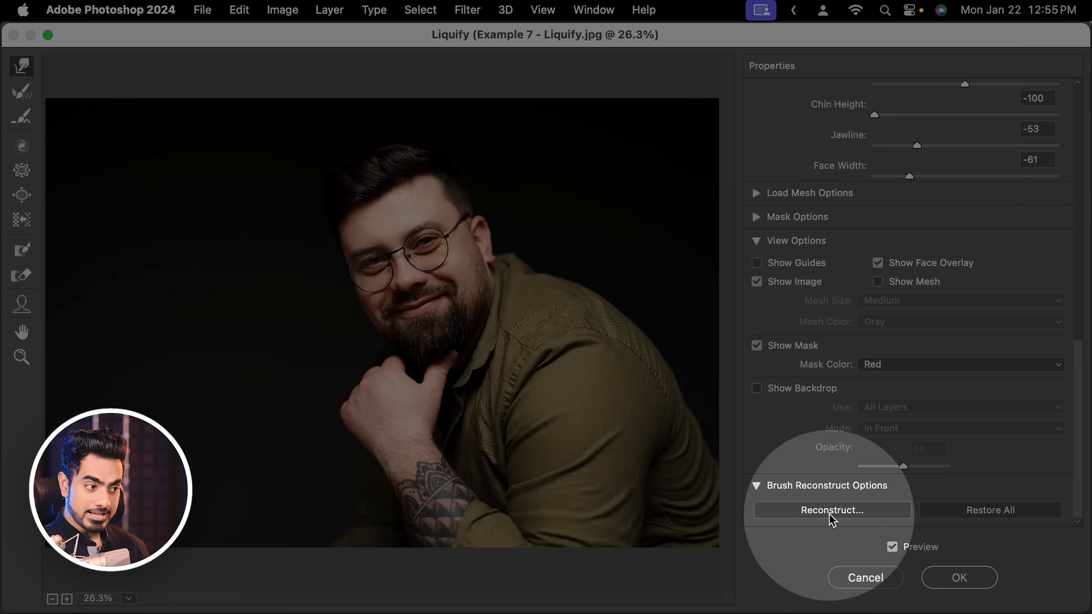
pyautogui.click(831, 512)
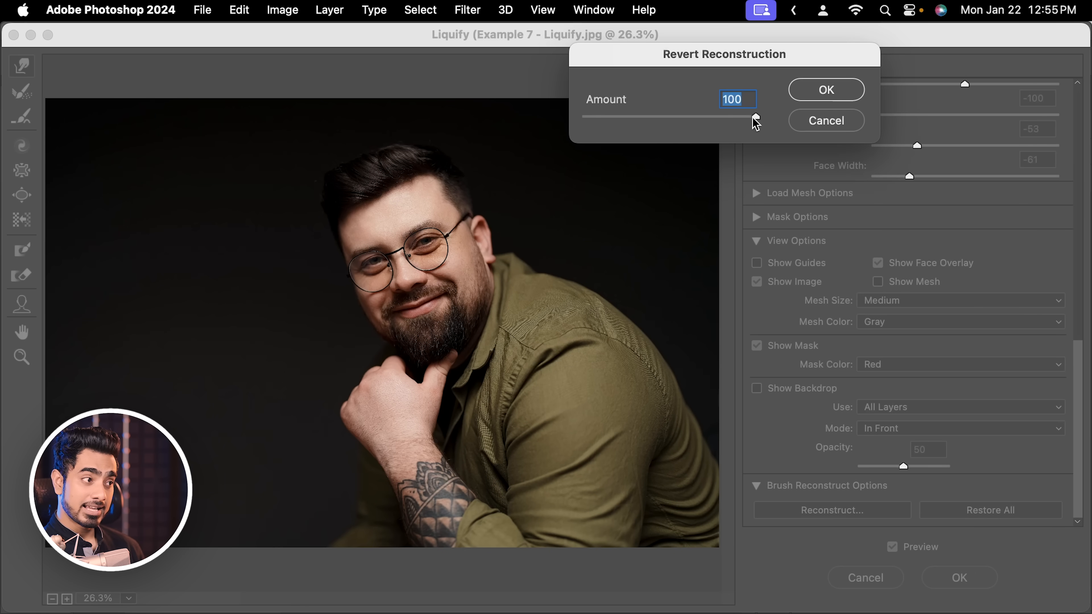
pyautogui.moveTo(737, 122); pyautogui.dragTo(682, 125)
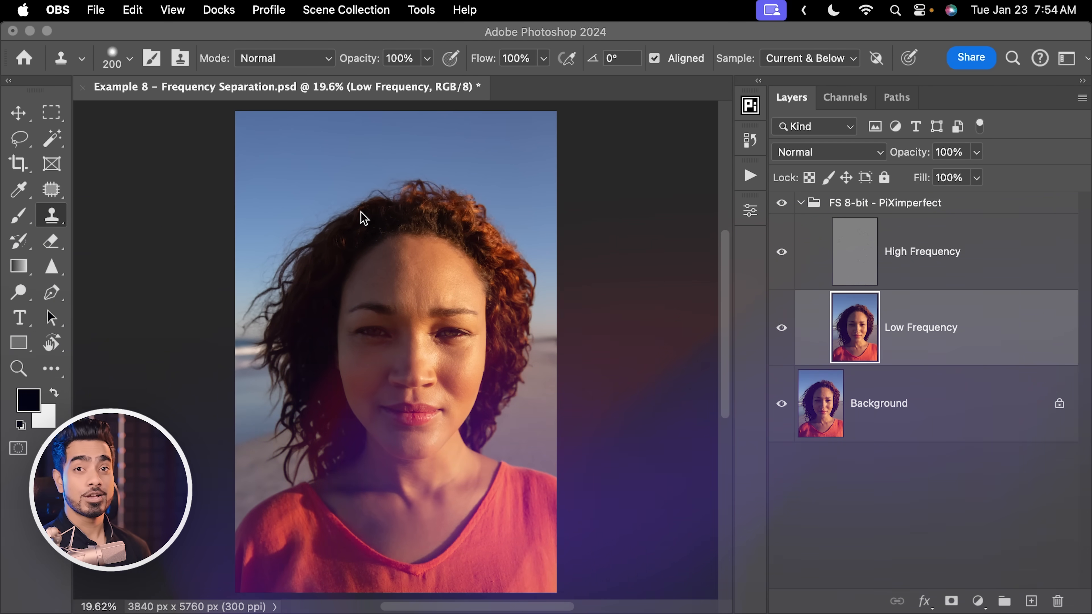
# Open a new window for Example 8 – Frequency Separation.psd, view it, and return to the original window.
pyautogui.click(442, 32)
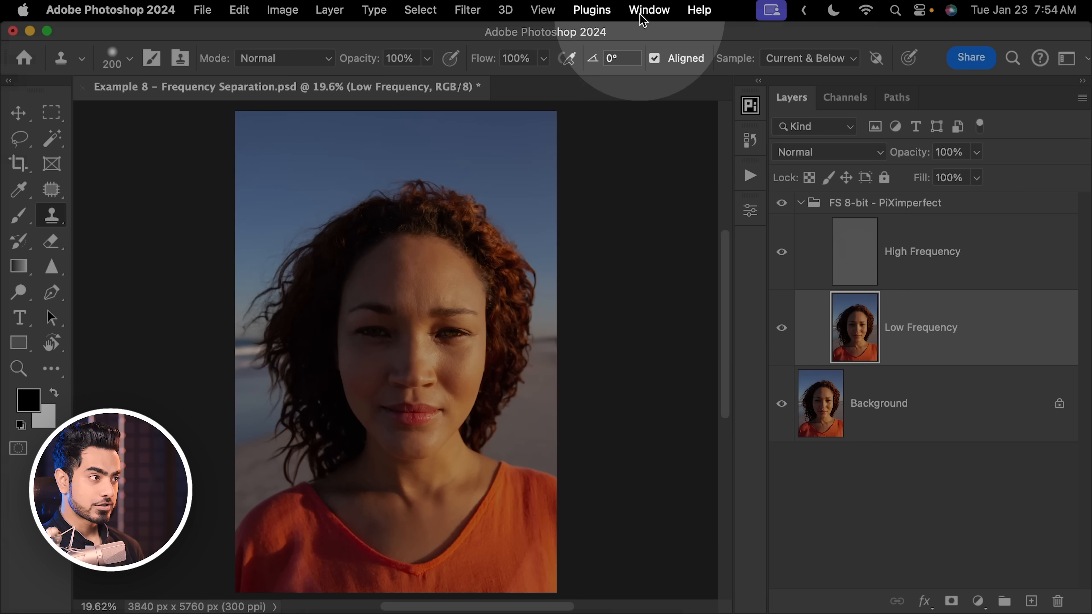
pyautogui.click(649, 10)
pyautogui.moveTo(649, 32)
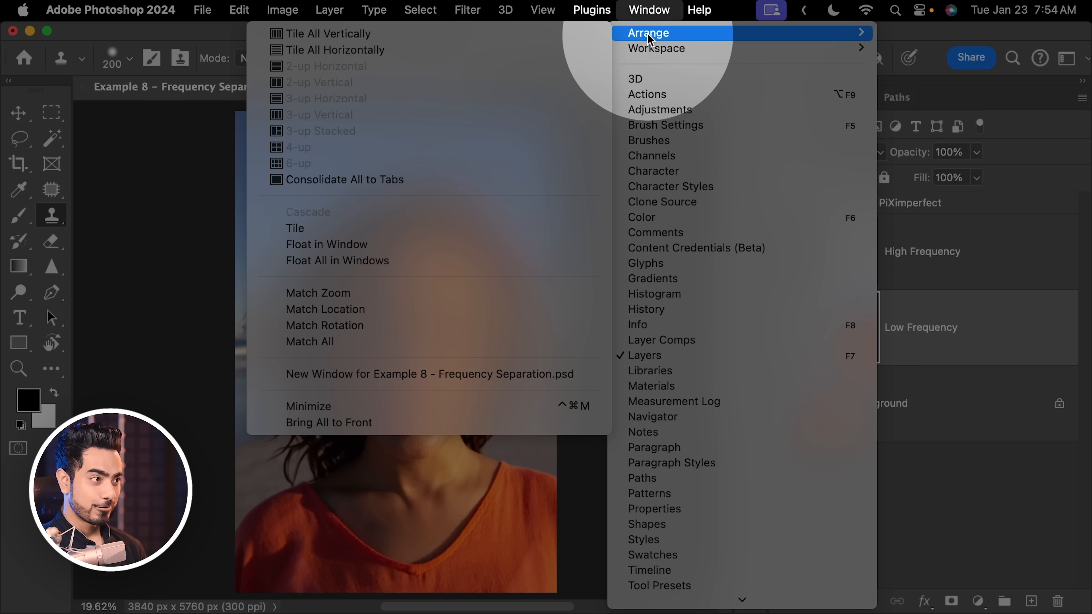
pyautogui.click(360, 379)
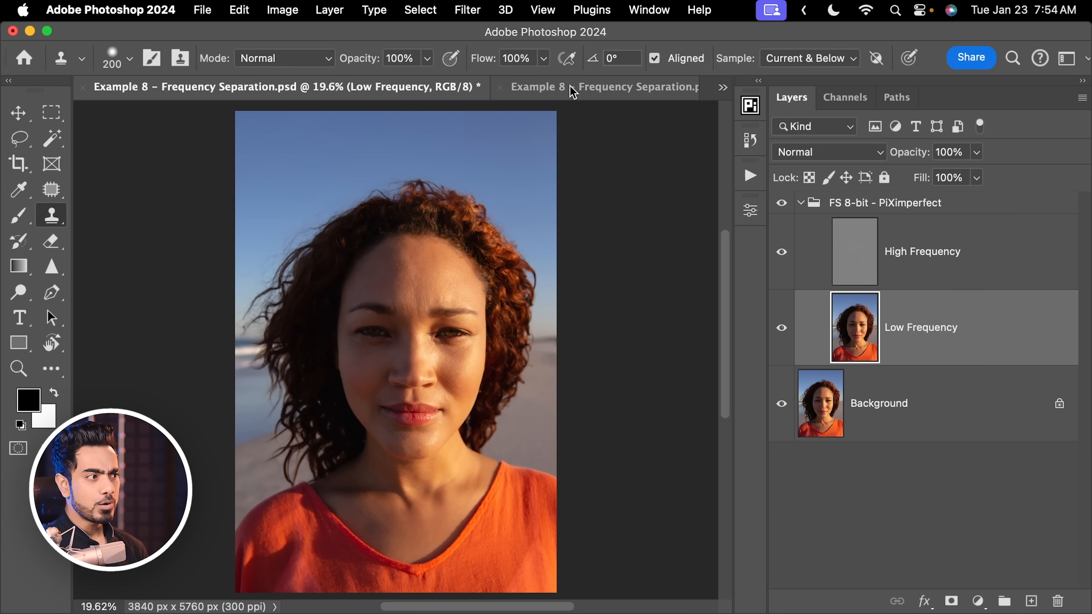
pyautogui.click(573, 91)
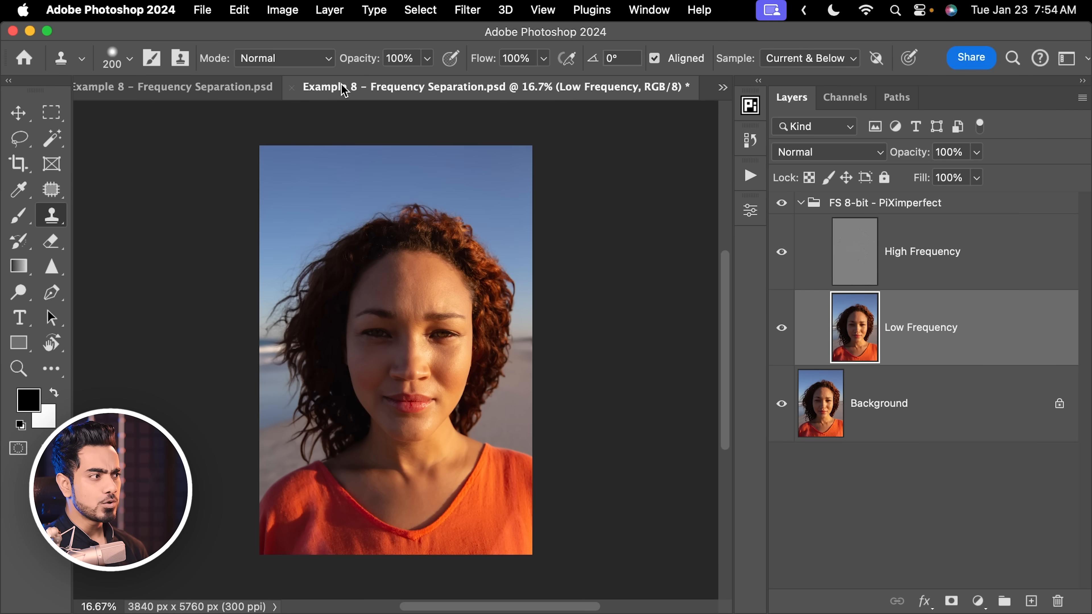
pyautogui.click(214, 91)
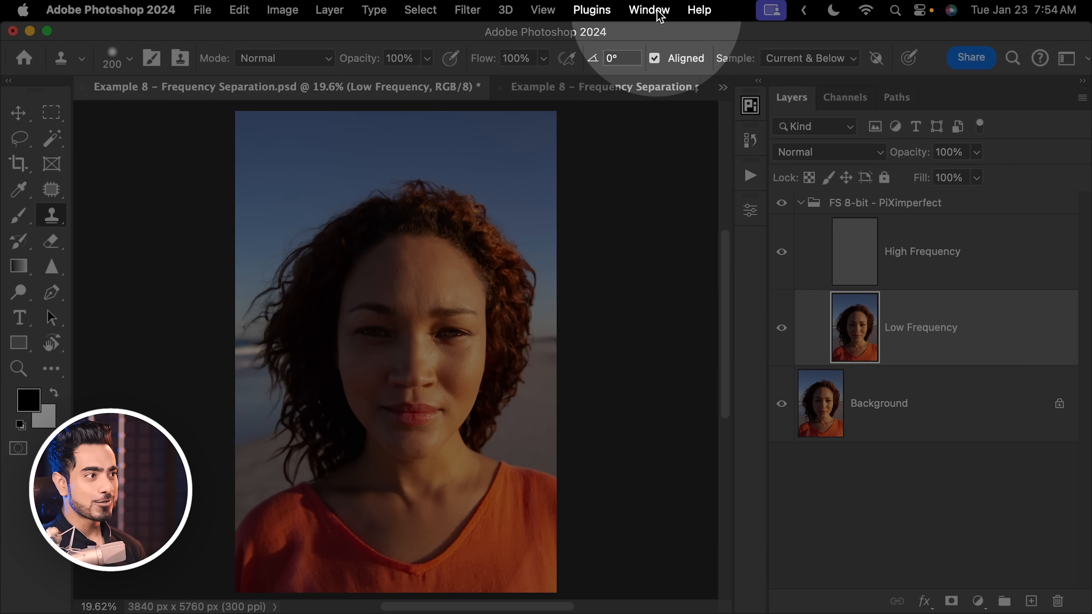
# Arrange the two document windows as 2-up Vertical and widen the original window.
pyautogui.click(649, 10)
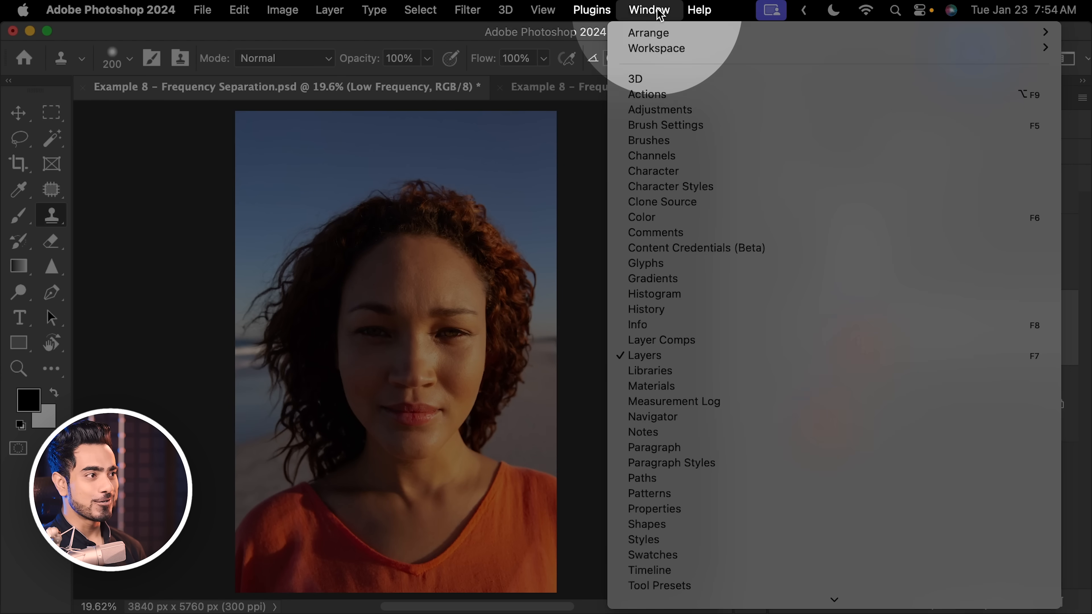
pyautogui.moveTo(653, 33)
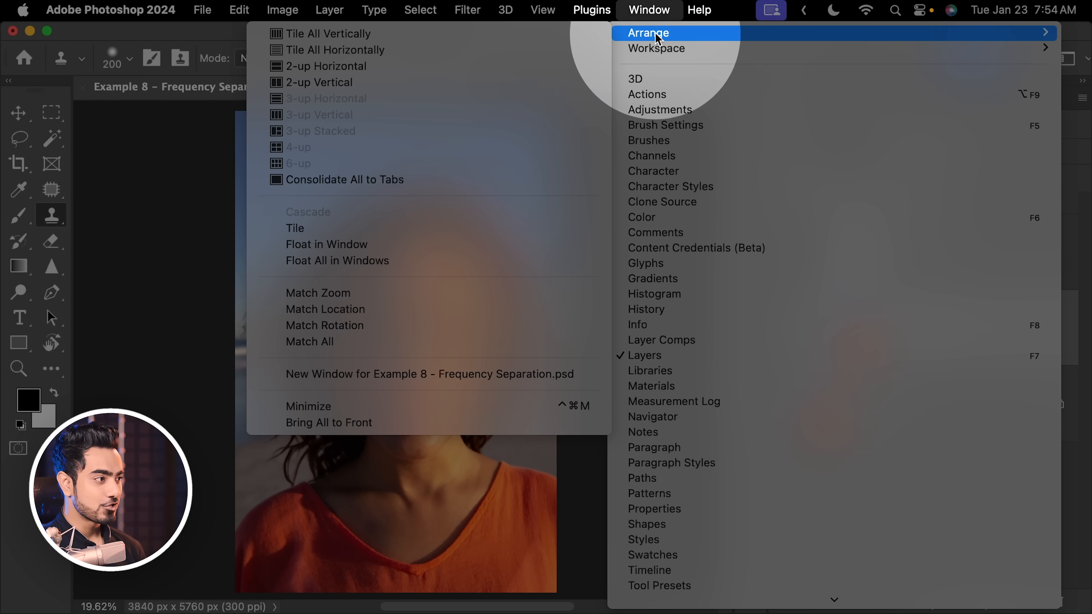
pyautogui.click(319, 83)
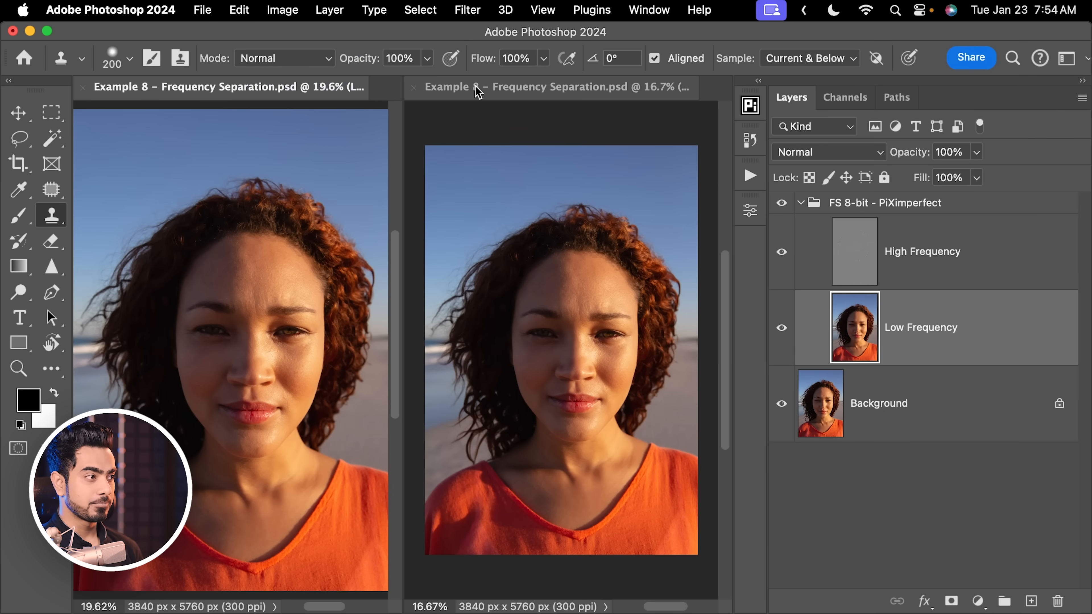
pyautogui.click(469, 90)
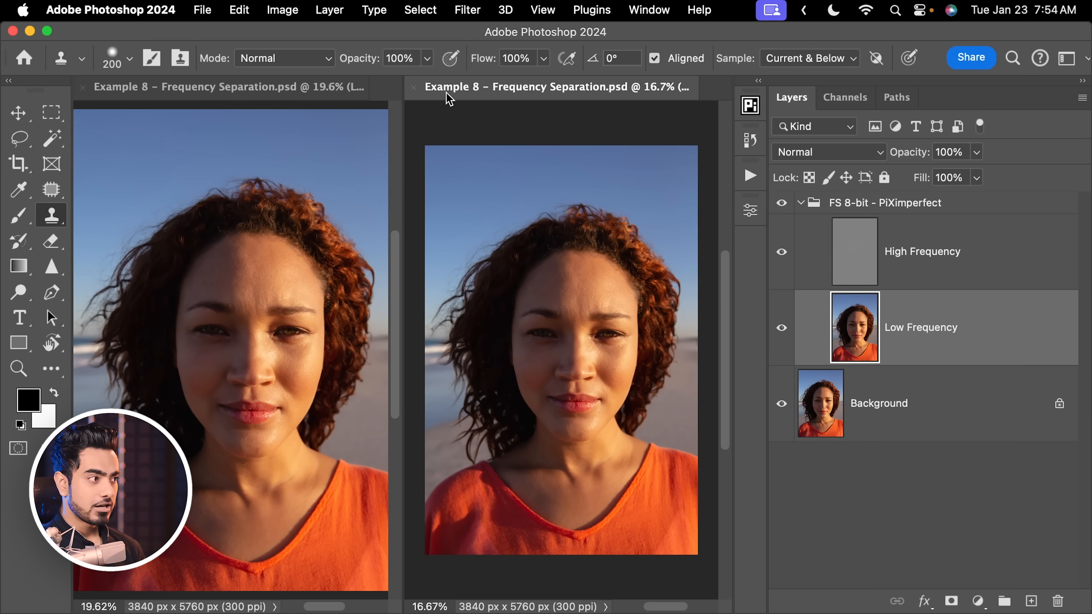
pyautogui.click(257, 89)
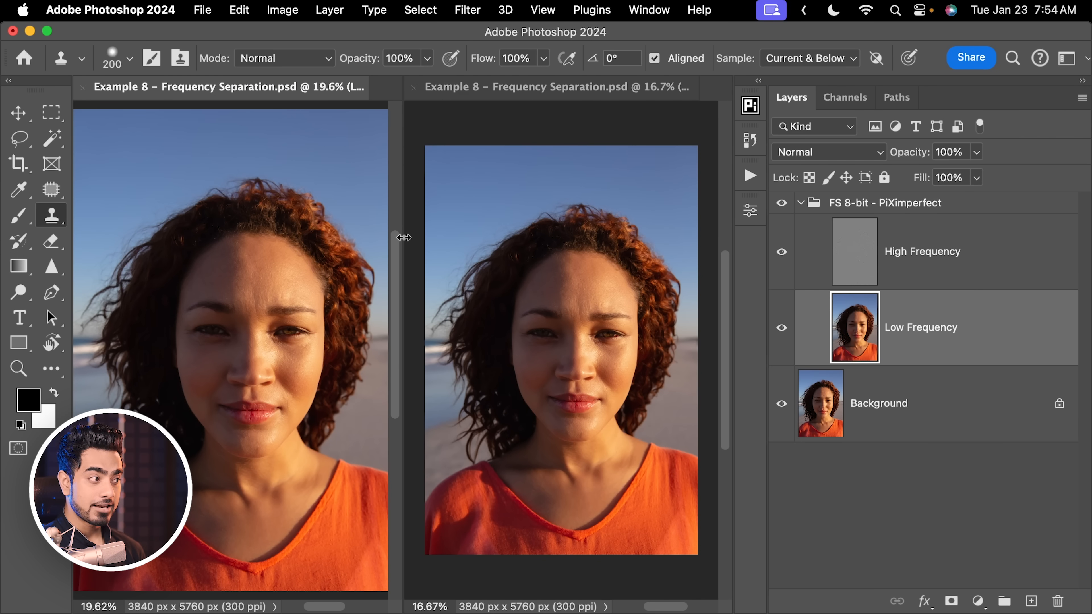
pyautogui.moveTo(403, 237); pyautogui.dragTo(508, 237)
# Zoom the new window out to about 14% and the original window in to about 50% on the woman's forehead.
pyautogui.click(606, 253)
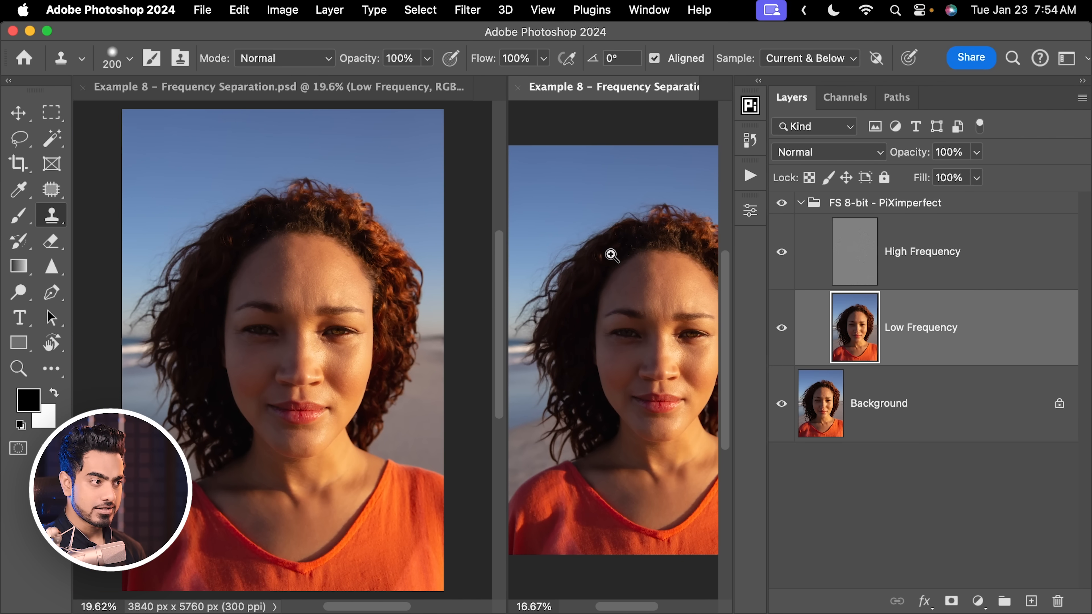
pyautogui.moveTo(613, 255); pyautogui.dragTo(646, 251)
pyautogui.click(286, 297)
pyautogui.moveTo(307, 295); pyautogui.dragTo(365, 288)
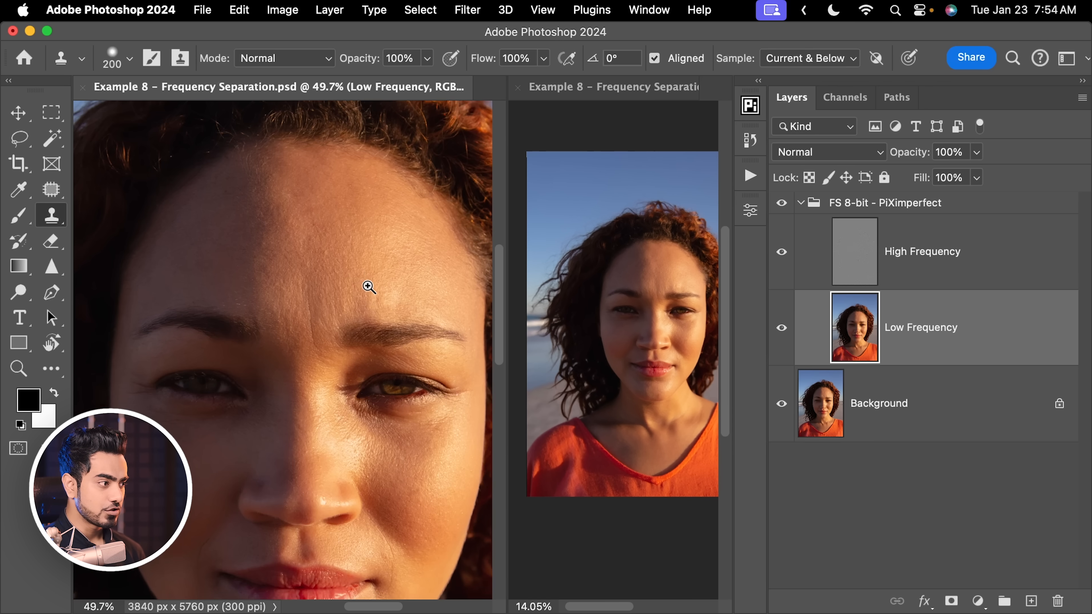
pyautogui.scroll(1, 316, 278)
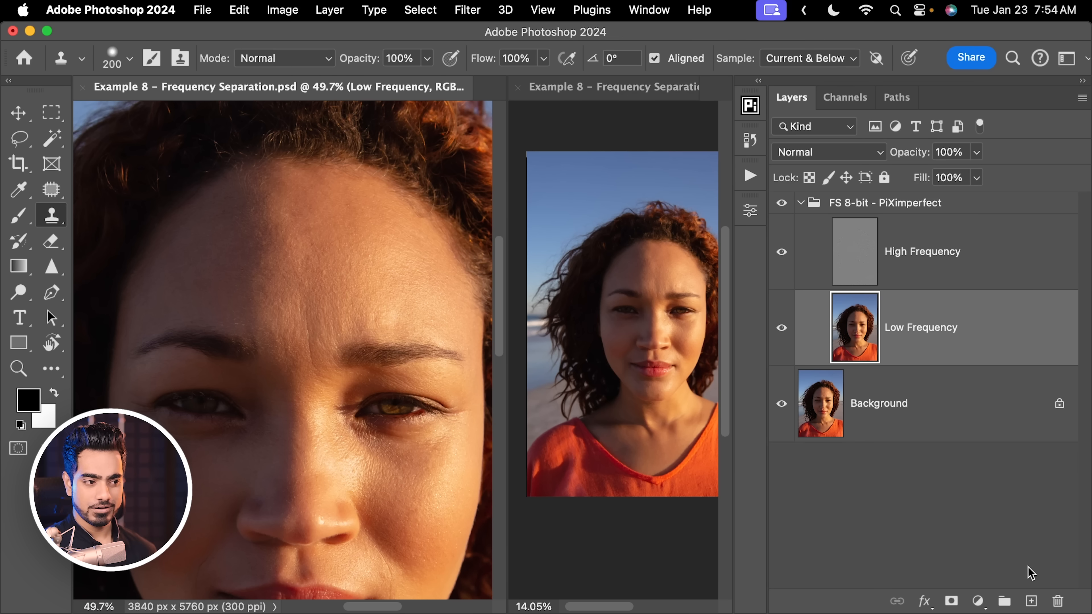
# Add a blank layer above Low Frequency and set up the Brush tool with 2% flow and size 300.
pyautogui.click(1031, 601)
pyautogui.click(20, 228)
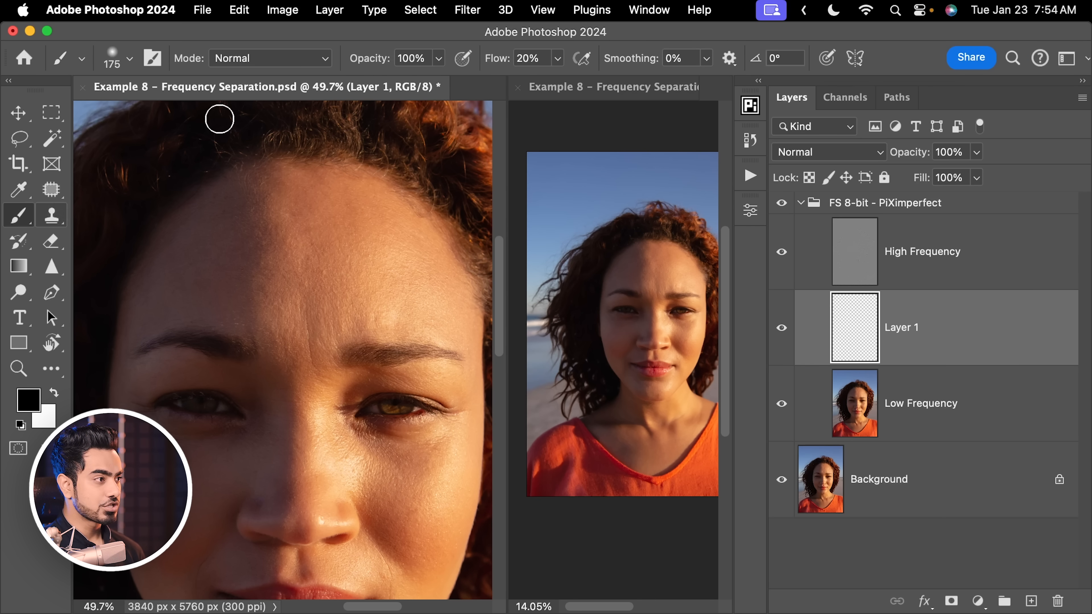
pyautogui.click(501, 60)
pyautogui.write('2')
pyautogui.press('Return')
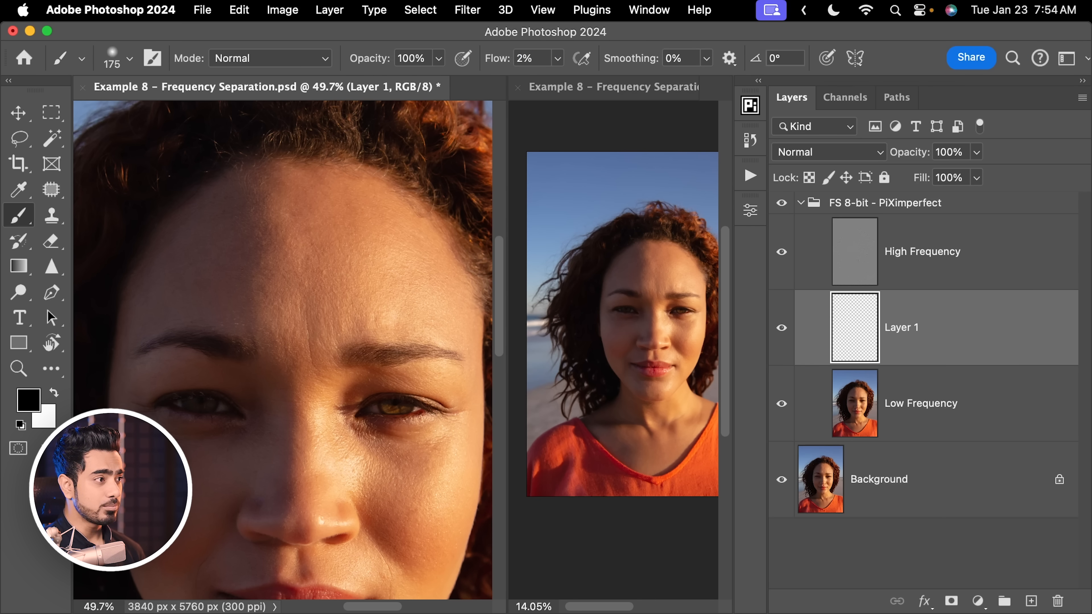
pyautogui.press(']')
pyautogui.press(']')
pyautogui.press(']')
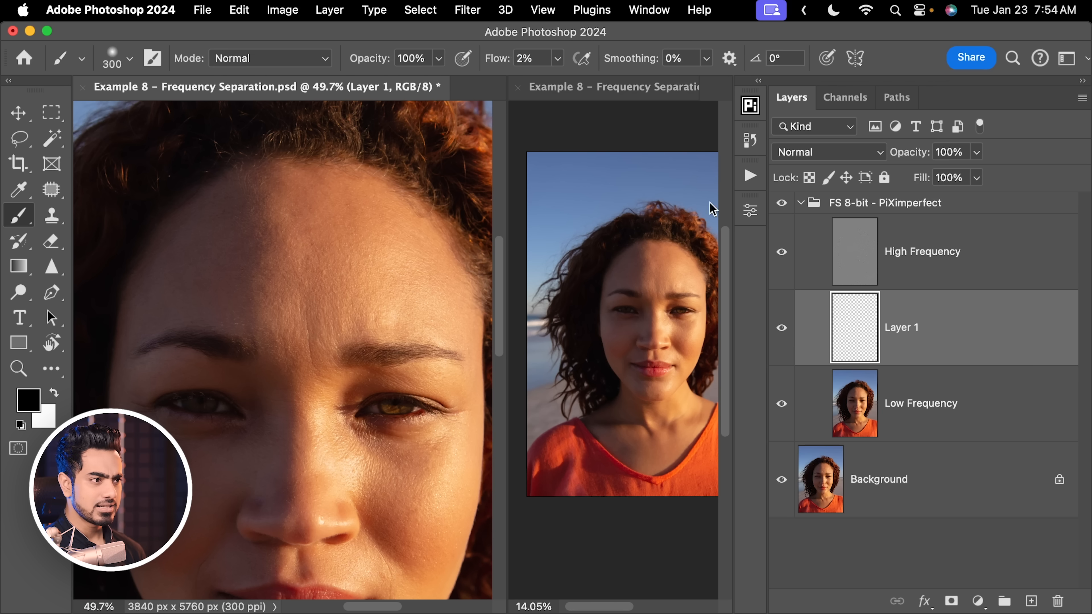
# Hide the High Frequency layer, then repeatedly sample nearby skin tones and paint them on Layer 1 to smooth the forehead's shadow transition.
pyautogui.click(781, 252)
pyautogui.keyDown('alt'); pyautogui.click(262, 200); pyautogui.keyUp('alt')
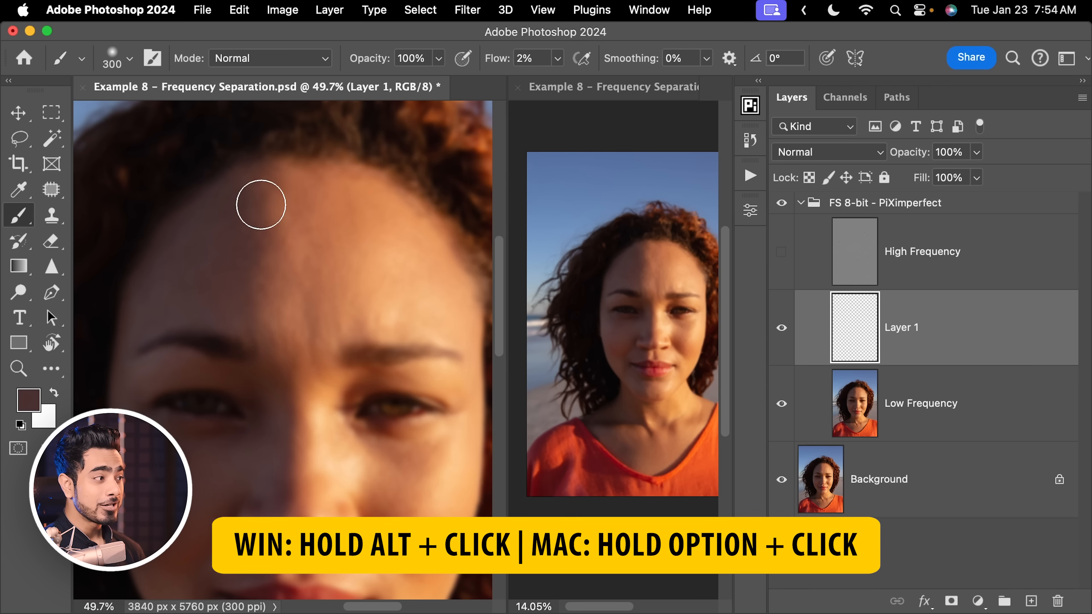
pyautogui.keyDown('alt'); pyautogui.click(227, 295); pyautogui.keyUp('alt')
pyautogui.press(']')
pyautogui.moveTo(275, 280); pyautogui.dragTo(266, 310)
pyautogui.moveTo(254, 261); pyautogui.dragTo(272, 187)
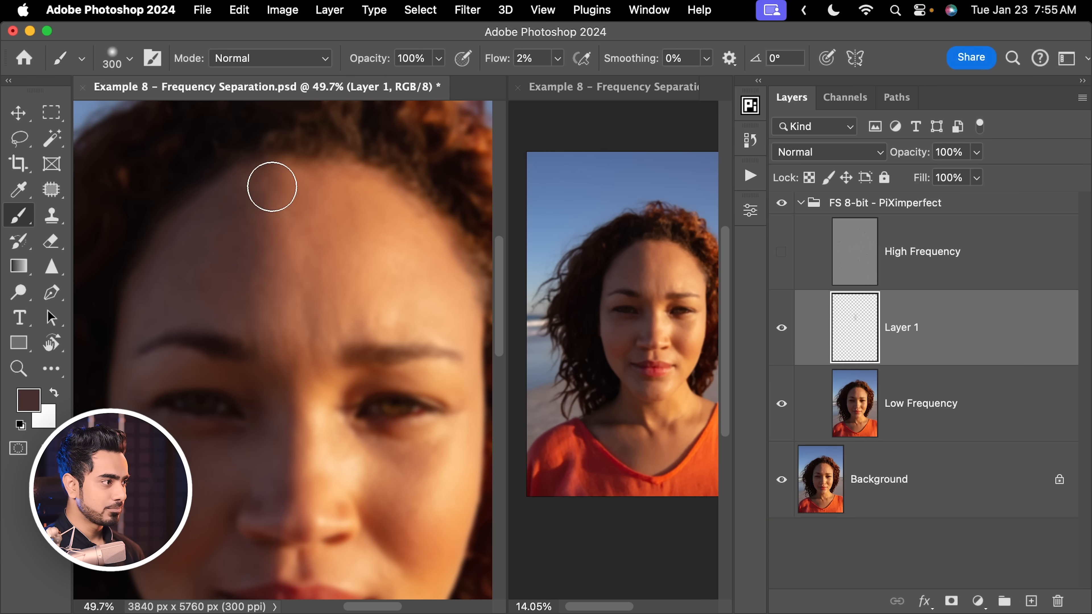
pyautogui.keyDown('alt'); pyautogui.click(305, 196); pyautogui.keyUp('alt')
pyautogui.keyDown('alt'); pyautogui.click(227, 294); pyautogui.keyUp('alt')
pyautogui.press('[')
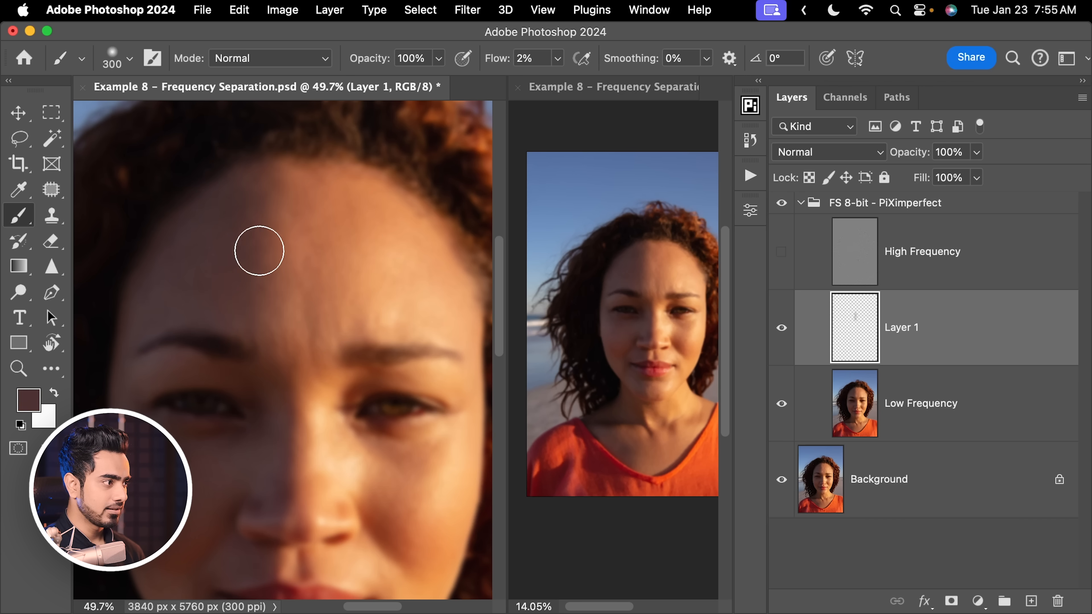
pyautogui.keyDown('alt'); pyautogui.click(290, 236); pyautogui.keyUp('alt')
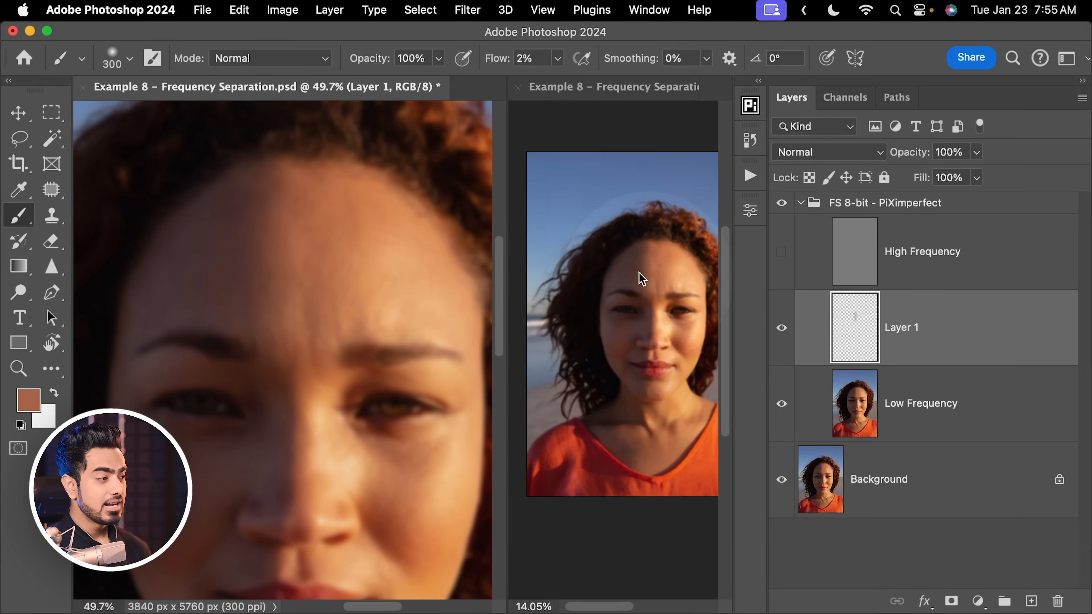
# Sample more skin tones to blend the forehead's shadow edge on Layer 1, and show the High Frequency layer.
pyautogui.keyDown('alt'); pyautogui.click(242, 228); pyautogui.keyUp('alt')
pyautogui.keyDown('alt'); pyautogui.click(315, 241); pyautogui.keyUp('alt')
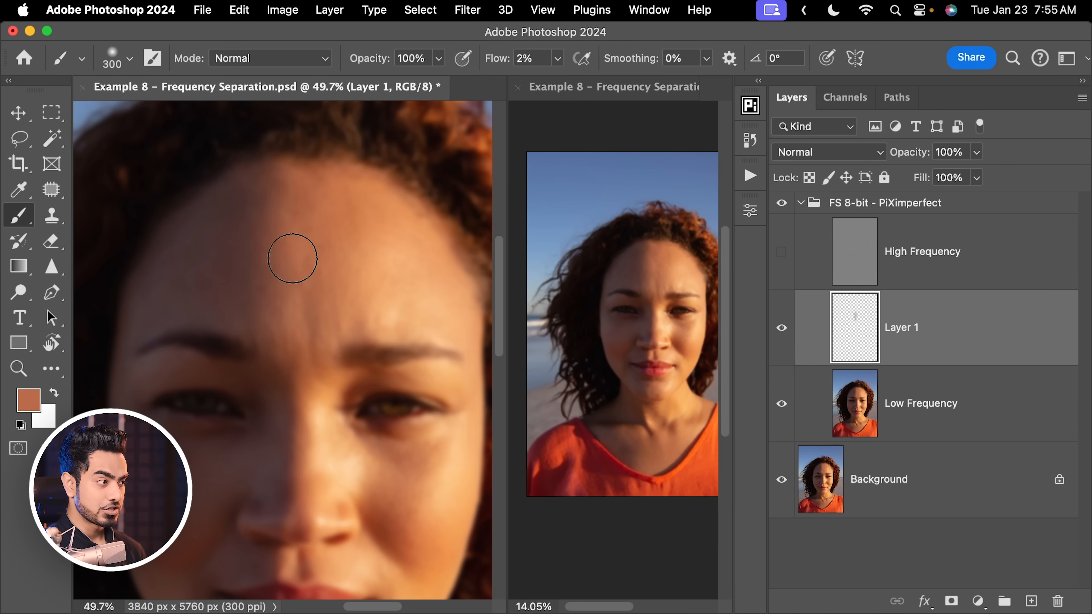
pyautogui.keyDown('alt'); pyautogui.click(254, 206); pyautogui.keyUp('alt')
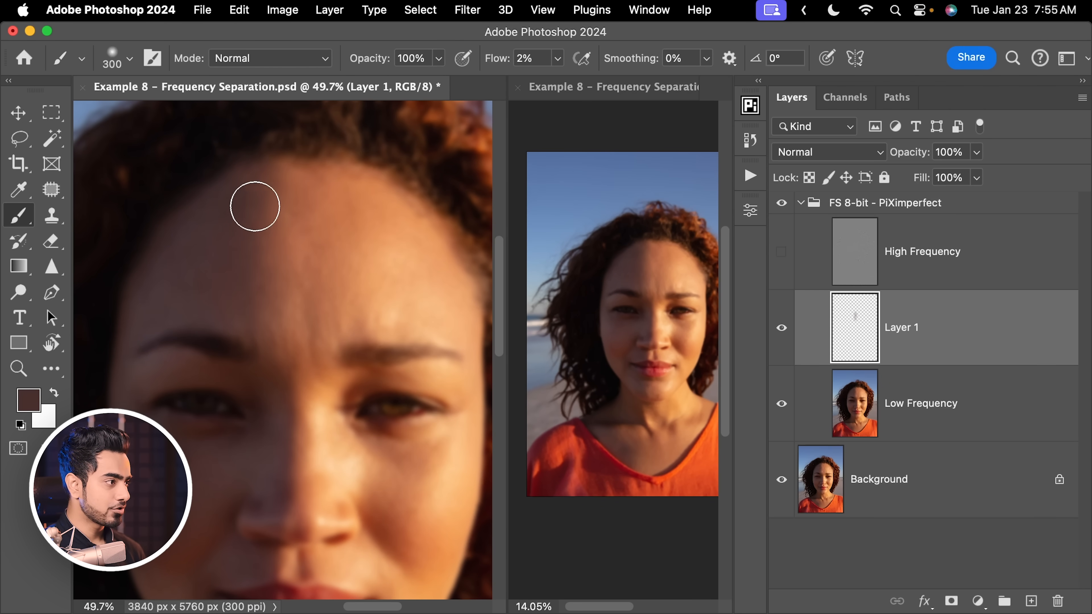
pyautogui.keyDown('alt'); pyautogui.click(292, 291); pyautogui.keyUp('alt')
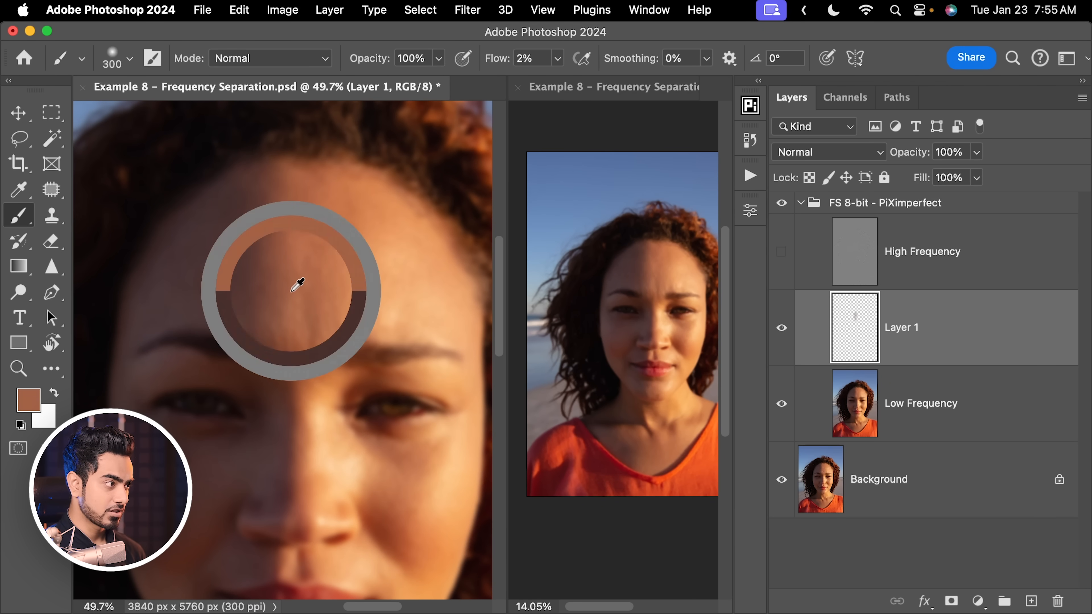
pyautogui.click(782, 251)
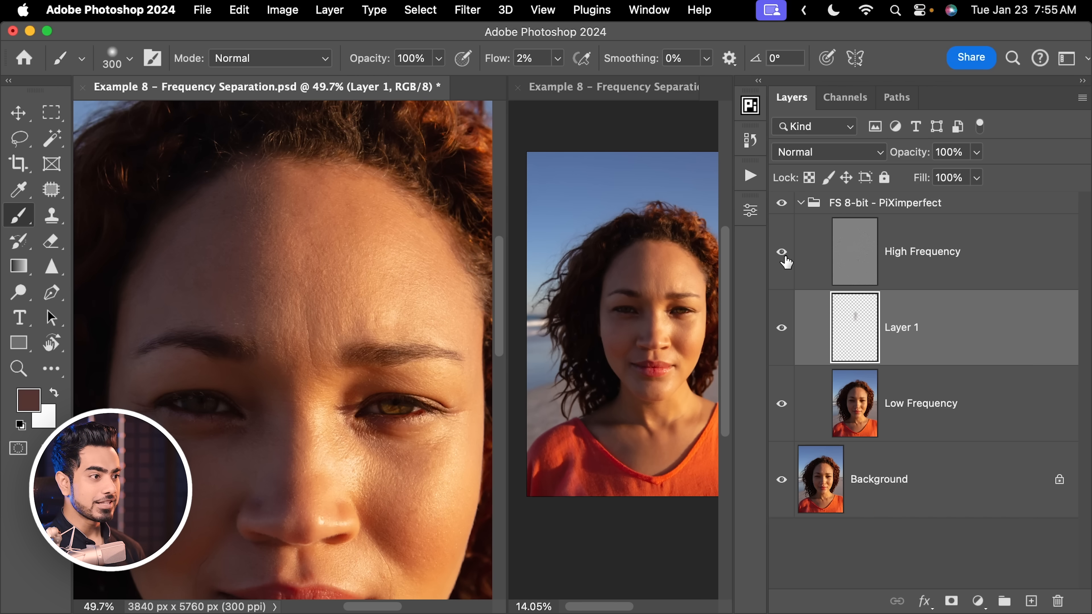
# Toggle the FS 8-bit - PiXimperfect group's visibility to compare the forehead before and after retouching.
pyautogui.click(780, 204)
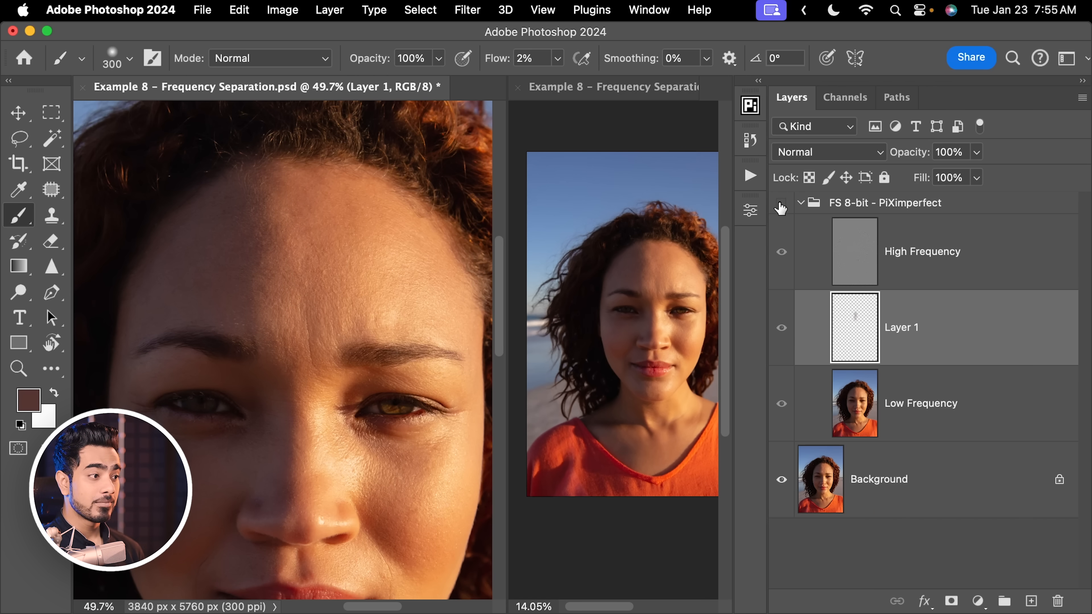
pyautogui.click(780, 206)
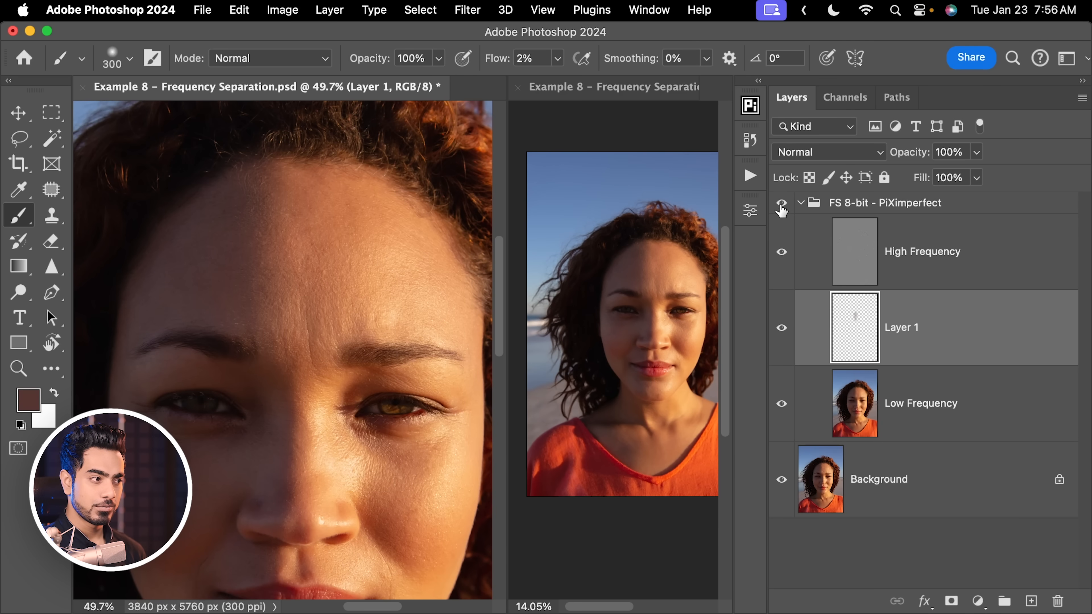
pyautogui.click(781, 206)
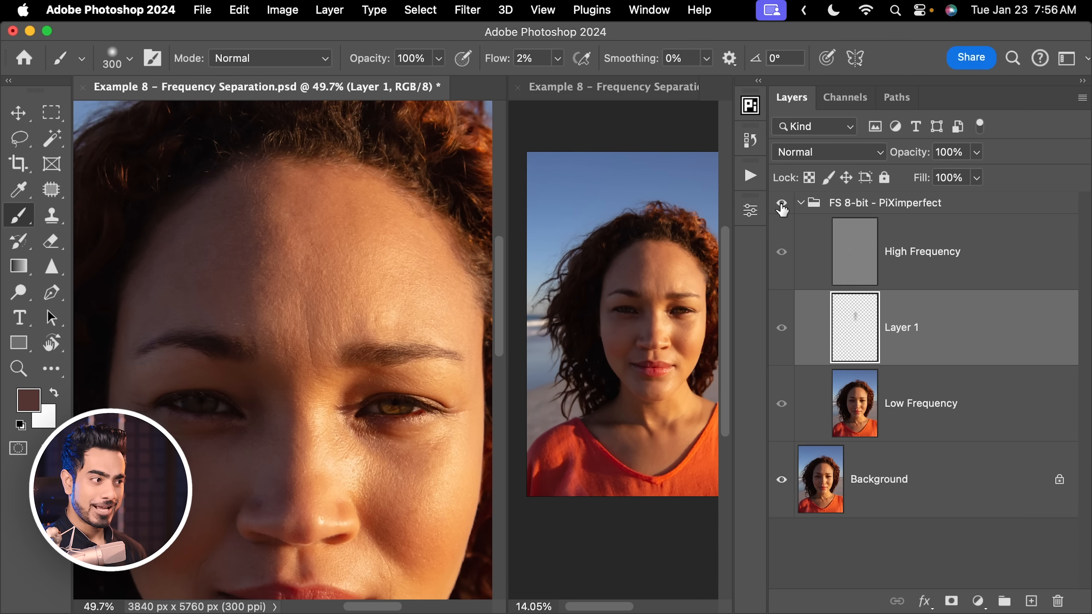
pyautogui.click(782, 206)
pyautogui.hscroll(2, 632, 325)
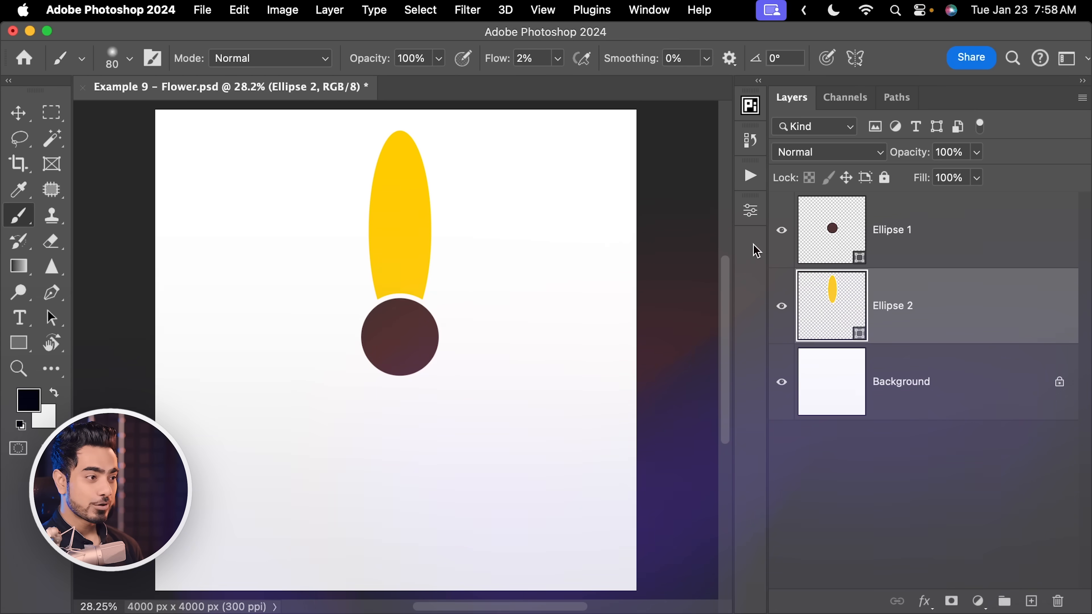
# In the flower document, free transform Ellipse 2 with its reference point at the bottom centre and rotate the petal clockwise.
pyautogui.click(782, 231)
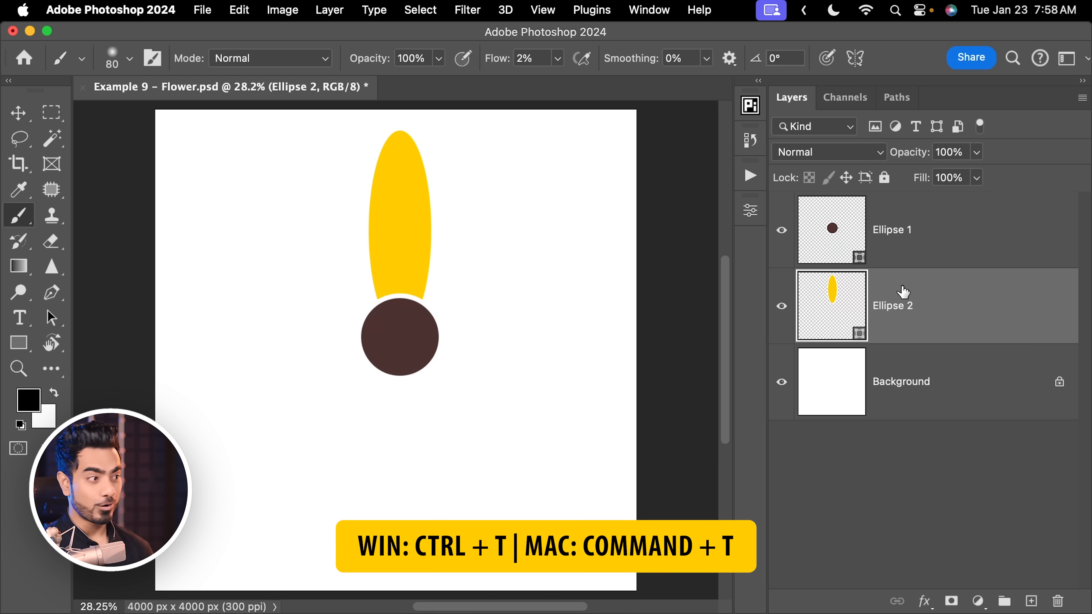
pyautogui.press('super+t')
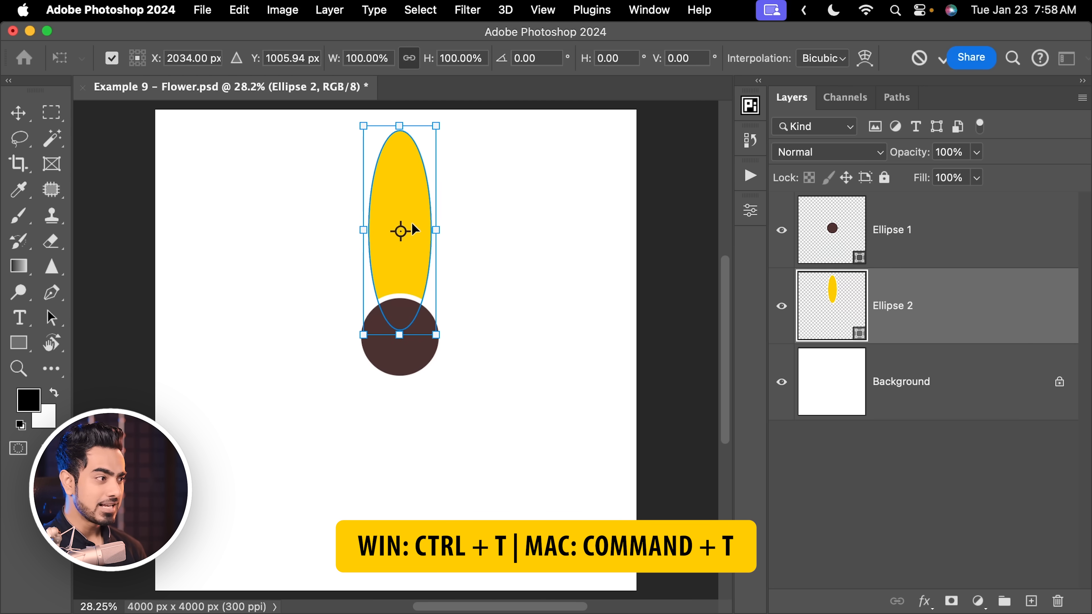
pyautogui.moveTo(401, 231); pyautogui.dragTo(400, 336)
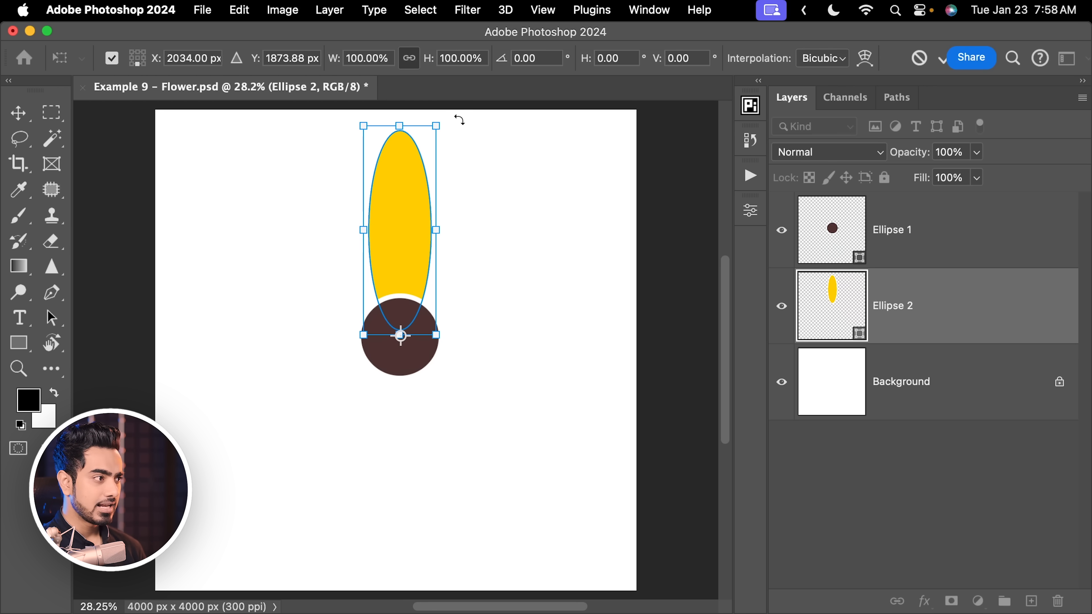
pyautogui.moveTo(458, 117); pyautogui.dragTo(536, 183)
pyautogui.press('Return')
pyautogui.press('b')
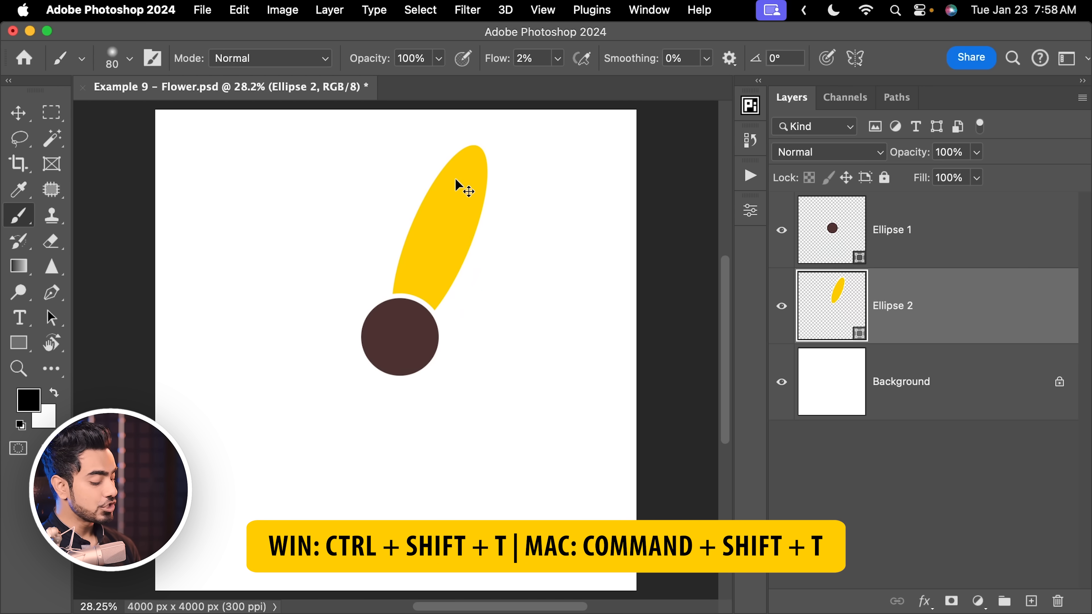
# Repeat the last rotation on the Ellipse 2 petal over and over to swing it around the brown circle.
pyautogui.press('super+shift+t')
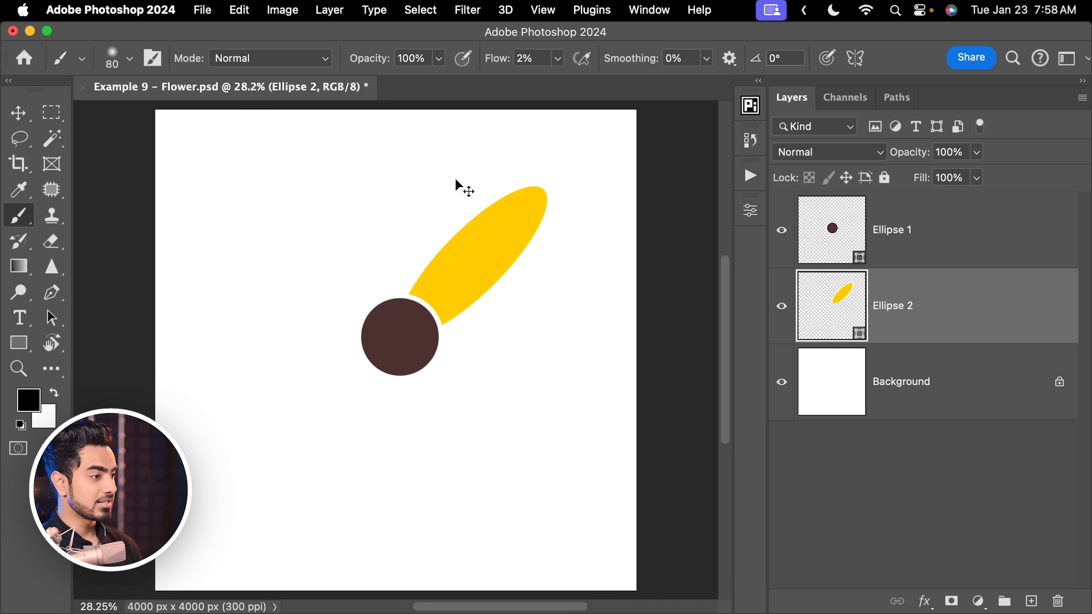
pyautogui.press('super+shift+t')
pyautogui.press('super+shift+t')
pyautogui.press('super+shift+t')
pyautogui.press('super+shift+t')
pyautogui.press('super+shift+t')
pyautogui.press('super+shift+t')
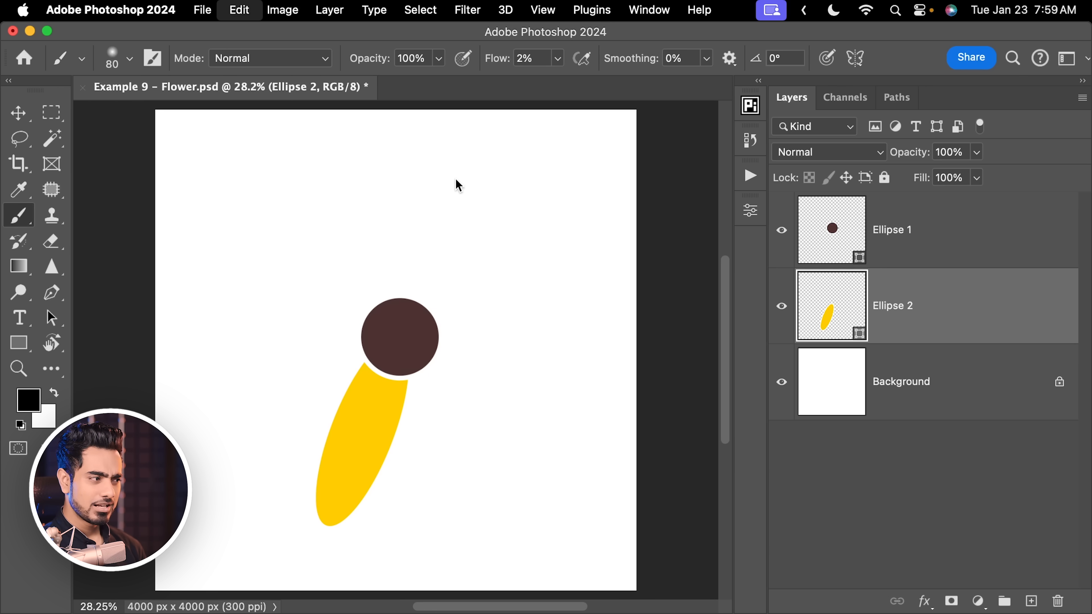
pyautogui.press('super+shift+t')
pyautogui.press('super+shift+t')
pyautogui.press('super+shift+t')
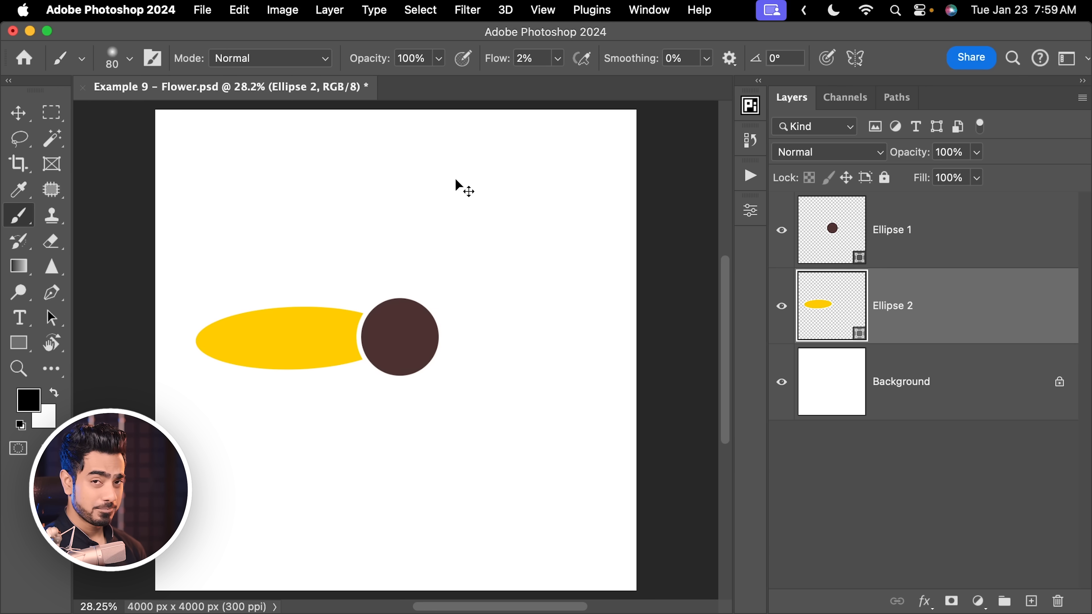
# Undo all the rotations of the Ellipse 2 petal to restore its upright position.
pyautogui.press('super+z')
pyautogui.press('super+z')
pyautogui.press('super+z')
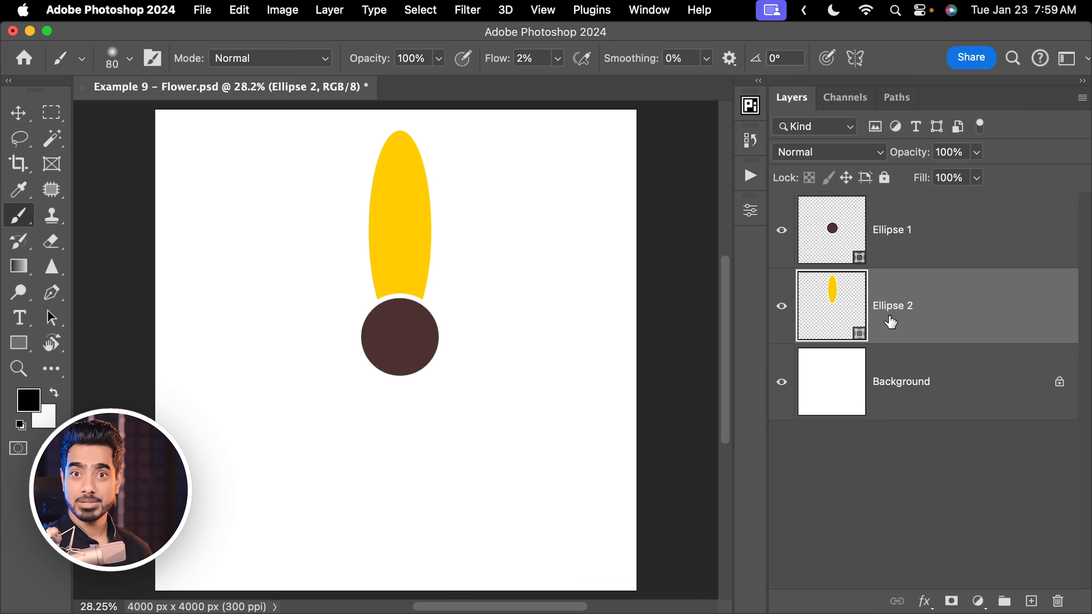
# Duplicate Ellipse 2 and rotate the copy 32.74° clockwise about a reference point at its bottom centre.
pyautogui.press('super+j')
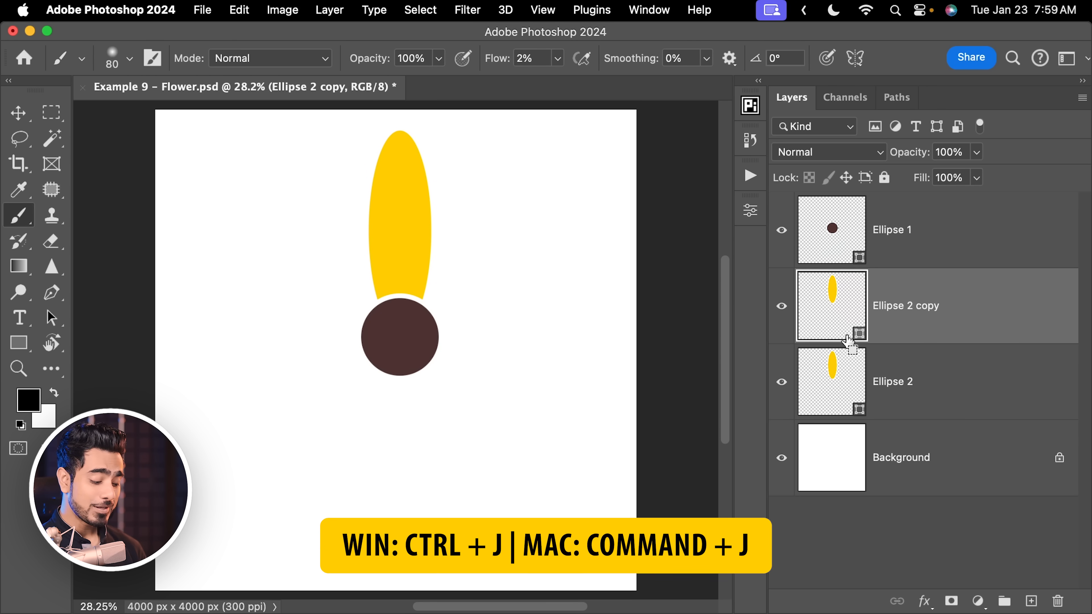
pyautogui.press('super+t')
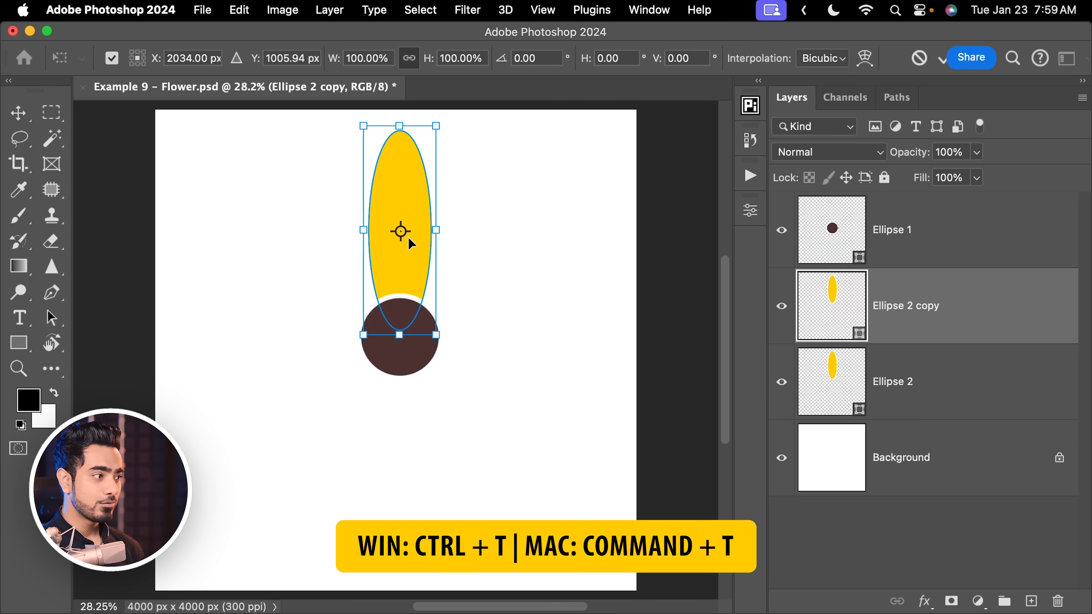
pyautogui.moveTo(409, 240); pyautogui.dragTo(400, 335)
pyautogui.moveTo(476, 117); pyautogui.dragTo(561, 204)
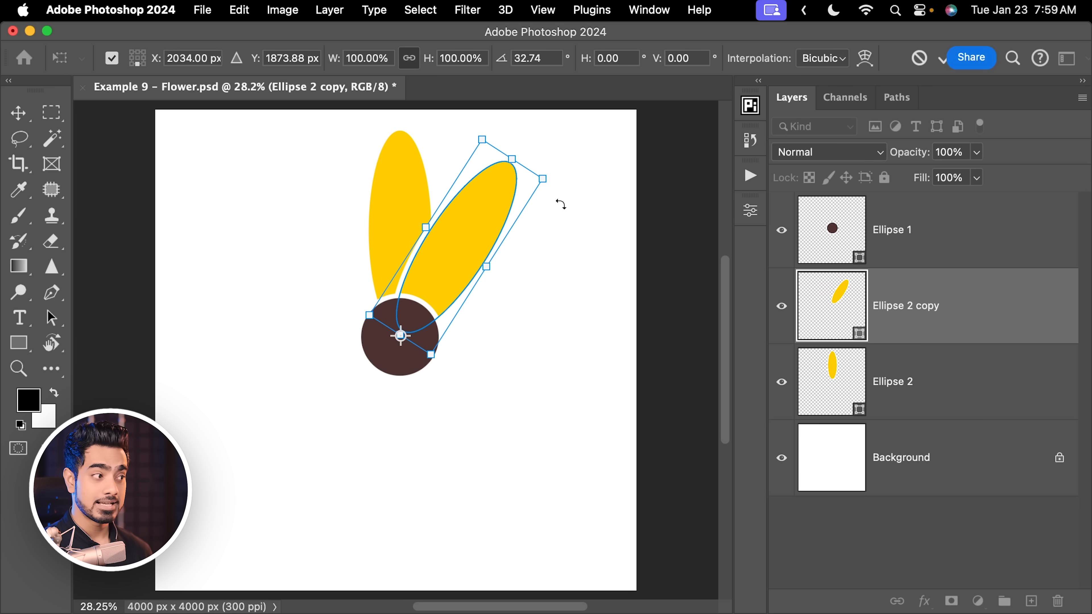
pyautogui.press('Return')
pyautogui.press('b')
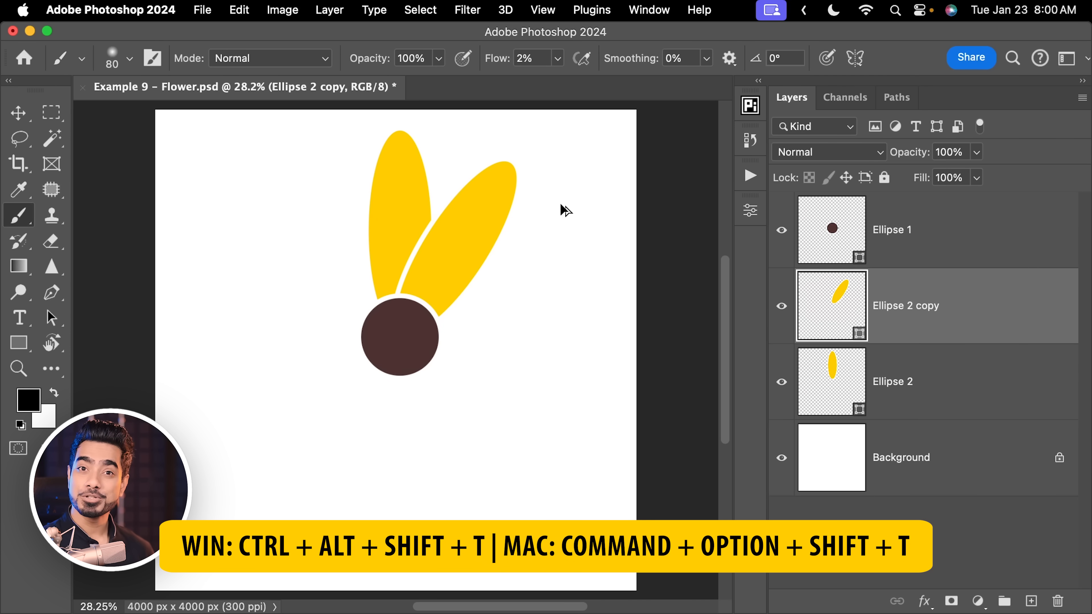
# Repeatedly duplicate the petal with the same rotation to build the flower around the brown circle.
pyautogui.press('super+alt+shift+t')
pyautogui.press('super+alt+shift+t')
pyautogui.press('super+alt+shift+t')
pyautogui.press('super+alt+shift+t')
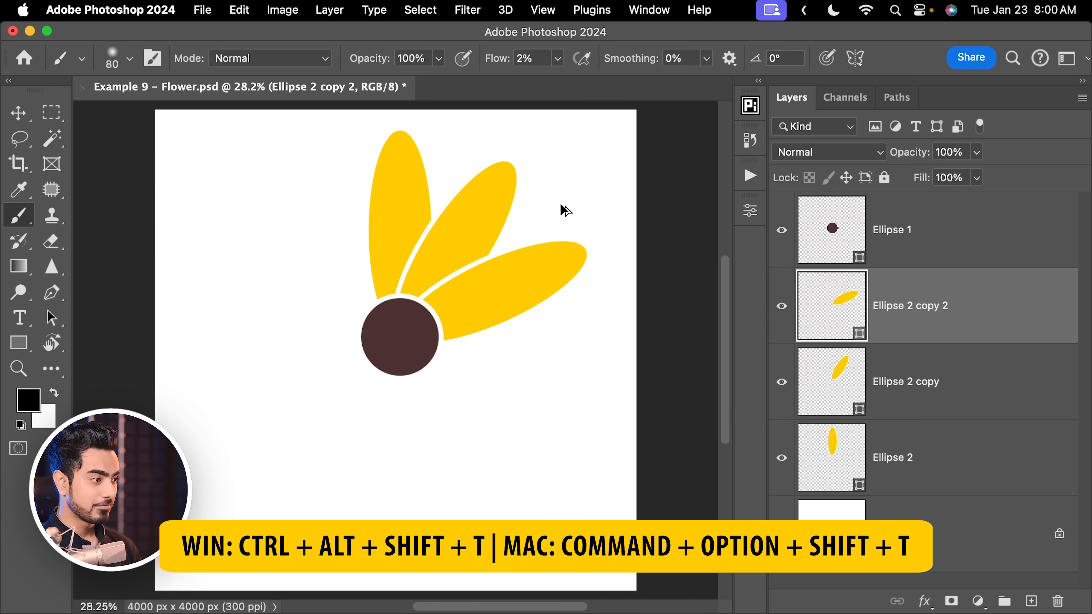
pyautogui.press('super+alt+shift+t')
pyautogui.press('super+alt+shift+t')
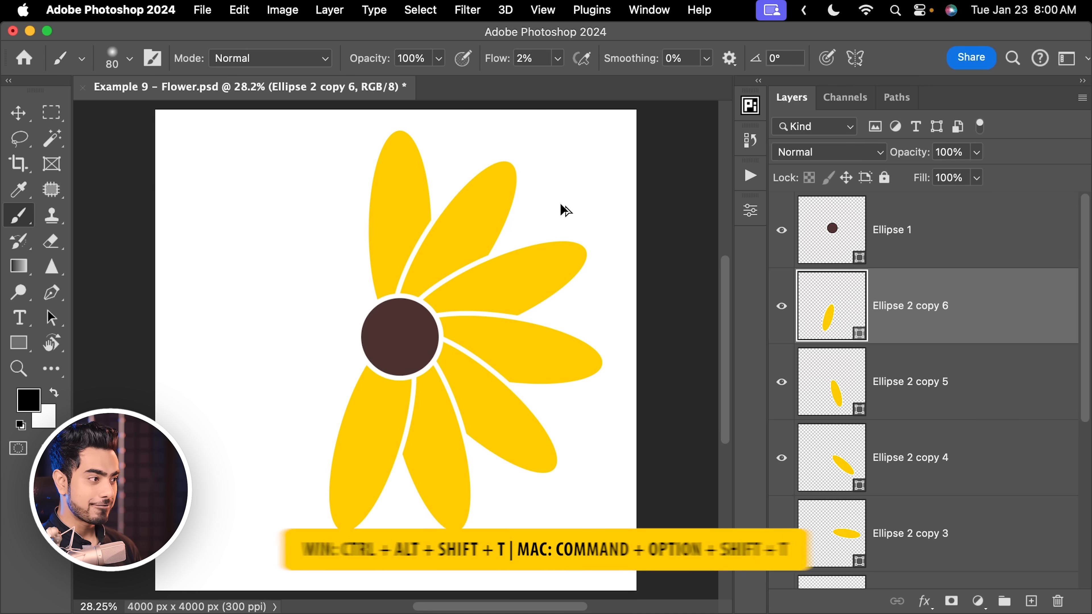
pyautogui.press('super+alt+shift+t')
pyautogui.press('super+alt+shift+t')
pyautogui.press('super+alt+shift+t')
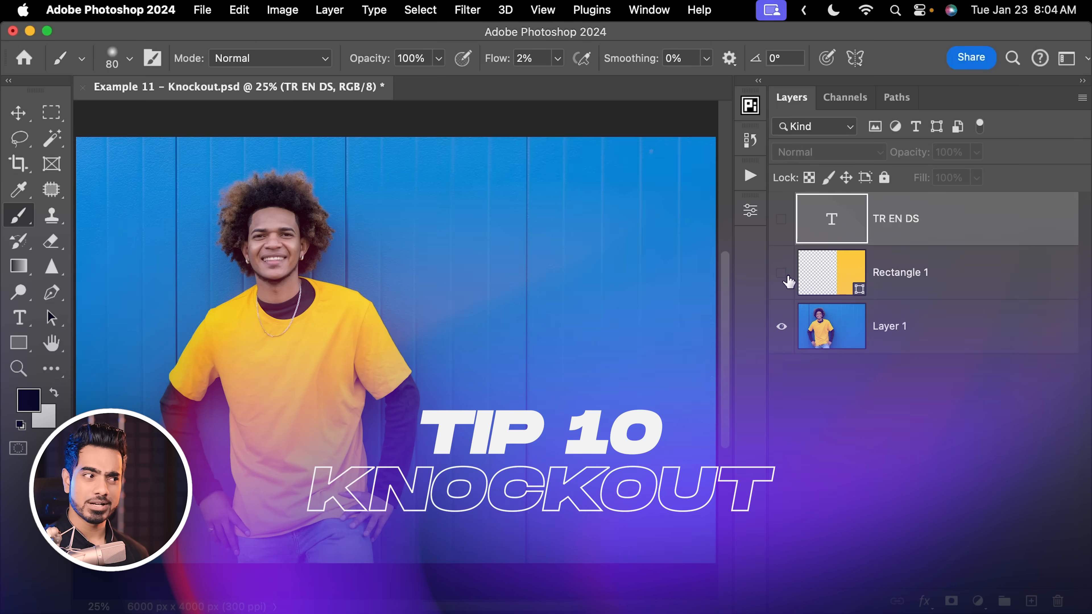
# In the knockout document, show the Rectangle 1 and TR EN DS layers, and set the text layer's Knockout option to Shallow.
pyautogui.click(781, 273)
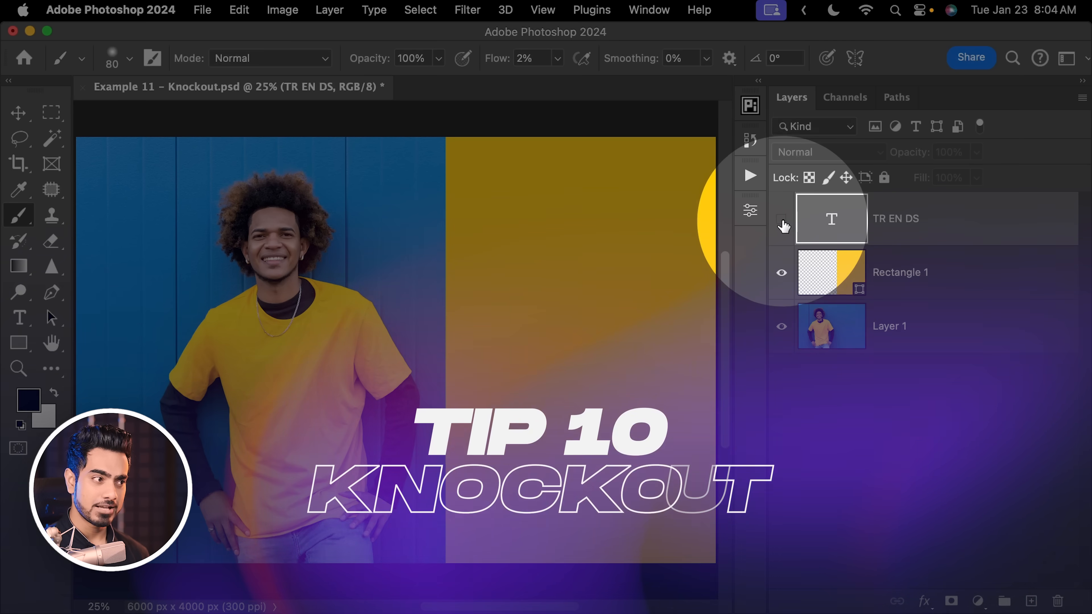
pyautogui.click(782, 220)
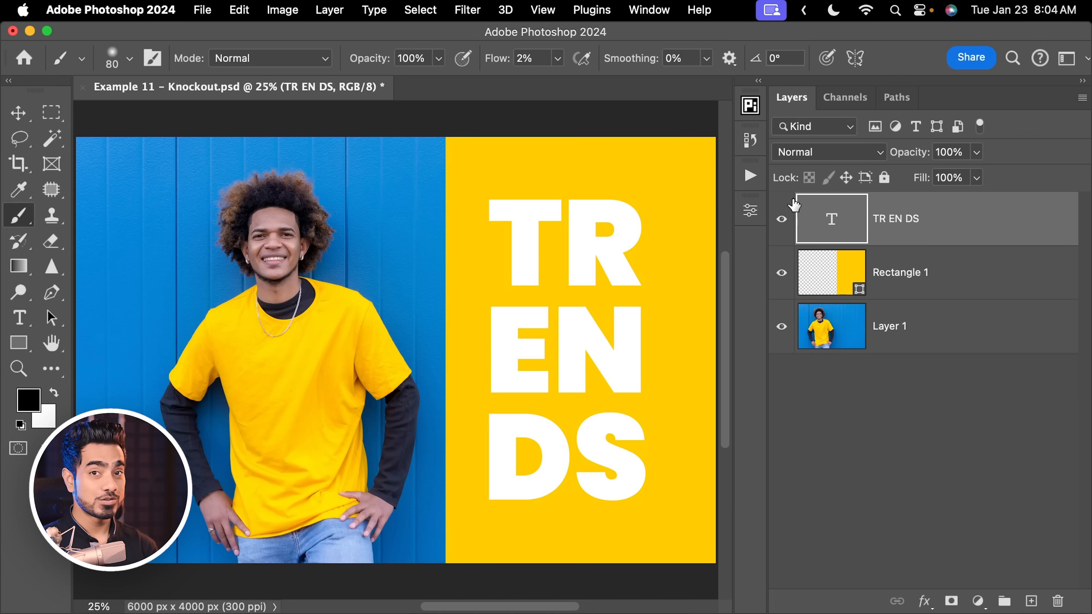
pyautogui.doubleClick(1010, 222)
pyautogui.moveTo(609, 166); pyautogui.dragTo(876, 128)
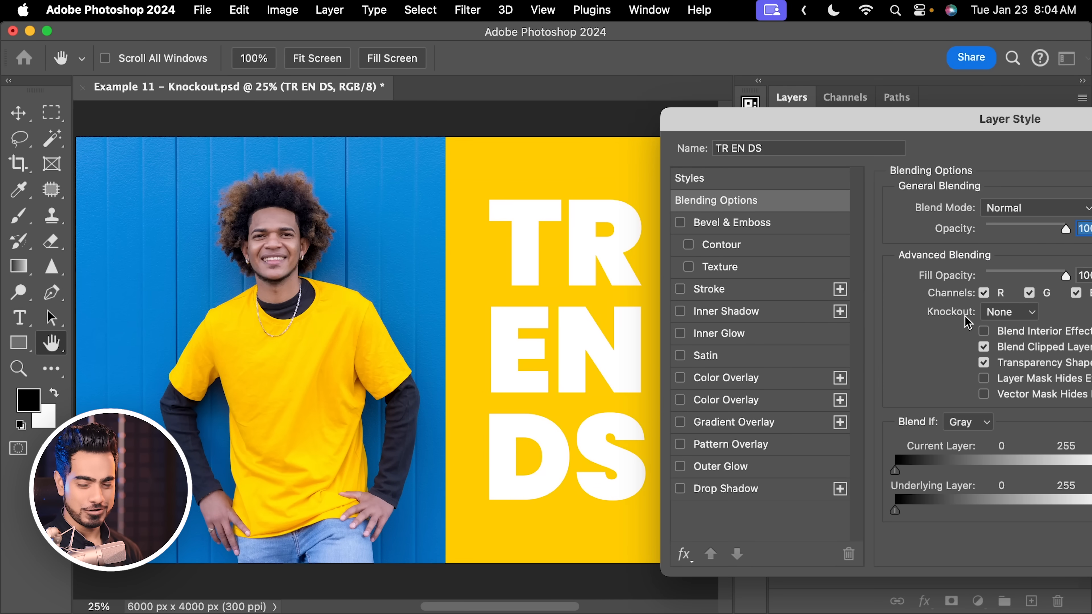
pyautogui.click(1001, 316)
pyautogui.click(1009, 329)
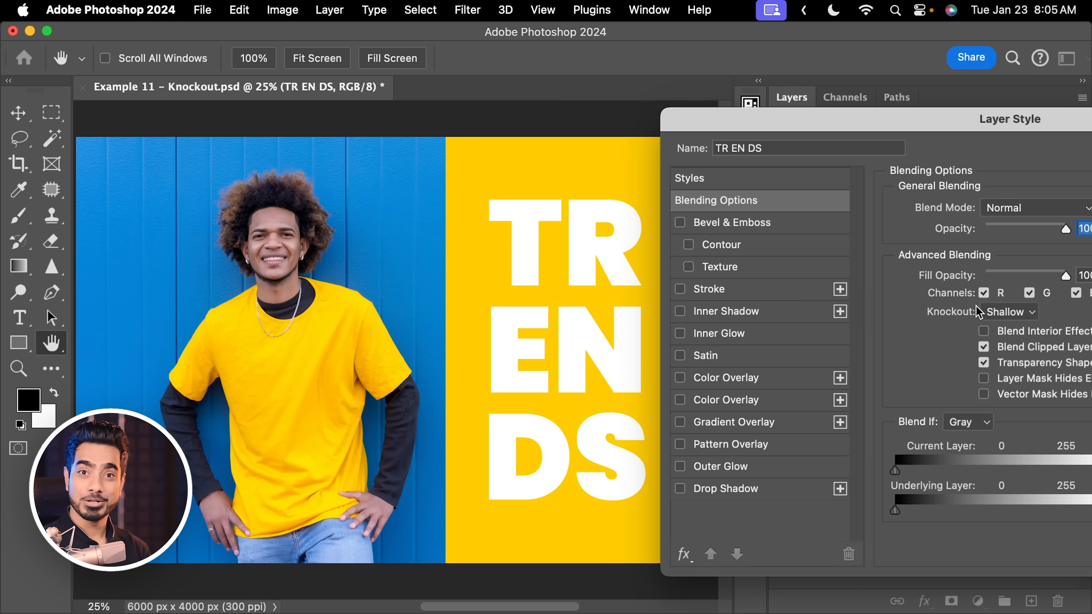
# Lower the TR EN DS layer's fill opacity to 0% and apply the layer style.
pyautogui.moveTo(815, 125); pyautogui.dragTo(778, 122)
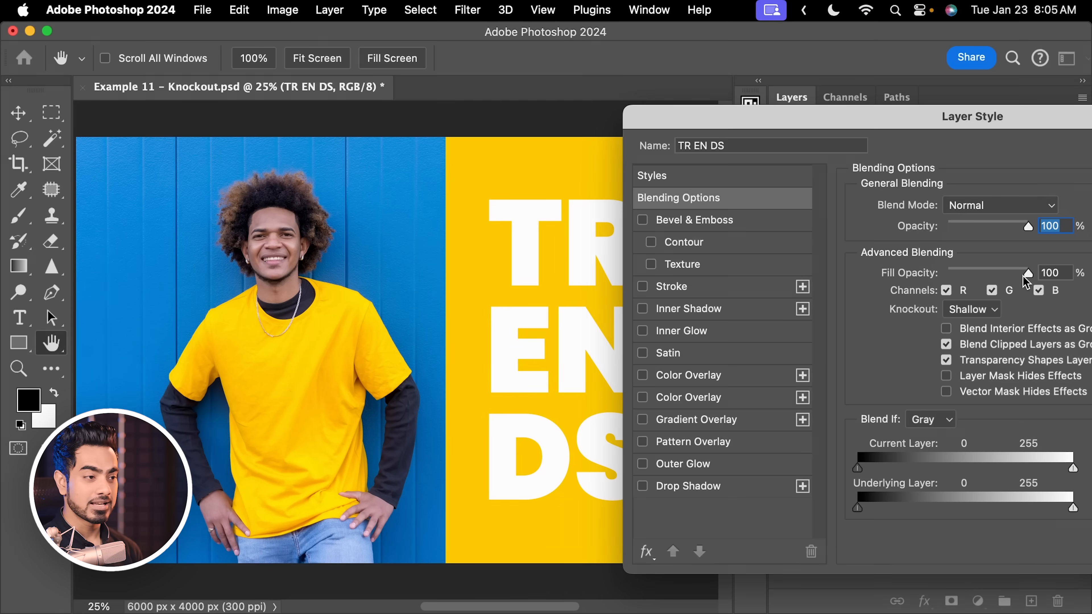
pyautogui.moveTo(1028, 273); pyautogui.dragTo(902, 276)
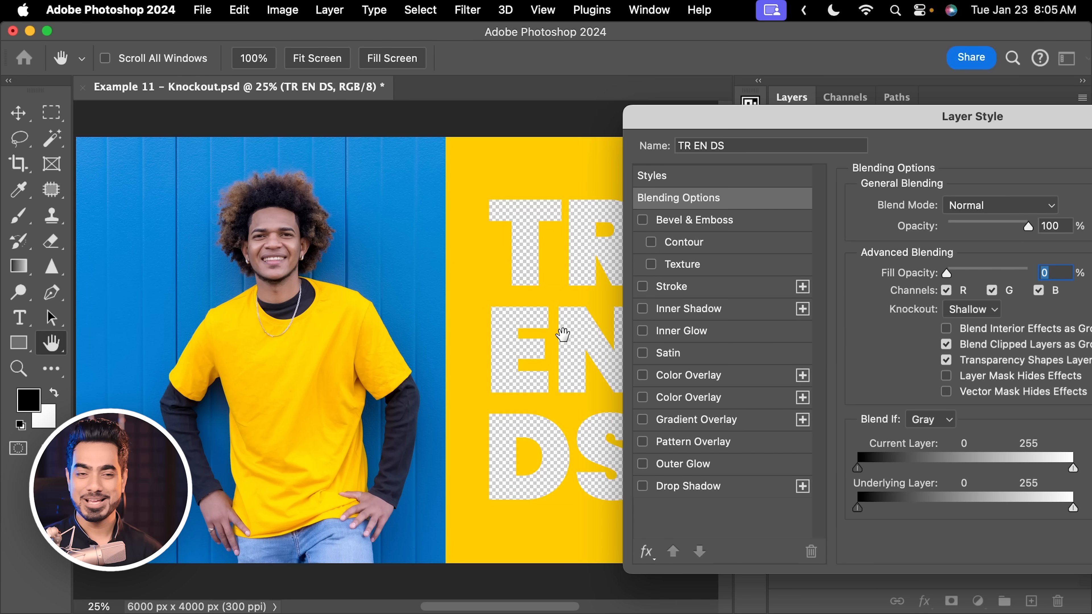
pyautogui.moveTo(889, 124); pyautogui.dragTo(386, 154)
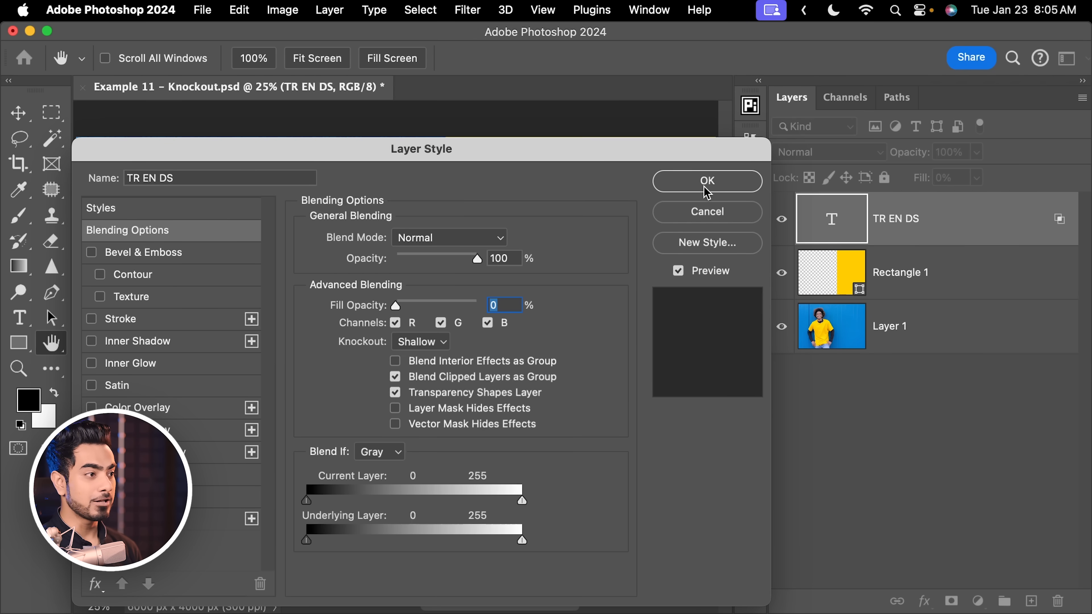
pyautogui.click(723, 193)
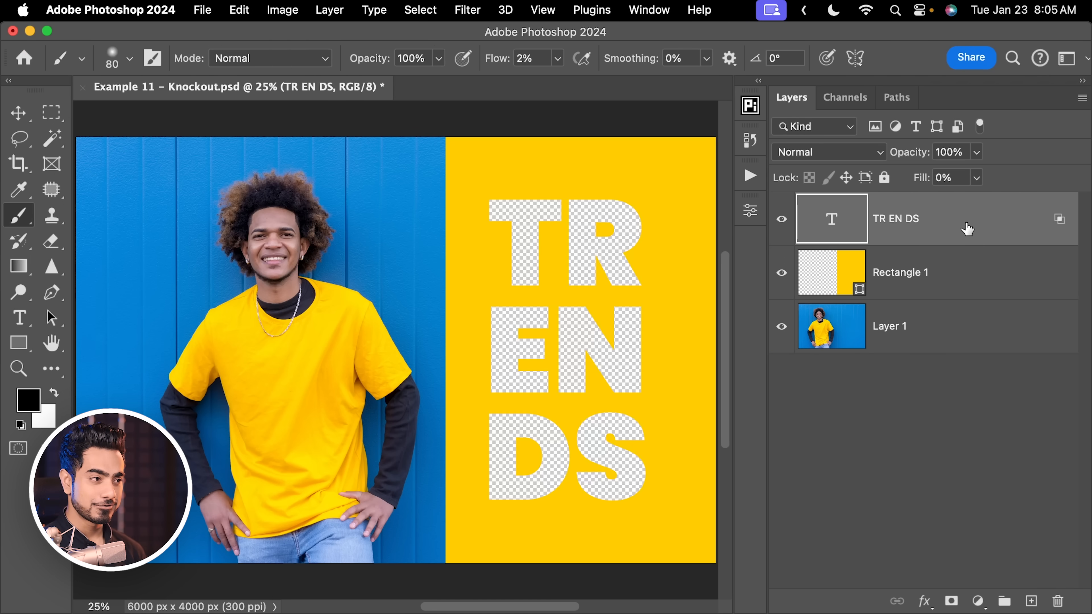
# Group the TR EN DS and Rectangle 1 layers together and expand the group.
pyautogui.keyDown('super'); pyautogui.click(981, 276); pyautogui.keyUp('super')
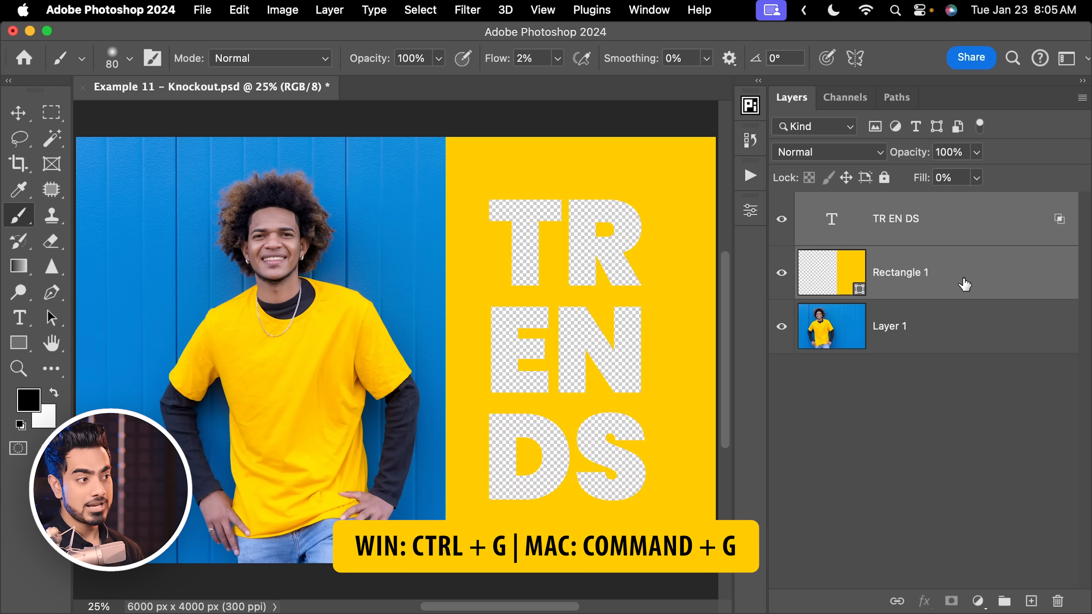
pyautogui.press('super+g')
pyautogui.click(801, 203)
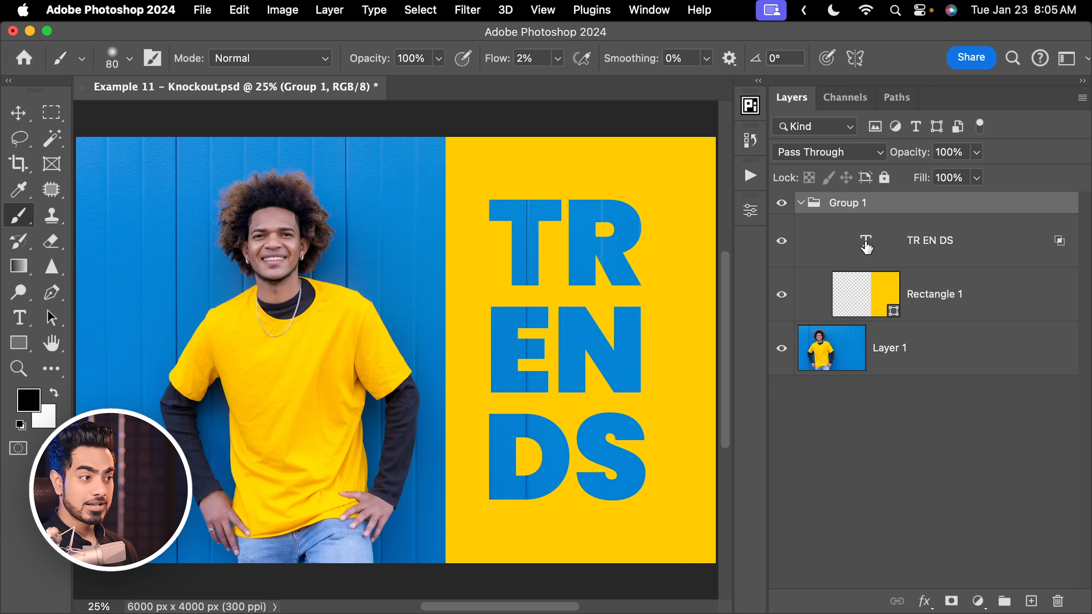
# Replace the TR EN DS text with AB, CD and EF on three separate lines.
pyautogui.doubleClick(867, 249)
pyautogui.write('AB')
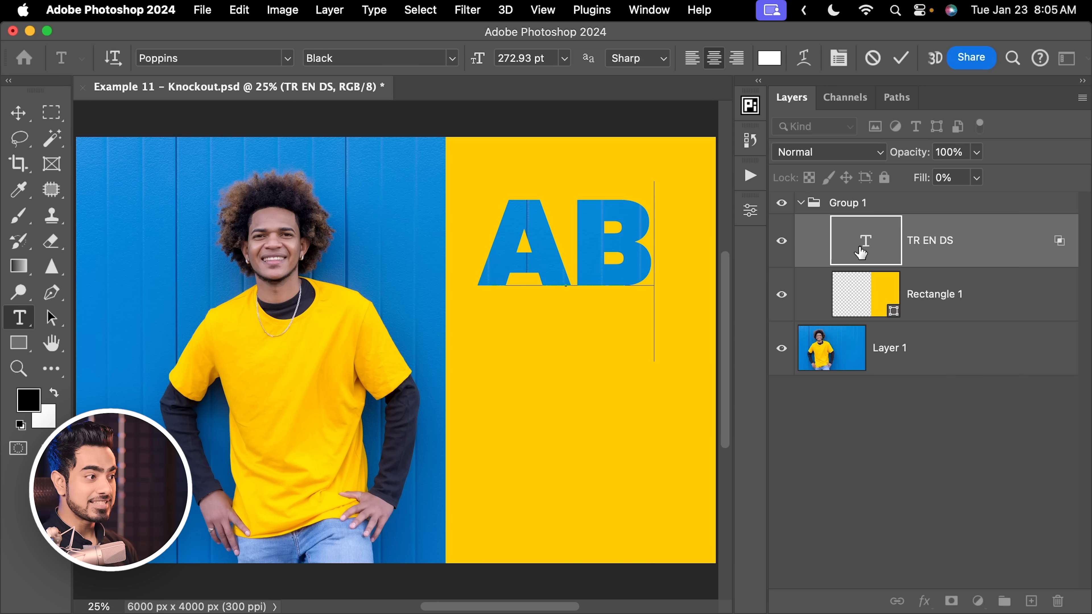
pyautogui.press('Return')
pyautogui.write('CD')
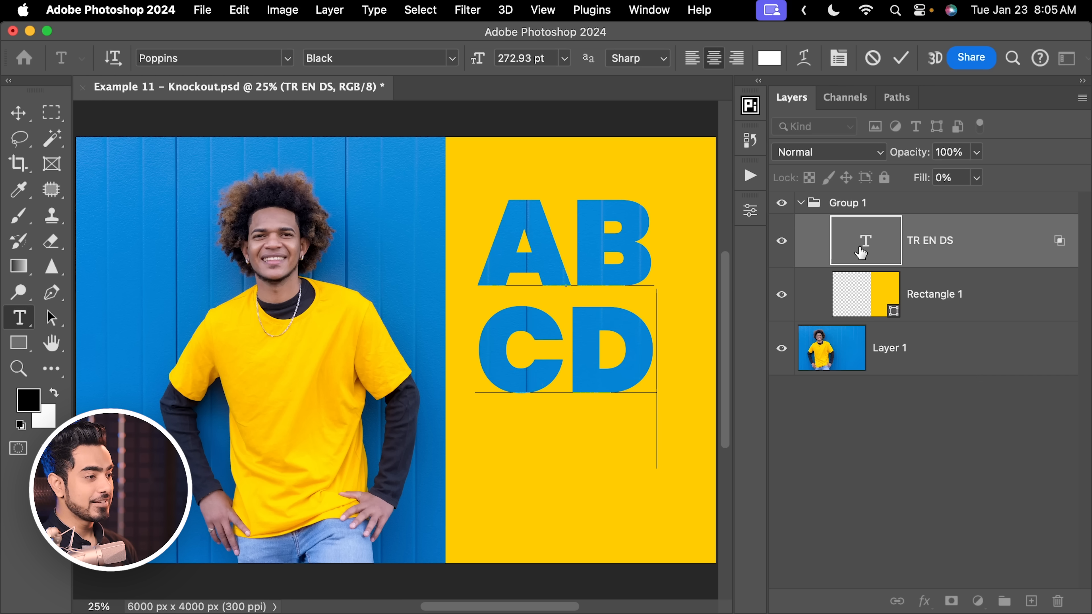
pyautogui.press('Return')
pyautogui.write('E')
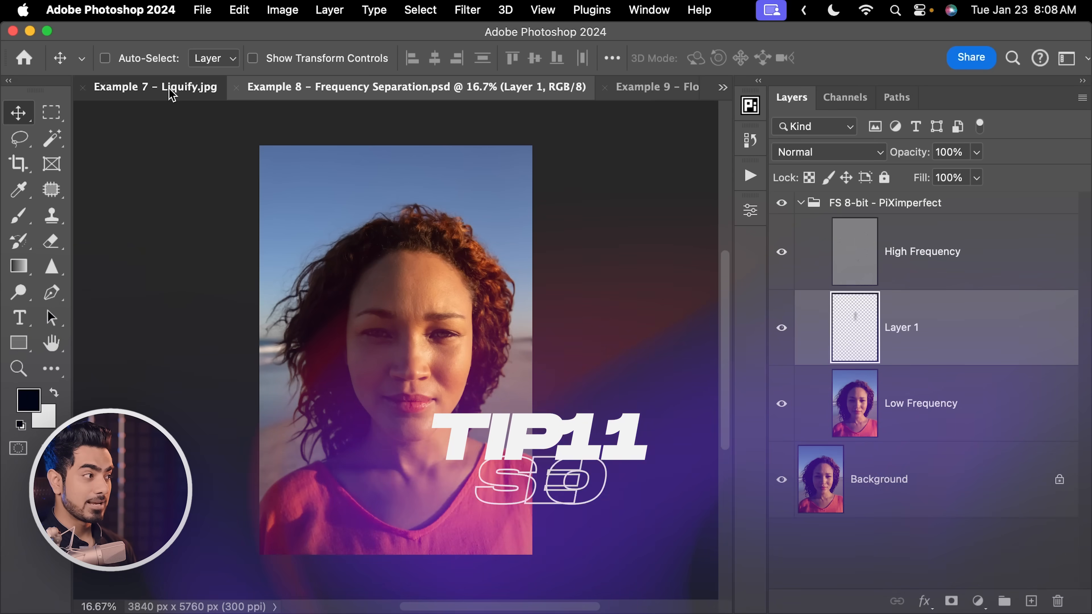
# Look through the list of open documents and bring Example 7 - Liquify.jpg to the front.
pyautogui.click(173, 91)
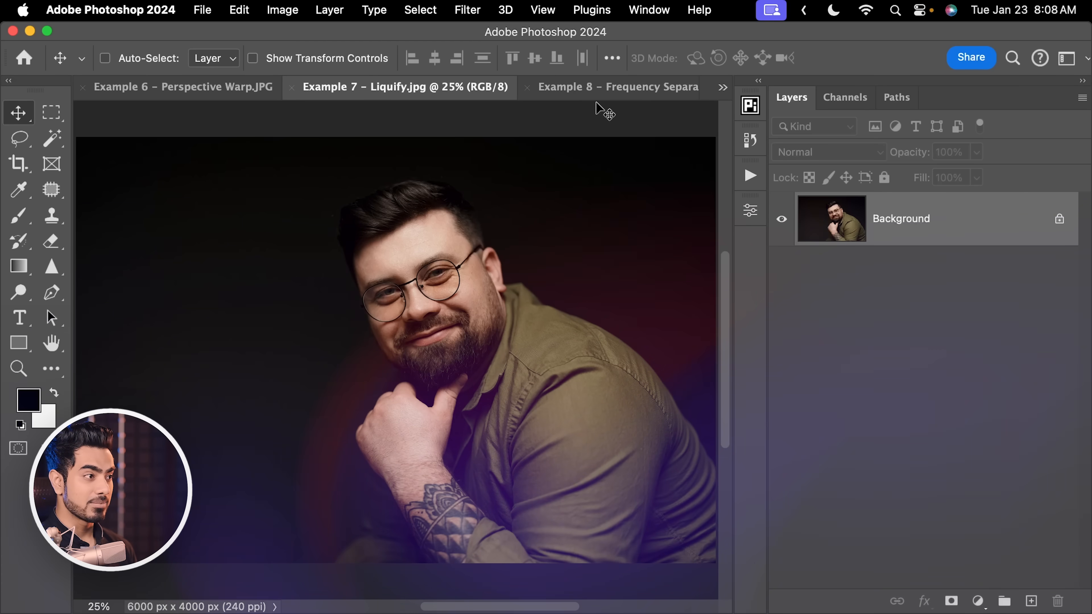
pyautogui.click(597, 92)
pyautogui.click(723, 88)
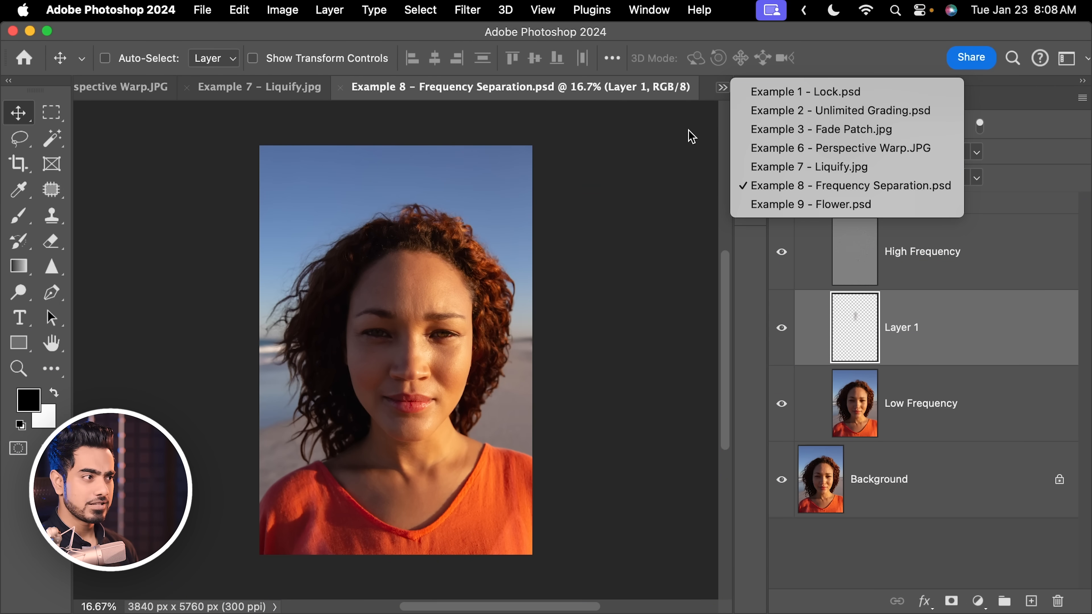
pyautogui.click(577, 91)
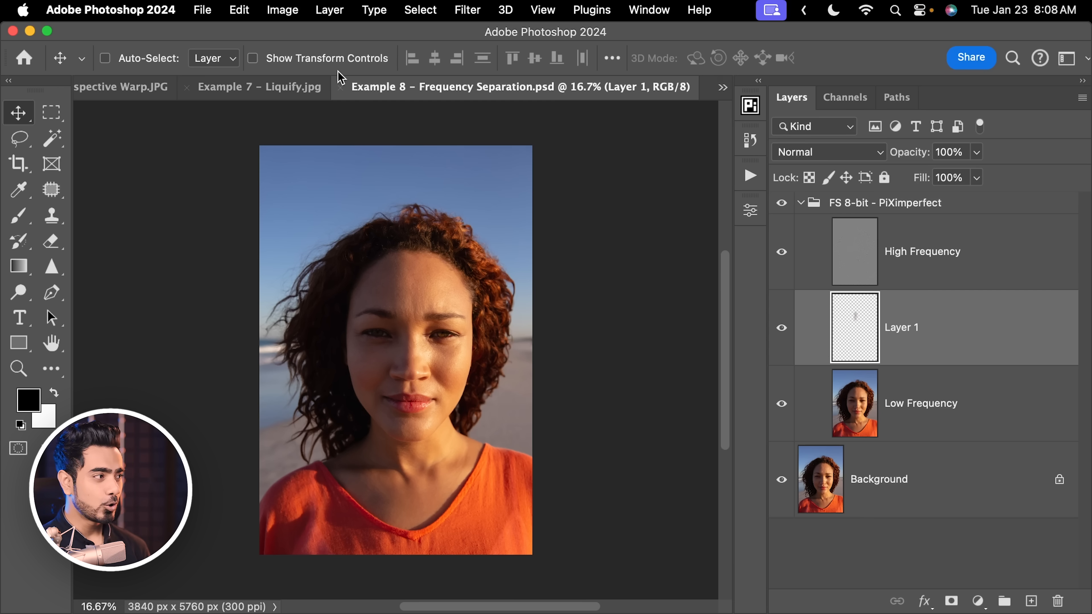
pyautogui.click(249, 88)
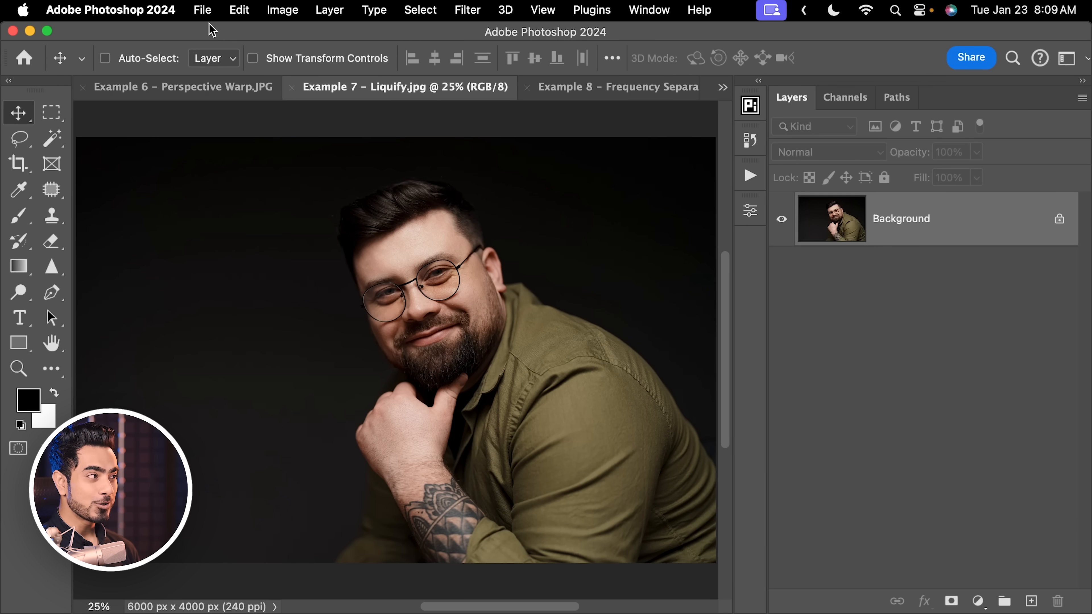
# Open the Image Processor script for the open images and set it to save in the same location.
pyautogui.click(207, 9)
pyautogui.moveTo(280, 447)
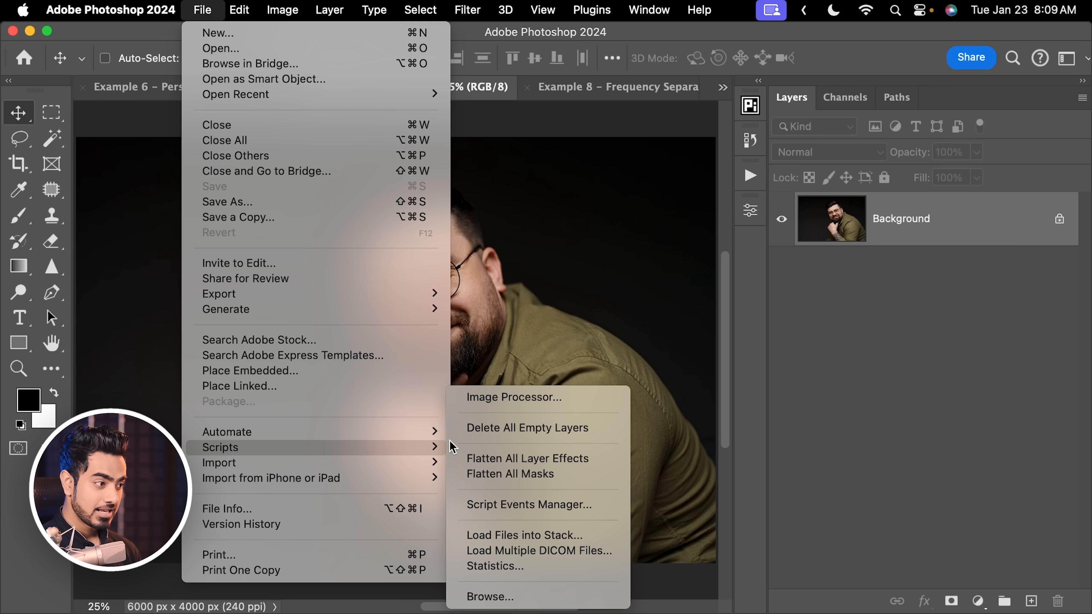
pyautogui.click(507, 396)
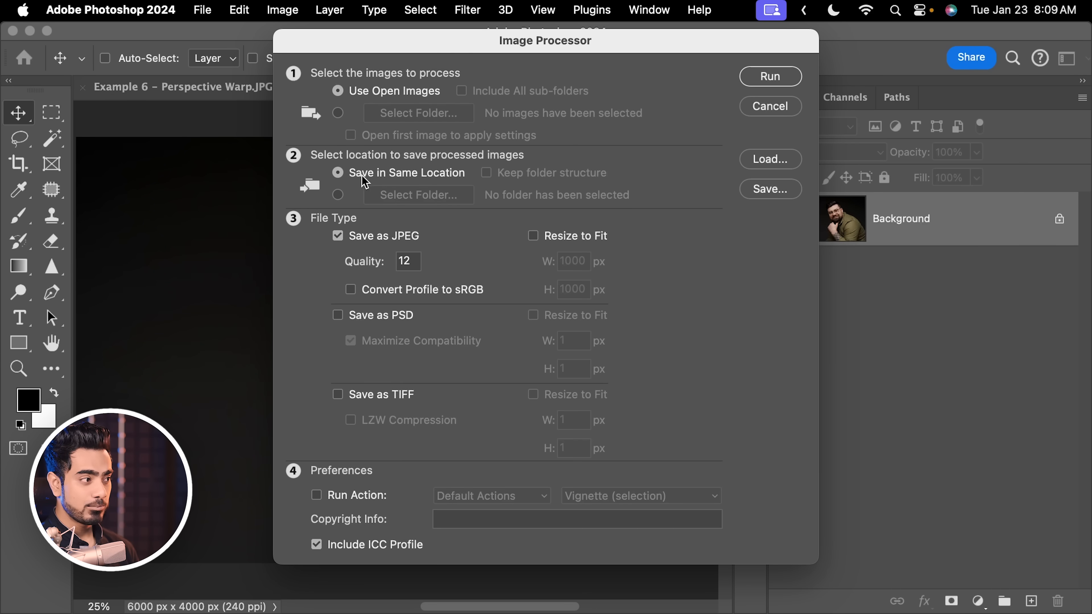
pyautogui.click(339, 197)
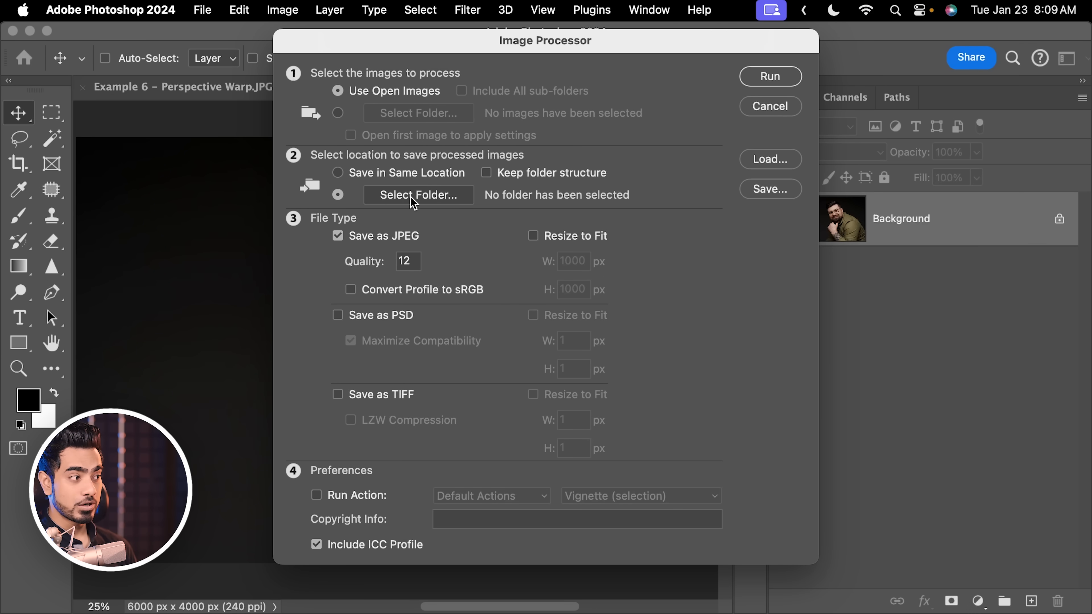
pyautogui.click(338, 173)
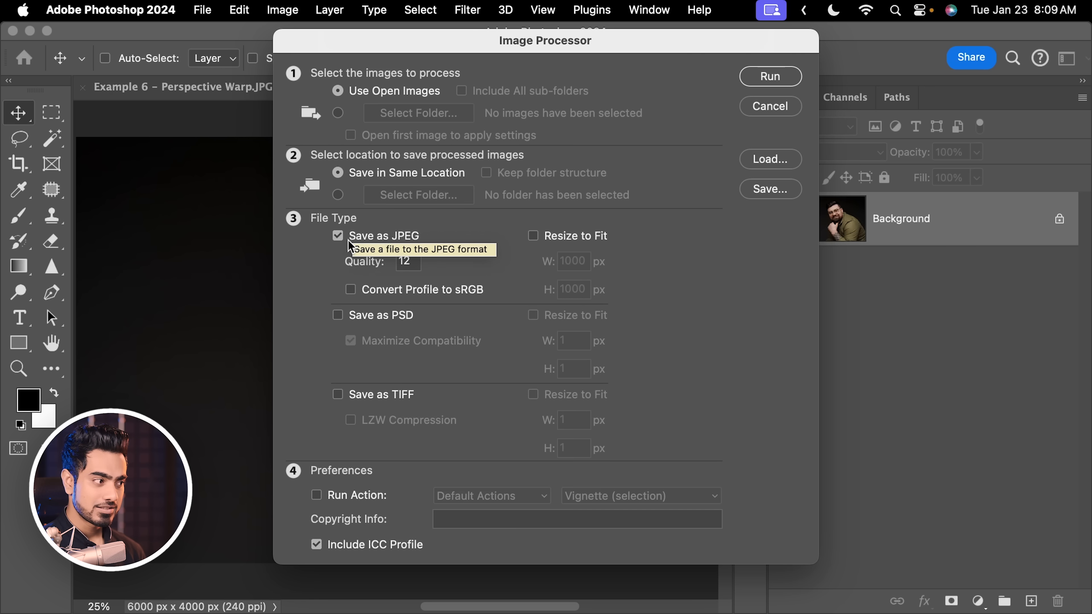
# Try the PSD and TIFF outputs, leave only JPEG at quality 12 enabled, and run the batch.
pyautogui.click(337, 316)
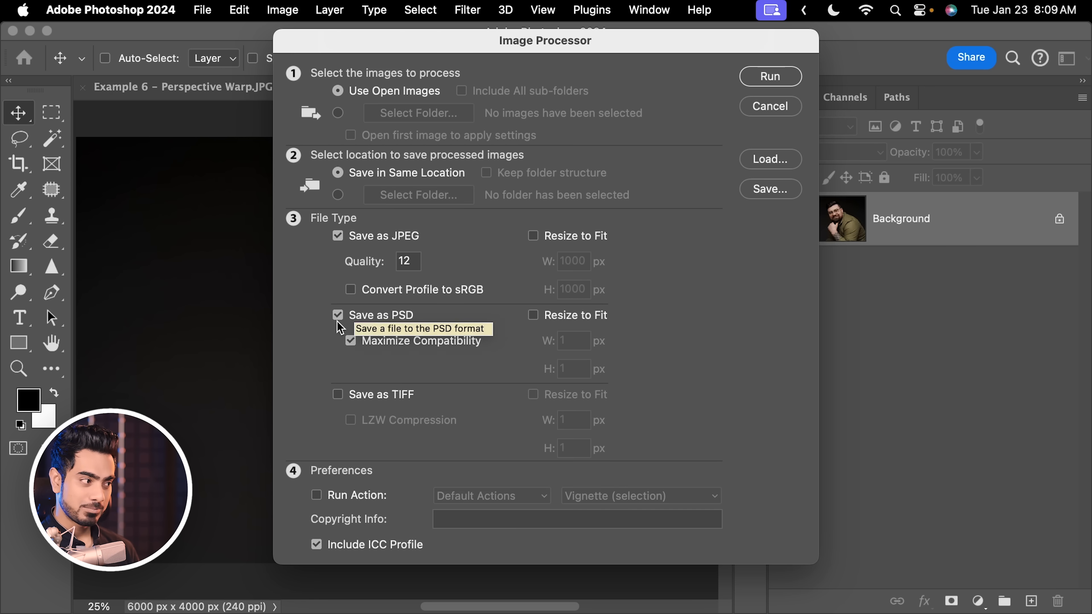
pyautogui.click(338, 395)
pyautogui.click(338, 394)
pyautogui.click(338, 316)
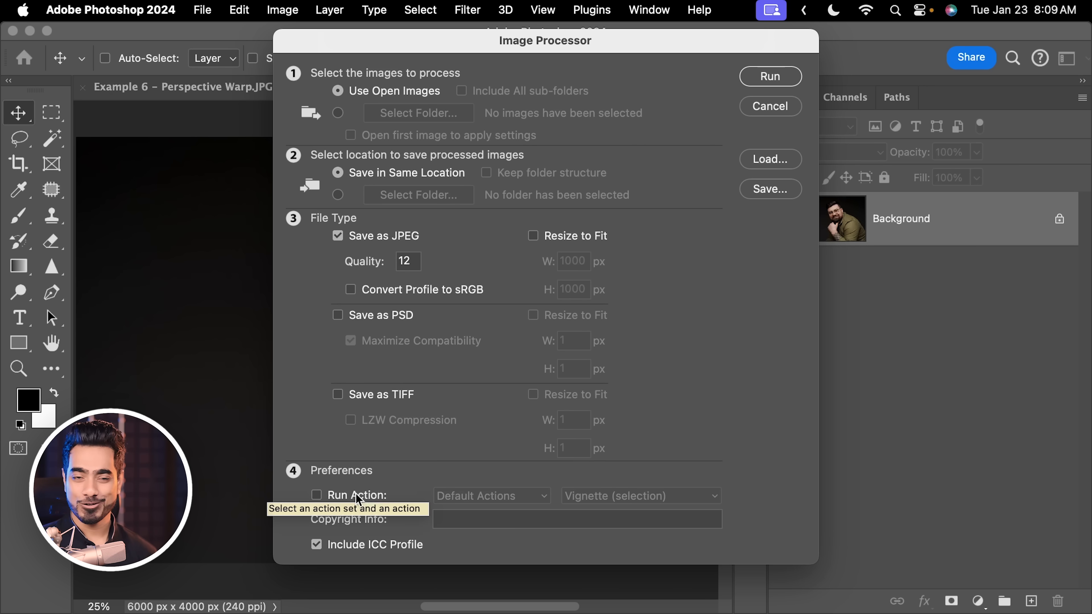
pyautogui.click(770, 76)
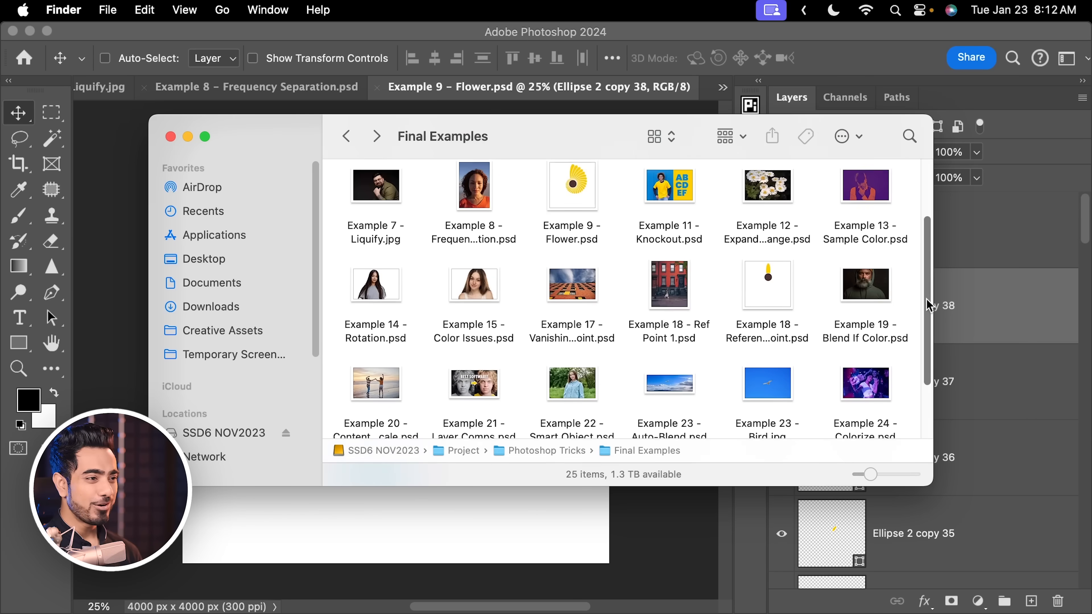
# In Finder, open the JPEG folder at the end of the Final Examples folder.
pyautogui.scroll(-3, 928, 356)
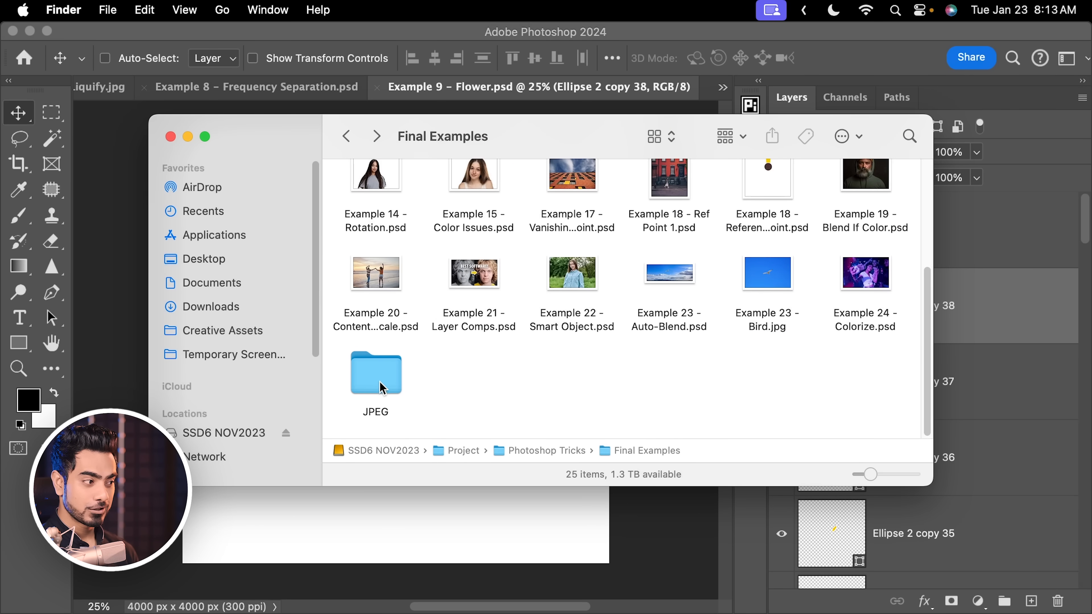
pyautogui.doubleClick(383, 388)
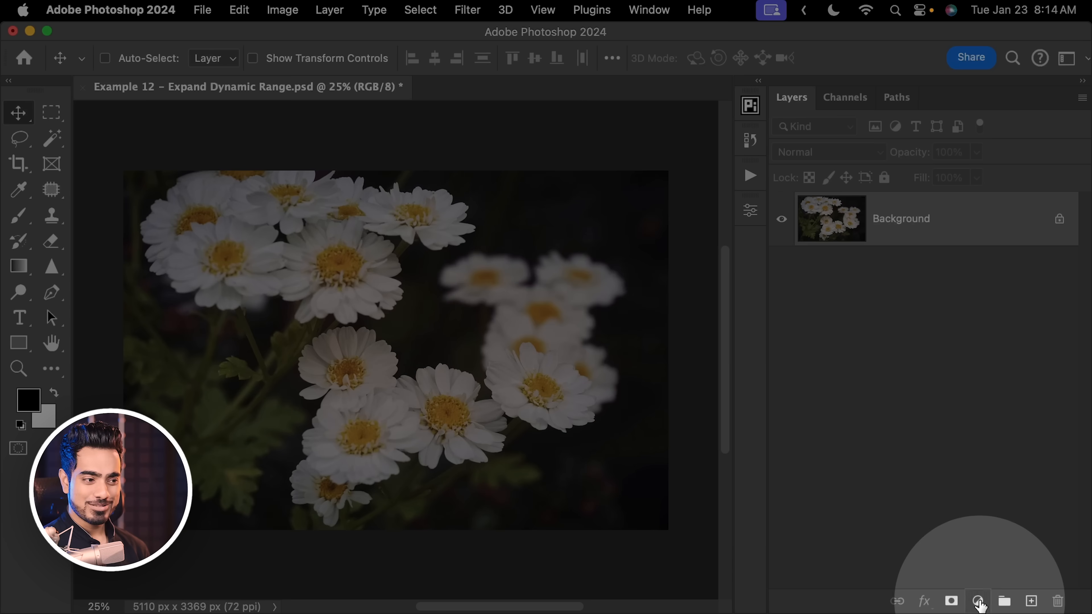
# Add a Curves adjustment layer above the daisy photo's Background layer.
pyautogui.click(976, 601)
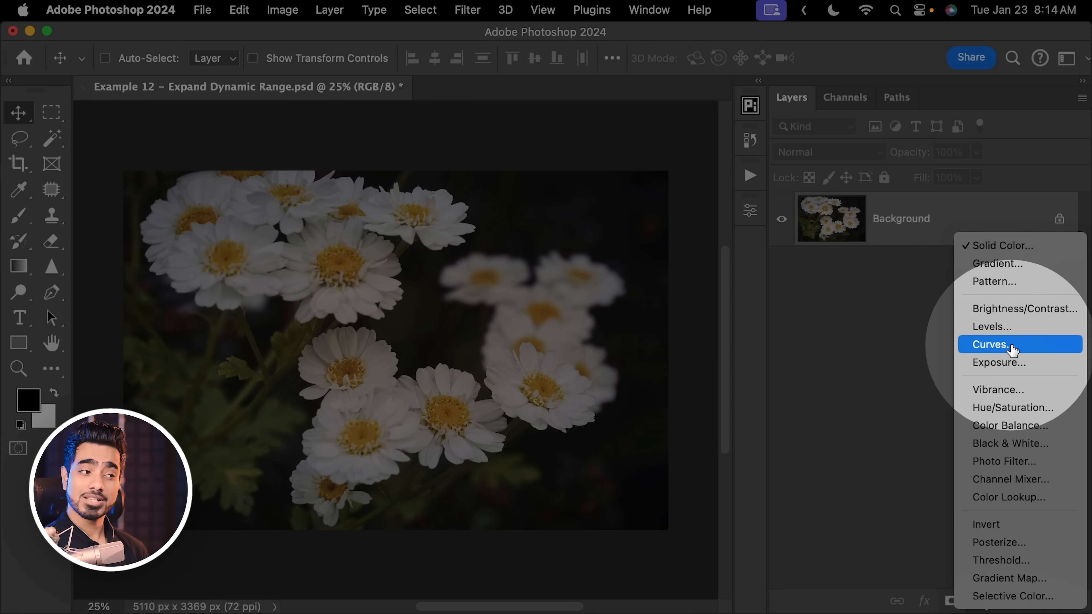
pyautogui.click(963, 347)
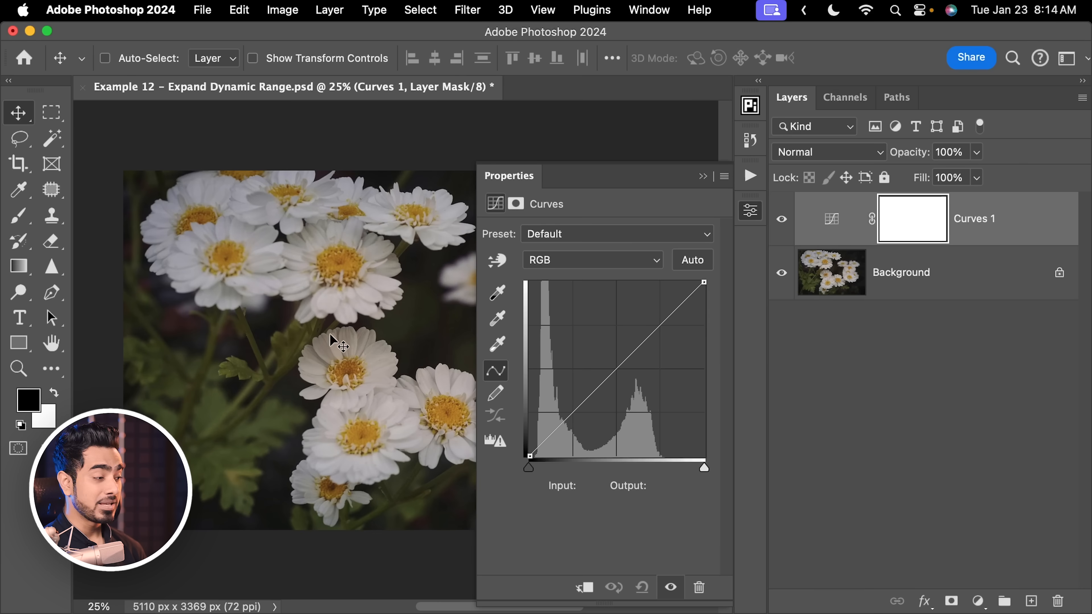
pyautogui.scroll(3, 358, 302)
pyautogui.scroll(-4, 363, 303)
pyautogui.moveTo(383, 305); pyautogui.dragTo(336, 296)
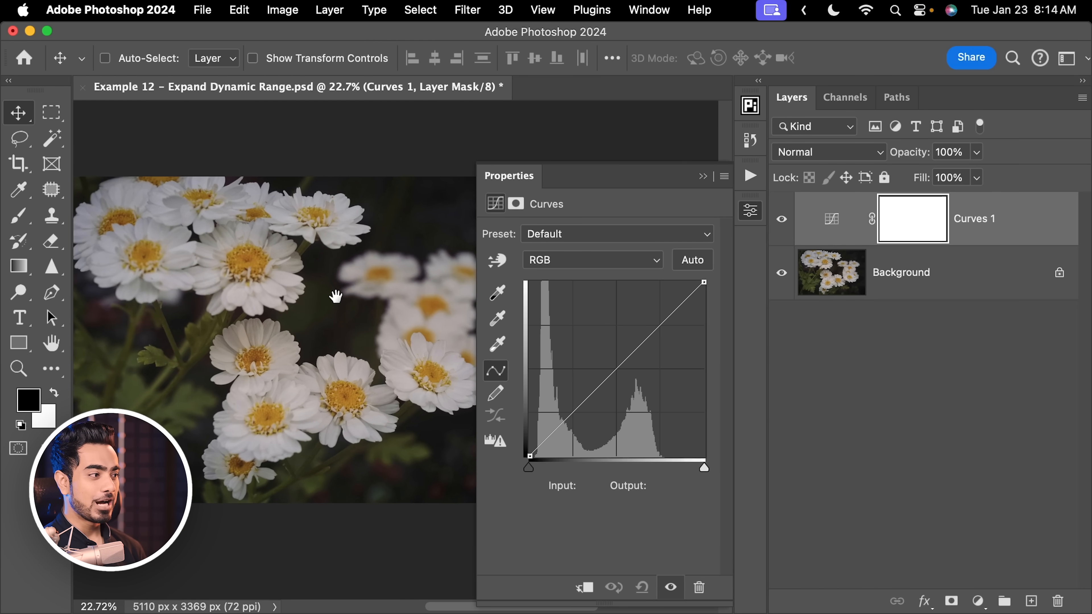
pyautogui.scroll(-1, 331, 290)
pyautogui.scroll(1, 370, 336)
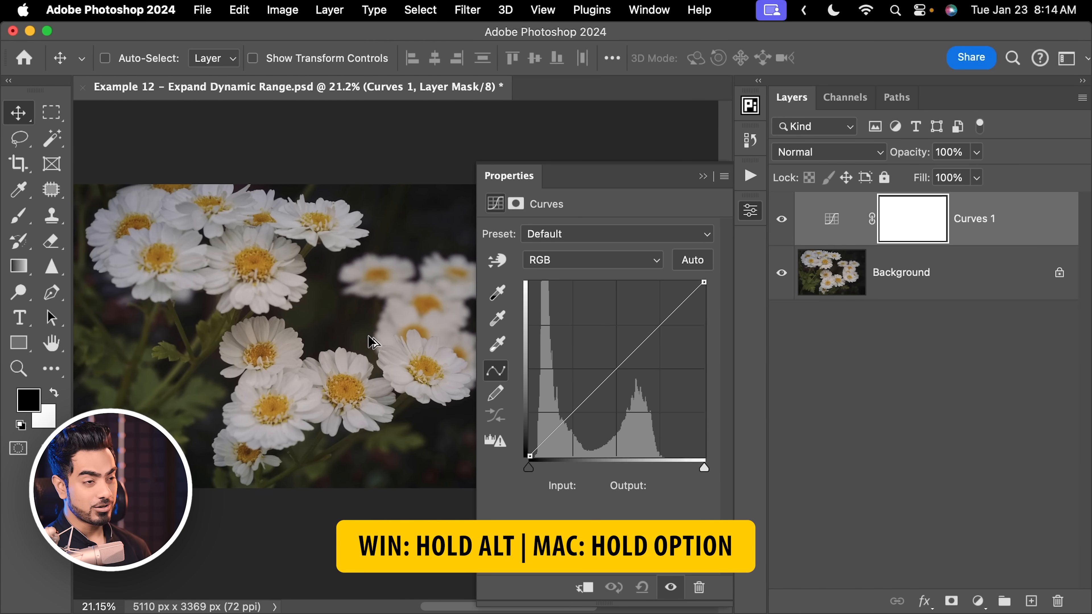
# Move the RGB curve's white point inward to input 193 while previewing highlight clipping.
pyautogui.moveTo(704, 469); pyautogui.dragTo(654, 469)
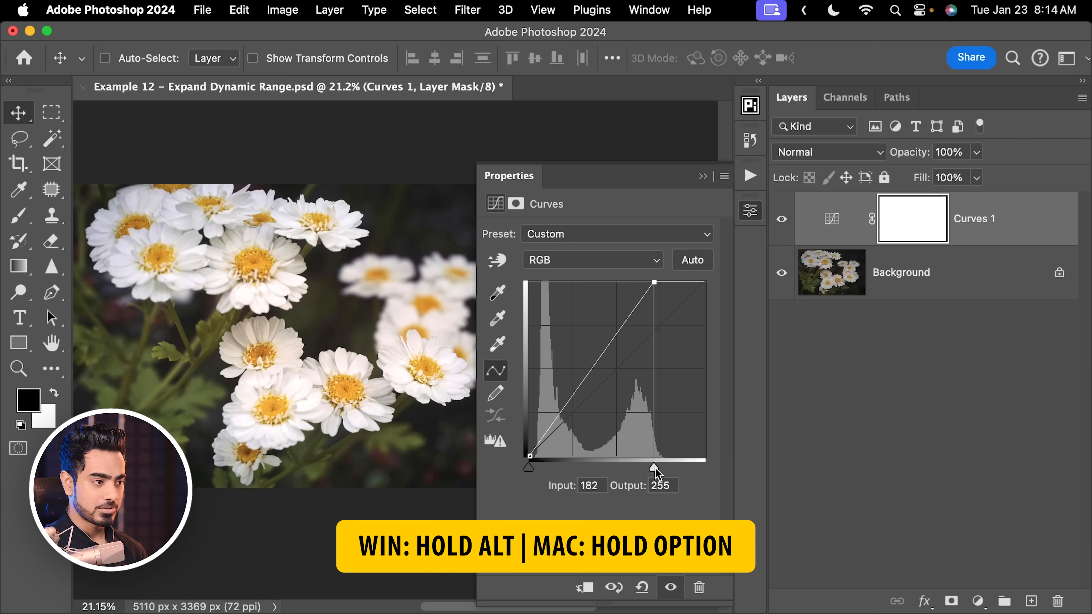
pyautogui.moveTo(655, 469); pyautogui.dragTo(659, 467)
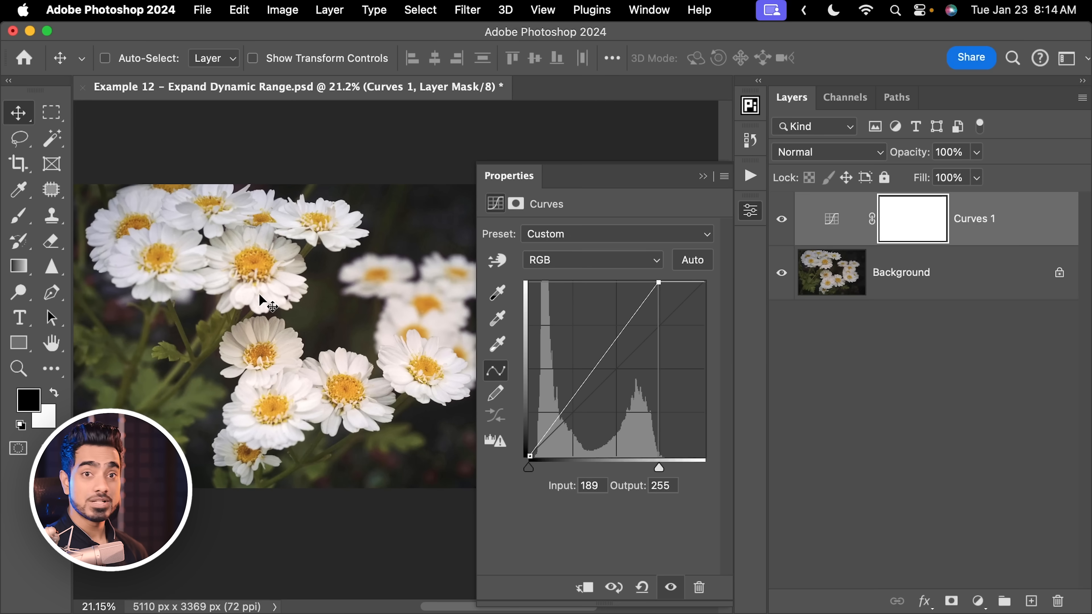
pyautogui.moveTo(659, 469); pyautogui.dragTo(661, 469)
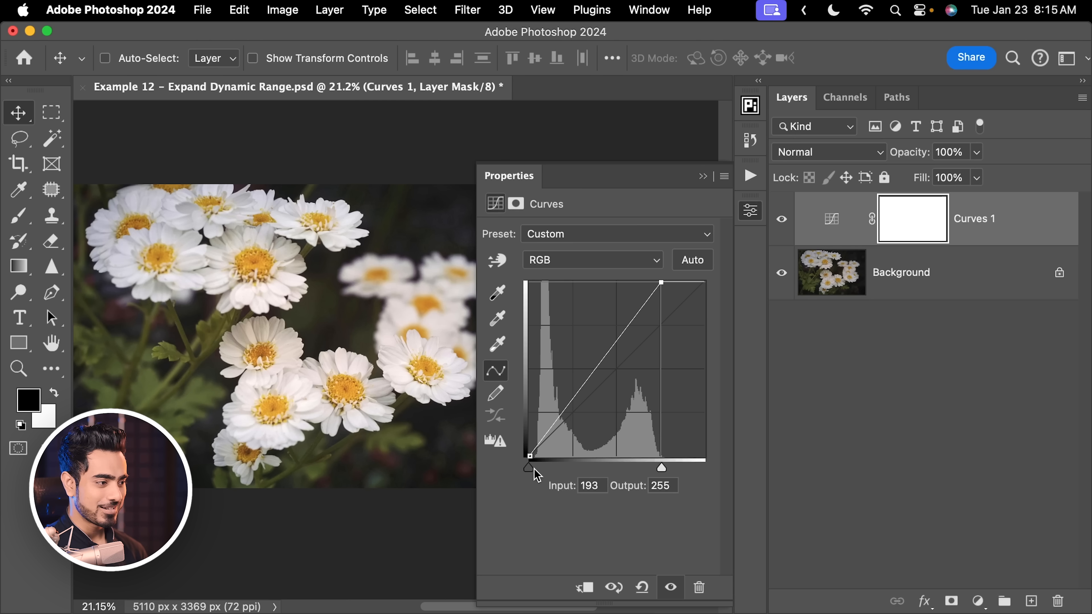
# Move the RGB curve's black point inward to input 19 and compare the photo with and without Curves 1.
pyautogui.moveTo(530, 468); pyautogui.dragTo(547, 477)
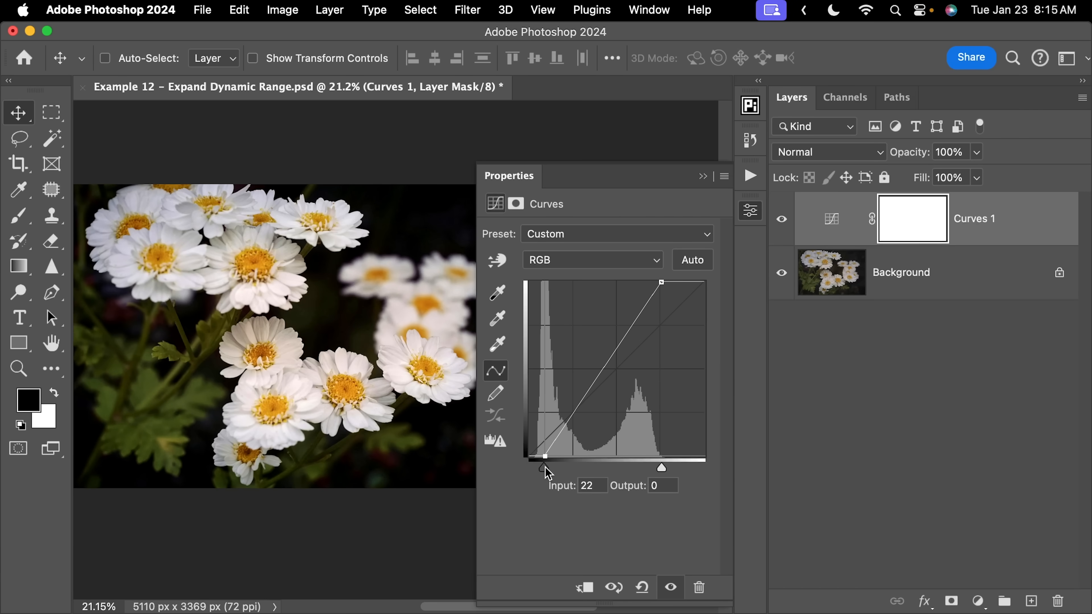
pyautogui.moveTo(548, 474); pyautogui.dragTo(542, 480)
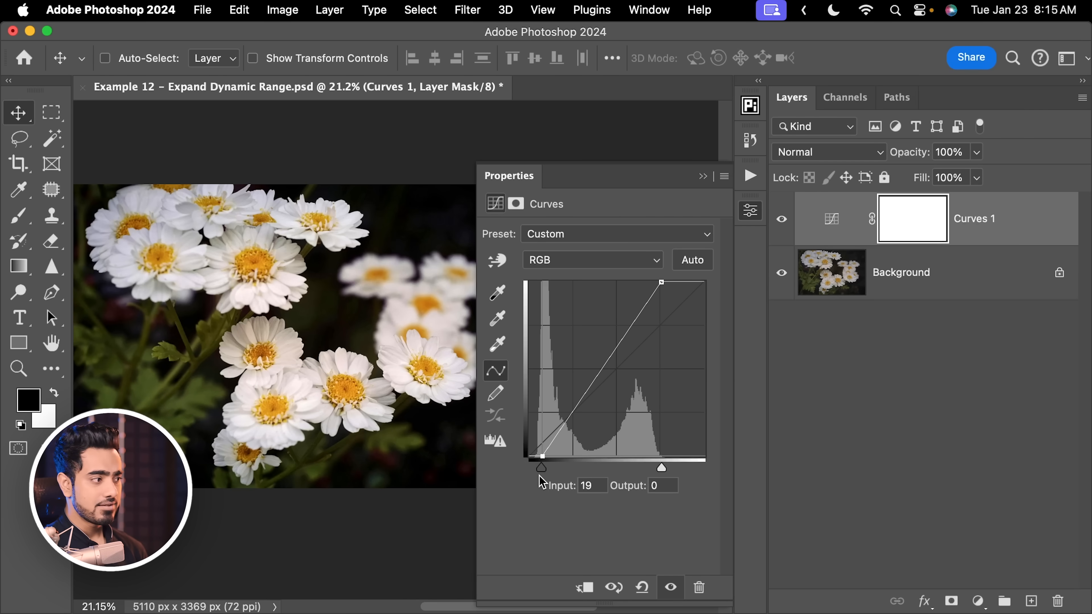
pyautogui.click(782, 224)
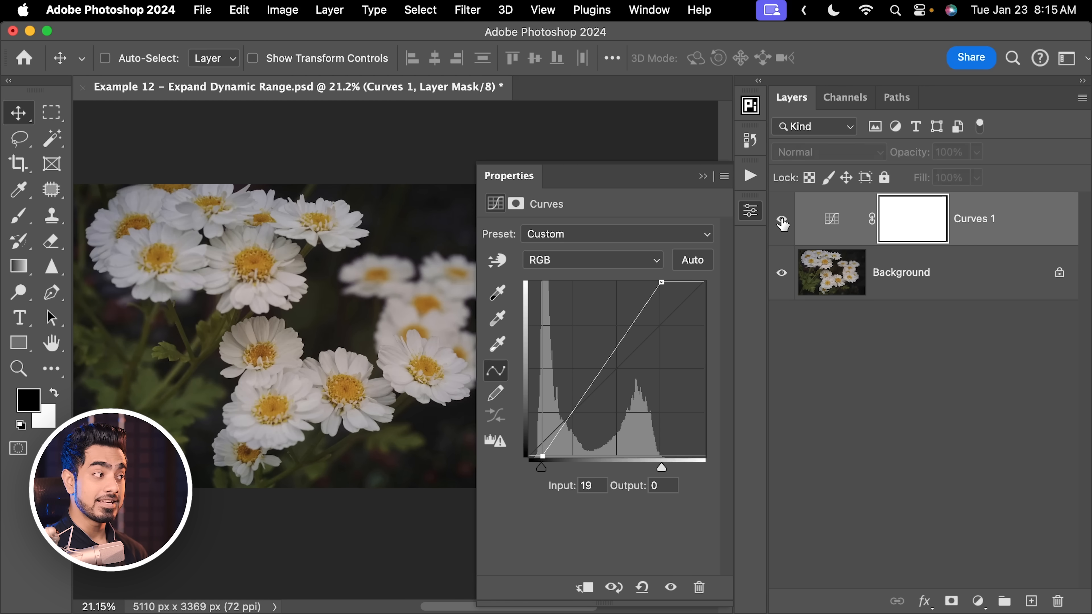
pyautogui.click(782, 224)
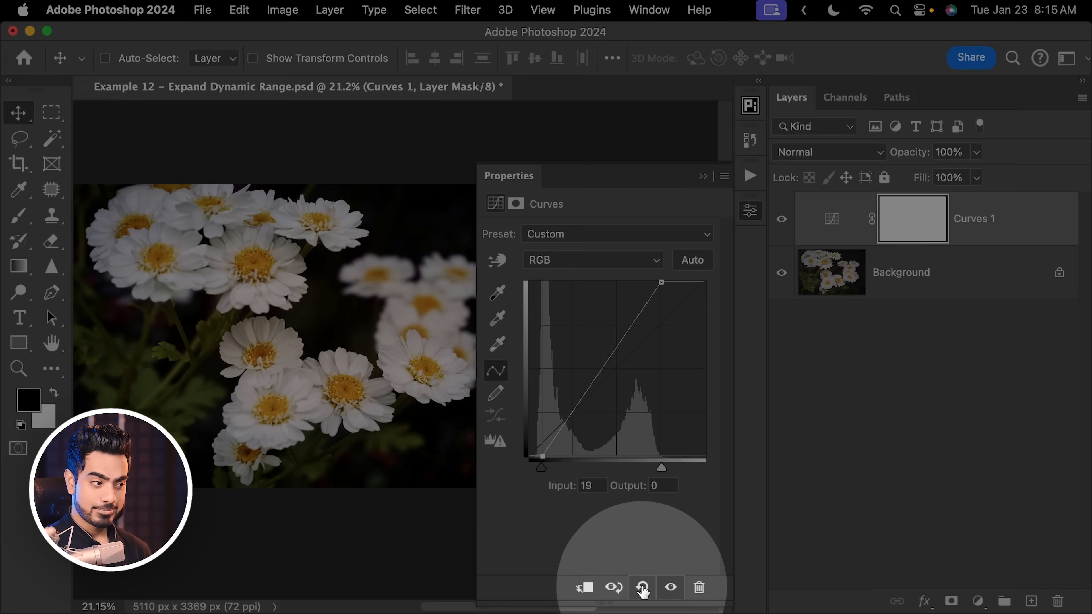
# Reset the Curves adjustment, then move the Red channel's white point to the histogram's highlight edge and its black point to input 15.
pyautogui.click(643, 588)
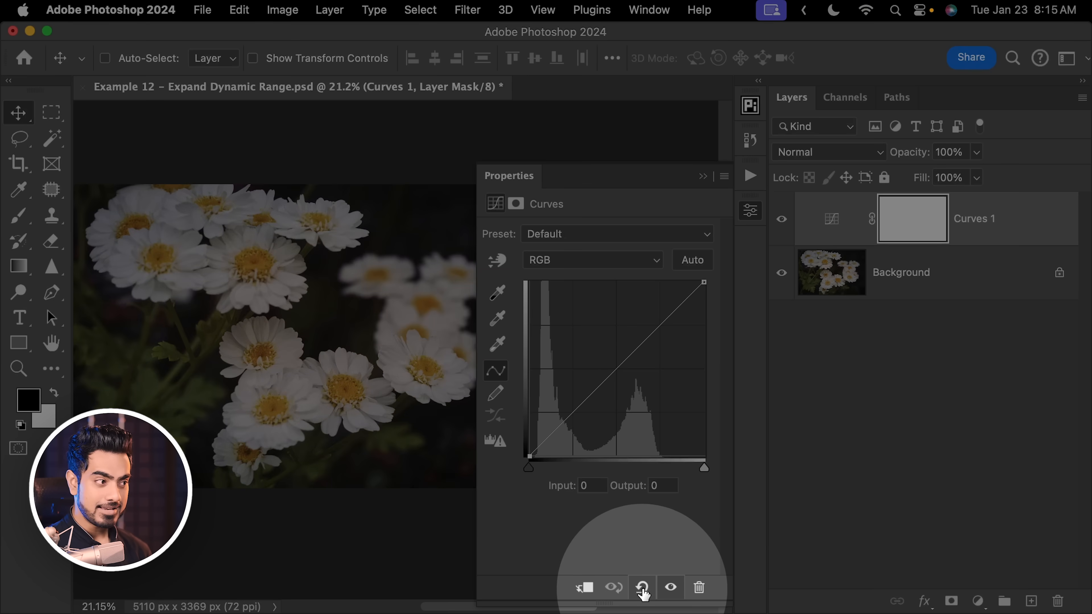
pyautogui.click(613, 260)
pyautogui.click(606, 279)
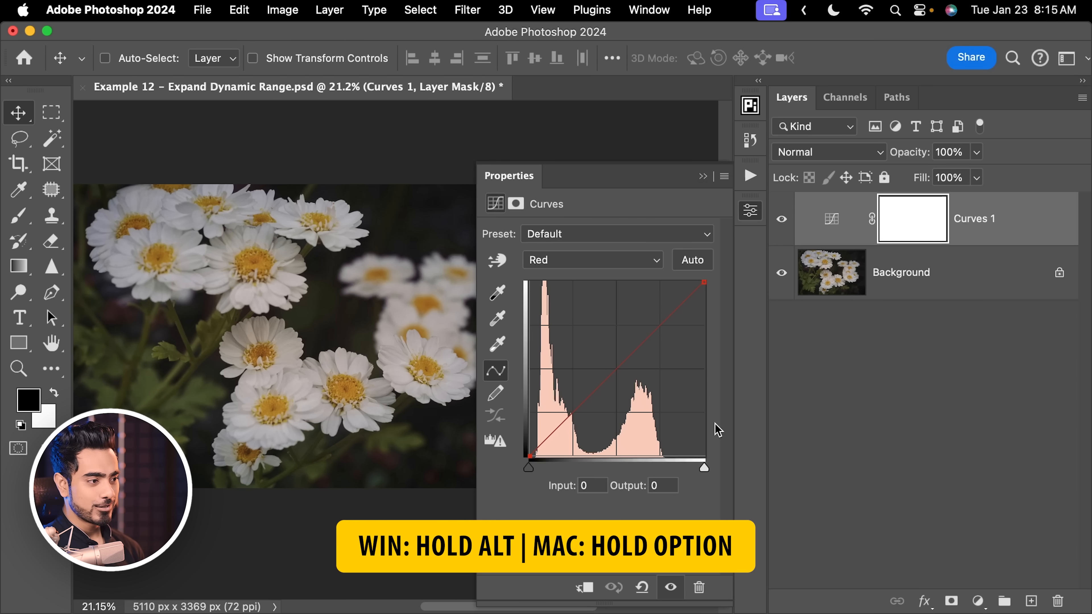
pyautogui.moveTo(704, 468); pyautogui.dragTo(662, 468)
pyautogui.moveTo(532, 469); pyautogui.dragTo(541, 466)
# Move the Green channel's white point to input 196, then reset the whole Curves adjustment.
pyautogui.click(593, 267)
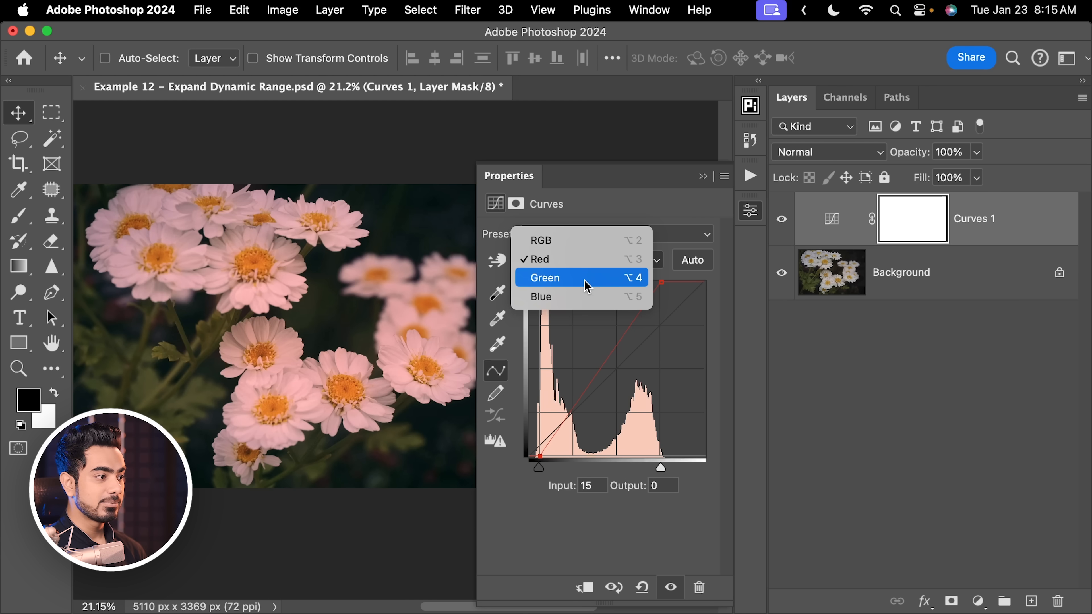
pyautogui.click(549, 276)
pyautogui.moveTo(704, 469); pyautogui.dragTo(663, 468)
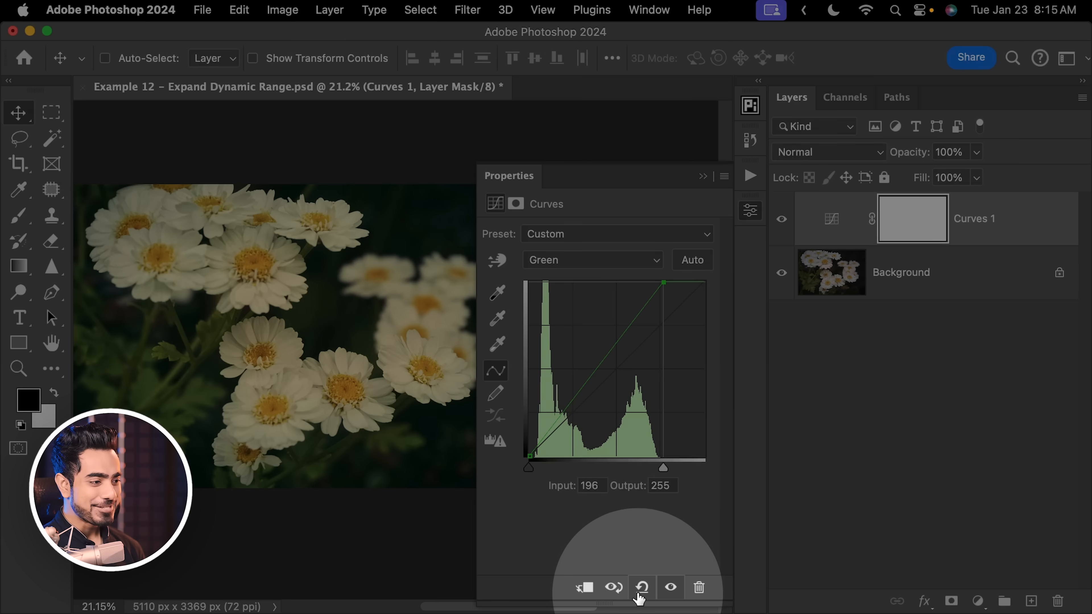
pyautogui.click(642, 593)
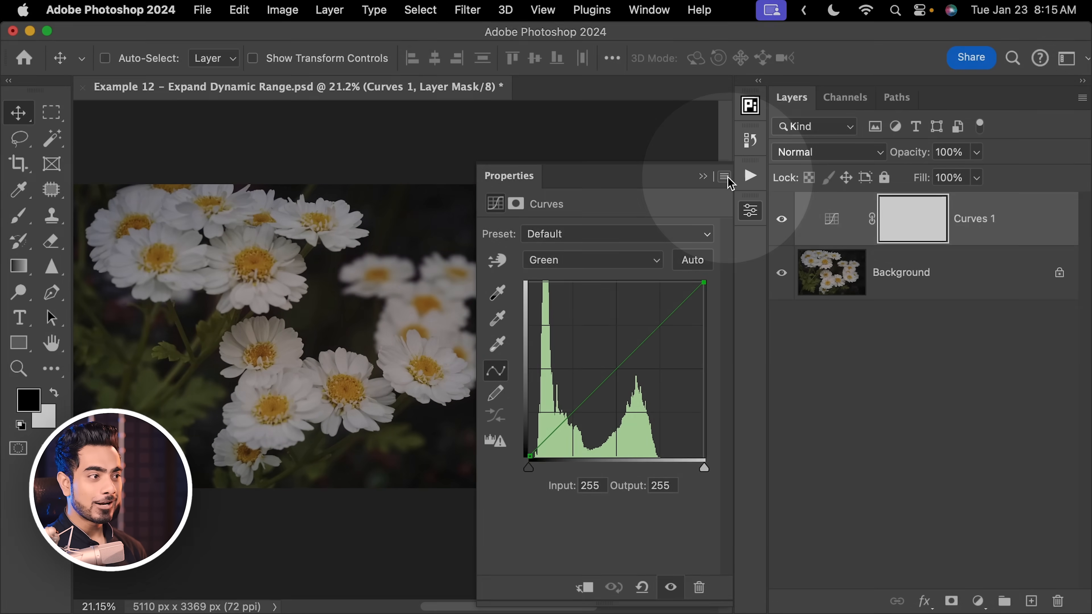
# Apply the Enhance Per Channel Contrast algorithm to Curves 1 through the auto color correction options.
pyautogui.click(725, 177)
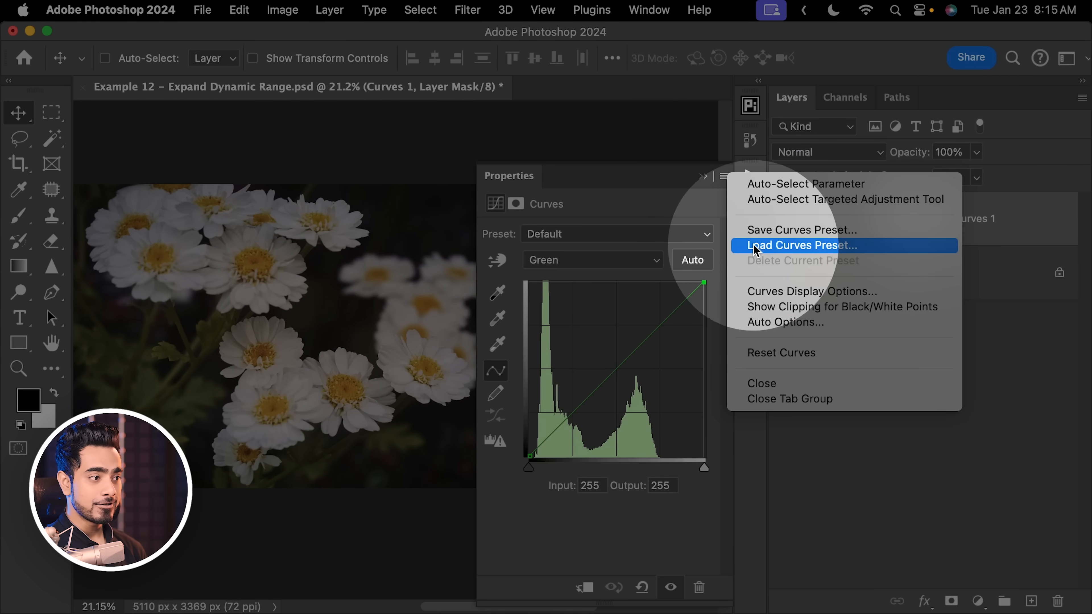
pyautogui.click(774, 322)
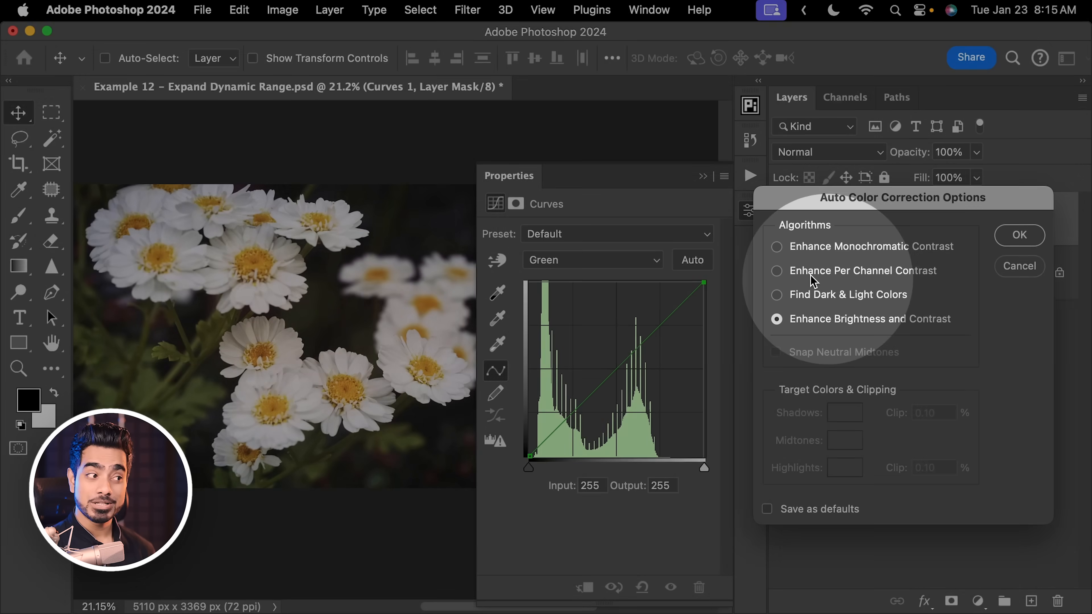
pyautogui.click(777, 272)
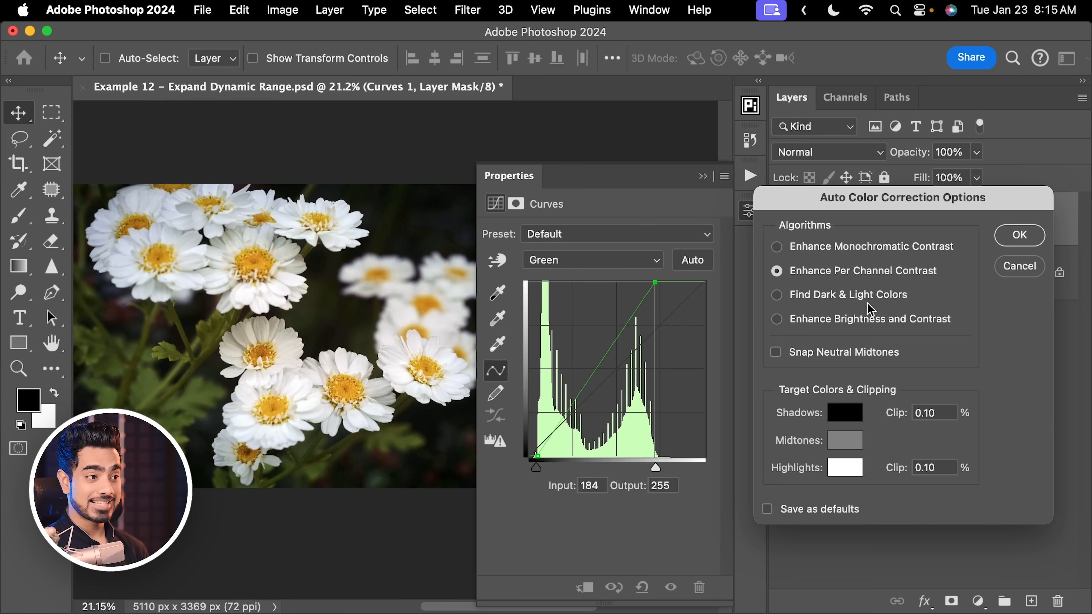
pyautogui.click(1019, 235)
# Examine how the Blue and Red channel curves of Curves 1 were adjusted.
pyautogui.click(604, 264)
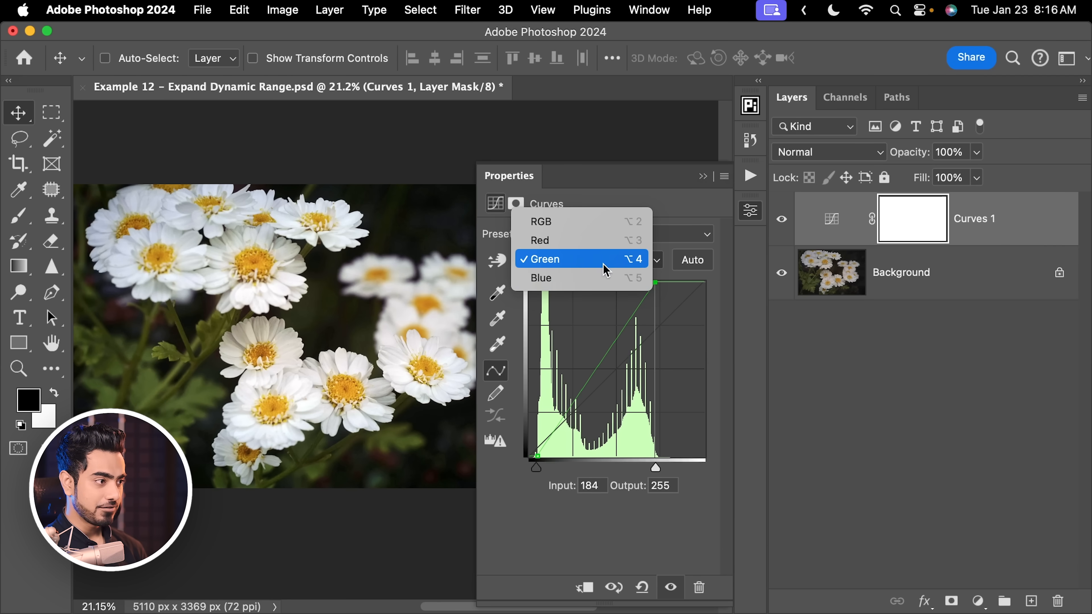
pyautogui.click(601, 279)
pyautogui.click(609, 260)
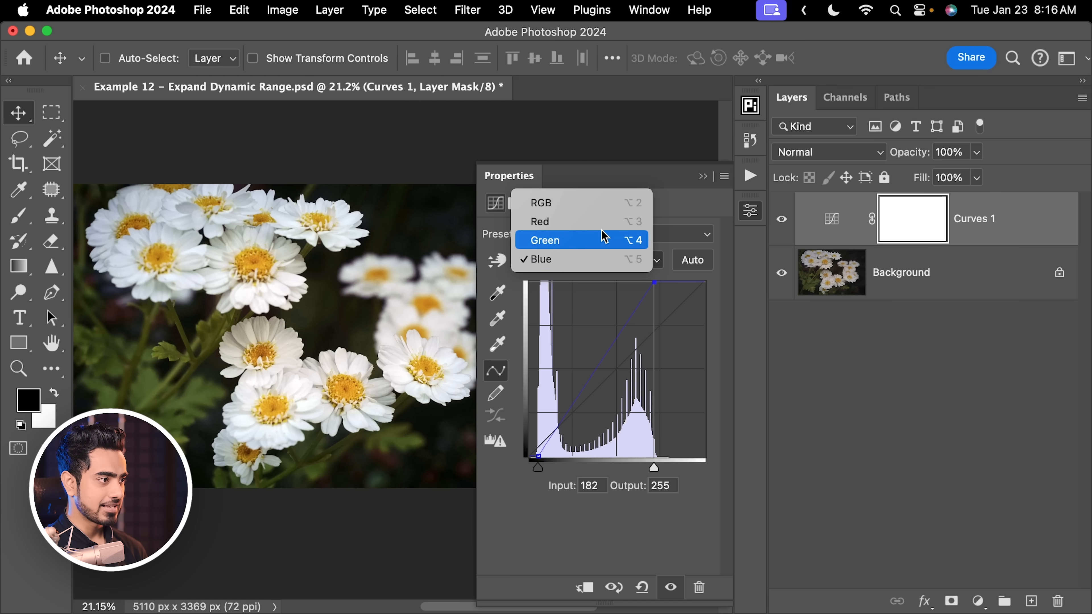
pyautogui.click(606, 222)
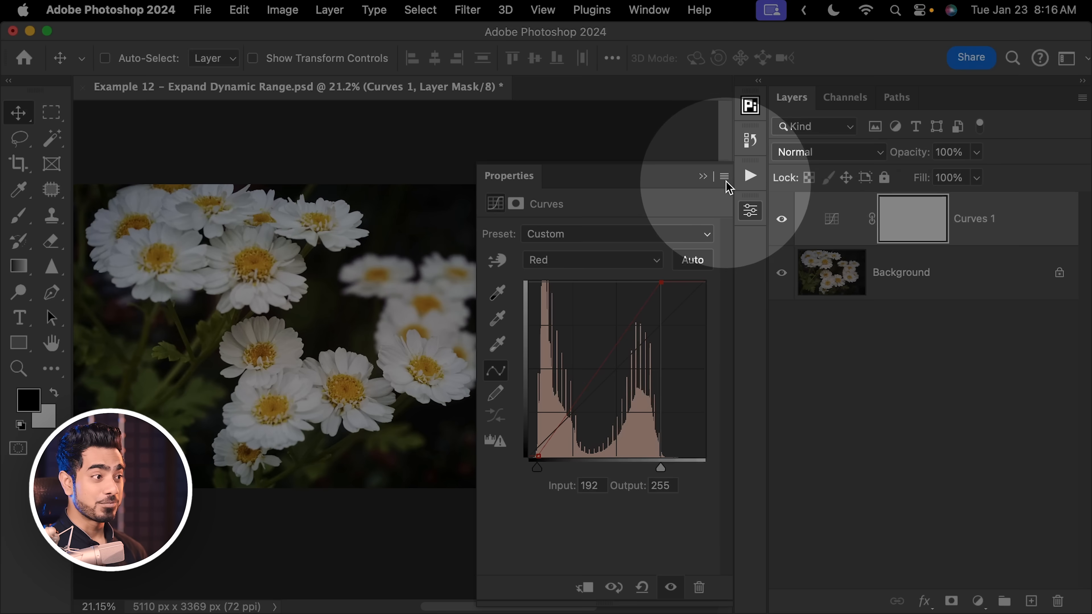
# Compare Enhance Brightness and Contrast with Enhance Monochromatic Contrast in the auto options, apply the monochromatic one, and collapse the curve settings.
pyautogui.click(725, 176)
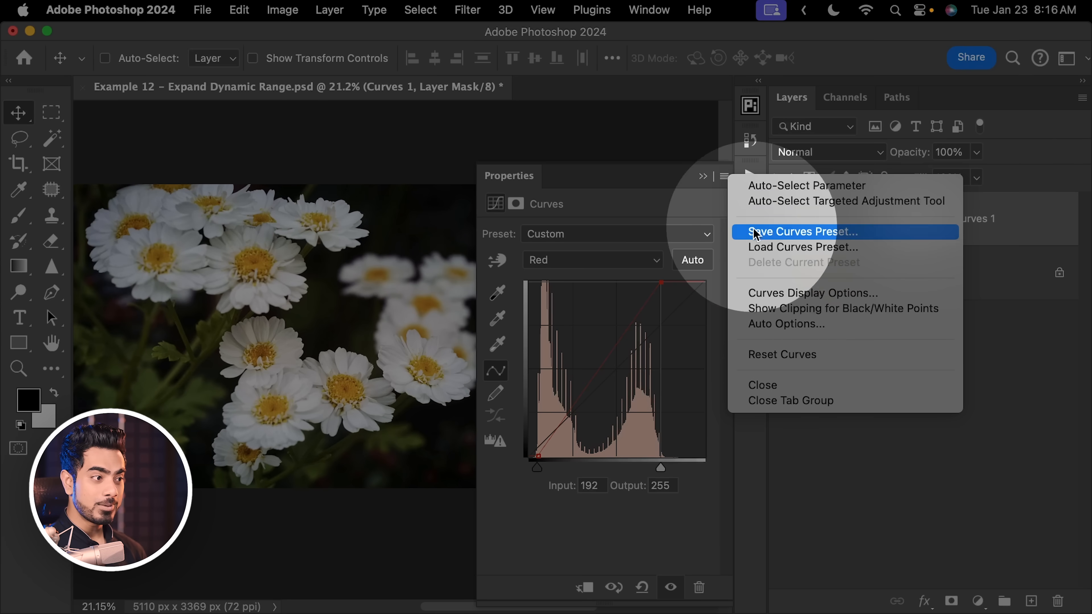
pyautogui.click(787, 330)
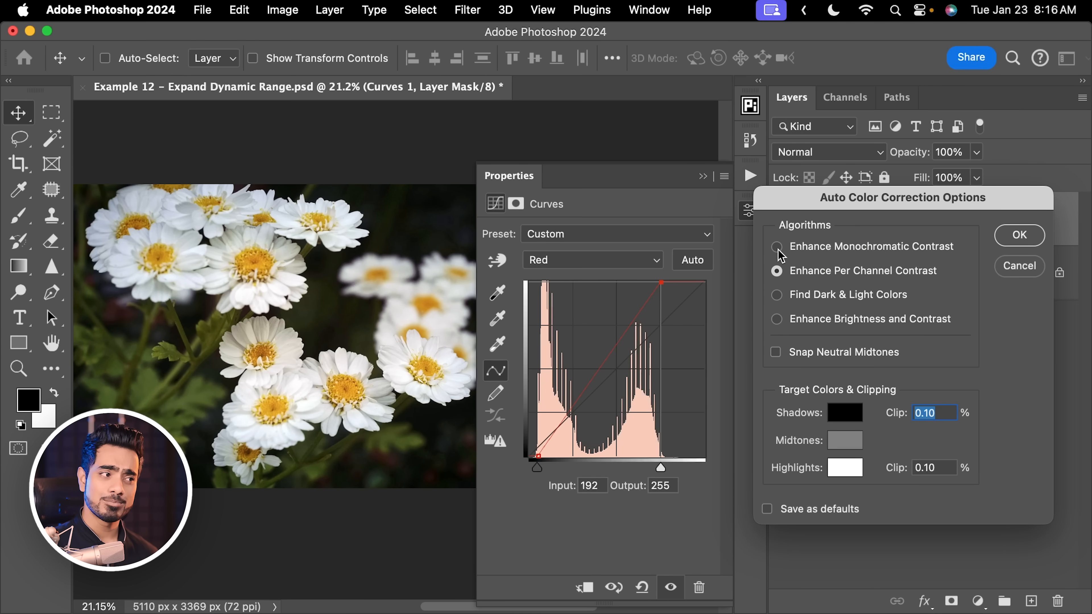
pyautogui.click(778, 247)
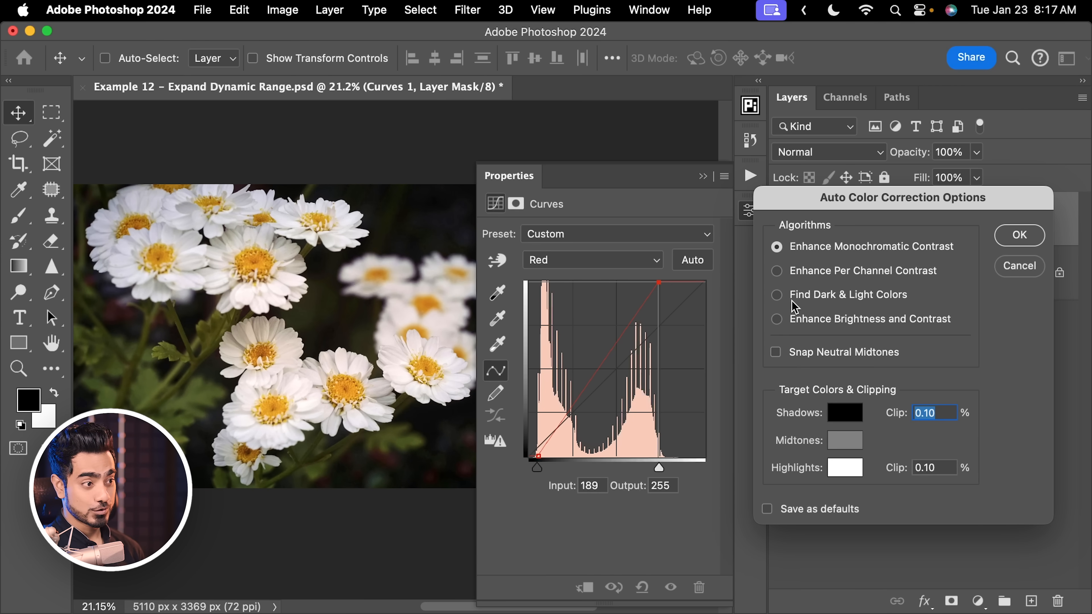
pyautogui.click(778, 319)
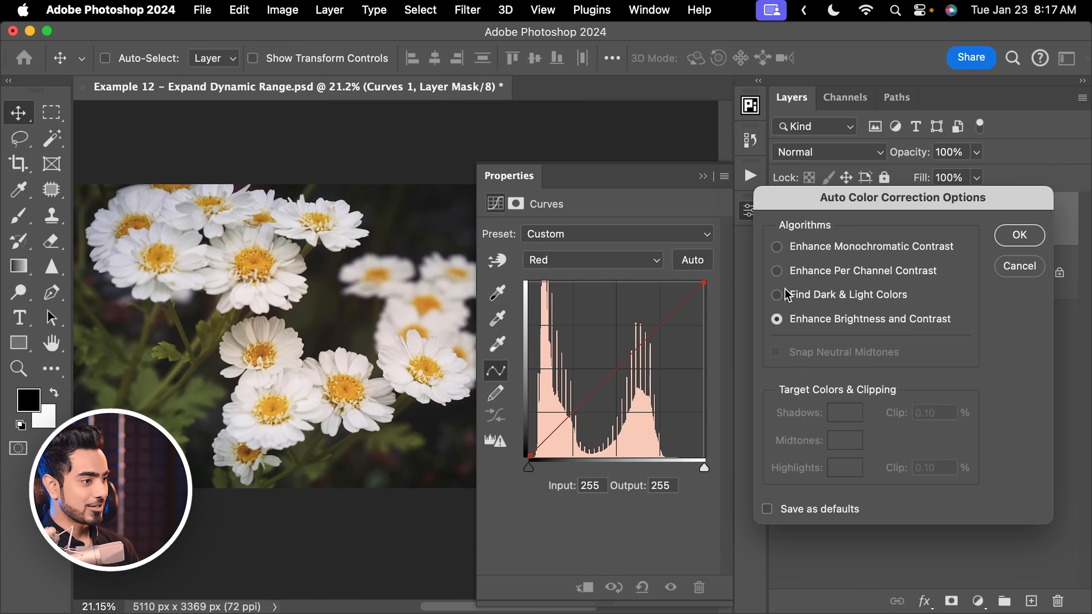
pyautogui.click(777, 249)
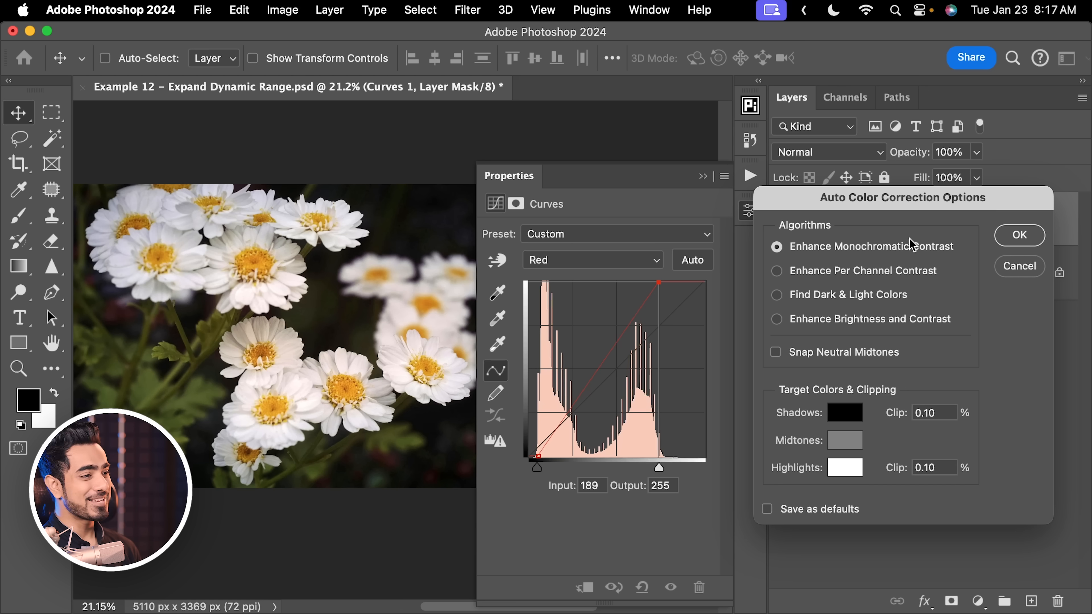
pyautogui.click(1023, 238)
pyautogui.click(702, 178)
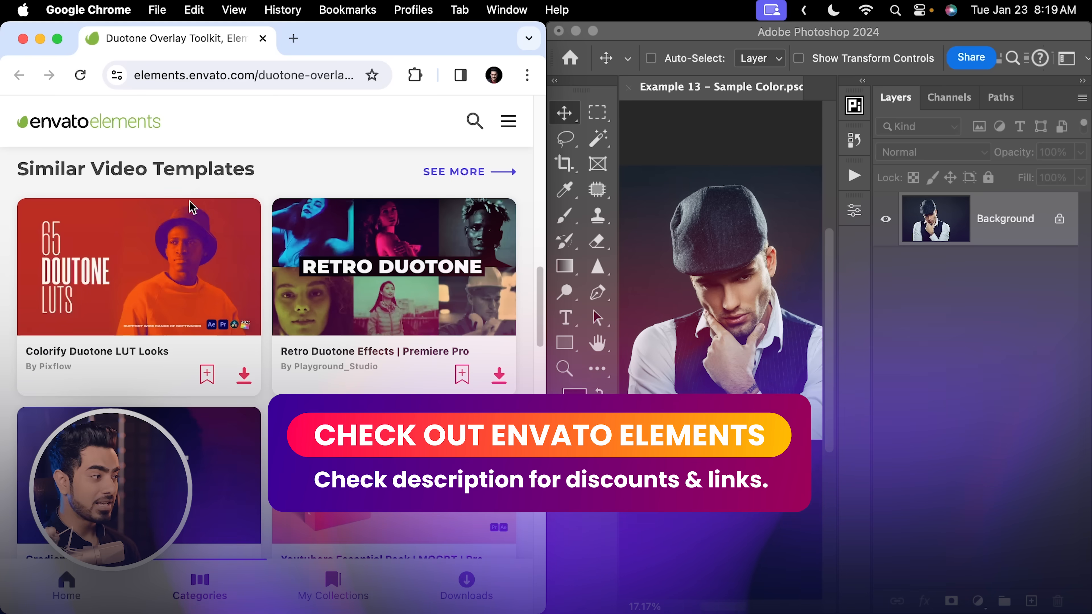
# Add a Gradient Map adjustment layer above the Background portrait and move its settings clear of the photo.
pyautogui.moveTo(202, 226)
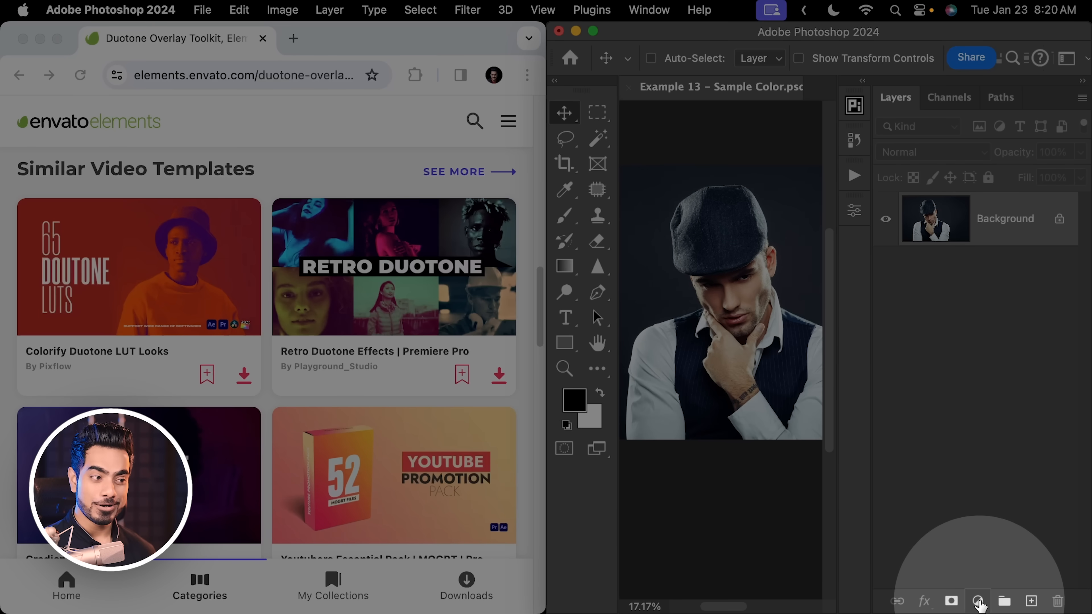
pyautogui.click(985, 601)
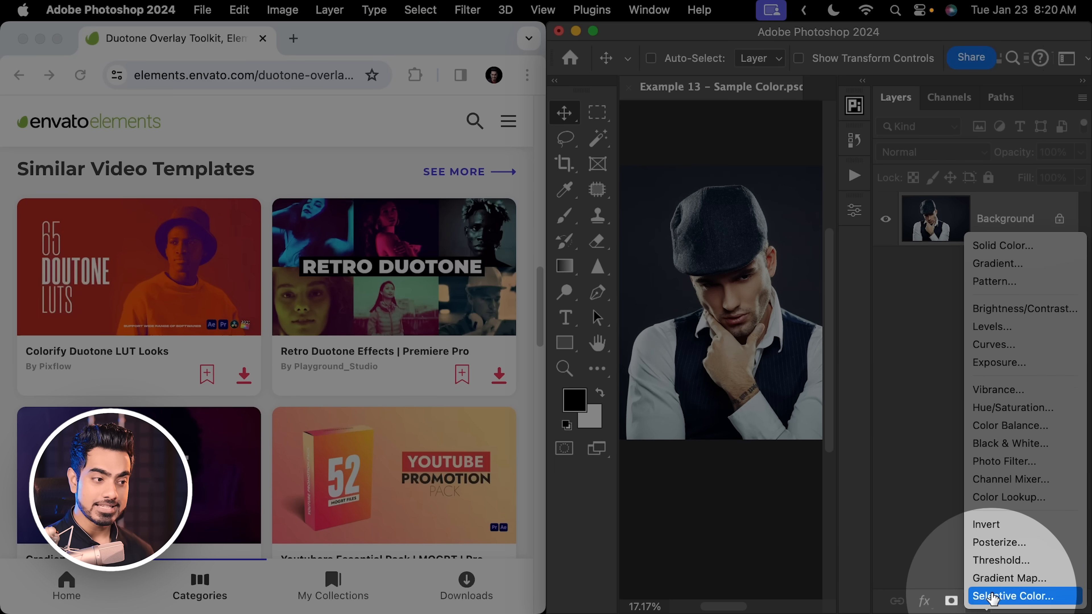
pyautogui.click(989, 576)
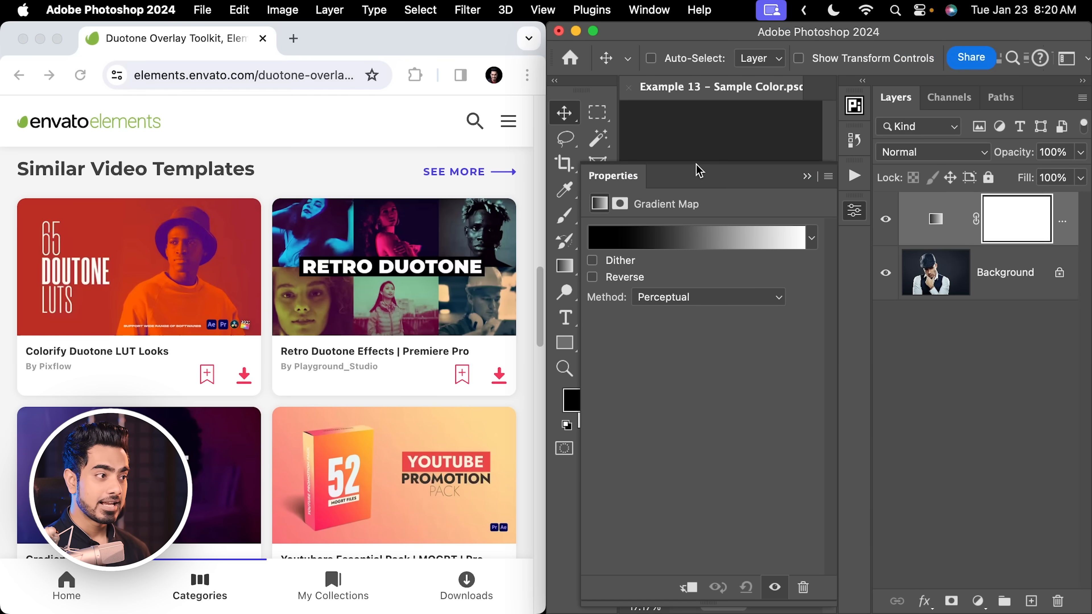
pyautogui.moveTo(699, 171); pyautogui.dragTo(950, 223)
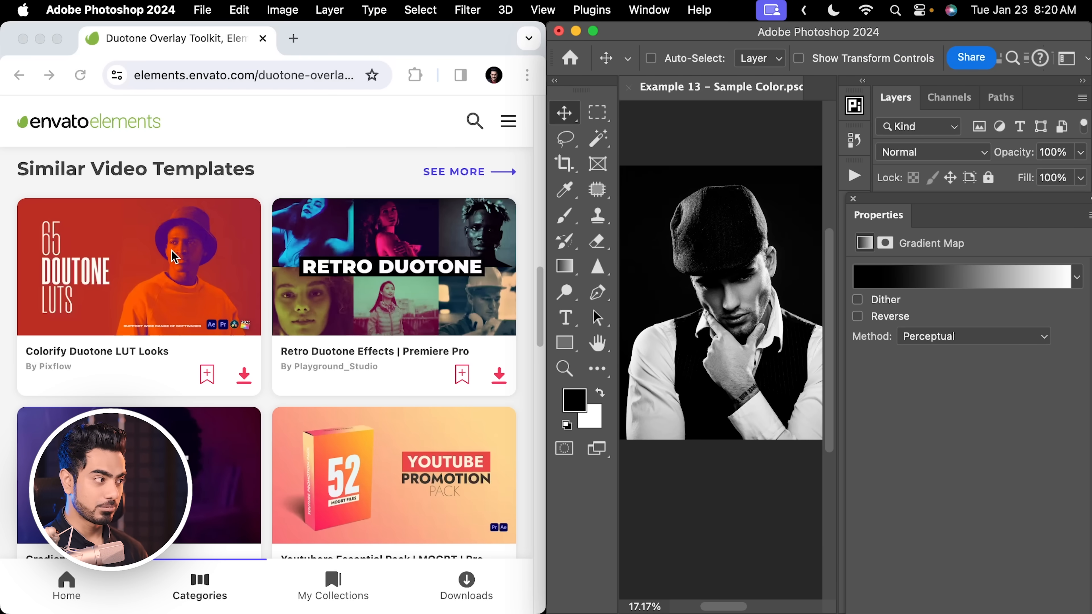
# Set the gradient map's white stop at location 100 to the orange sampled from the Colorify Duotone LUT Looks thumbnail.
pyautogui.click(981, 285)
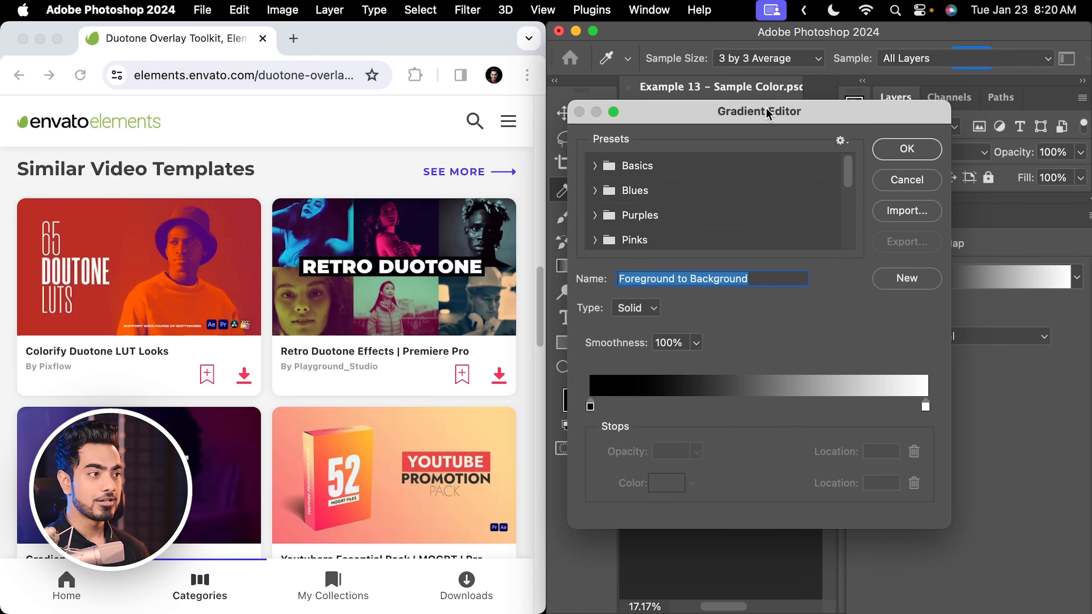
pyautogui.moveTo(770, 111); pyautogui.dragTo(857, 117)
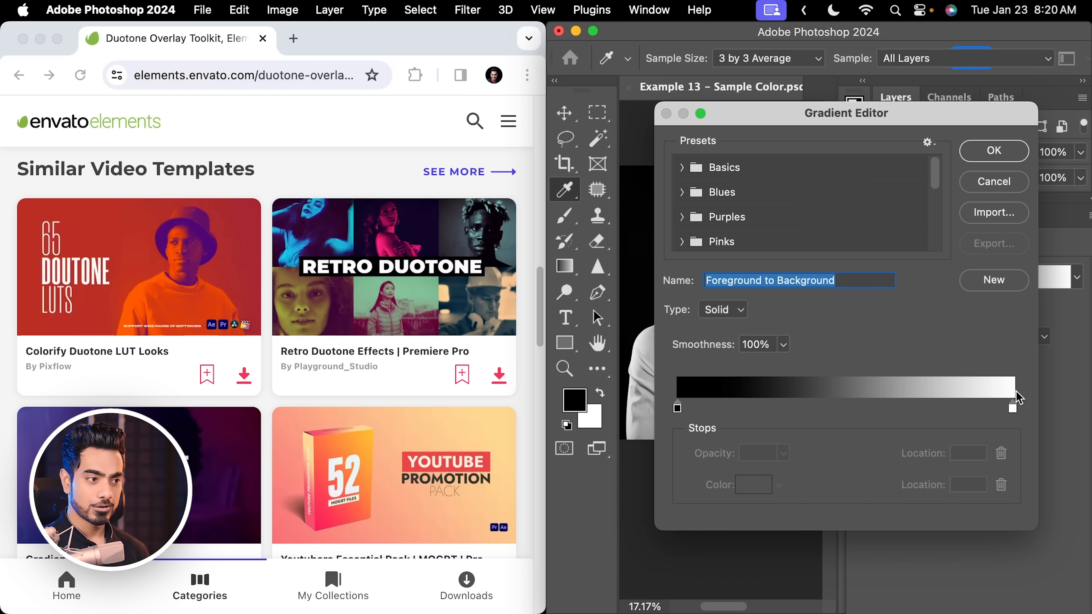
pyautogui.click(1013, 409)
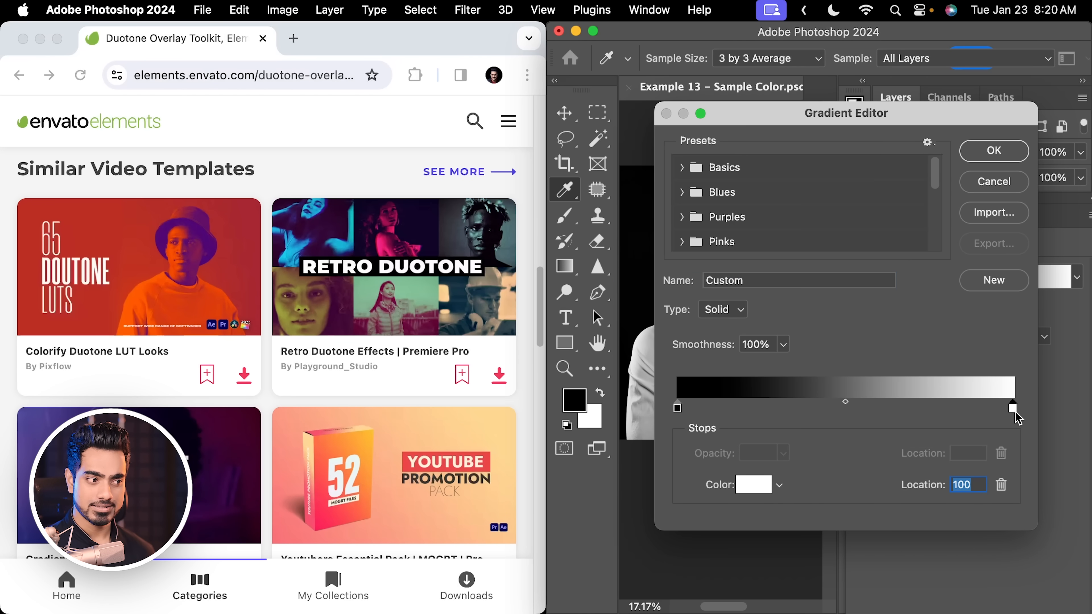
pyautogui.click(753, 485)
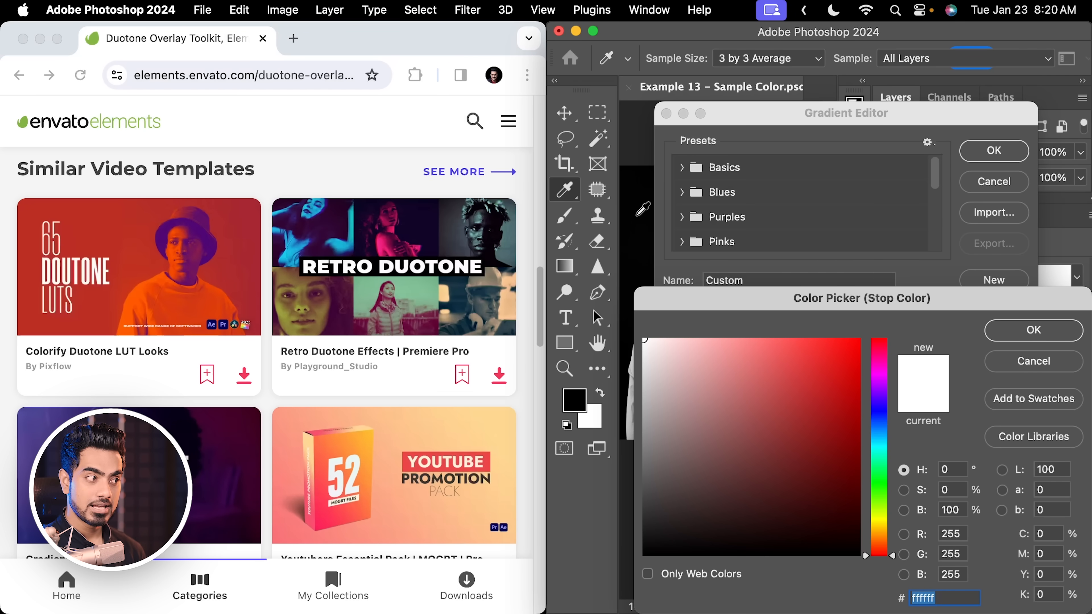
pyautogui.moveTo(624, 206); pyautogui.dragTo(439, 192)
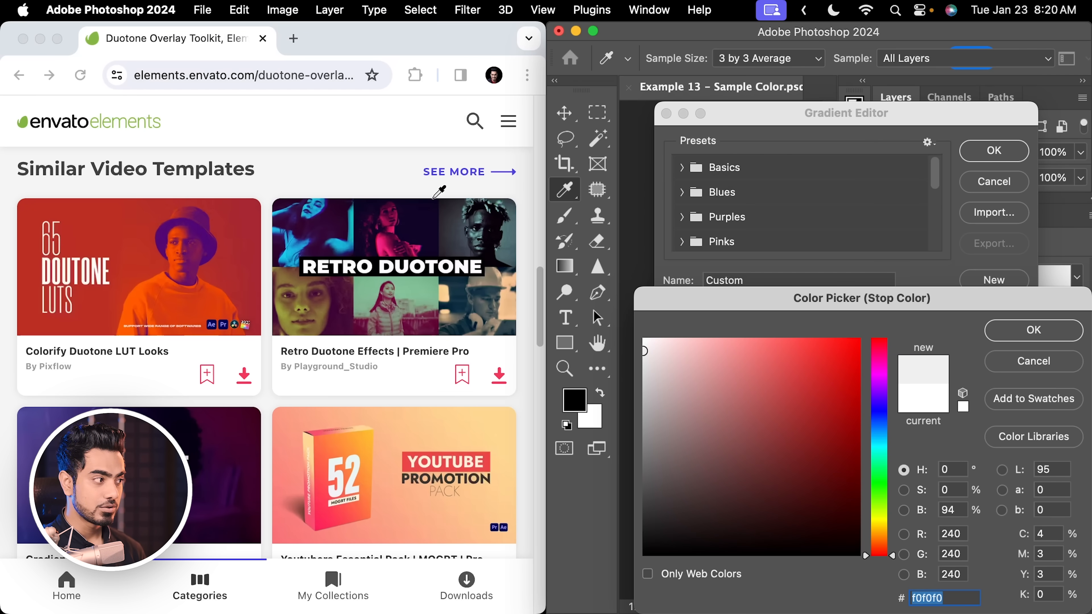
pyautogui.moveTo(317, 192); pyautogui.dragTo(183, 225)
pyautogui.click(1008, 334)
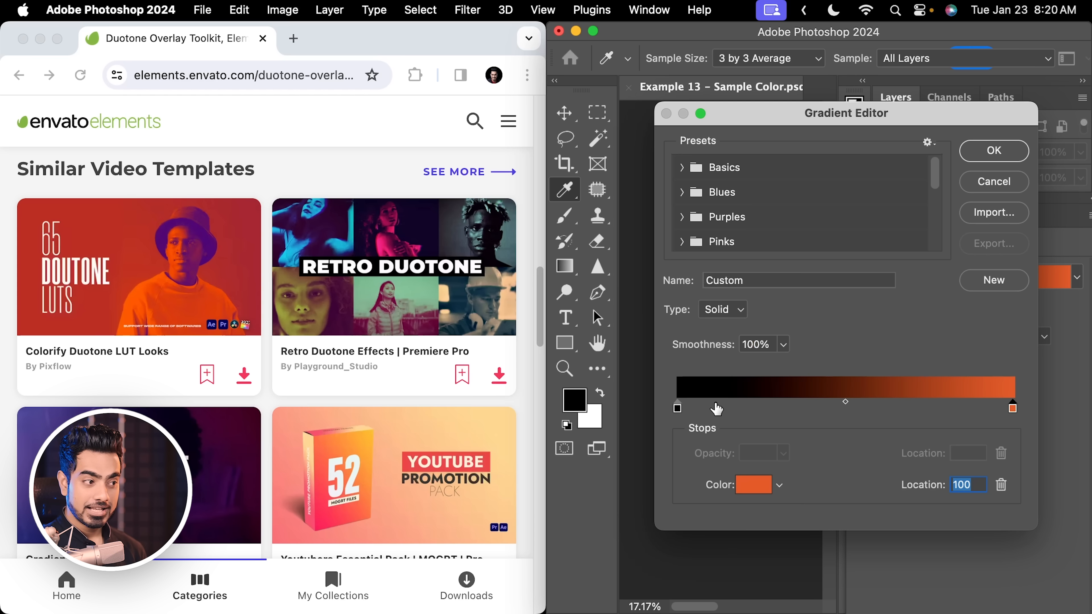
# Set the gradient's black stop at location 0 to purple 461070 sampled from the same duotone thumbnail, and apply the gradient.
pyautogui.click(678, 409)
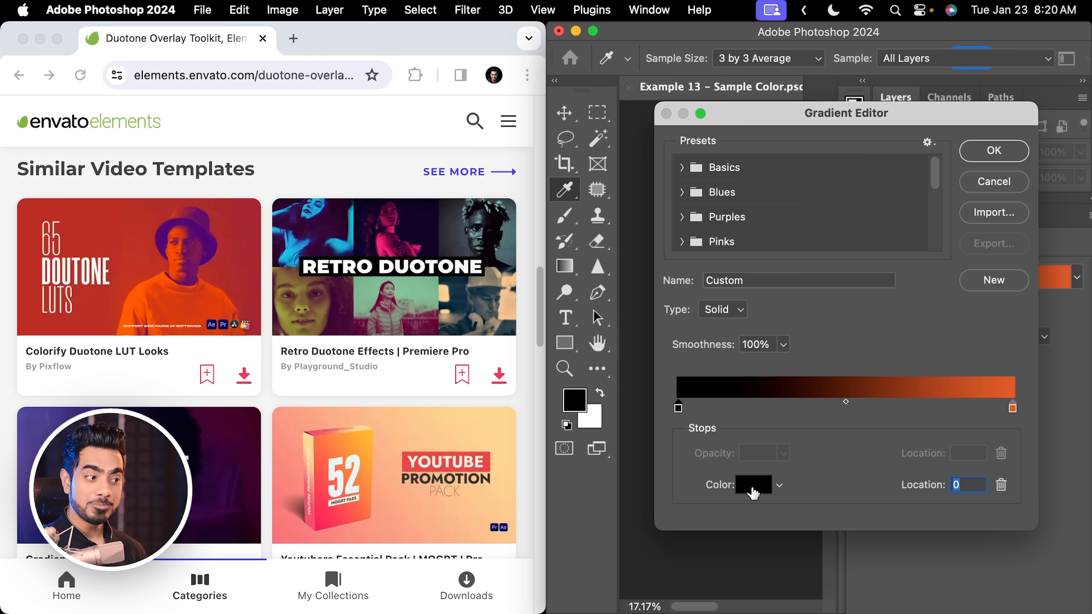
pyautogui.doubleClick(679, 409)
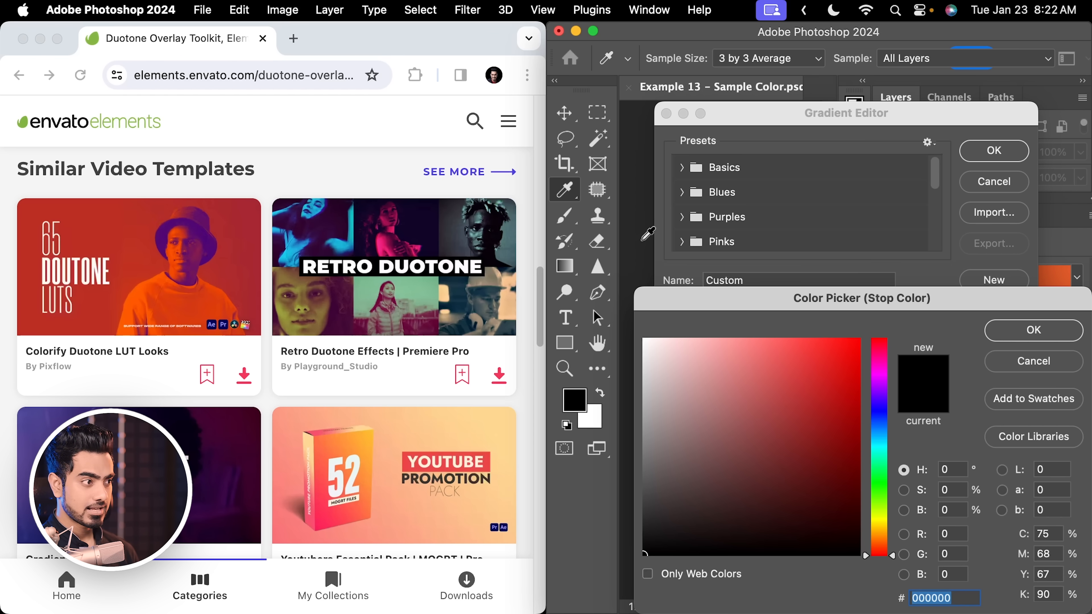
pyautogui.moveTo(643, 240); pyautogui.dragTo(209, 247)
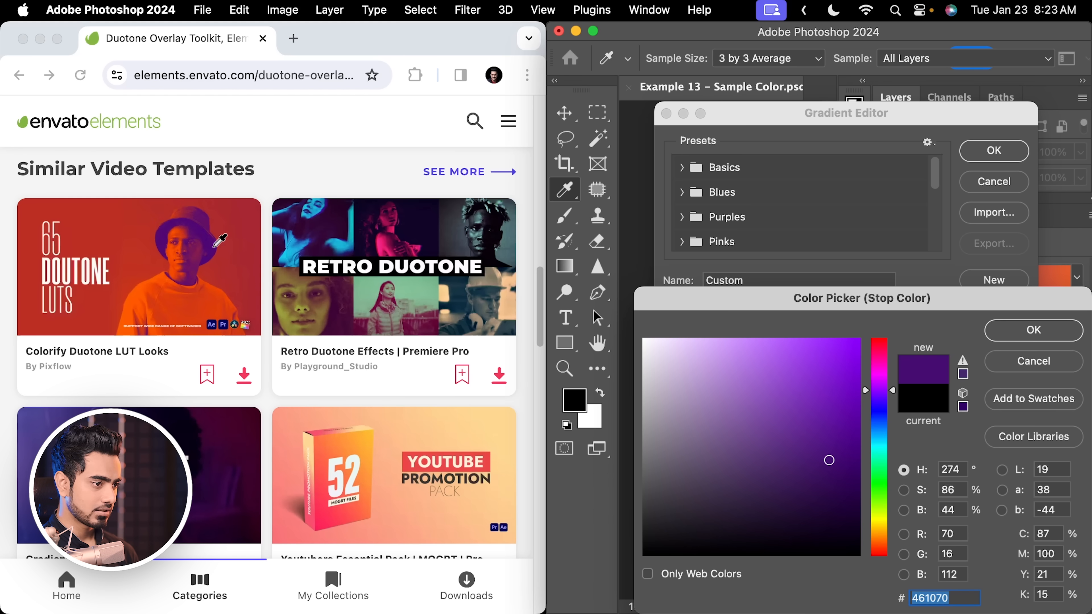
pyautogui.click(997, 336)
pyautogui.click(997, 152)
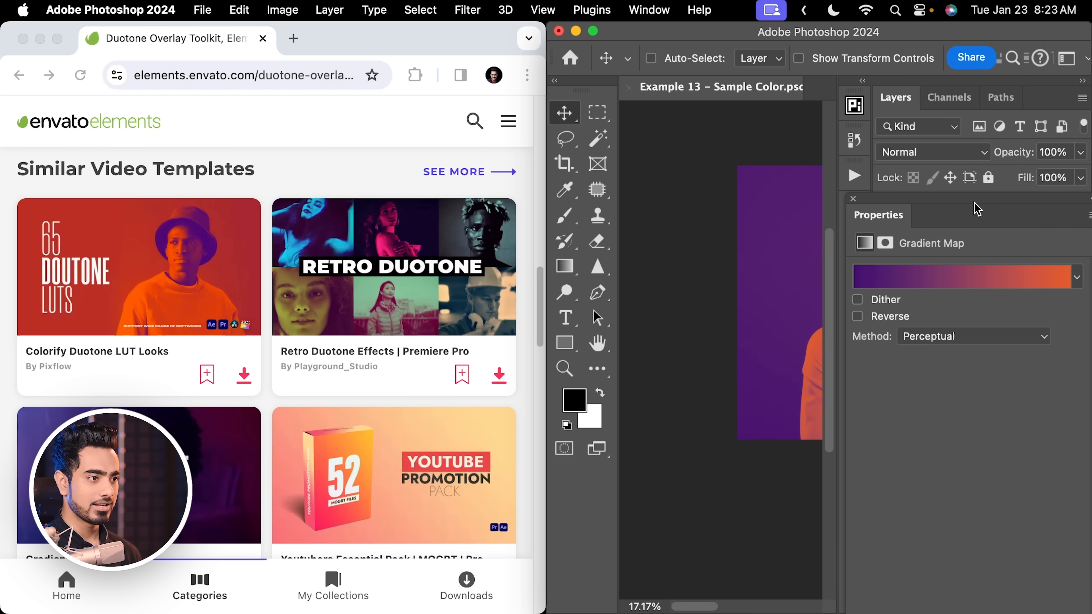
pyautogui.moveTo(791, 245); pyautogui.dragTo(685, 241)
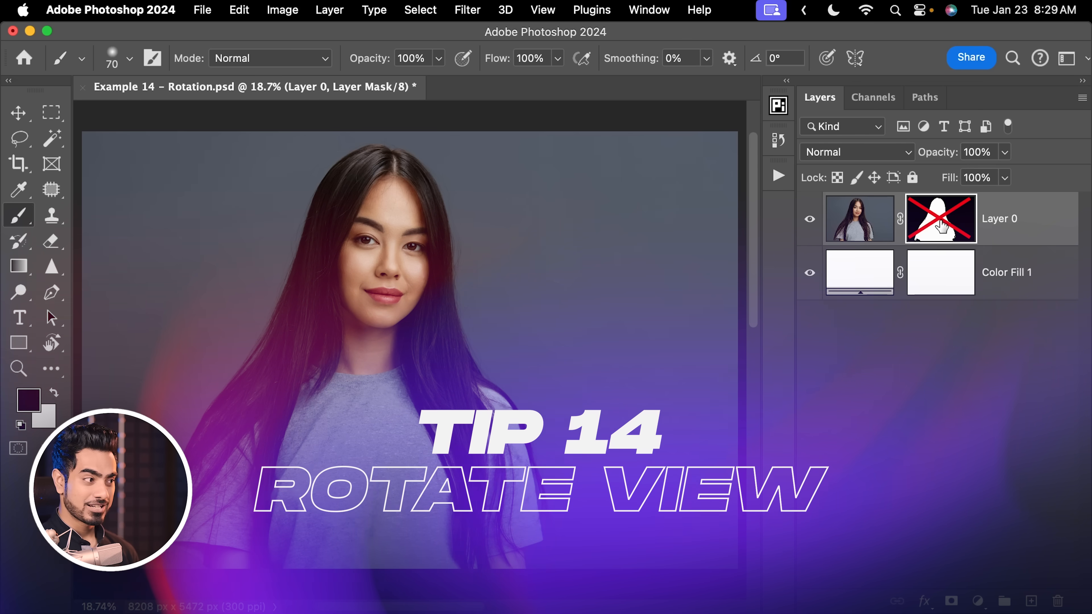
# Enable Layer 0's mask and paint it black with a size 60 brush over the stray hairs beside the face.
pyautogui.keyDown('shift'); pyautogui.click(940, 223); pyautogui.keyUp('shift')
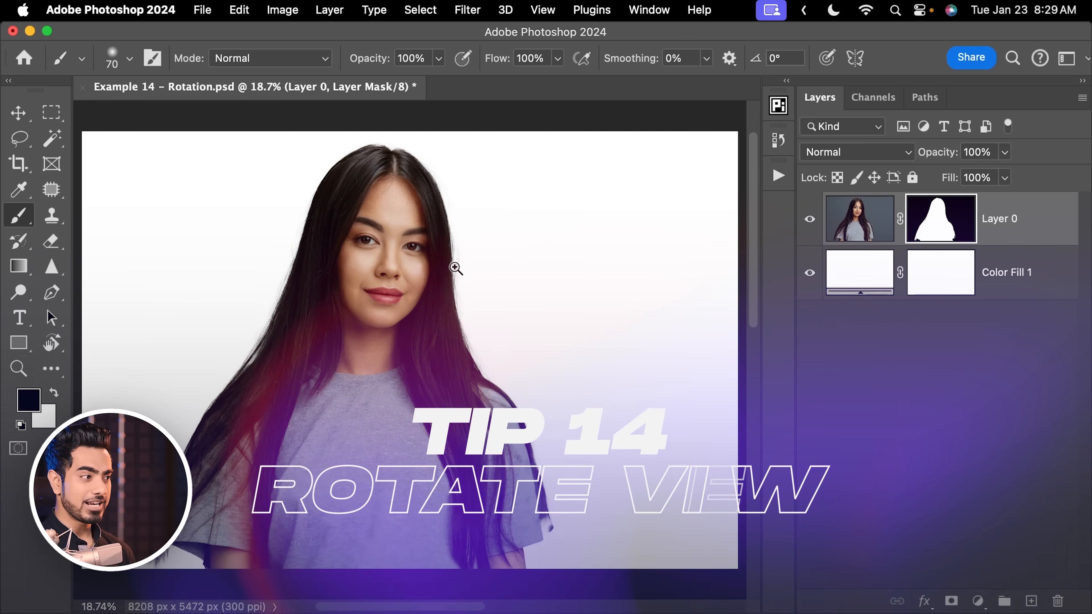
pyautogui.moveTo(456, 265); pyautogui.dragTo(556, 238)
pyautogui.moveTo(513, 241); pyautogui.dragTo(486, 266)
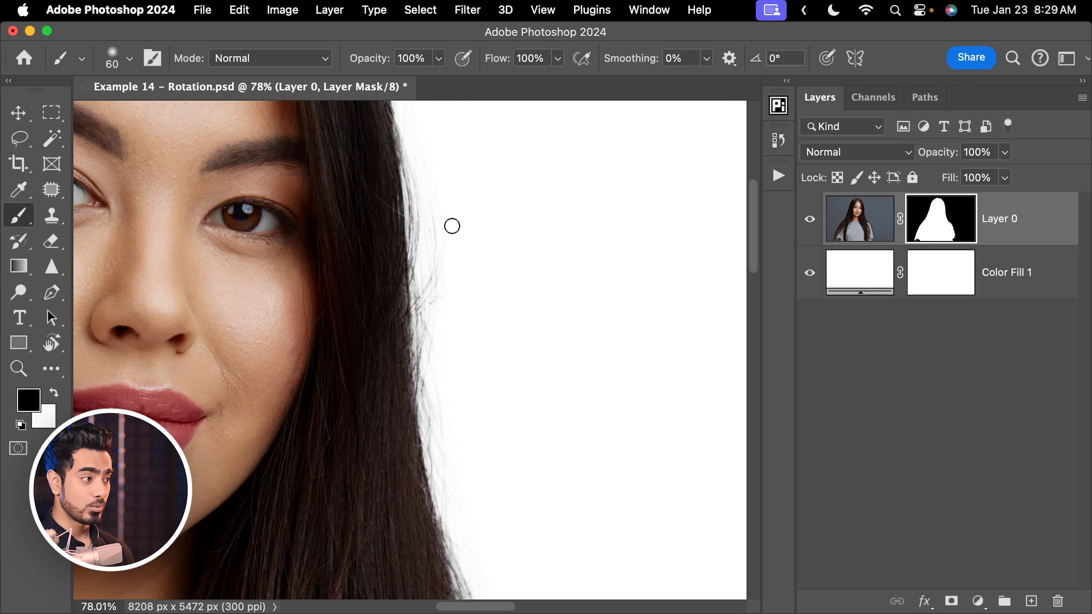
pyautogui.moveTo(425, 224); pyautogui.dragTo(419, 358)
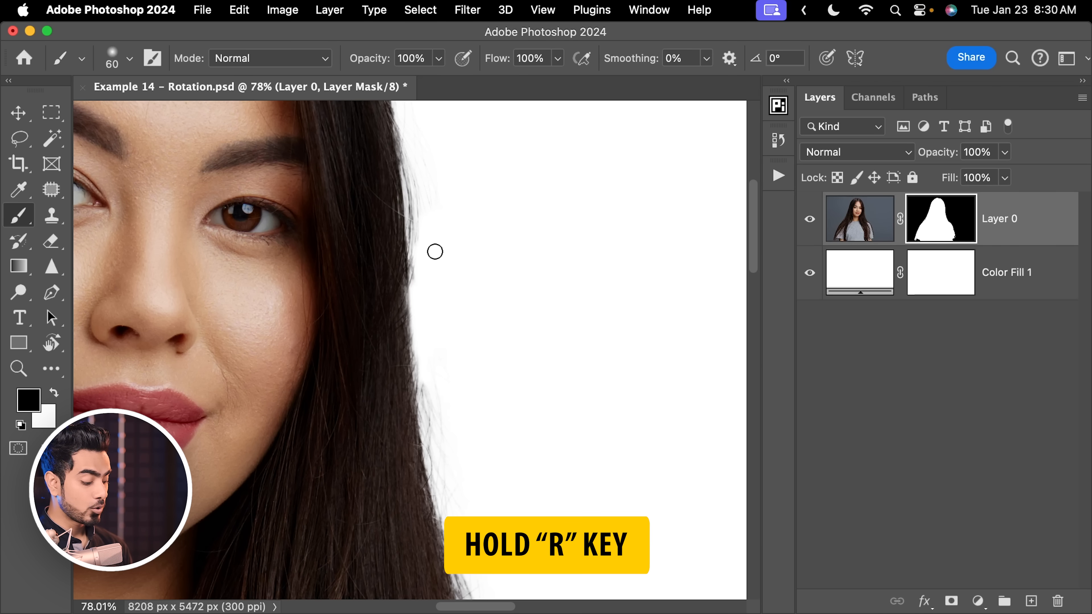
# Rotate the canvas view to -95° and paint black on Layer 0's mask along the hair's outer edge.
pyautogui.press('r')
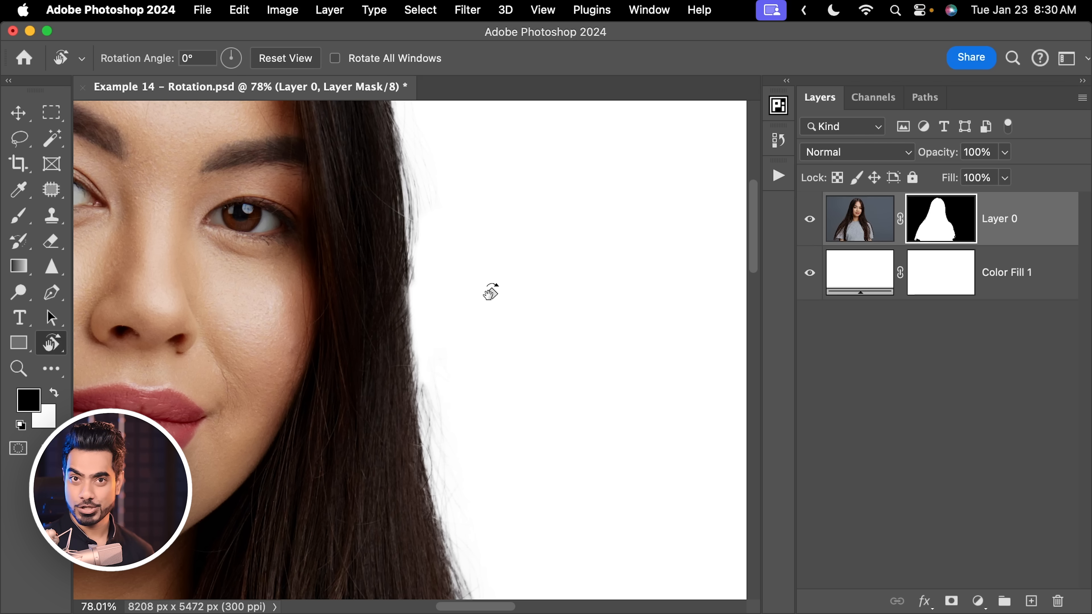
pyautogui.moveTo(524, 234); pyautogui.dragTo(302, 258)
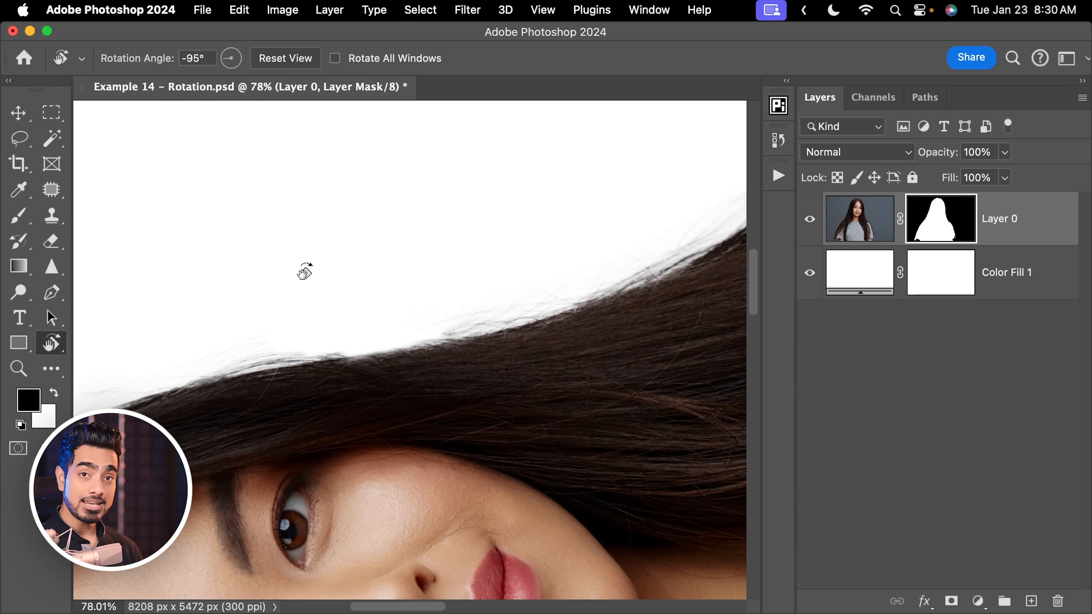
pyautogui.press('b')
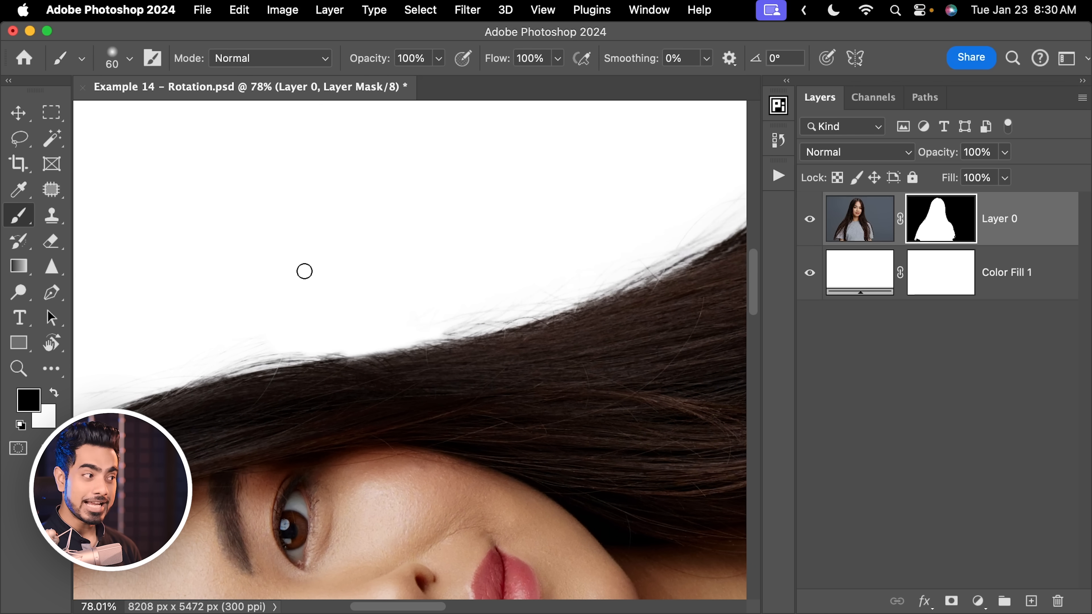
pyautogui.moveTo(332, 328)
pyautogui.mouseDown()
pyautogui.moveTo(519, 289)
pyautogui.moveTo(387, 334)
pyautogui.moveTo(458, 317)
pyautogui.mouseUp()
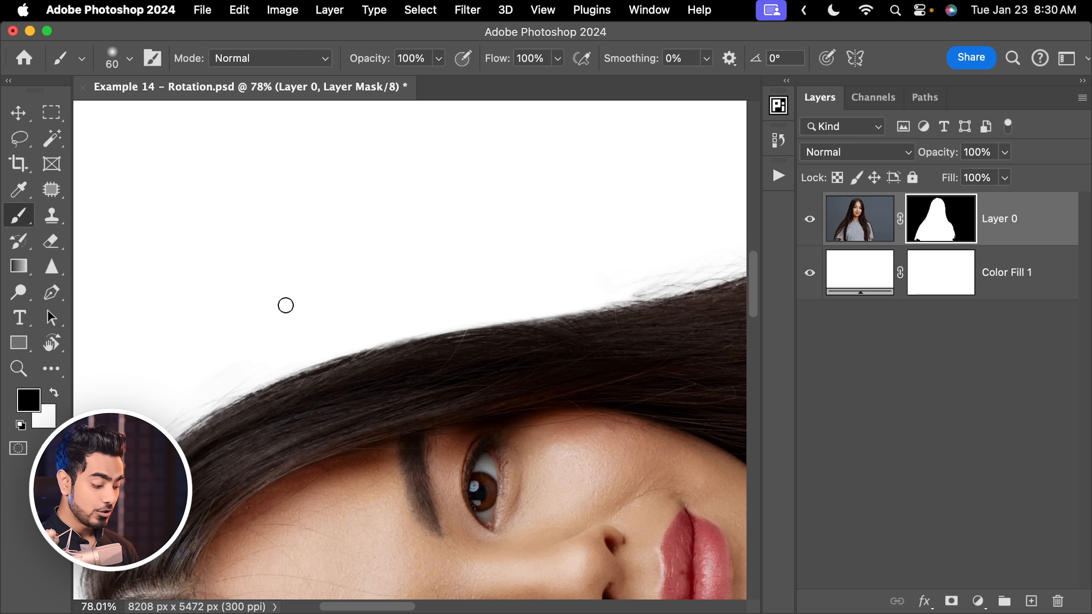
# Reset the canvas rotation to 0° and return to the Brush tool.
pyautogui.press('r')
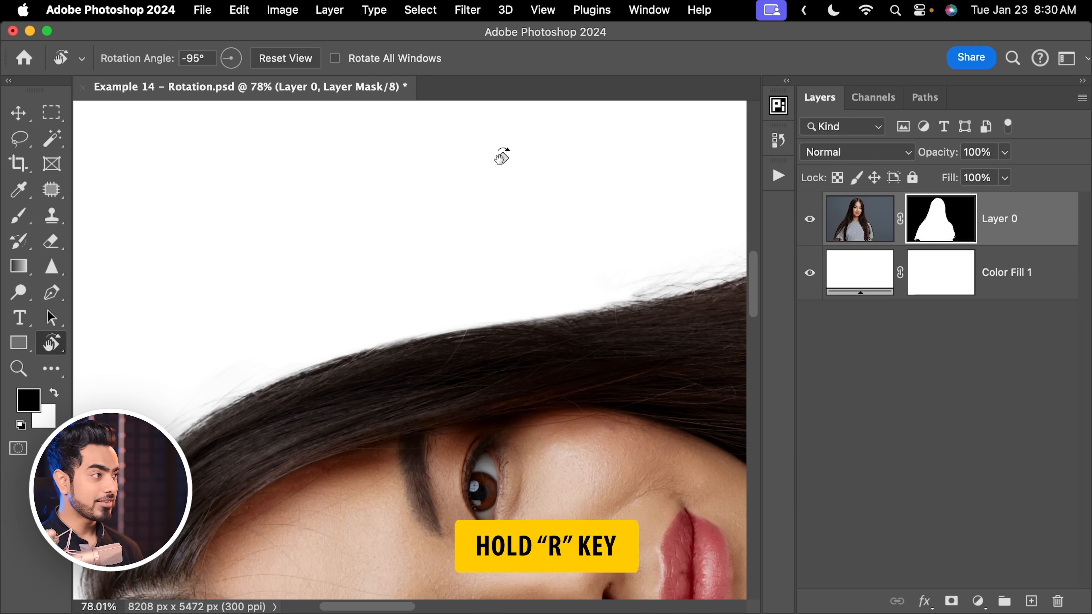
pyautogui.click(301, 69)
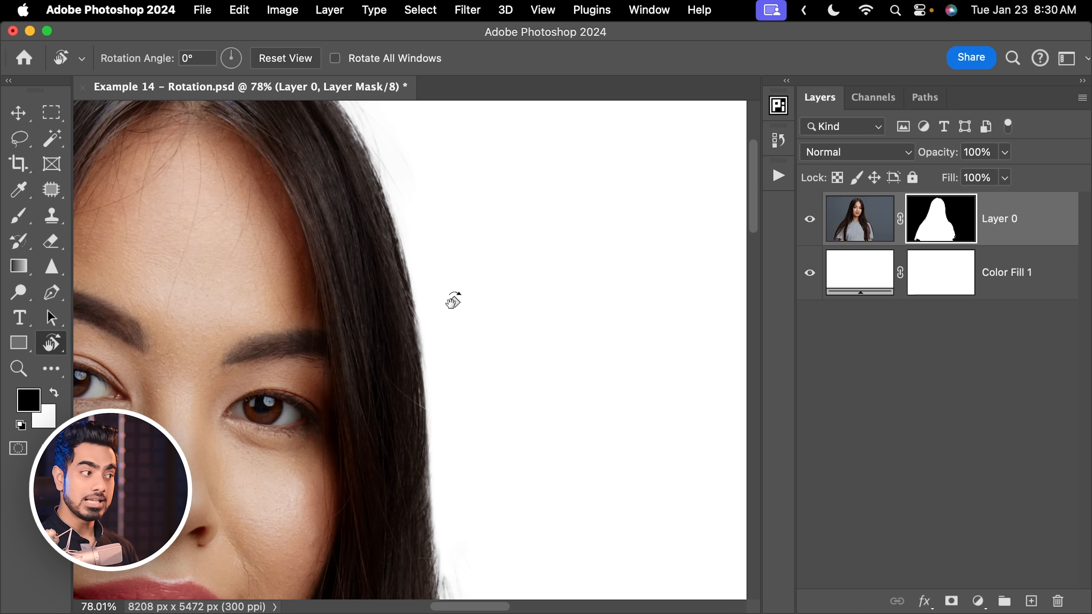
pyautogui.press('b')
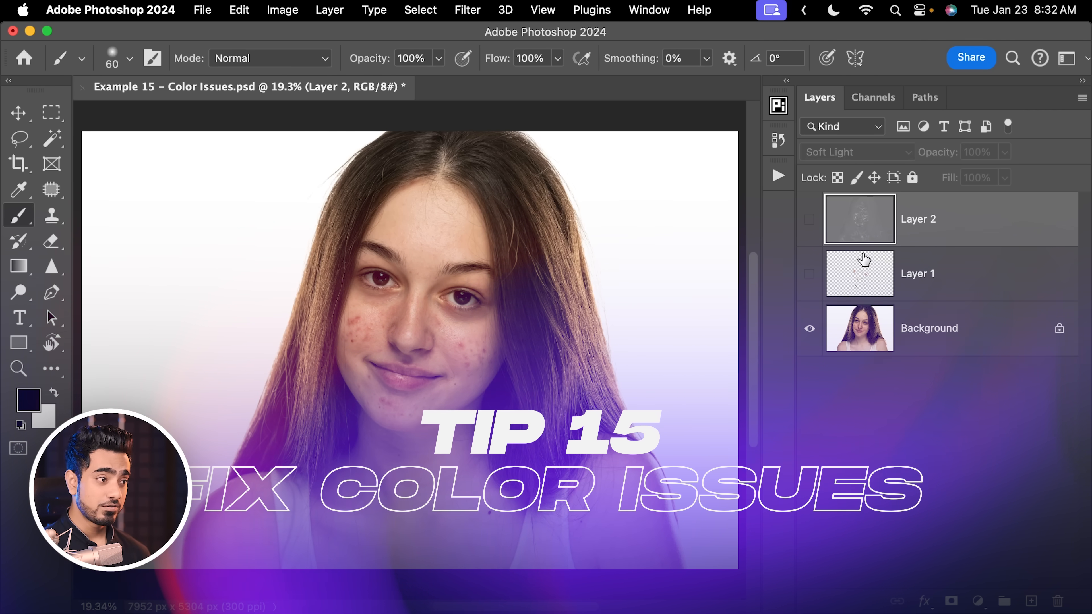
# Show Layer 1 and Layer 2 above the Background in Example 15 – Color Issues.psd.
pyautogui.click(810, 275)
pyautogui.click(810, 220)
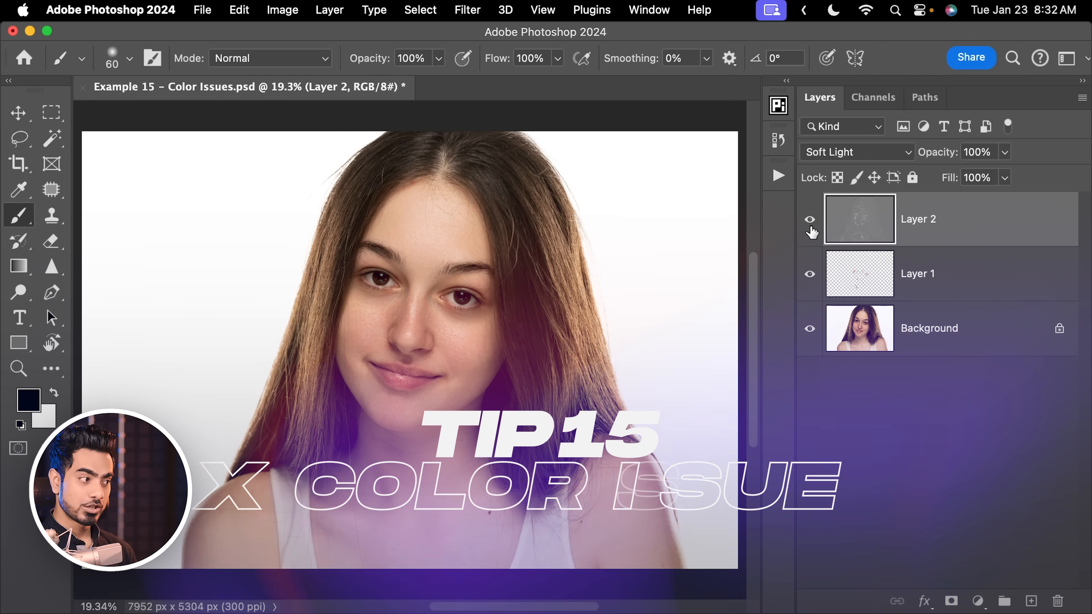
pyautogui.moveTo(417, 269); pyautogui.dragTo(458, 261)
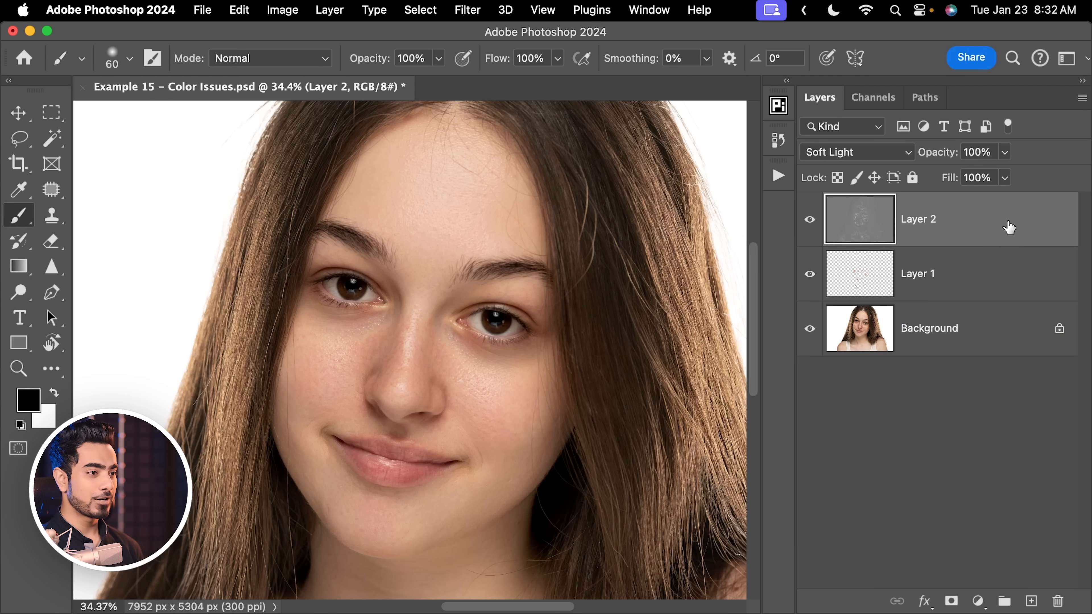
# Delete the soft light Layer 2 and stamp all visible layers into a new layer on top.
pyautogui.moveTo(1009, 227); pyautogui.dragTo(1059, 601)
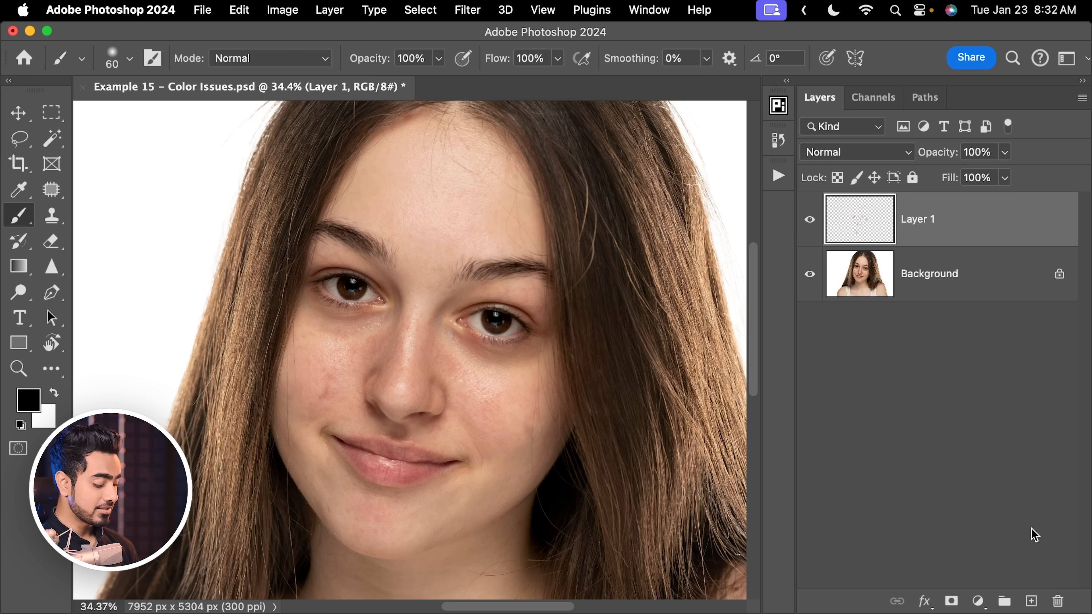
pyautogui.press('super+alt+shift+e')
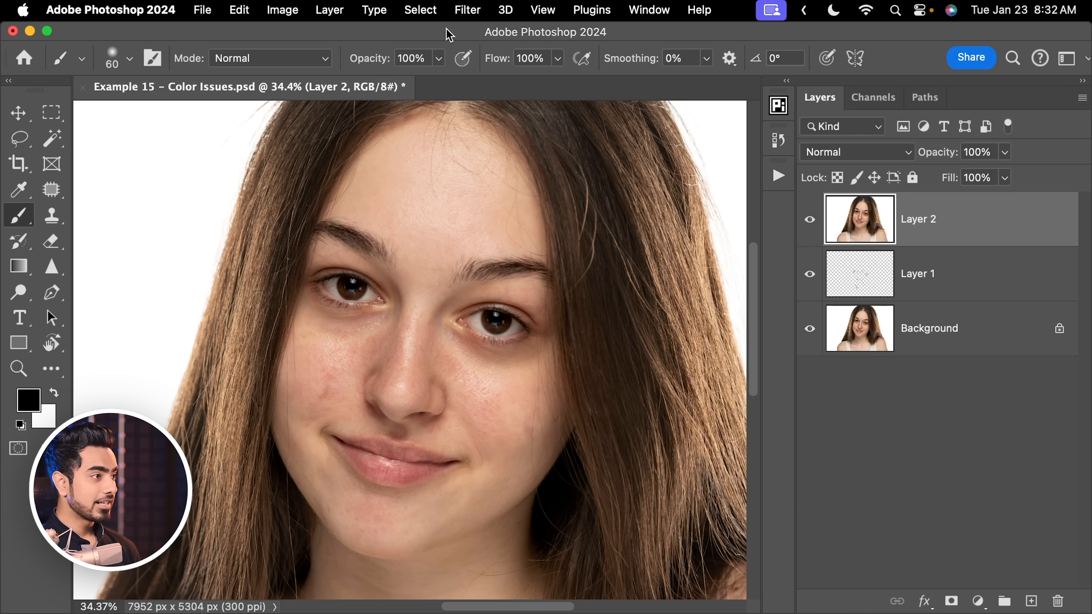
# Apply the Retouch4me Dodge Burn filter to the stamped layer with Blend 174 and Soft Light Layer enabled.
pyautogui.click(467, 10)
pyautogui.moveTo(561, 418)
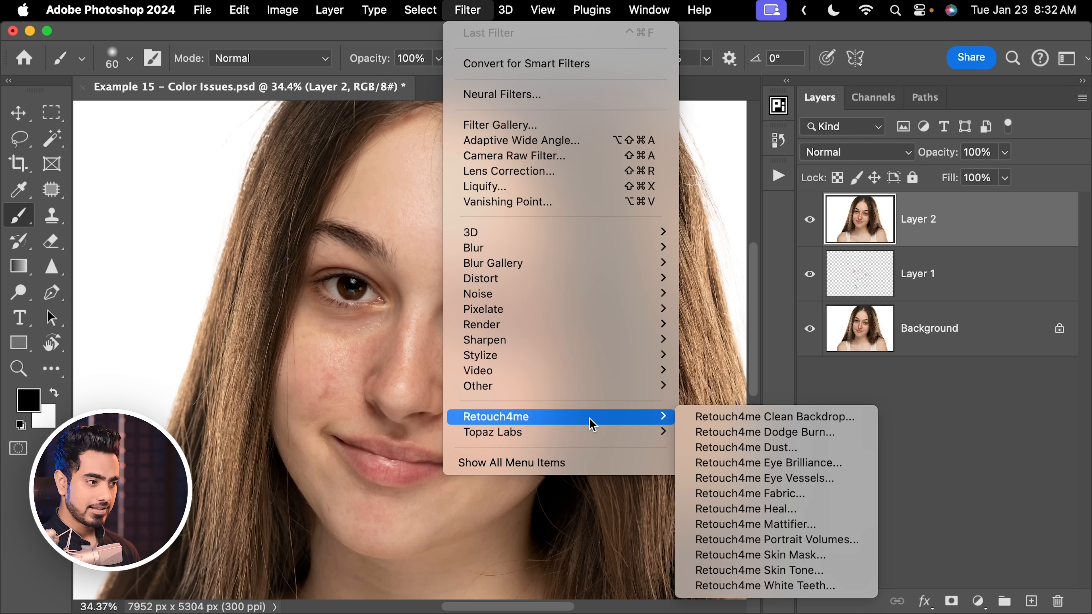
pyautogui.click(733, 433)
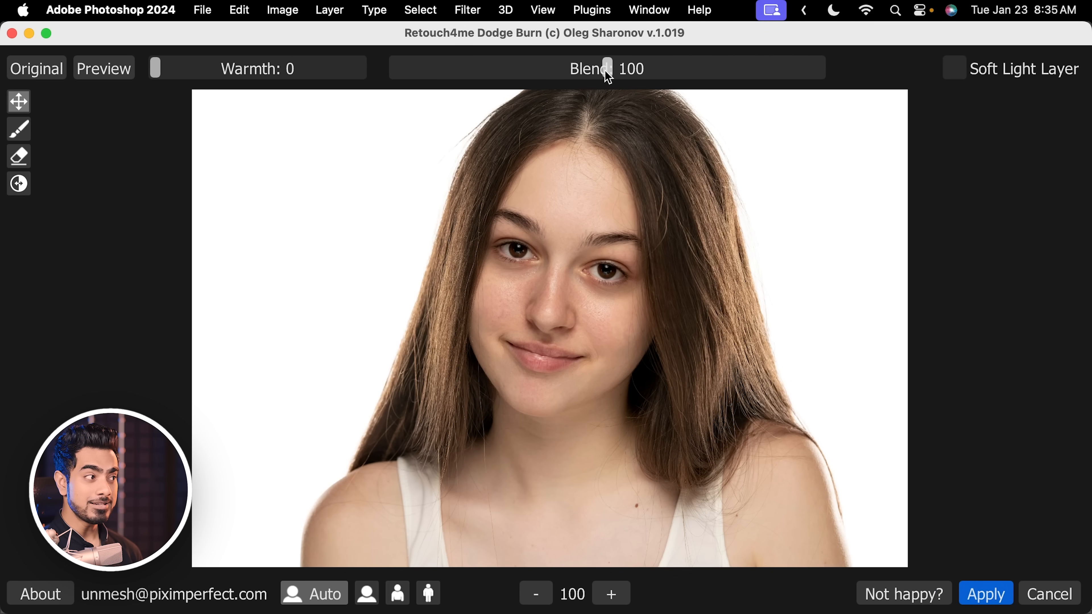
pyautogui.moveTo(606, 71); pyautogui.dragTo(764, 88)
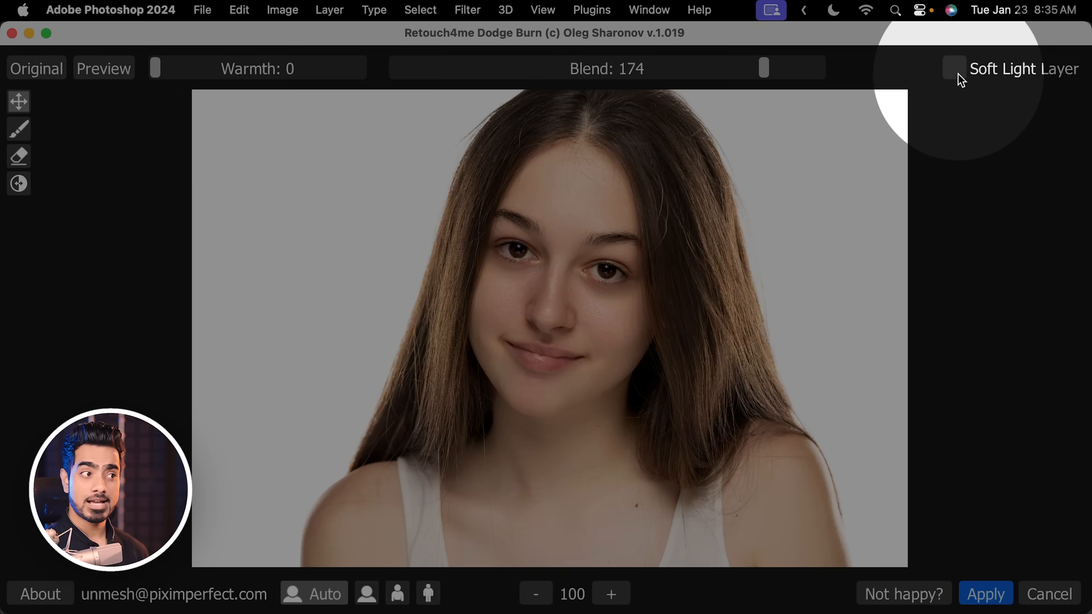
pyautogui.click(955, 71)
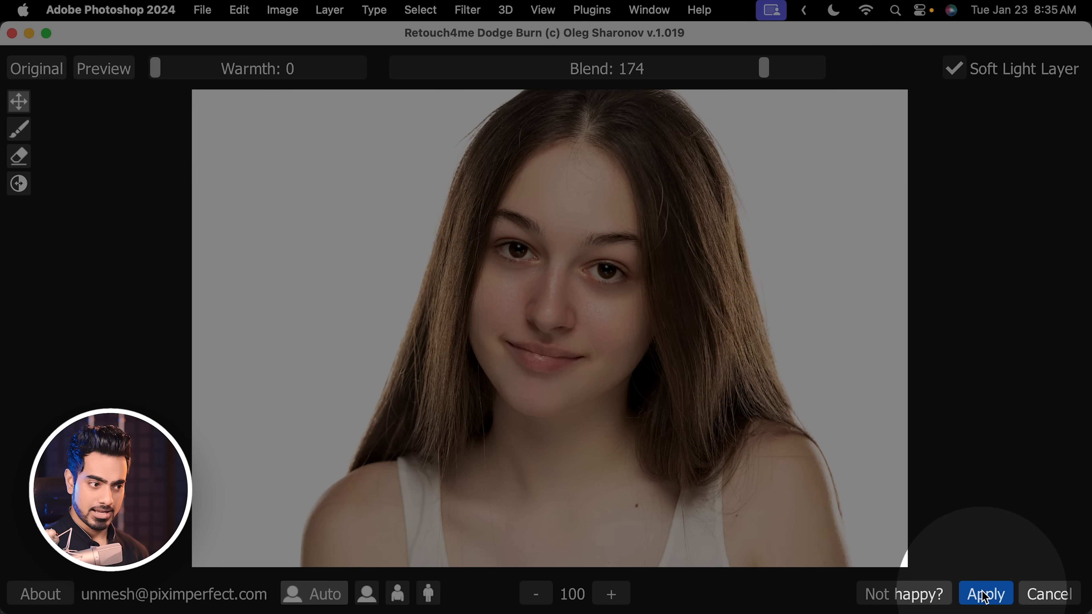
pyautogui.click(986, 593)
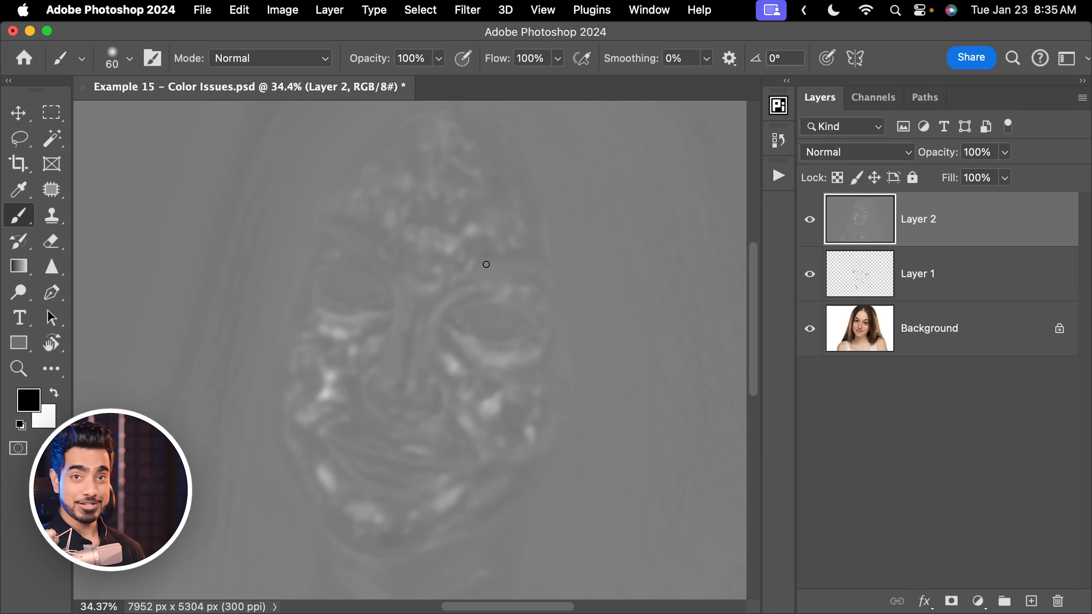
# Set Layer 2's blend mode to Soft Light and compare the face with the layer hidden and shown.
pyautogui.click(850, 152)
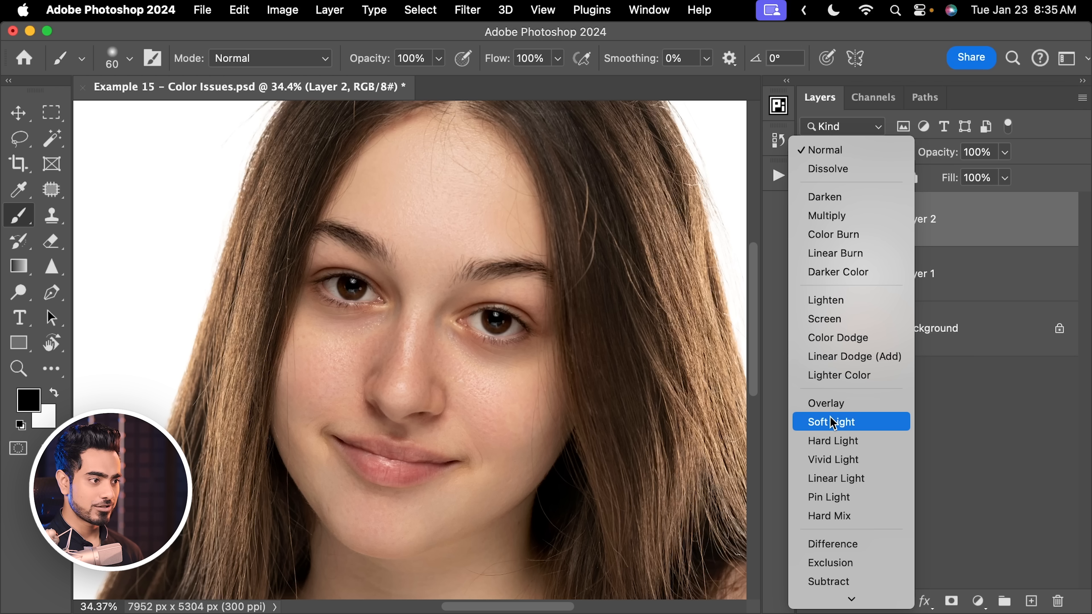
pyautogui.click(831, 420)
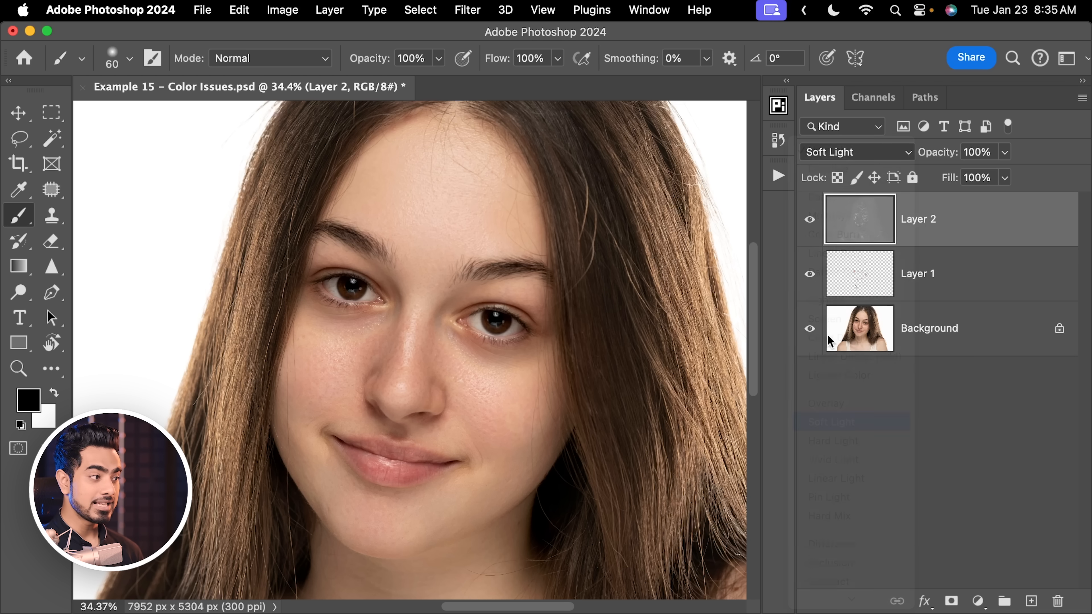
pyautogui.click(811, 220)
pyautogui.click(811, 221)
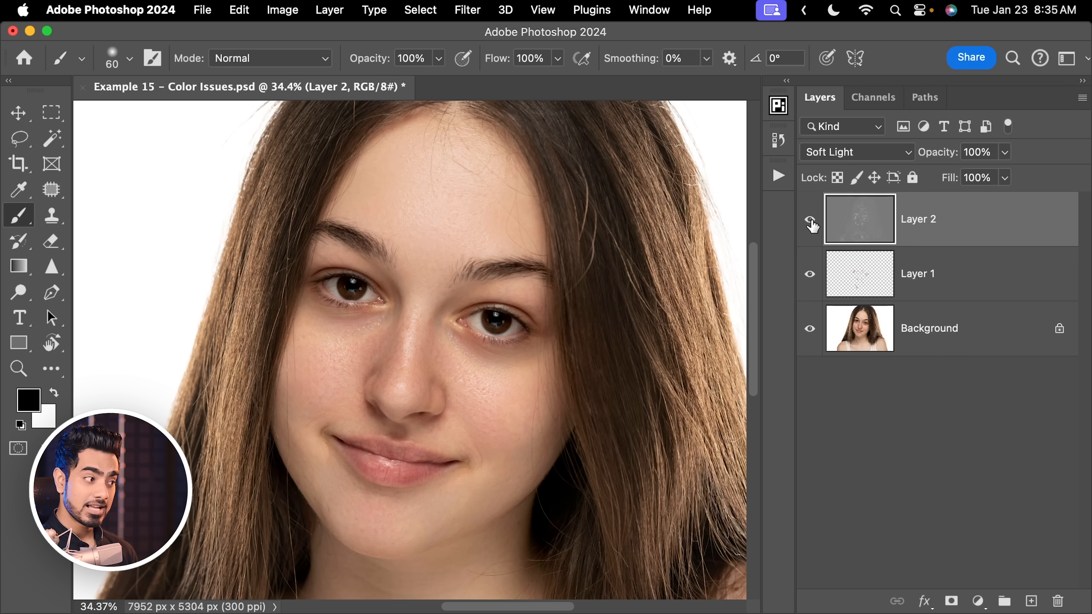
pyautogui.moveTo(376, 526); pyautogui.dragTo(469, 383)
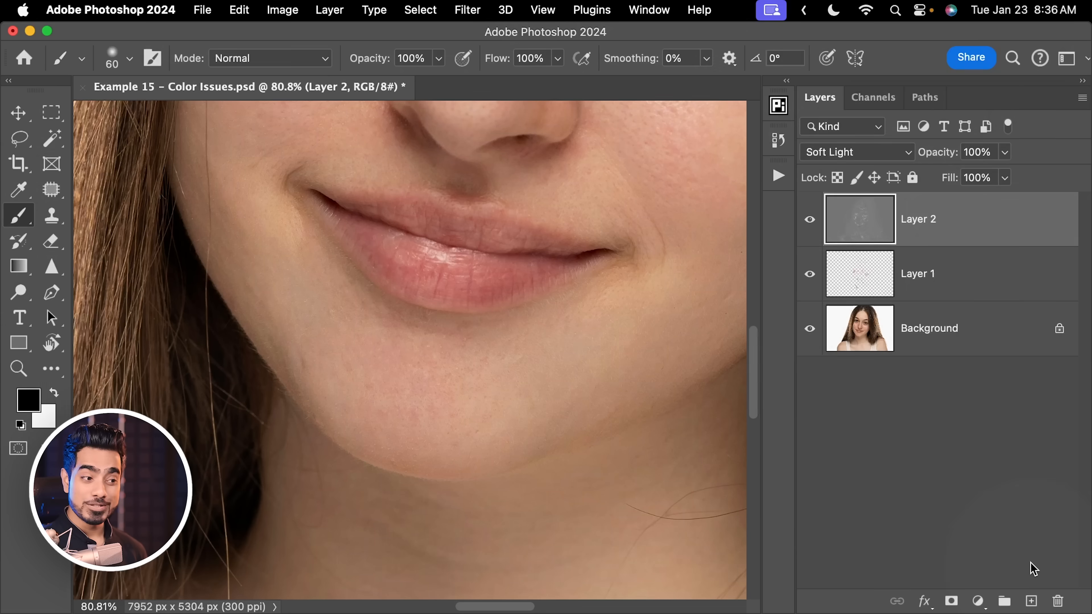
# Add a new empty layer above Layer 2 and set its blend mode to Color.
pyautogui.click(1031, 602)
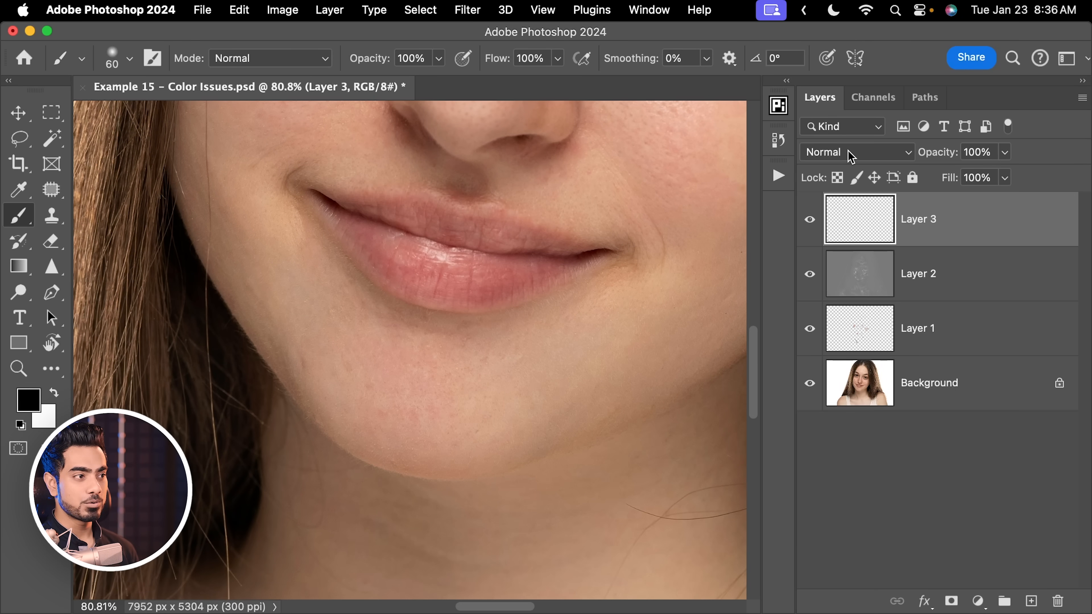
pyautogui.click(851, 155)
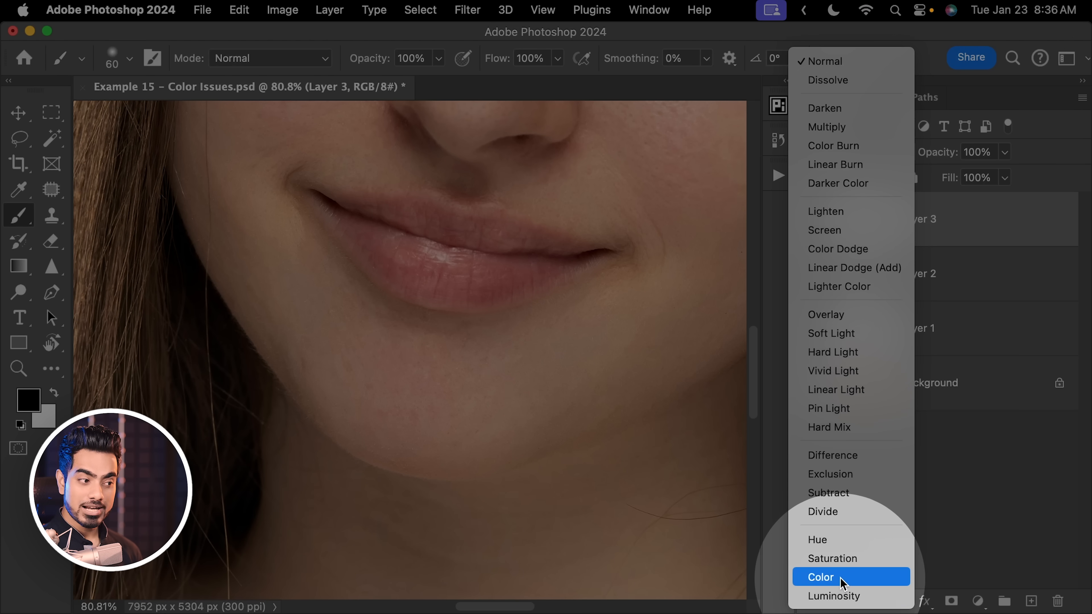
pyautogui.click(837, 577)
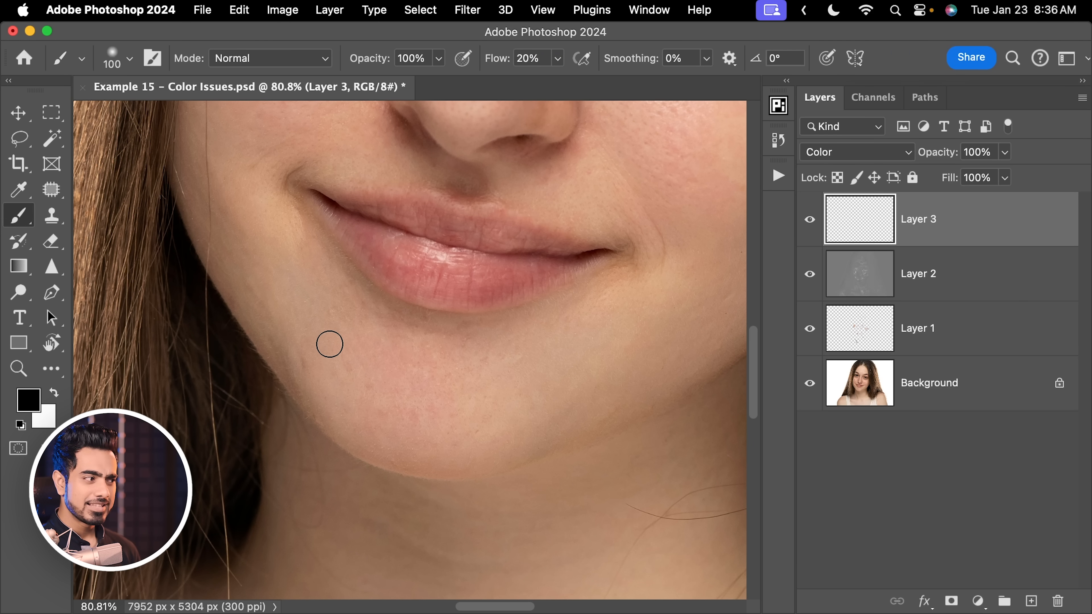
# Paint sampled nearby skin tones over the chin's red patch on Layer 3 with a size 175, 20% flow brush, and compare before and after.
pyautogui.press(']')
pyautogui.press(']')
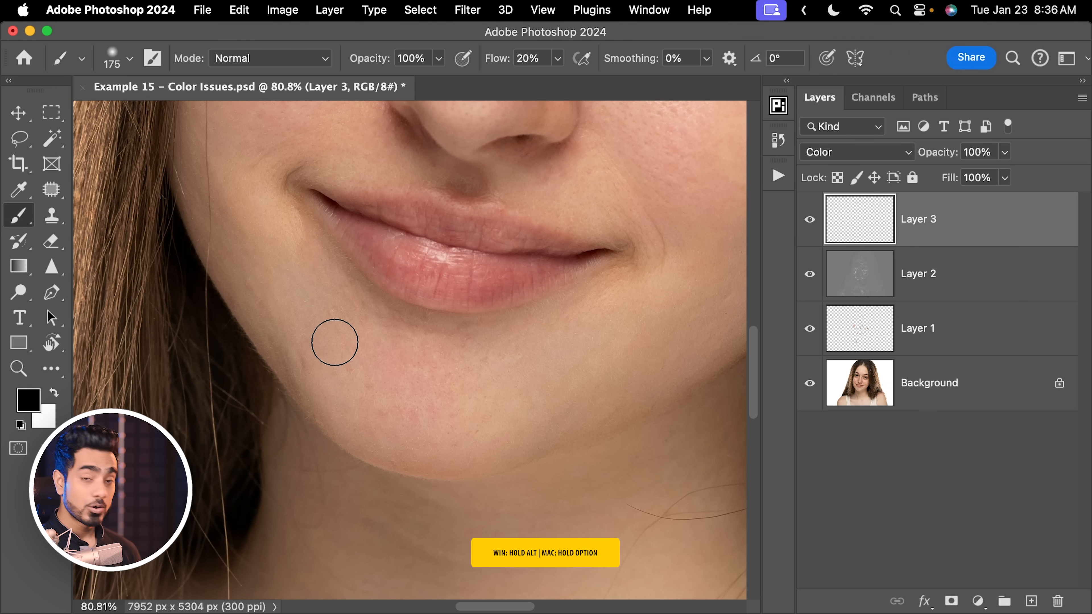
pyautogui.press('alt')
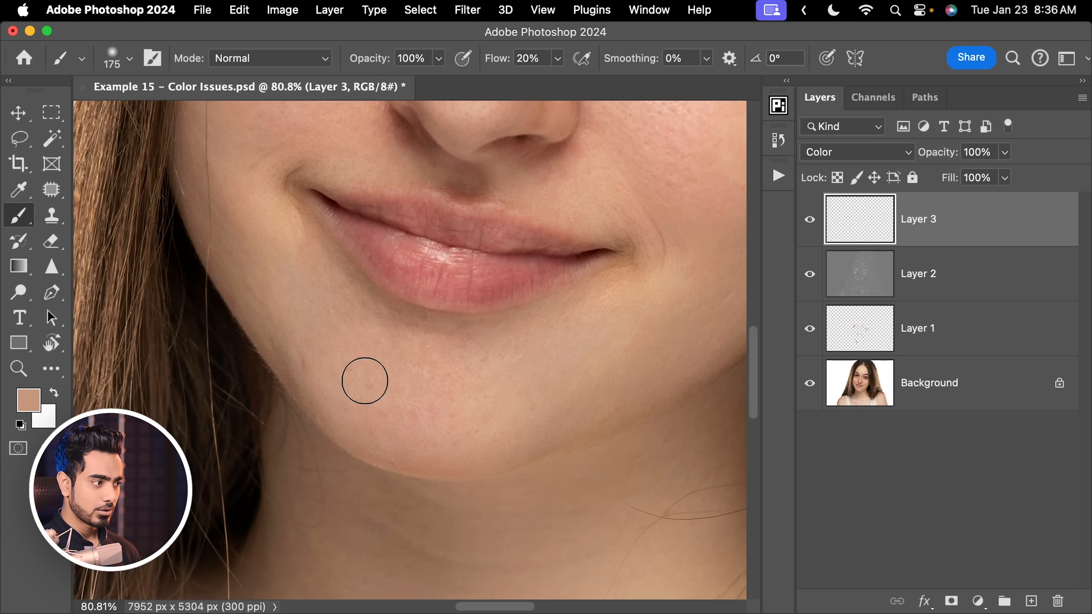
pyautogui.moveTo(365, 381); pyautogui.dragTo(384, 403)
pyautogui.keyDown('alt'); pyautogui.click(471, 419); pyautogui.keyUp('alt')
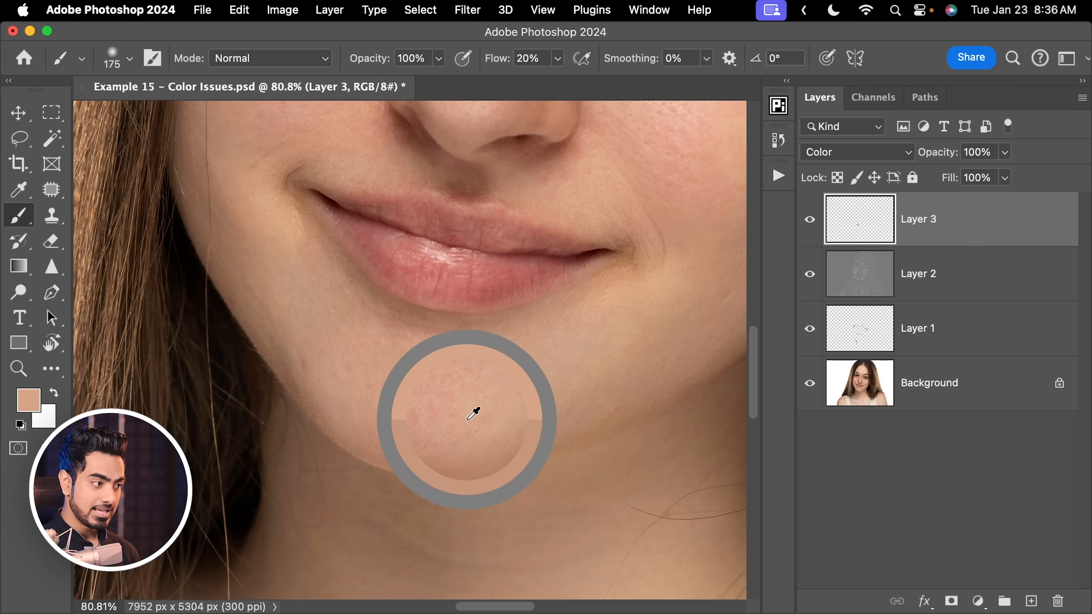
pyautogui.keyDown('alt'); pyautogui.click(356, 409); pyautogui.keyUp('alt')
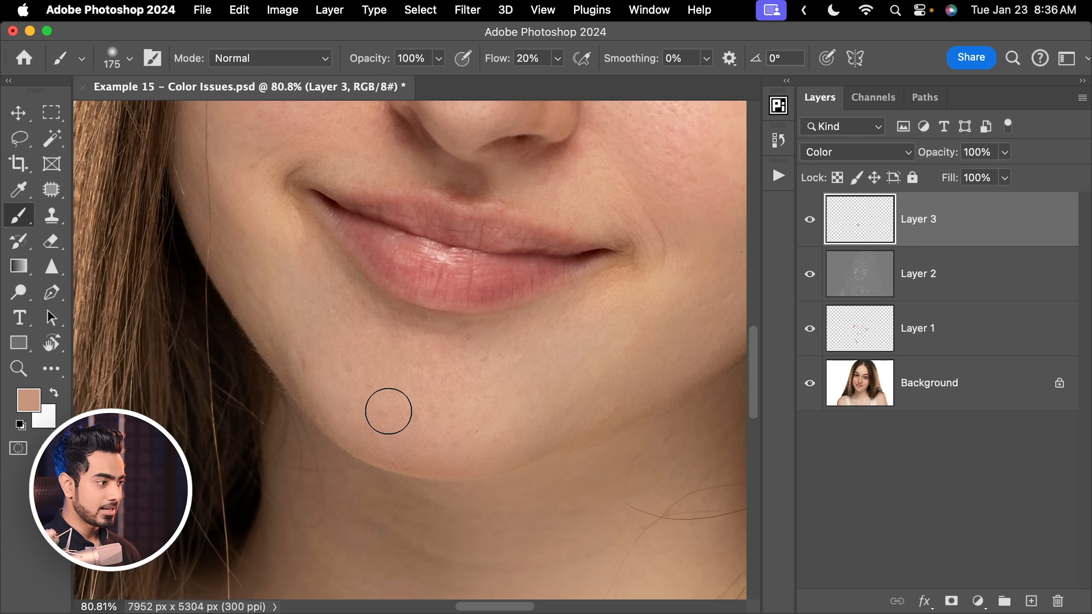
pyautogui.keyDown('alt'); pyautogui.click(487, 341); pyautogui.keyUp('alt')
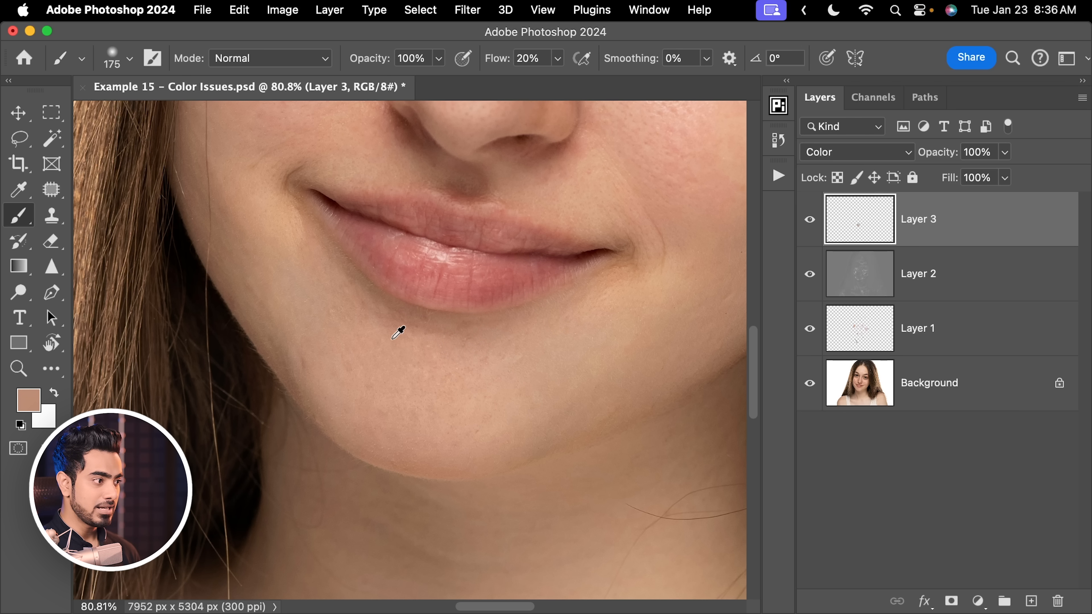
pyautogui.keyDown('alt'); pyautogui.click(390, 318); pyautogui.keyUp('alt')
pyautogui.keyDown('alt'); pyautogui.click(483, 433); pyautogui.keyUp('alt')
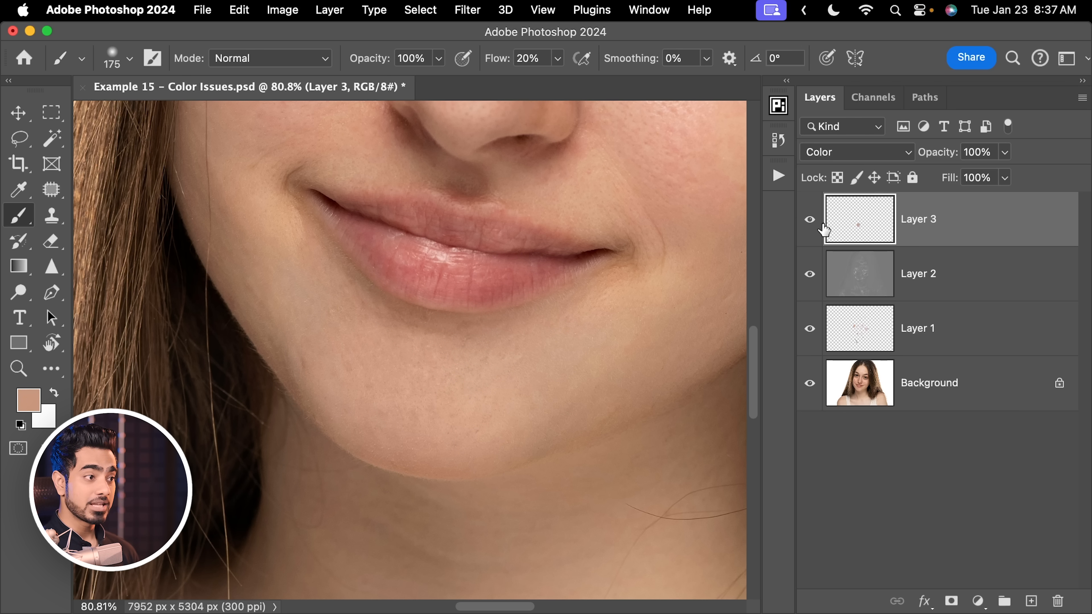
pyautogui.click(809, 223)
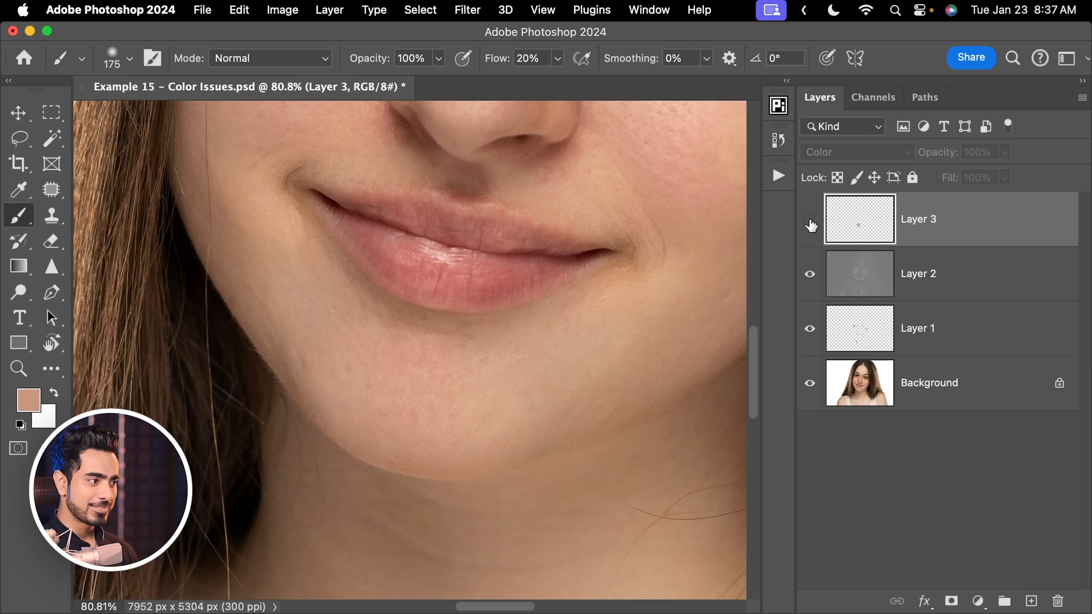
pyautogui.click(810, 221)
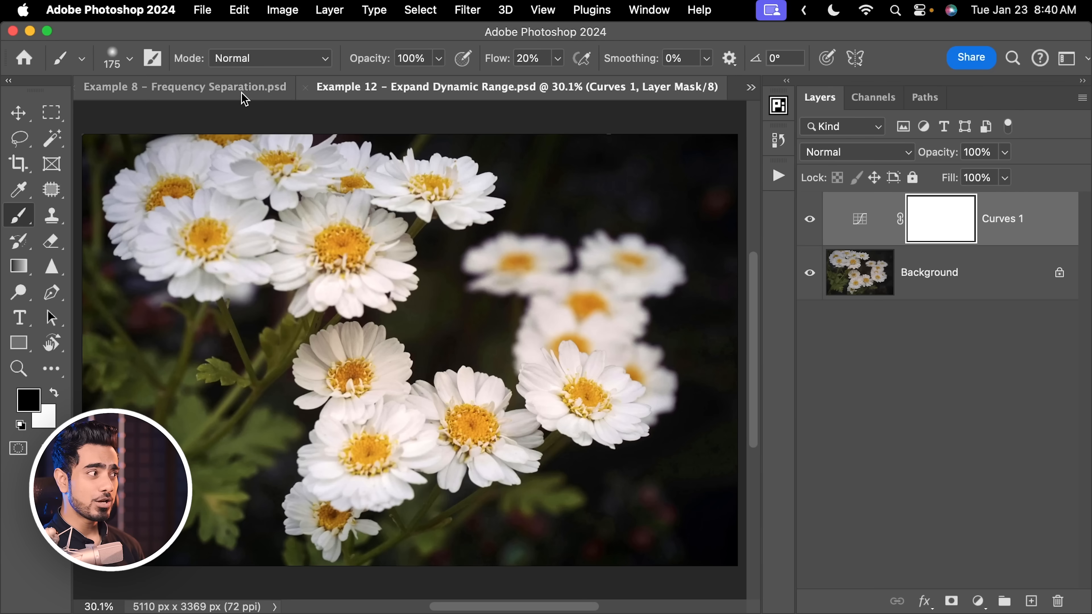
# View Example 8 – Frequency Separation.psd, return to Example 12 – Expand Dynamic Range.psd, and review the list of open documents.
pyautogui.click(242, 94)
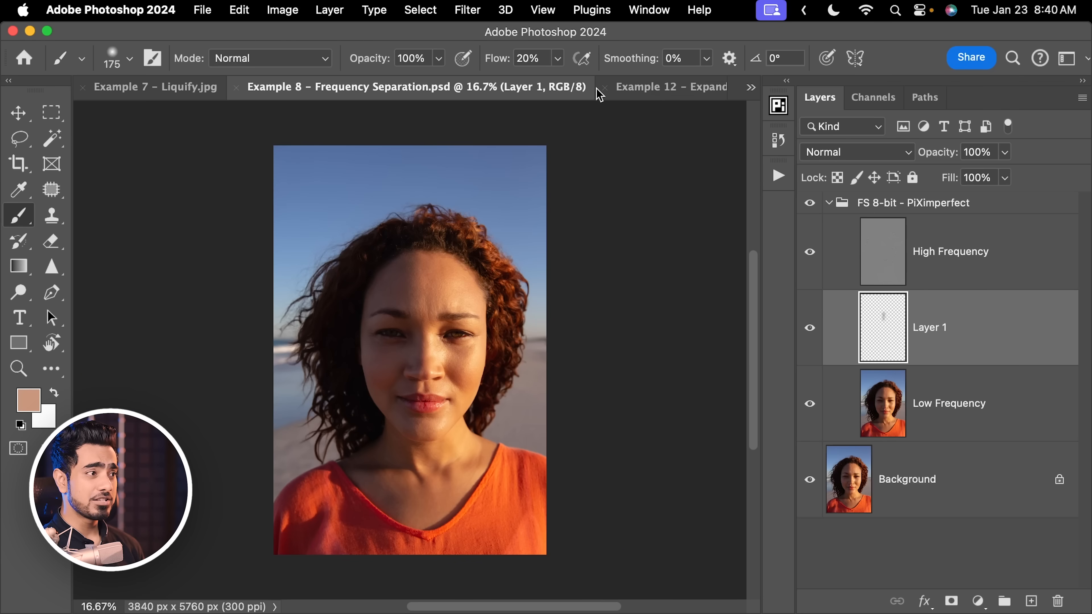
pyautogui.click(611, 89)
pyautogui.click(753, 91)
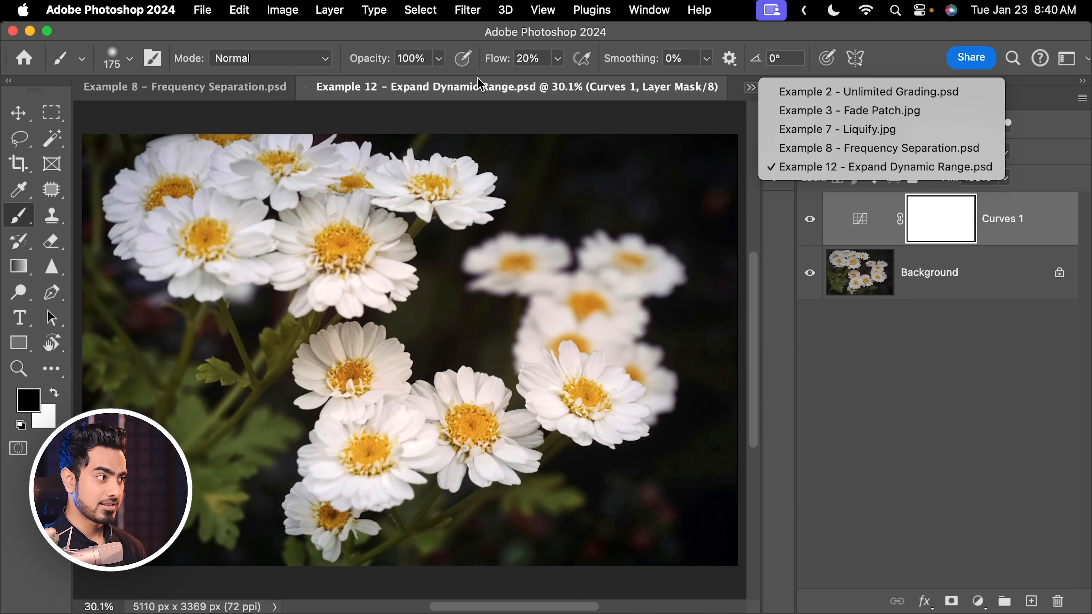
pyautogui.click(398, 34)
# Set up a PDF Presentation from all open files, output as a Presentation advancing every 5 seconds with no transition.
pyautogui.click(197, 11)
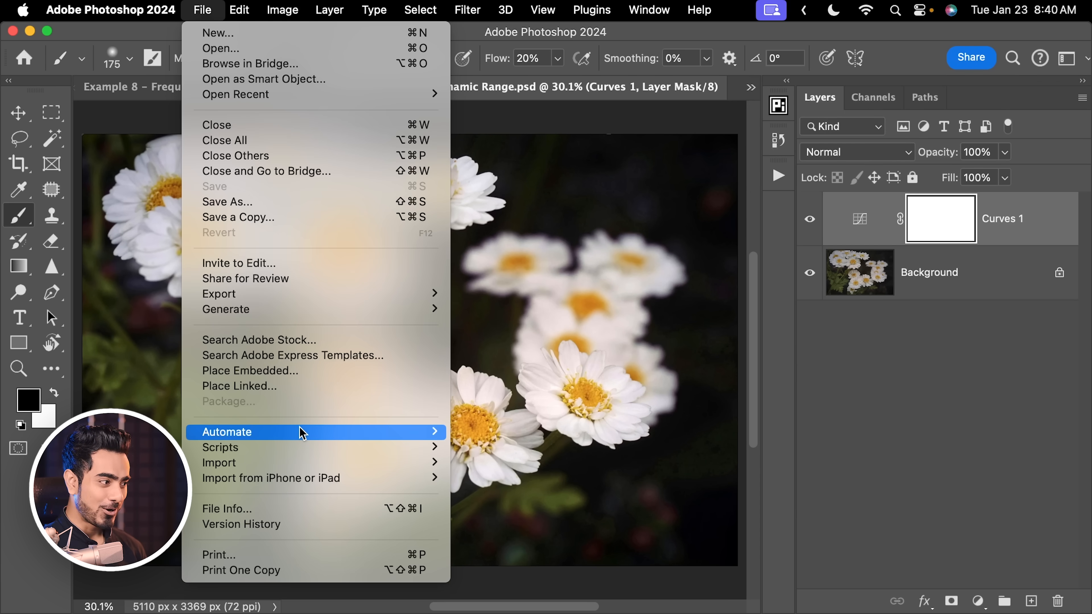
pyautogui.moveTo(378, 433)
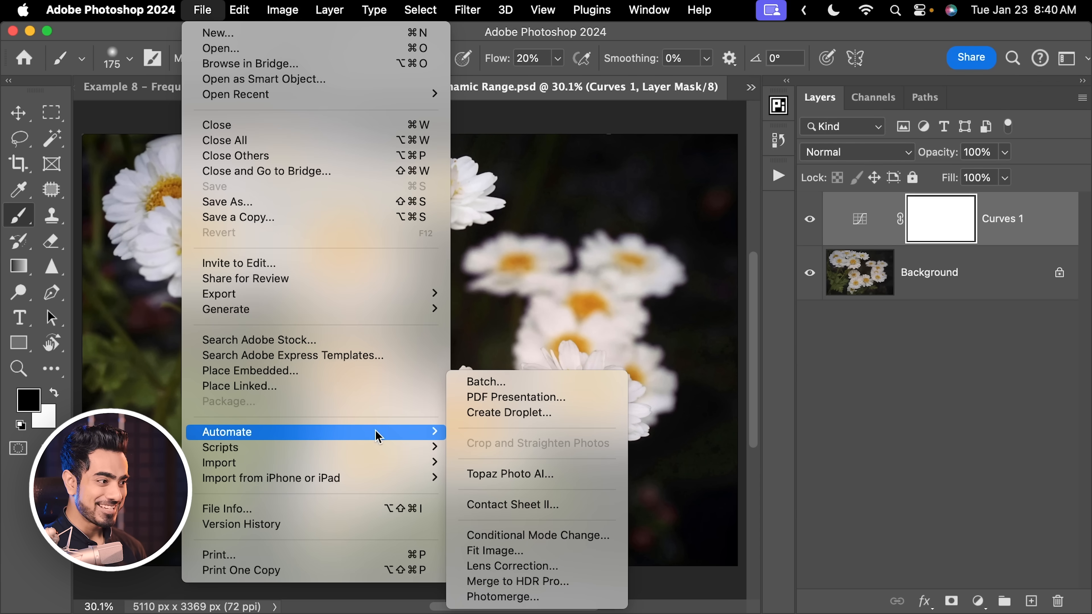
pyautogui.click(535, 397)
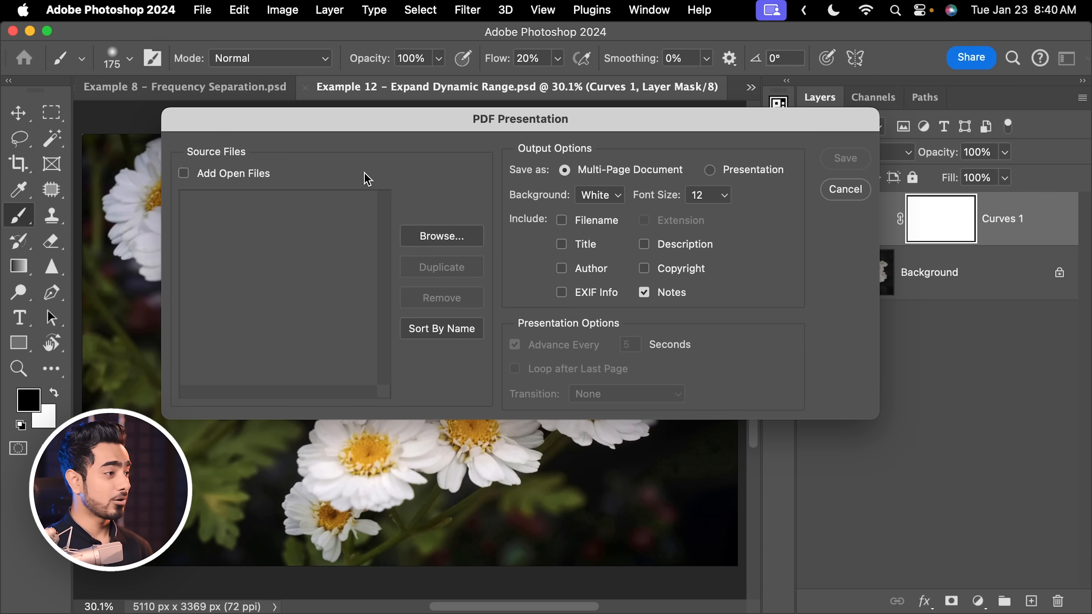
pyautogui.click(184, 173)
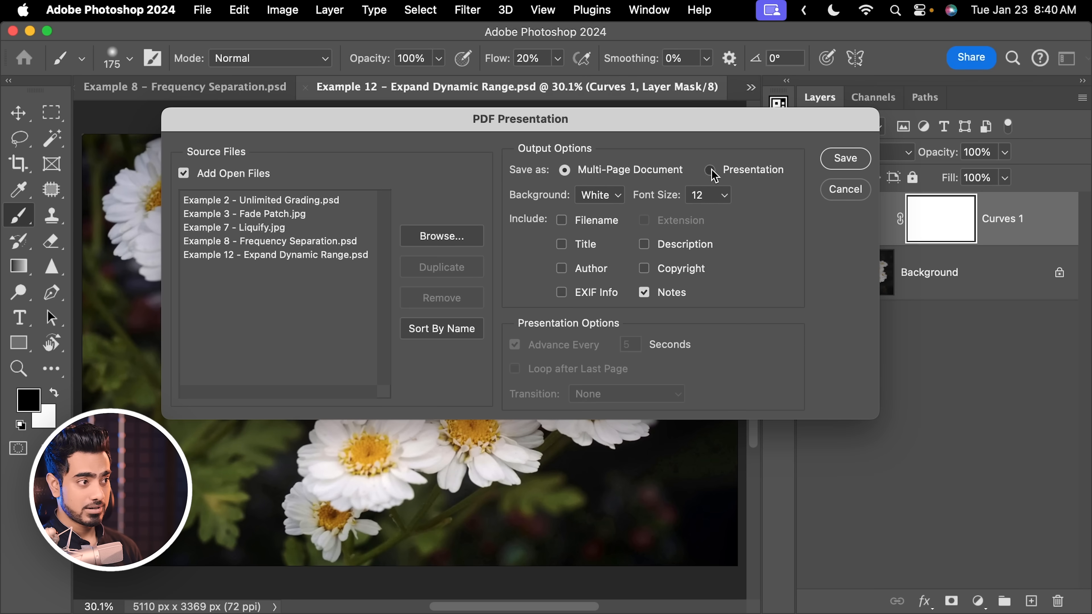
pyautogui.click(712, 172)
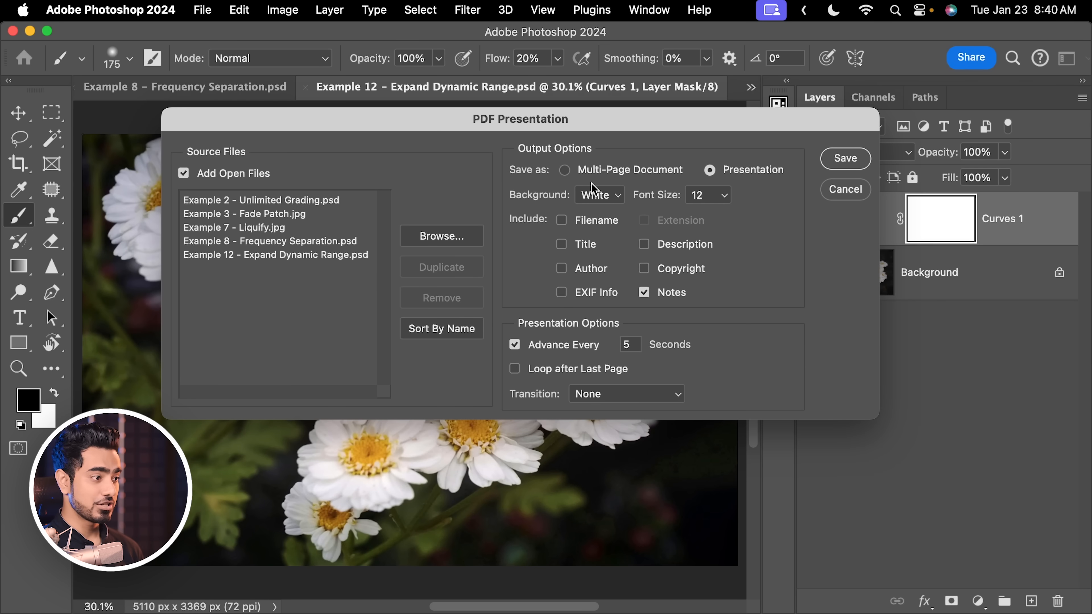
pyautogui.click(588, 399)
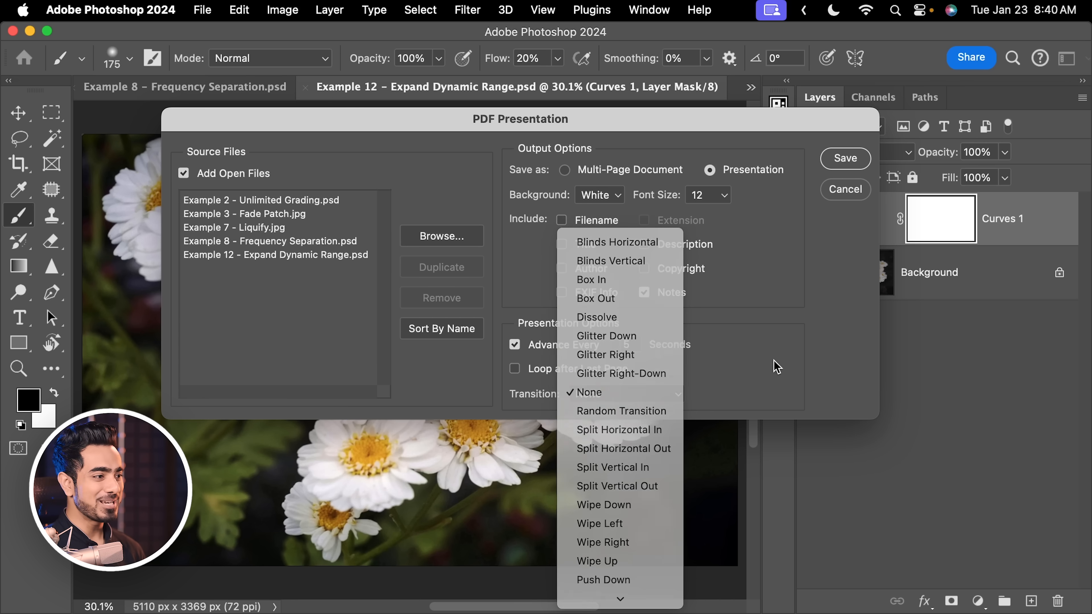
pyautogui.click(776, 370)
# Save the slideshow as Presentation.pdf in the Final Examples folder using the modified High Quality Print preset.
pyautogui.click(846, 159)
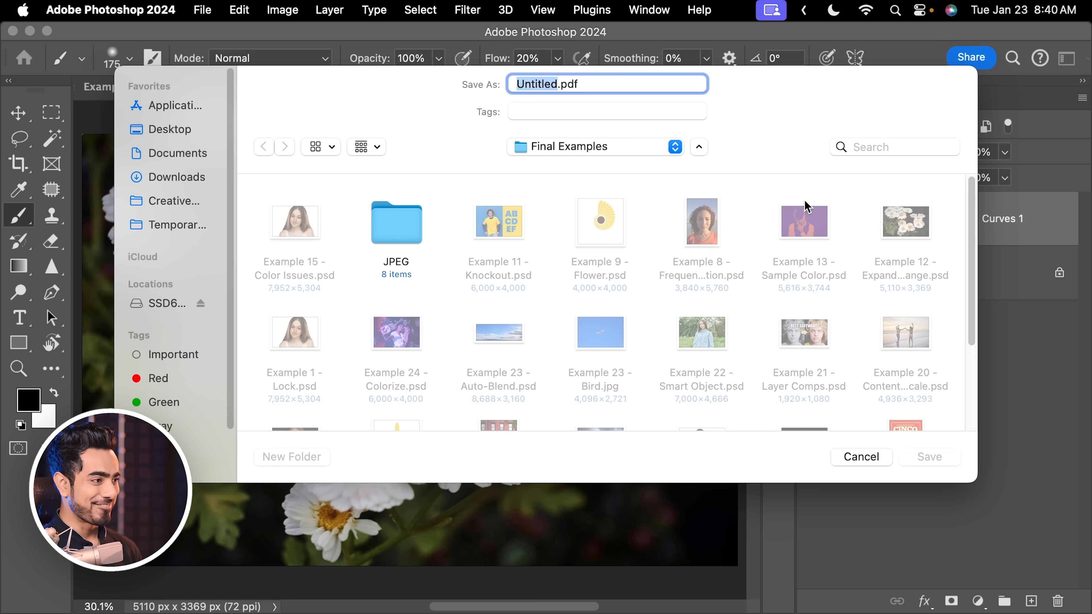
pyautogui.write('Presentation')
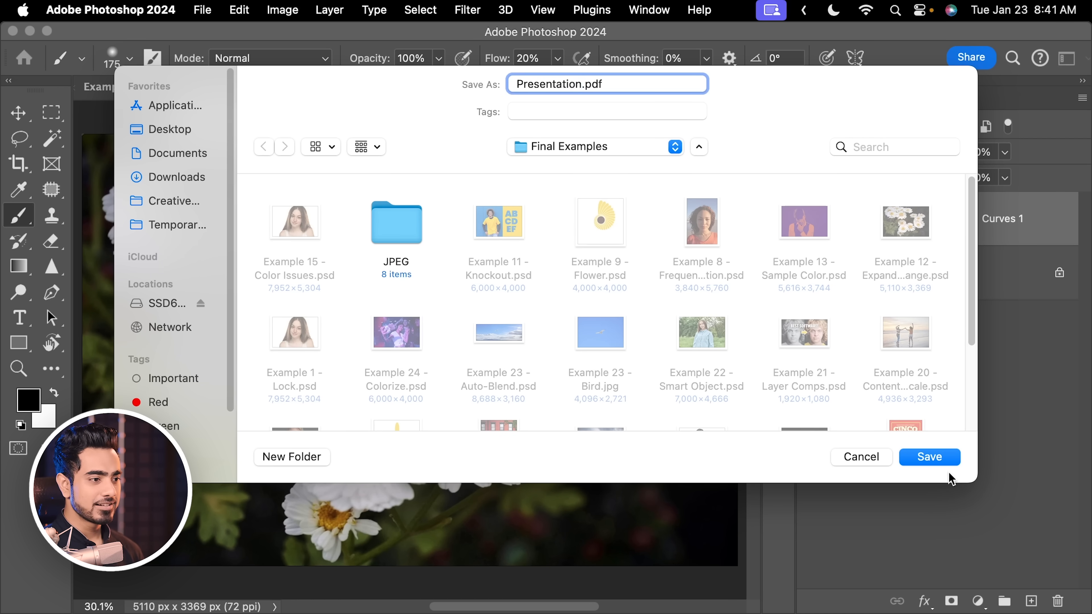
pyautogui.click(929, 459)
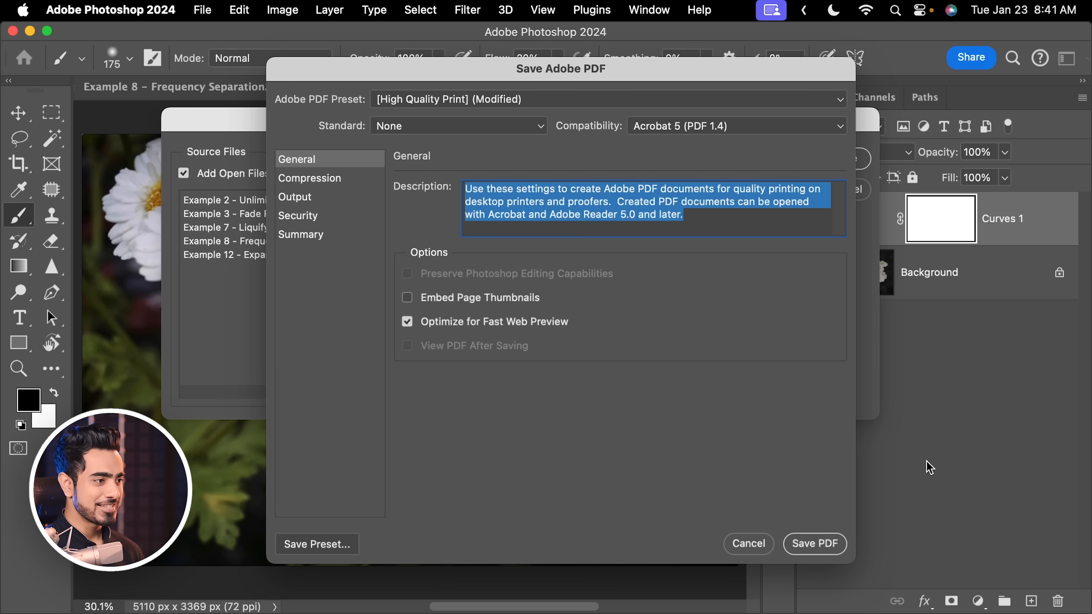
pyautogui.click(316, 183)
pyautogui.click(308, 199)
pyautogui.click(317, 179)
pyautogui.click(323, 165)
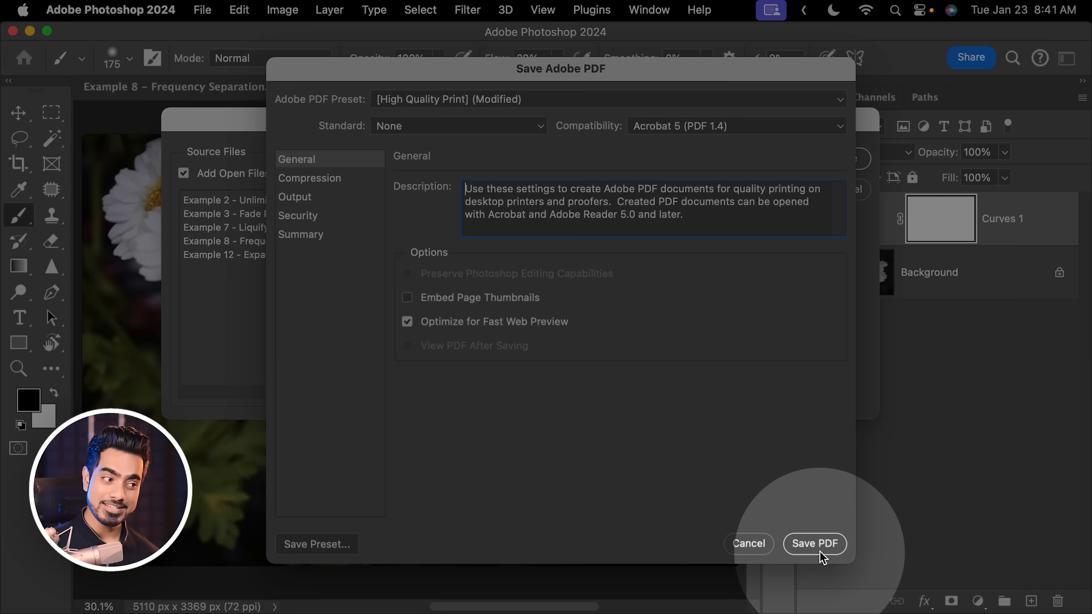
pyautogui.click(818, 546)
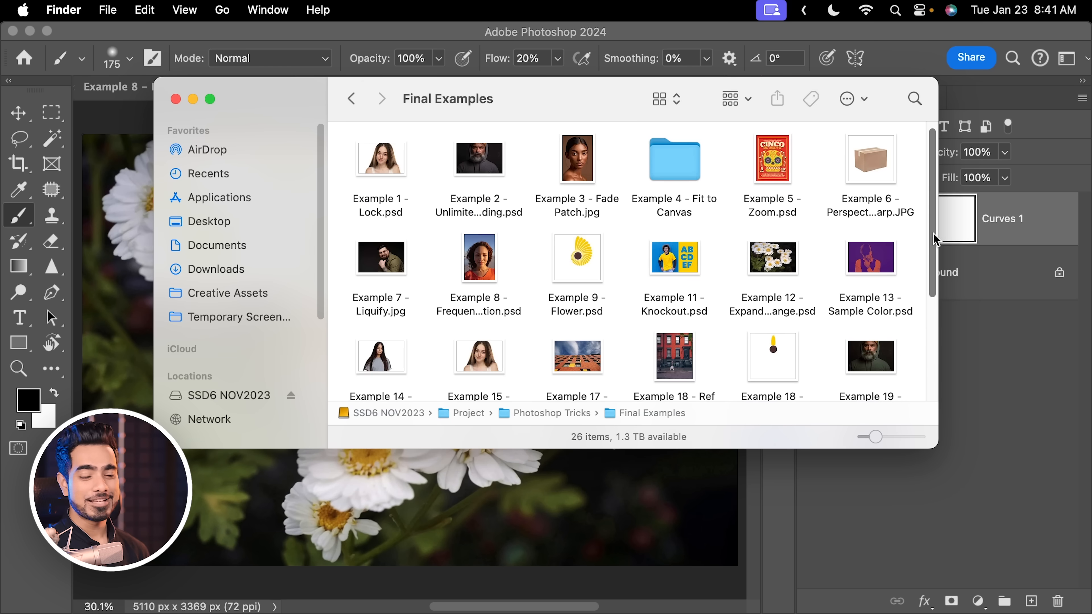
# Open Presentation.pdf from the Final Examples folder in Finder and view its slides.
pyautogui.scroll(-5, 935, 240)
pyautogui.moveTo(488, 351)
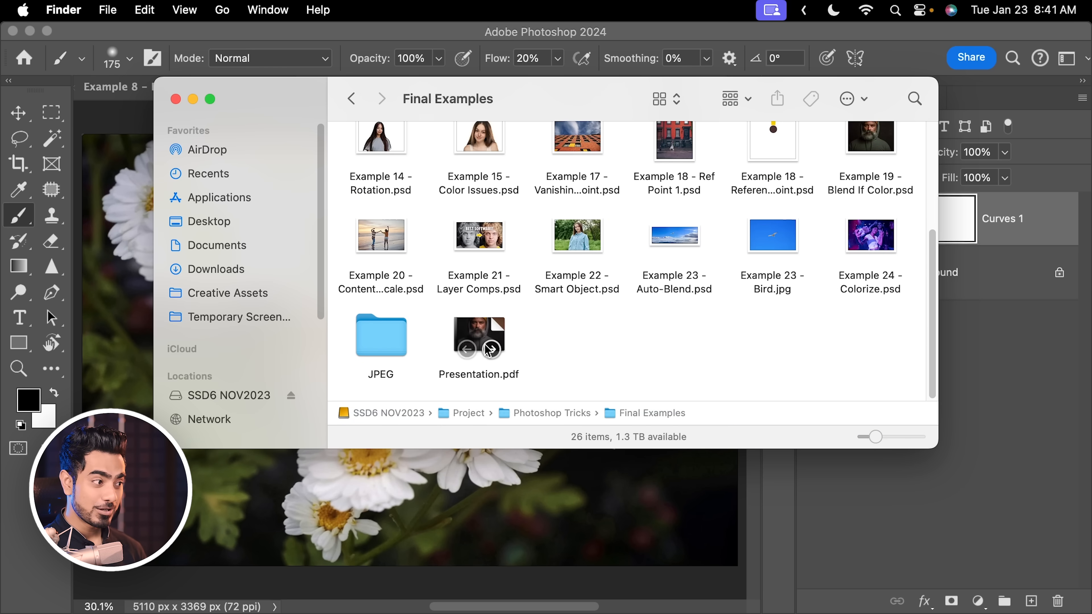
pyautogui.doubleClick(488, 326)
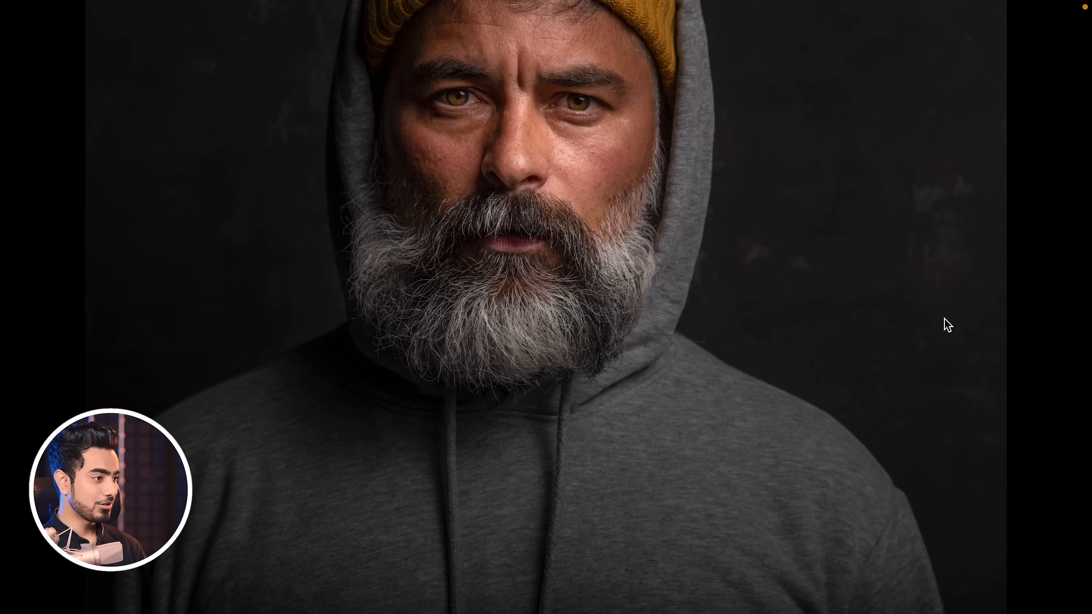
pyautogui.click(945, 319)
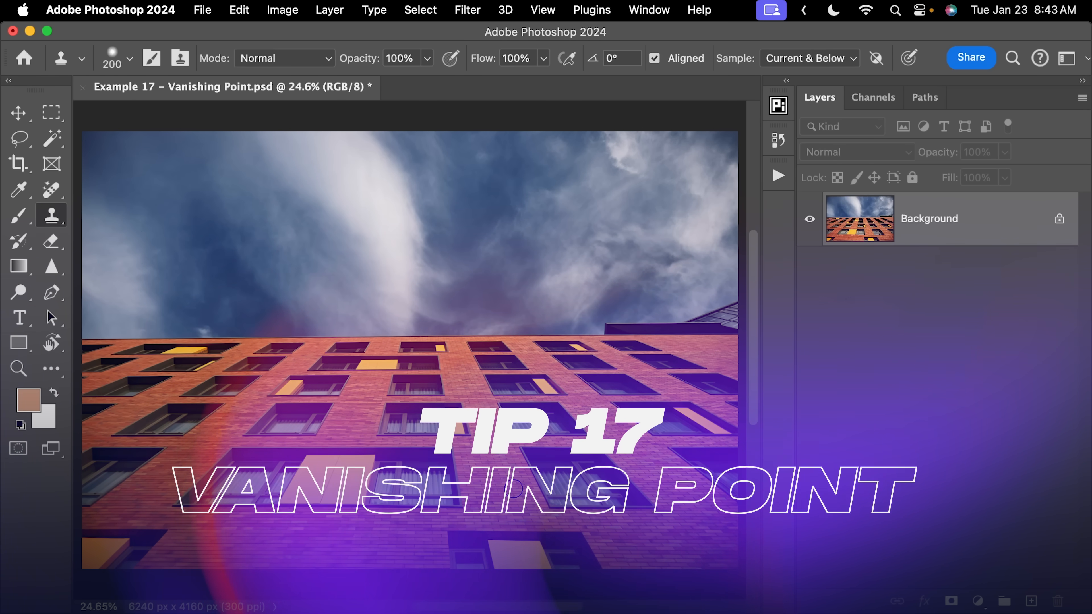
# Try to cover the left edge of the large dark window with brick using a size 200 Clone Stamp.
pyautogui.moveTo(577, 478); pyautogui.dragTo(638, 466)
pyautogui.moveTo(600, 462); pyautogui.dragTo(561, 418)
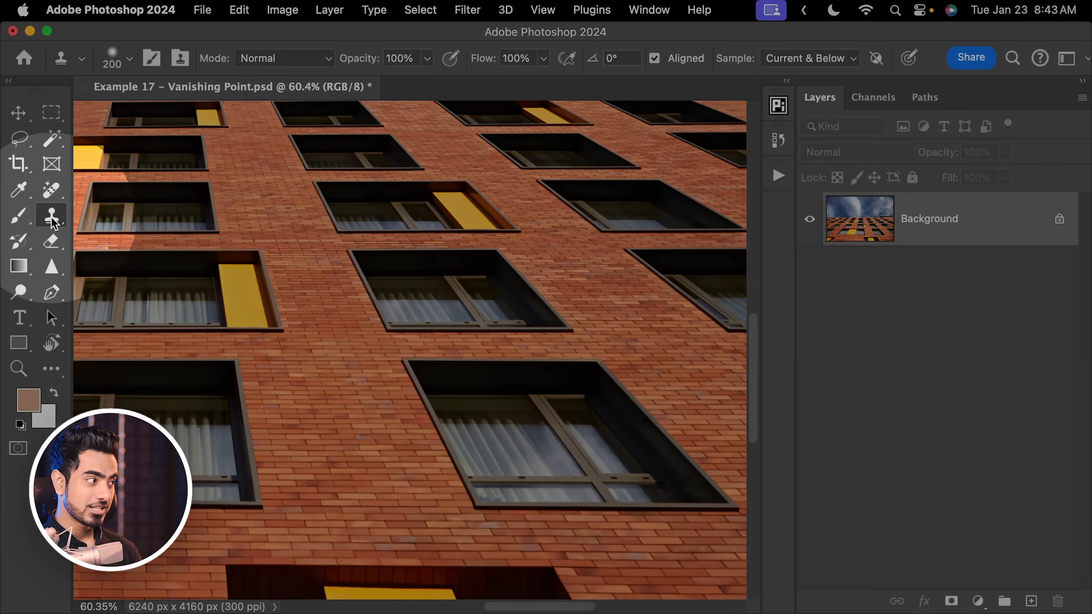
pyautogui.press('alt')
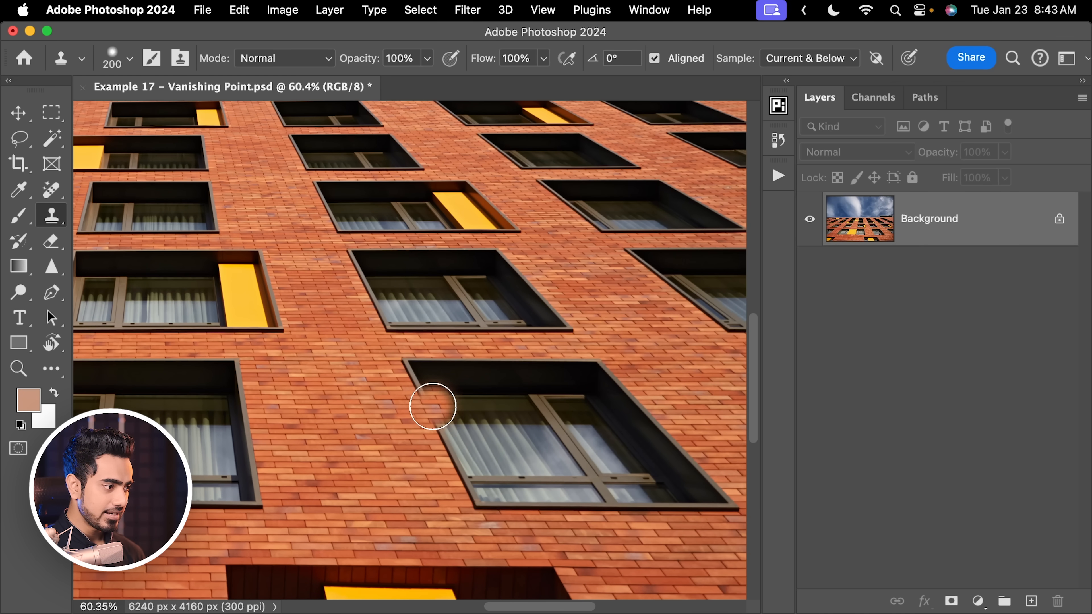
pyautogui.moveTo(430, 399)
pyautogui.mouseDown()
pyautogui.moveTo(412, 365)
pyautogui.moveTo(465, 488)
pyautogui.moveTo(449, 379)
pyautogui.mouseUp()
pyautogui.moveTo(460, 418)
pyautogui.mouseDown()
pyautogui.moveTo(465, 477)
pyautogui.moveTo(482, 491)
pyautogui.mouseUp()
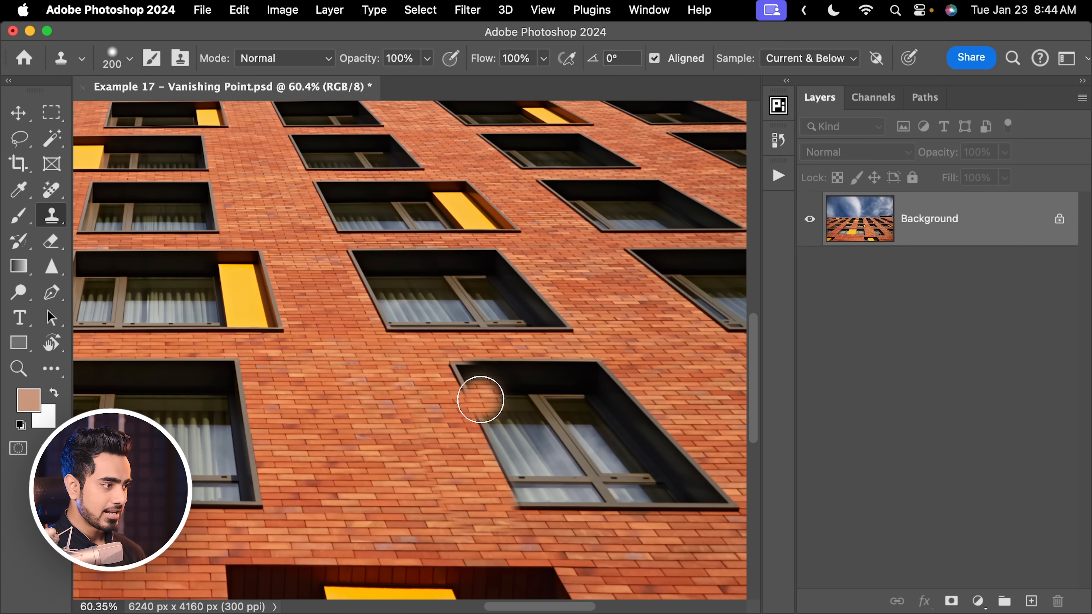
pyautogui.moveTo(482, 400)
pyautogui.mouseDown()
pyautogui.moveTo(473, 378)
pyautogui.moveTo(512, 478)
pyautogui.moveTo(527, 470)
pyautogui.moveTo(527, 390)
pyautogui.moveTo(556, 505)
pyautogui.mouseUp()
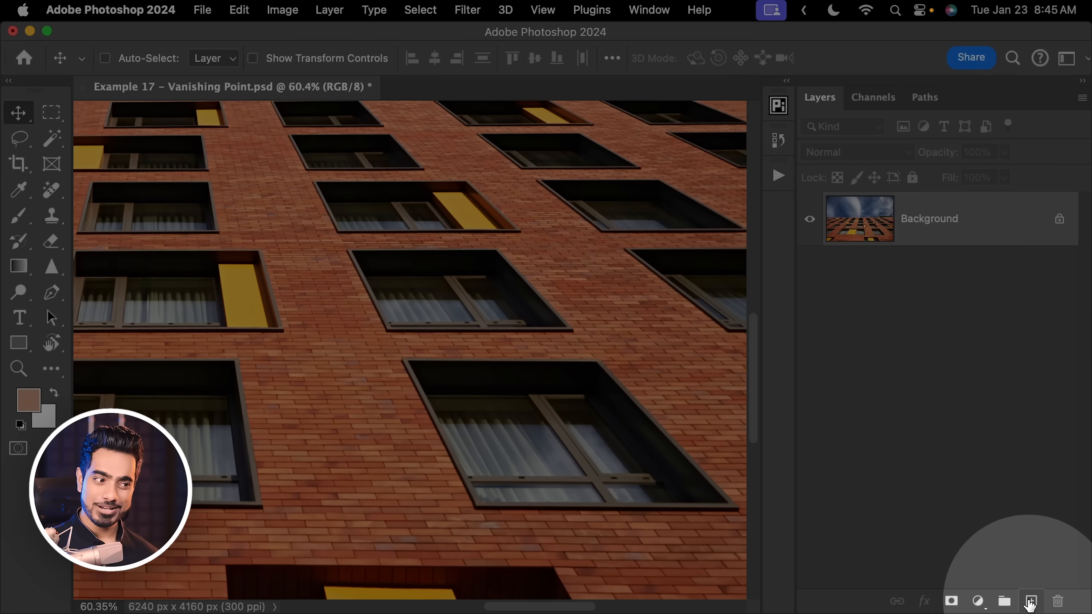
# Add a new empty layer above Background and open the Vanishing Point filter on it.
pyautogui.click(1031, 602)
pyautogui.click(467, 10)
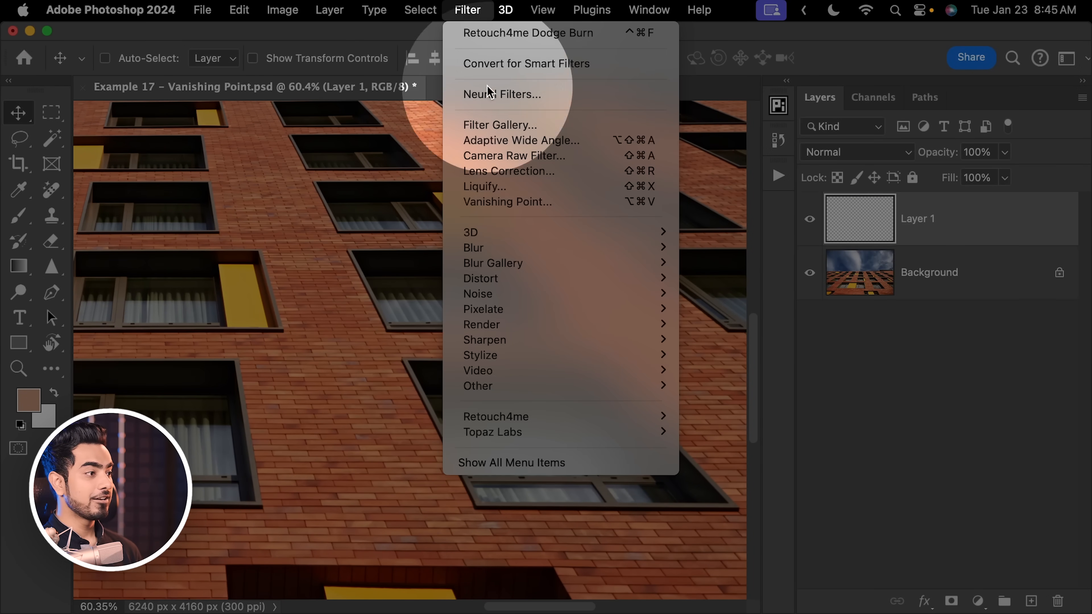
pyautogui.click(506, 202)
pyautogui.scroll(4, 824, 461)
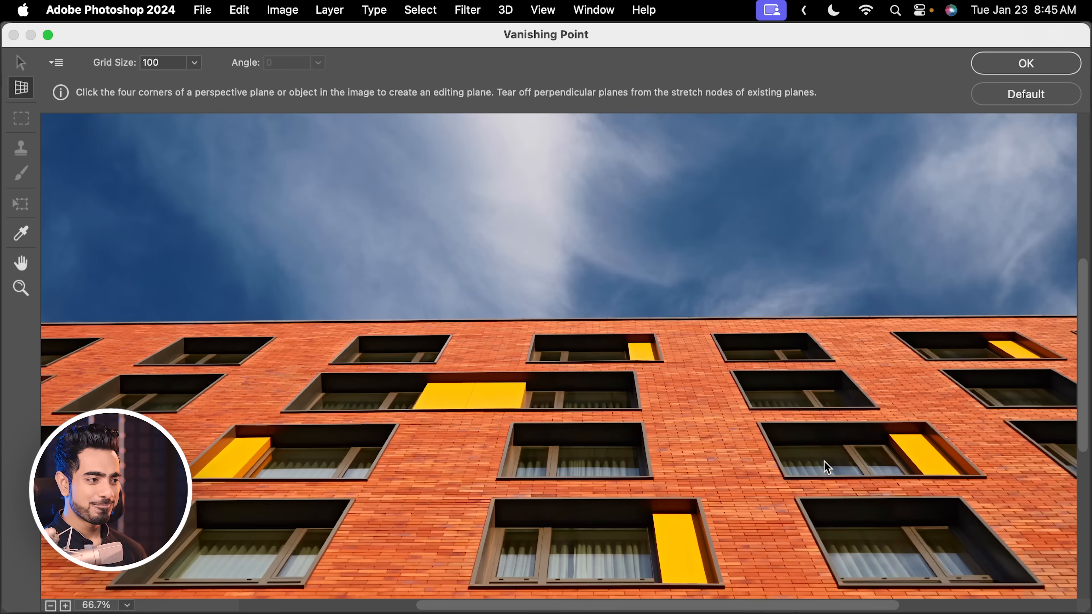
# Create a four-corner perspective plane around the large dark window and adjust its lower-right corner to match the brick lines.
pyautogui.click(431, 509)
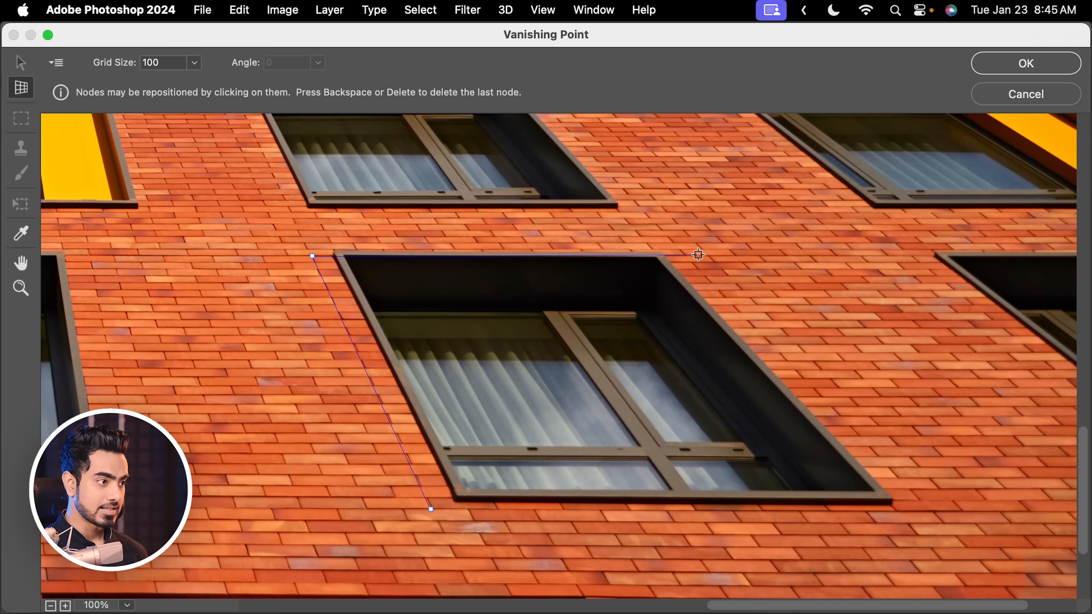
pyautogui.click(929, 509)
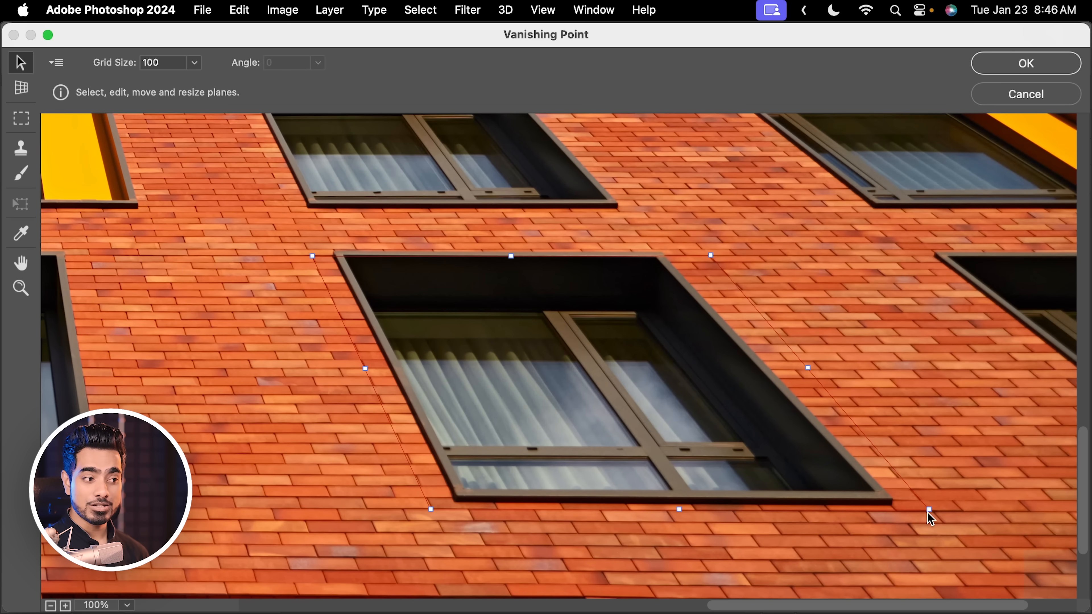
pyautogui.moveTo(929, 511); pyautogui.dragTo(967, 513)
pyautogui.press('super+0')
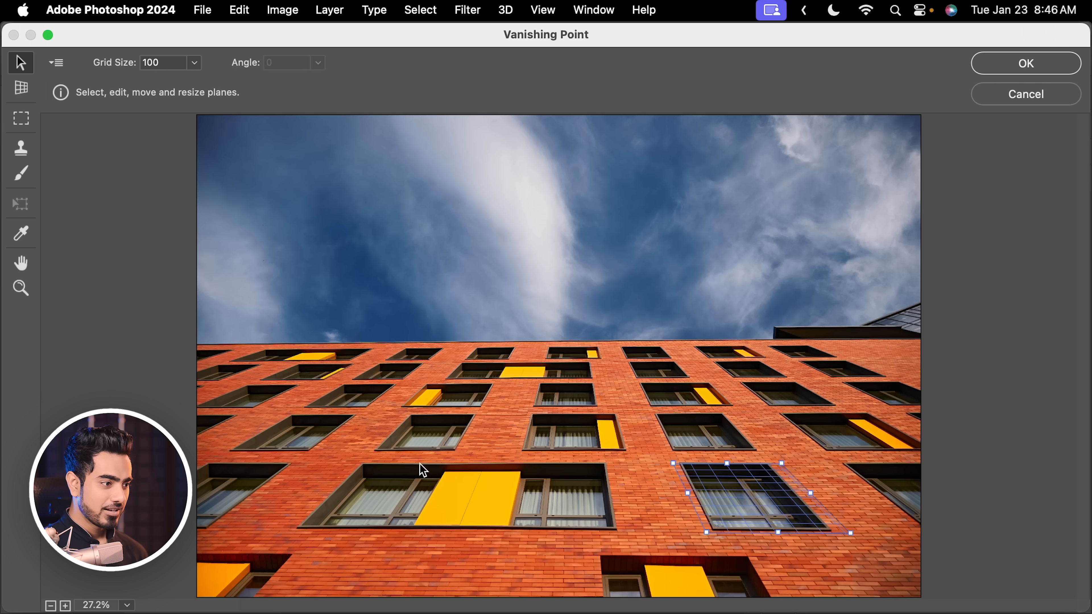
# Stretch the perspective plane sideways, up and down so it spans the lower rows of windows on the facade.
pyautogui.moveTo(688, 494); pyautogui.dragTo(282, 487)
pyautogui.moveTo(811, 494); pyautogui.dragTo(938, 494)
pyautogui.moveTo(592, 461); pyautogui.dragTo(586, 378)
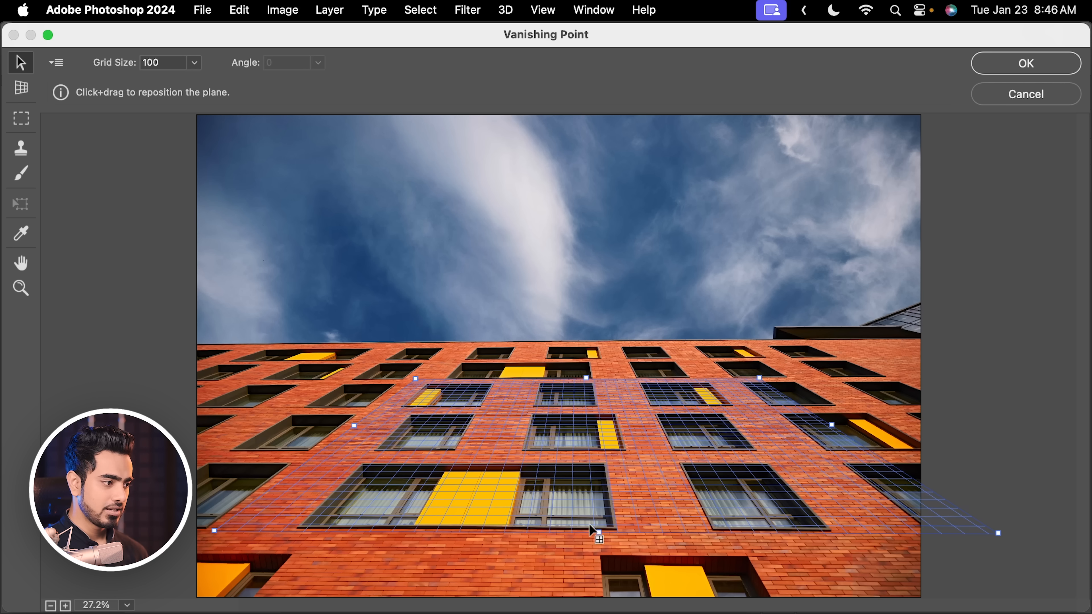
pyautogui.moveTo(599, 531); pyautogui.dragTo(604, 589)
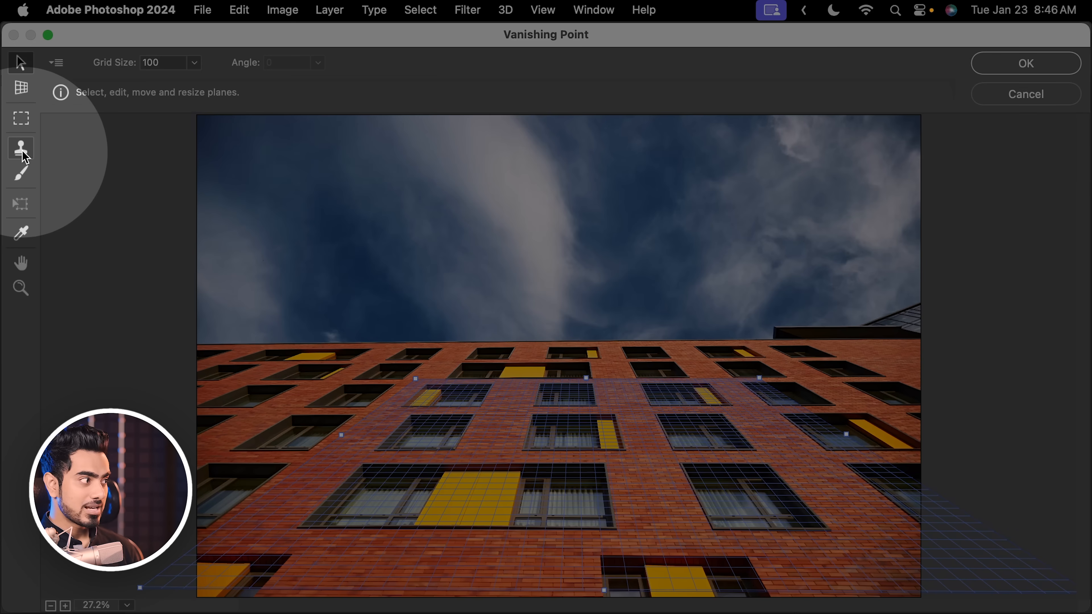
# Clone brickwork over the whole window with Vanishing Point's Stamp tool at diameter 100 and hardness 50, and compare with Layer 1 hidden.
pyautogui.click(22, 150)
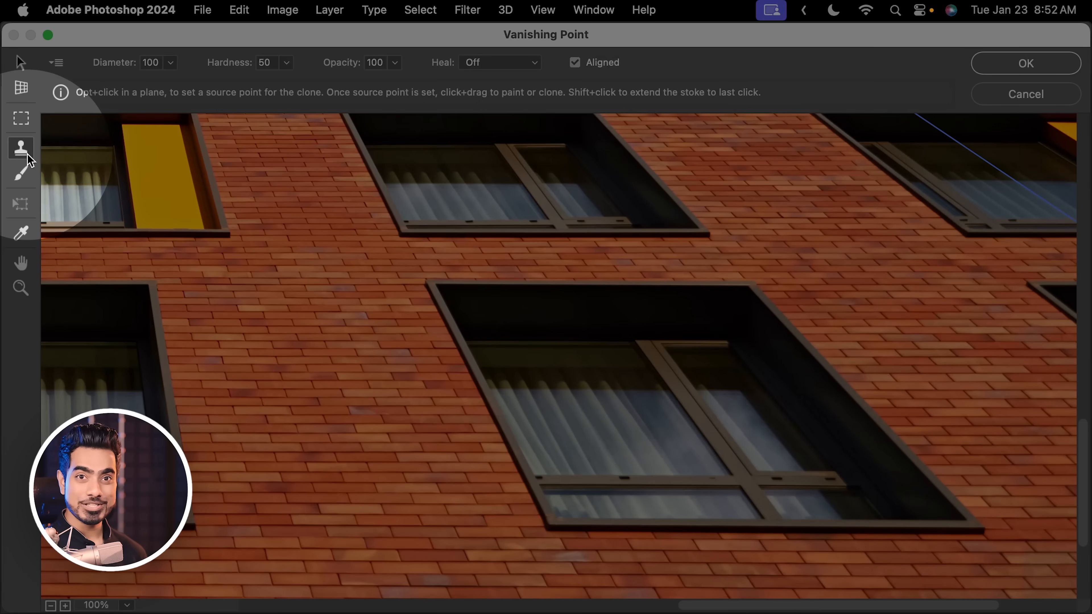
pyautogui.press('alt')
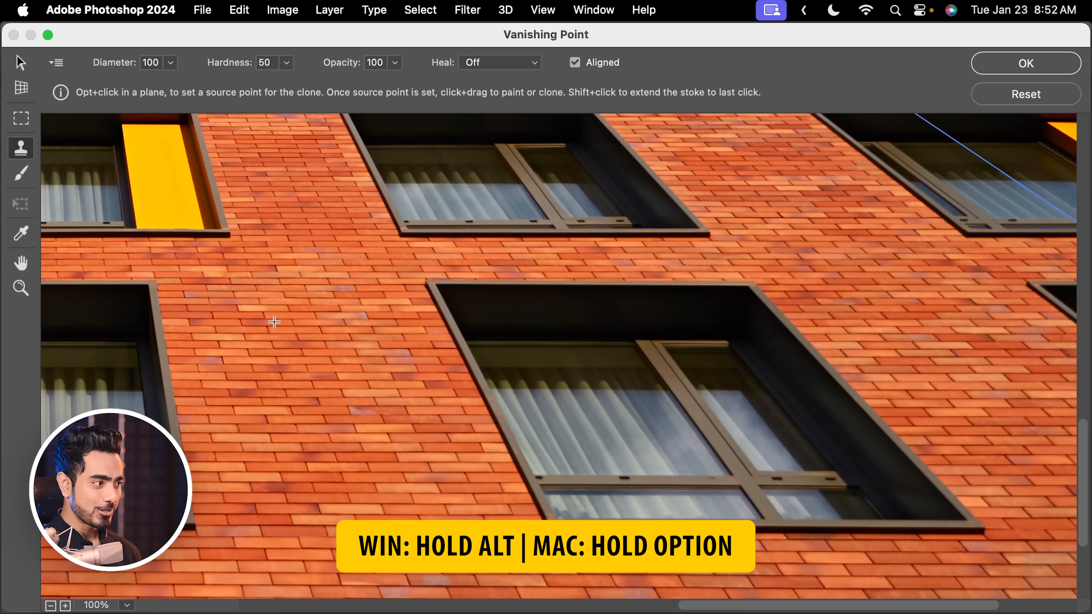
pyautogui.keyDown('alt'); pyautogui.click(269, 323); pyautogui.keyUp('alt')
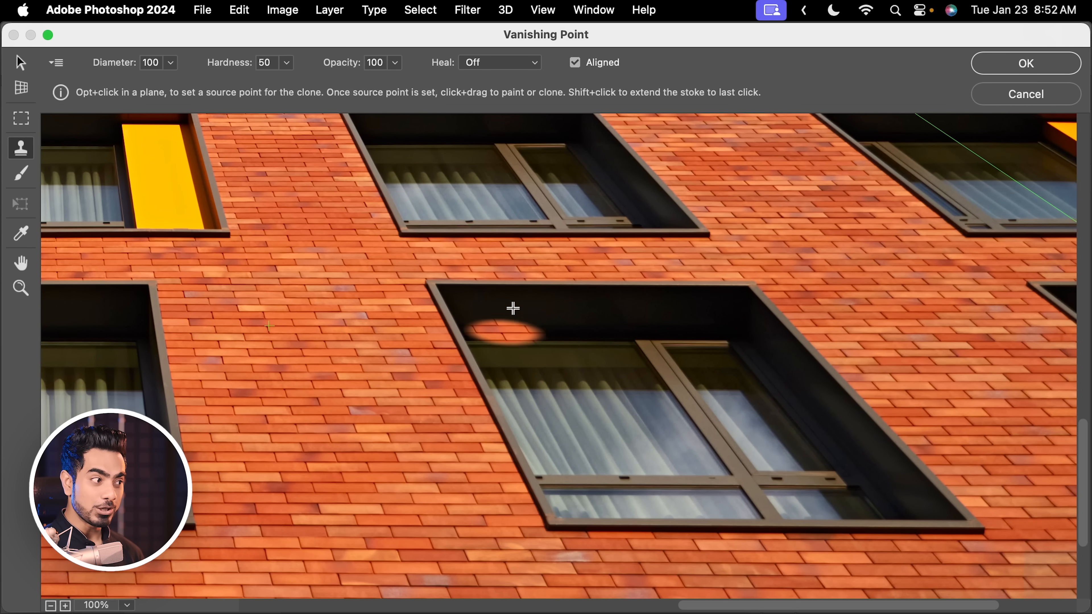
pyautogui.moveTo(475, 305)
pyautogui.mouseDown()
pyautogui.moveTo(536, 479)
pyautogui.moveTo(519, 300)
pyautogui.moveTo(636, 482)
pyautogui.moveTo(623, 327)
pyautogui.moveTo(602, 285)
pyautogui.moveTo(792, 504)
pyautogui.moveTo(843, 514)
pyautogui.moveTo(757, 288)
pyautogui.moveTo(928, 498)
pyautogui.moveTo(882, 508)
pyautogui.moveTo(670, 301)
pyautogui.moveTo(710, 379)
pyautogui.moveTo(797, 434)
pyautogui.moveTo(770, 310)
pyautogui.mouseUp()
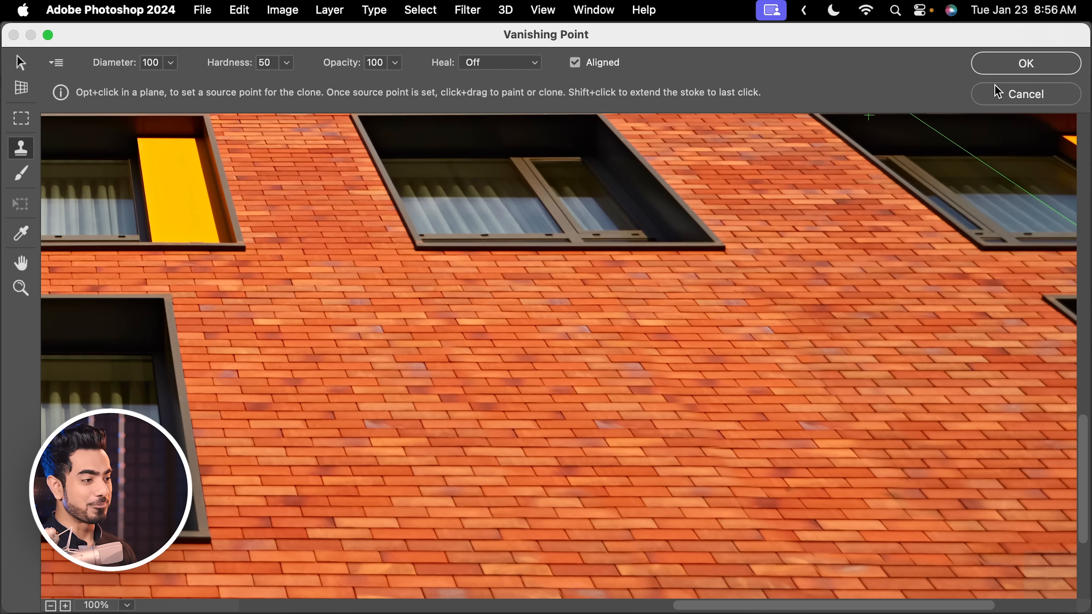
pyautogui.click(1010, 69)
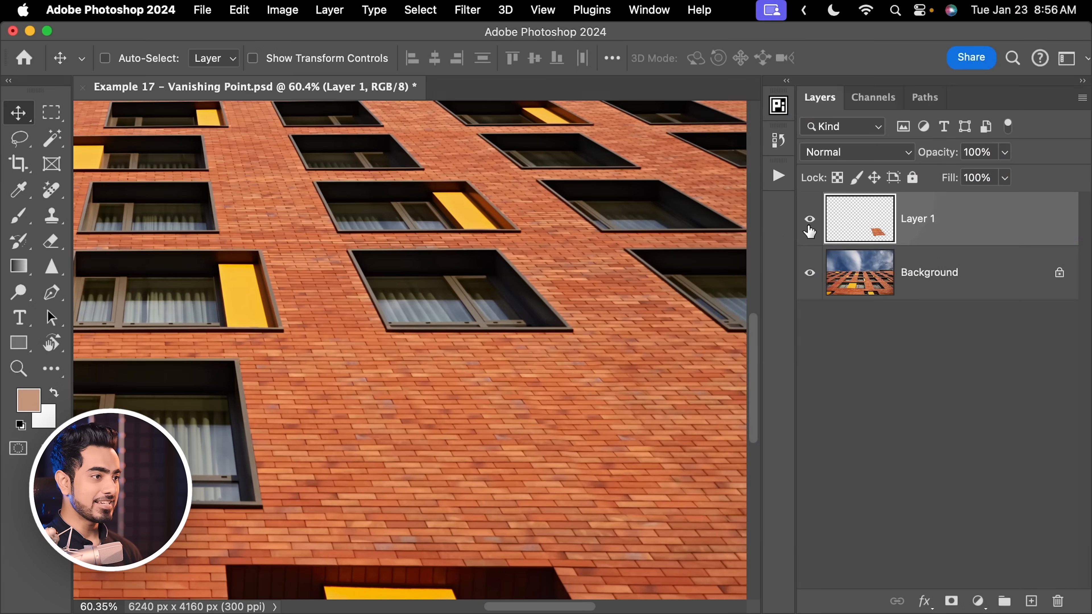
pyautogui.click(810, 222)
pyautogui.click(811, 220)
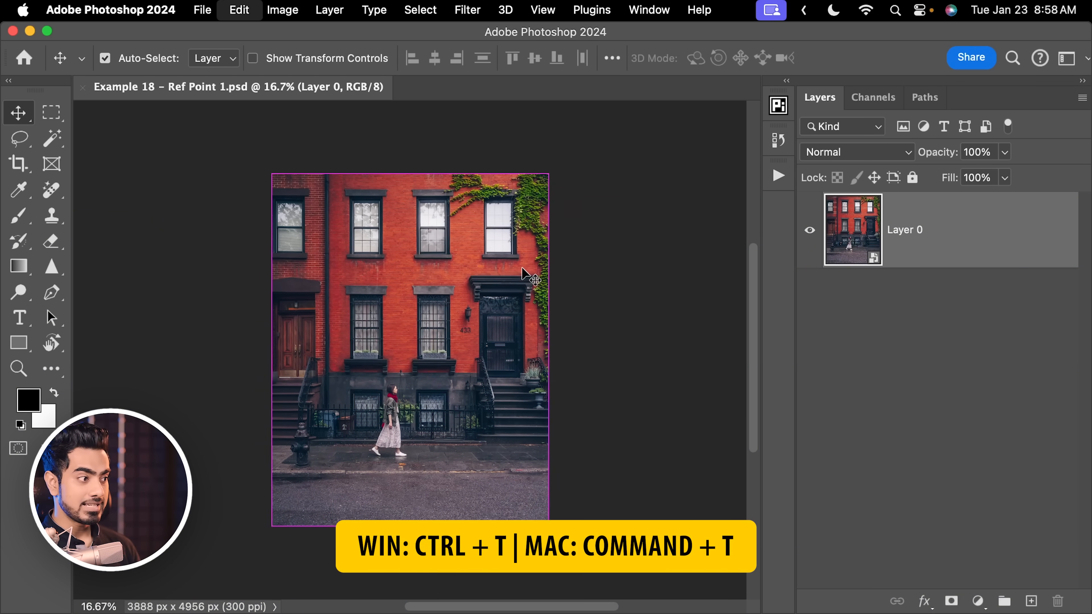
# Begin a Free Transform on Layer 0 and move its reference point from the centre onto the walking woman.
pyautogui.press('super+t')
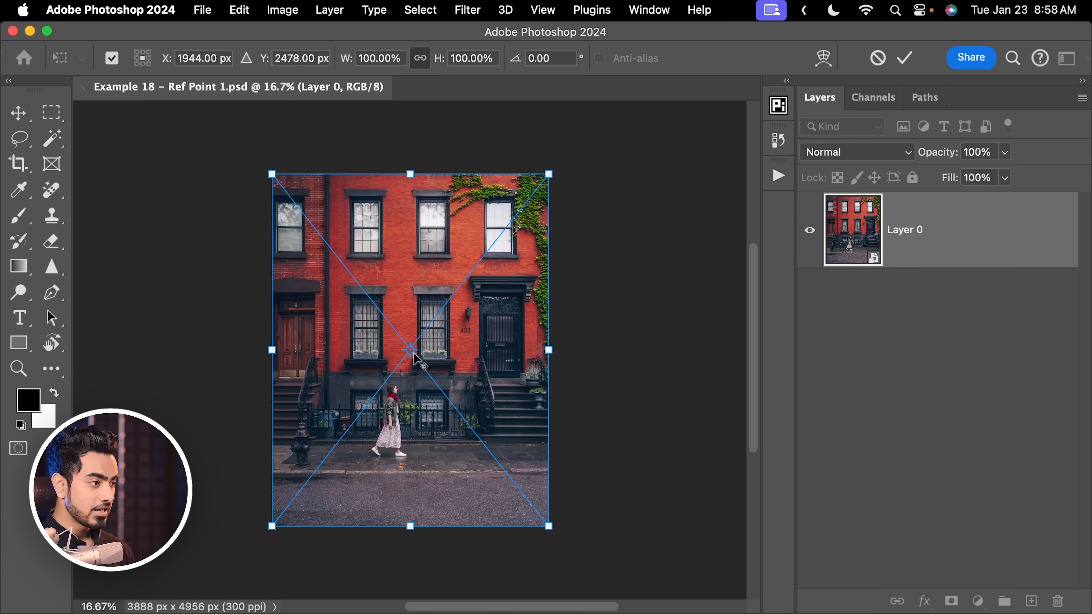
pyautogui.moveTo(411, 353); pyautogui.dragTo(393, 422)
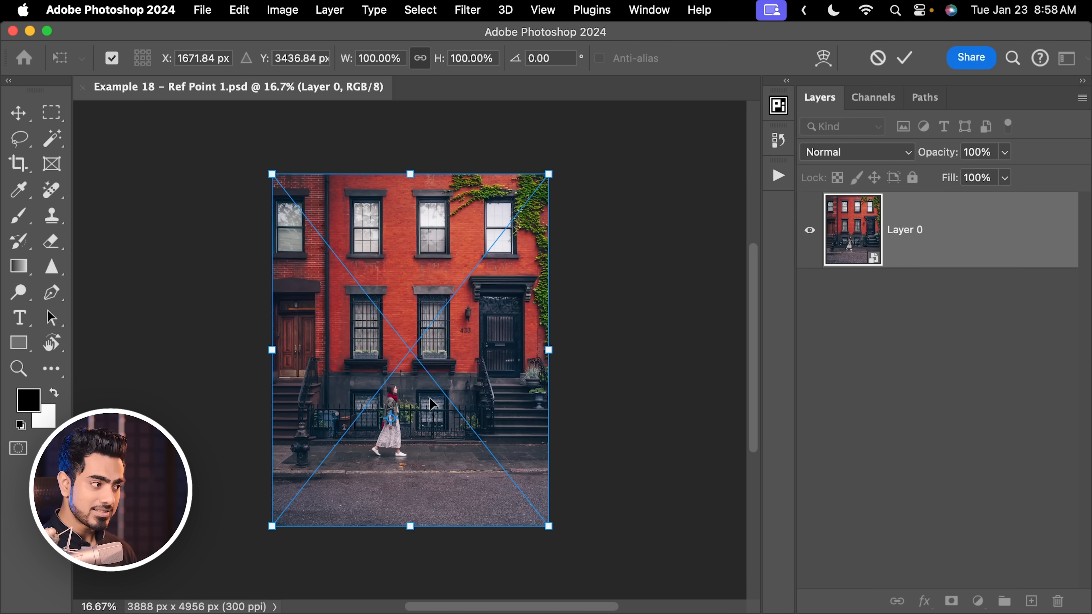
pyautogui.moveTo(441, 382); pyautogui.dragTo(412, 389)
pyautogui.keyDown('super'); pyautogui.click(433, 381); pyautogui.keyUp('super')
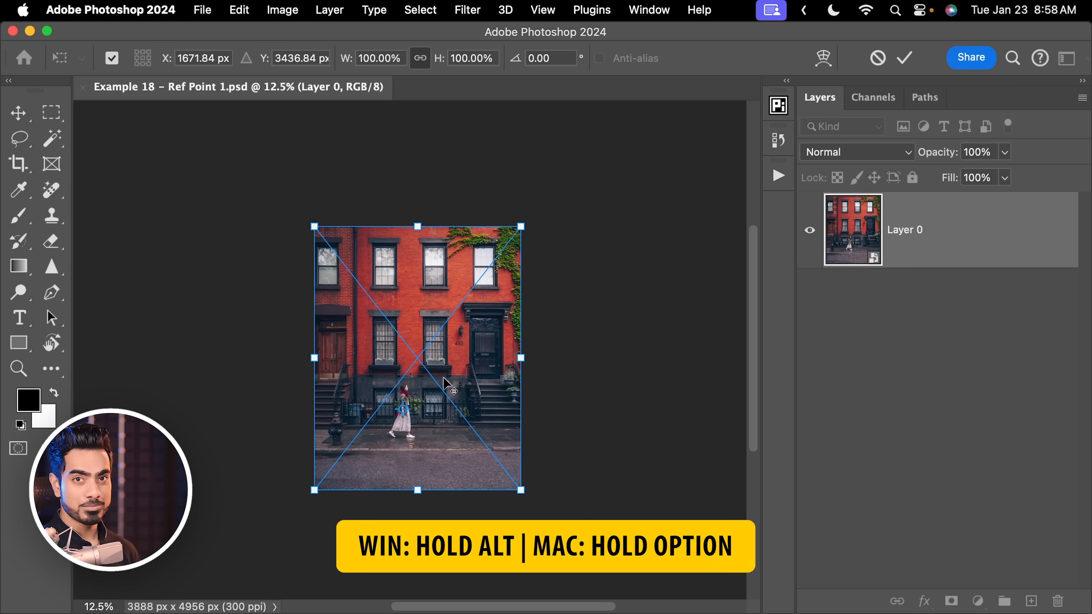
# Try scaling the photo up to about 150% around the relocated reference point, and undo the scaling.
pyautogui.moveTo(521, 226); pyautogui.dragTo(614, 160)
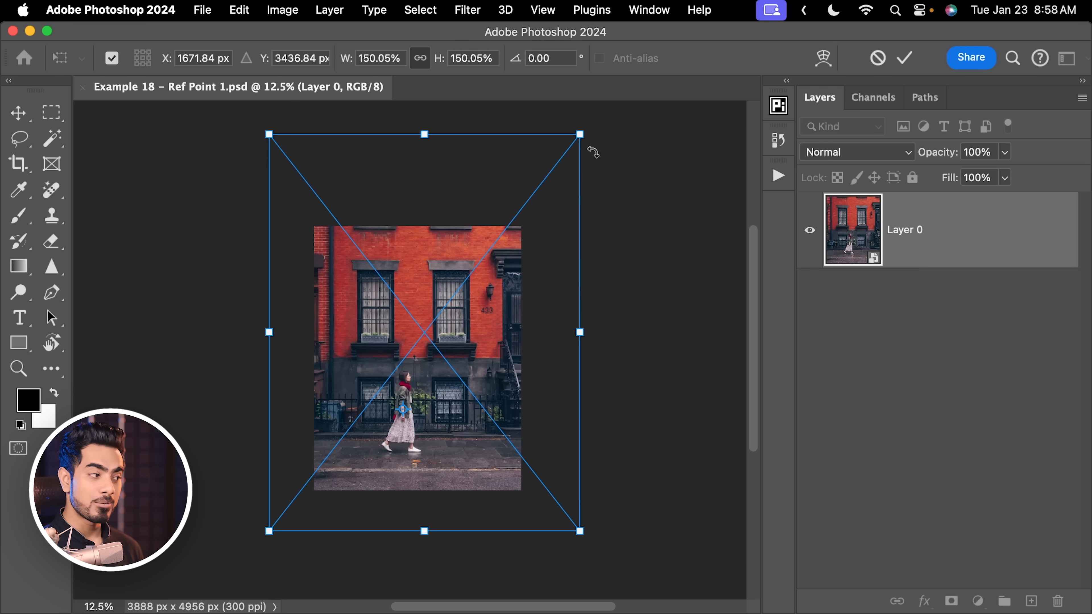
pyautogui.press('super+z')
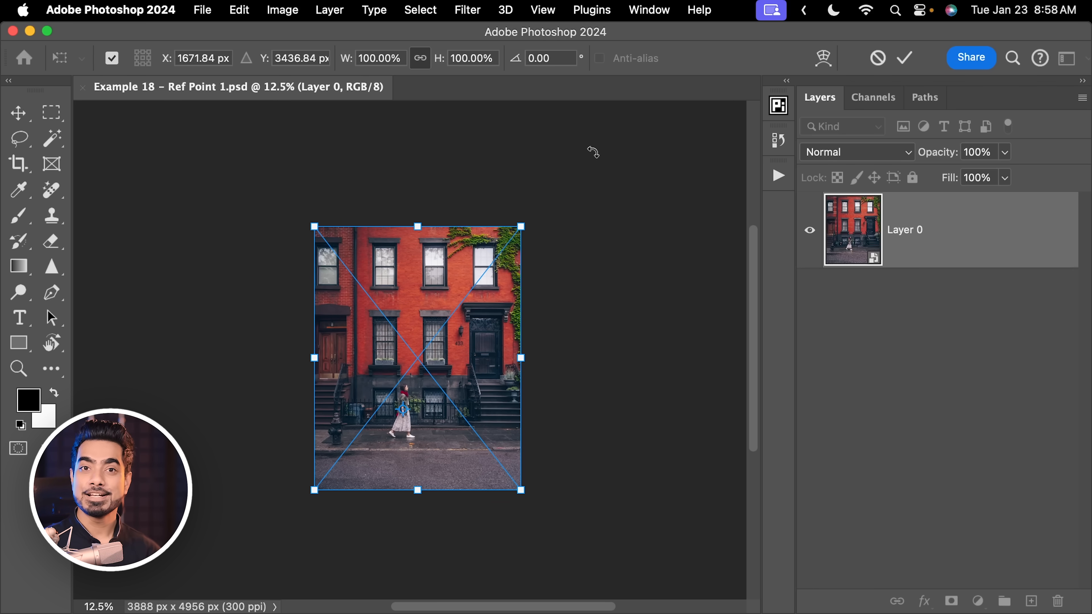
# Place the reference point on the woman's hand, and enlarge the photo to about 129% and rotate it around that point.
pyautogui.press('super+0')
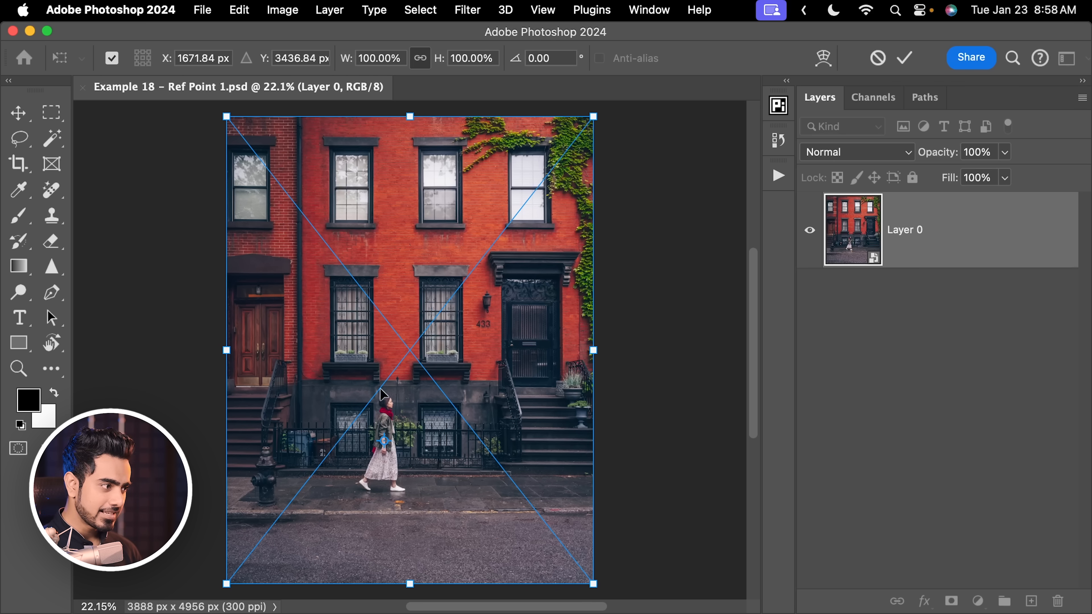
pyautogui.moveTo(385, 443); pyautogui.dragTo(477, 255)
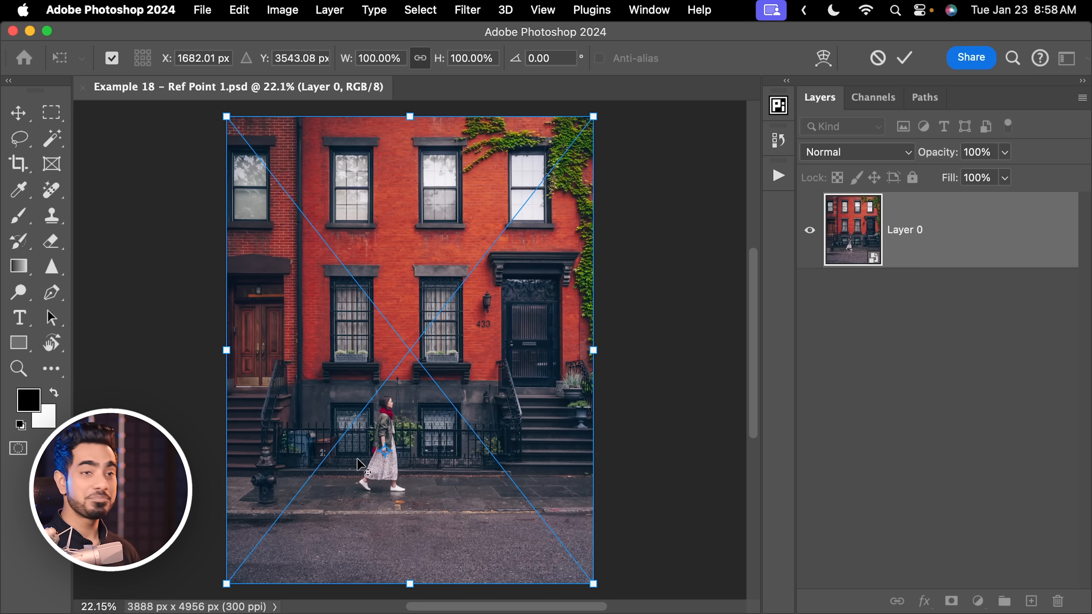
pyautogui.scroll(-2, 472, 363)
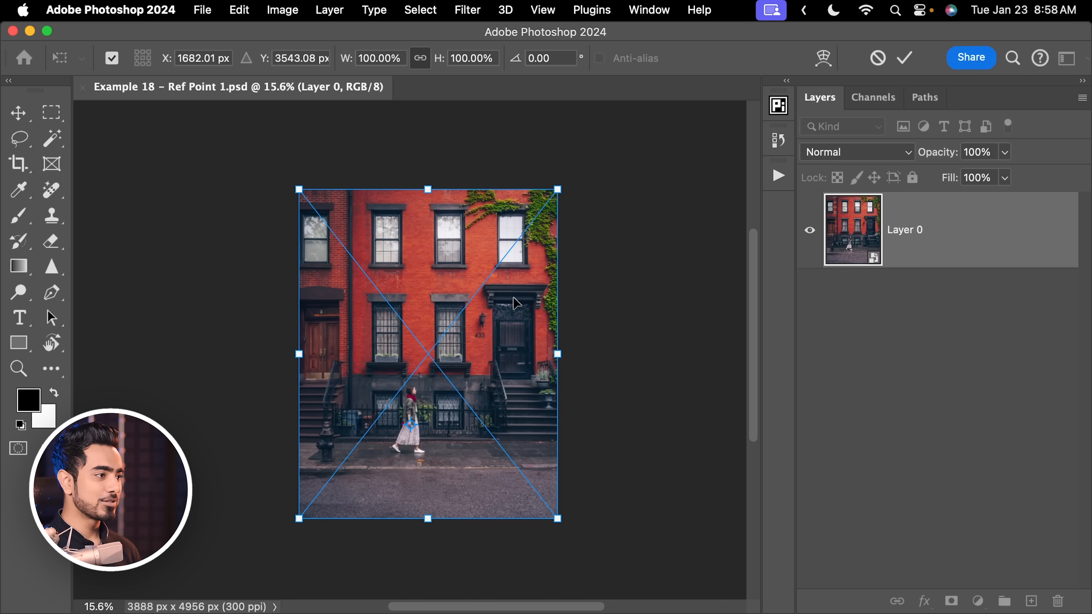
pyautogui.moveTo(558, 189); pyautogui.dragTo(610, 189)
pyautogui.press('super+z')
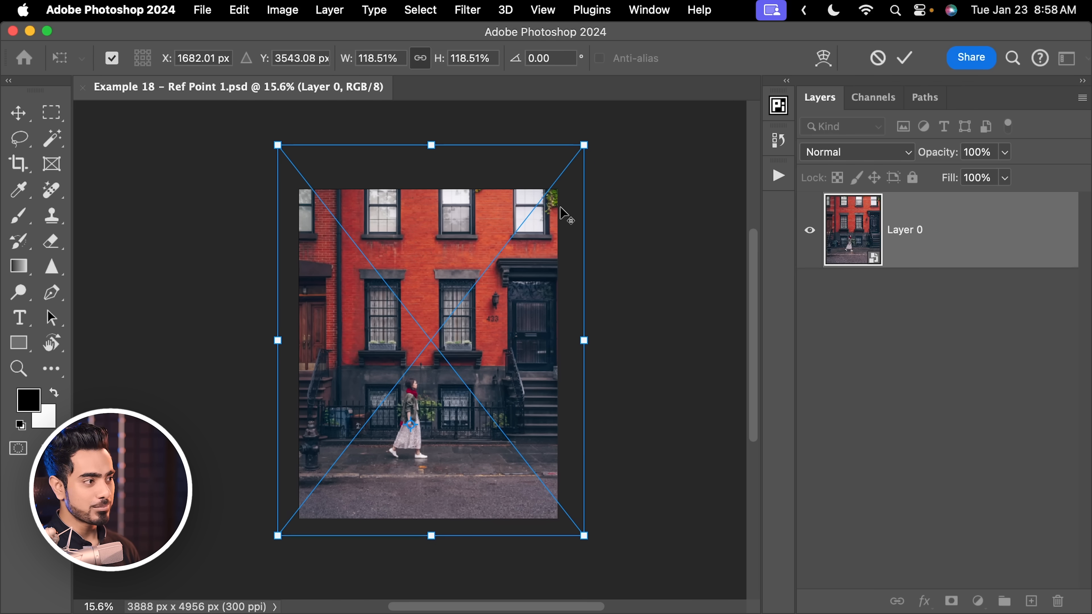
pyautogui.moveTo(585, 147)
pyautogui.mouseDown()
pyautogui.moveTo(563, 195)
pyautogui.moveTo(609, 129)
pyautogui.moveTo(601, 143)
pyautogui.mouseUp()
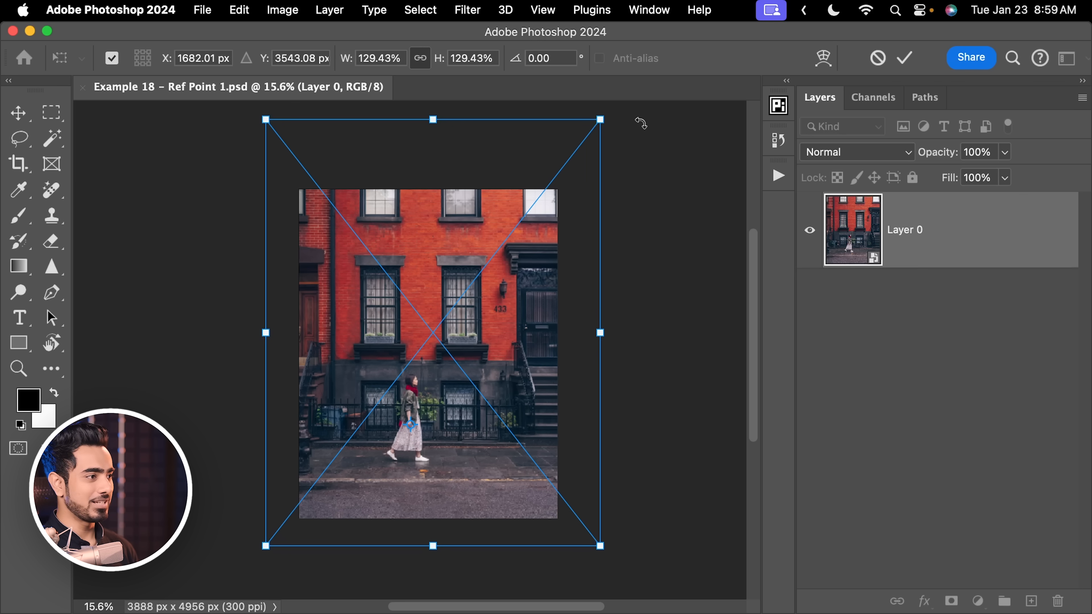
pyautogui.moveTo(641, 123); pyautogui.dragTo(656, 249)
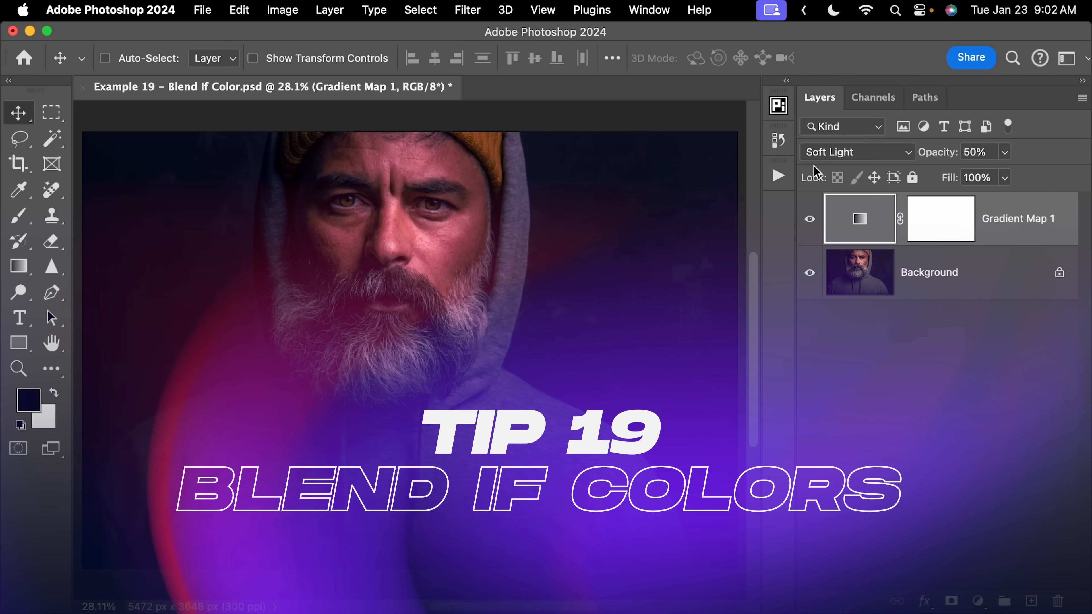
# Compare the portrait with Gradient Map 1 hidden and shown, and set that layer's Blend If channel to Red.
pyautogui.click(810, 219)
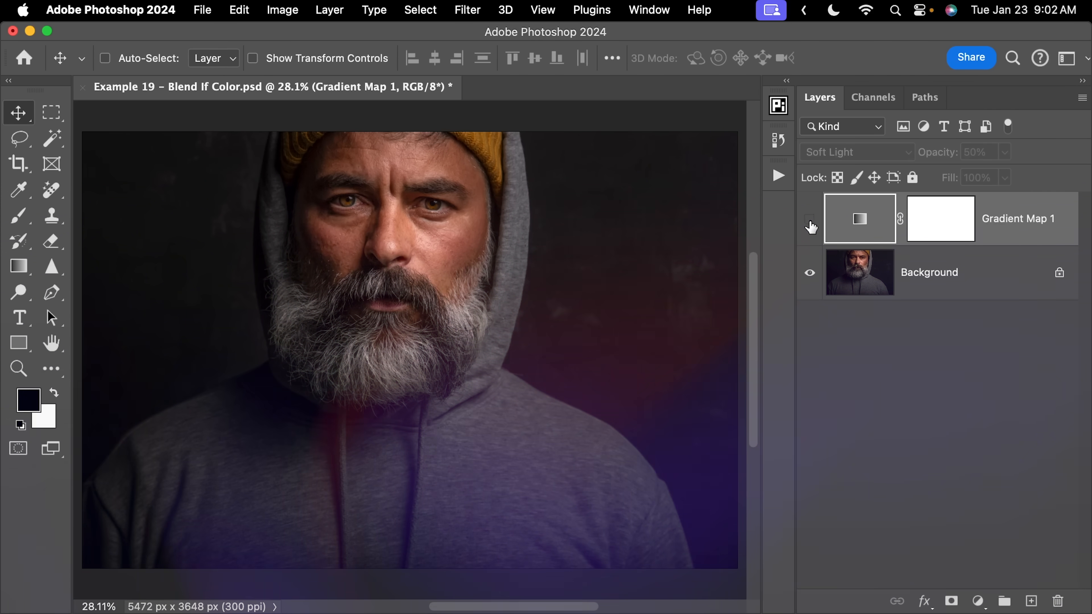
pyautogui.click(810, 222)
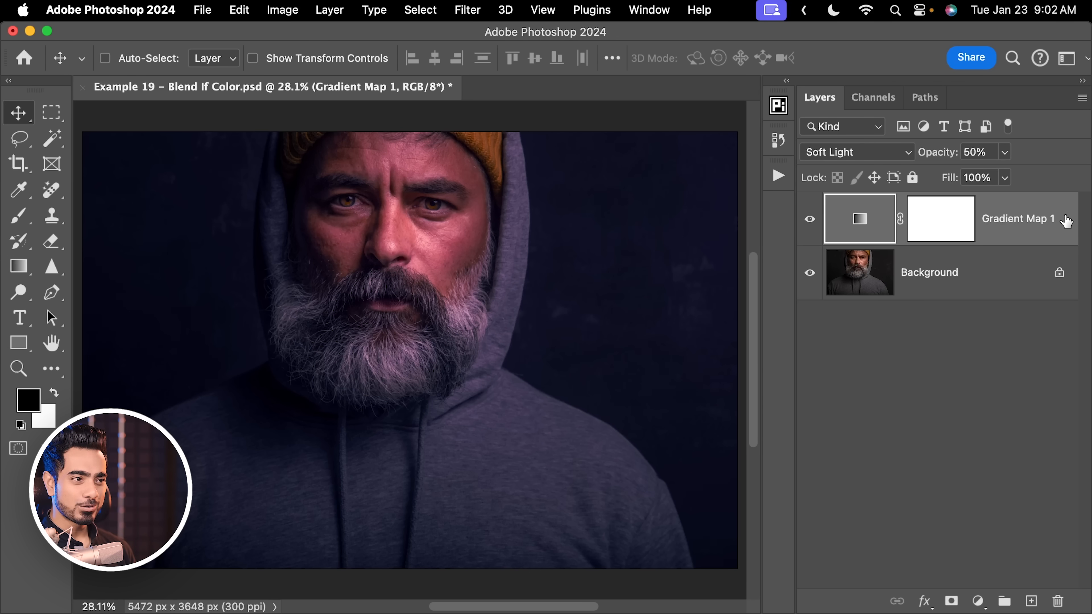
pyautogui.doubleClick(1066, 221)
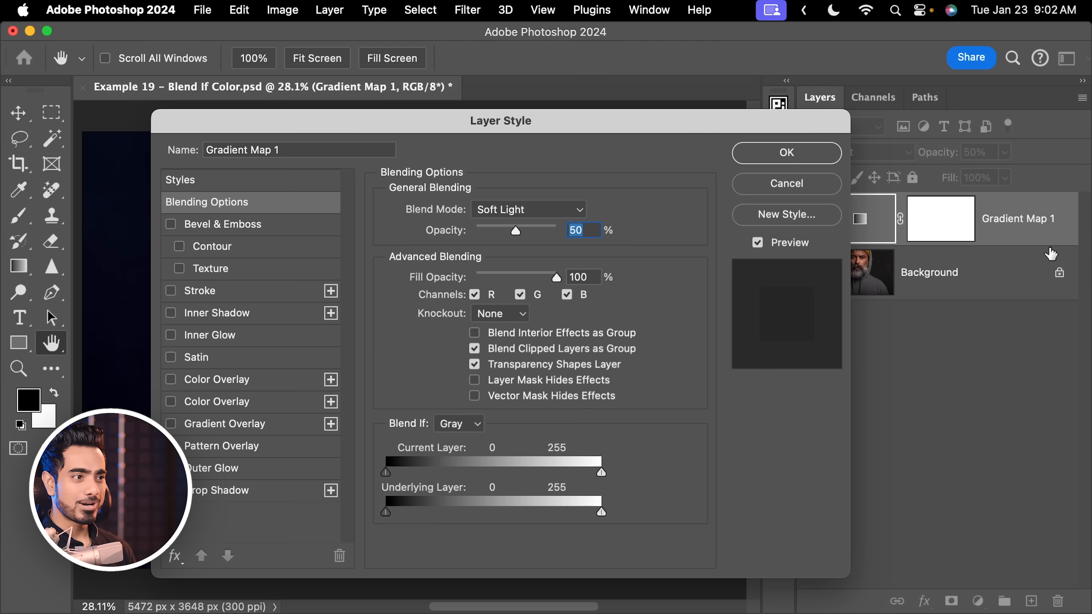
pyautogui.moveTo(697, 121); pyautogui.dragTo(1066, 91)
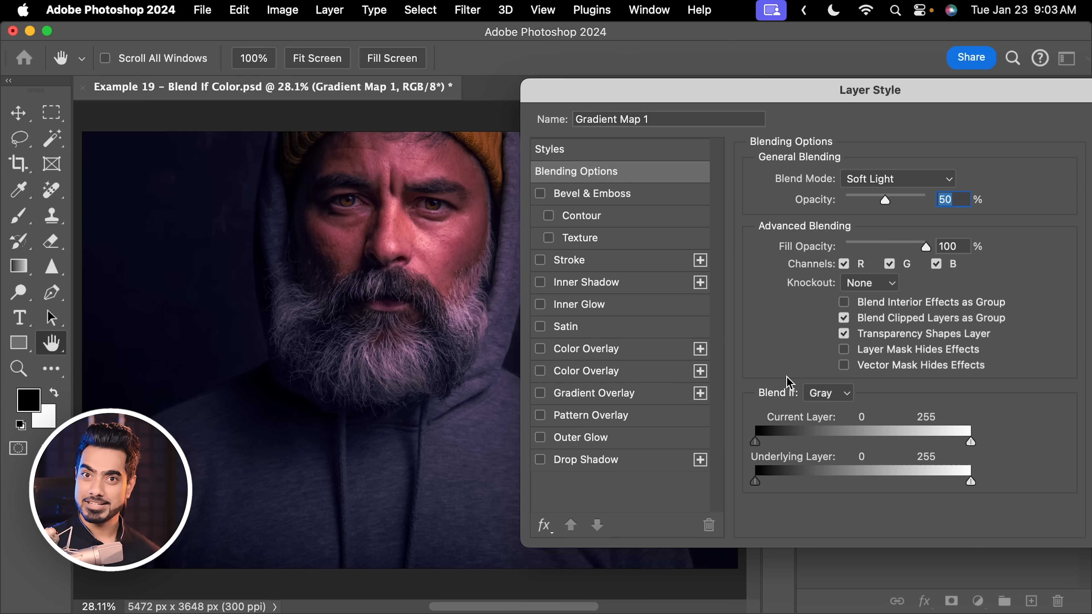
pyautogui.click(819, 398)
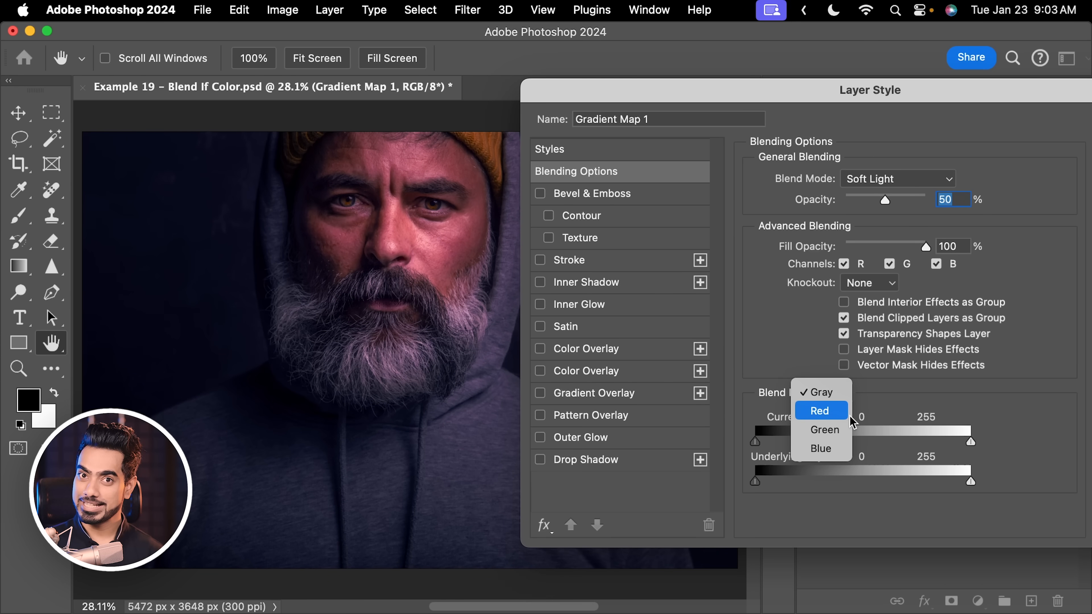
pyautogui.click(822, 414)
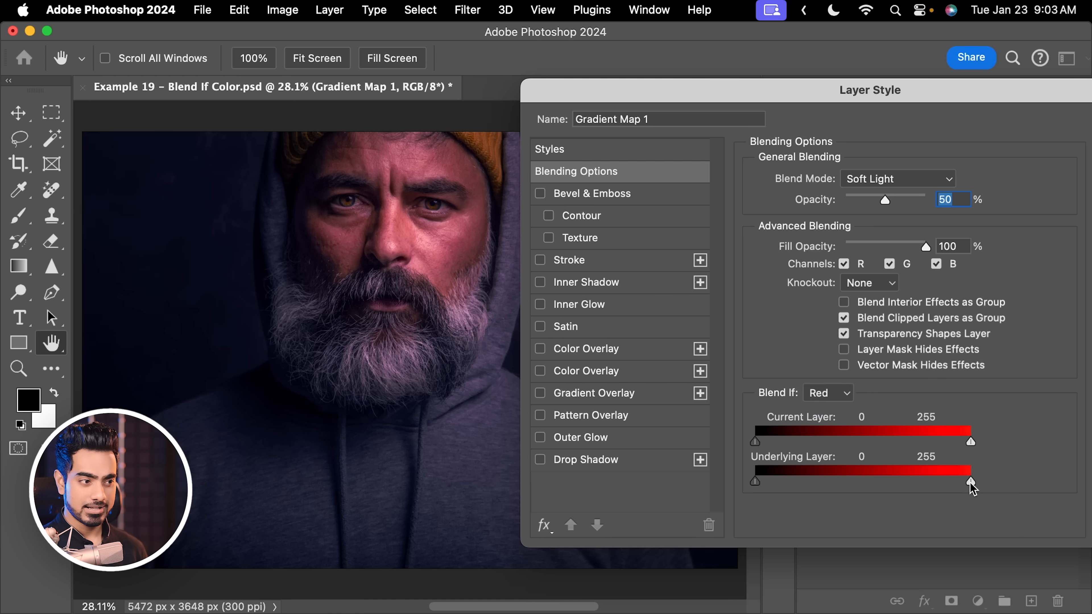
# Lower the Underlying Layer's red highlight slider to 86, split it to 86 / 176, and spread its two halves further apart.
pyautogui.moveTo(970, 485); pyautogui.dragTo(830, 482)
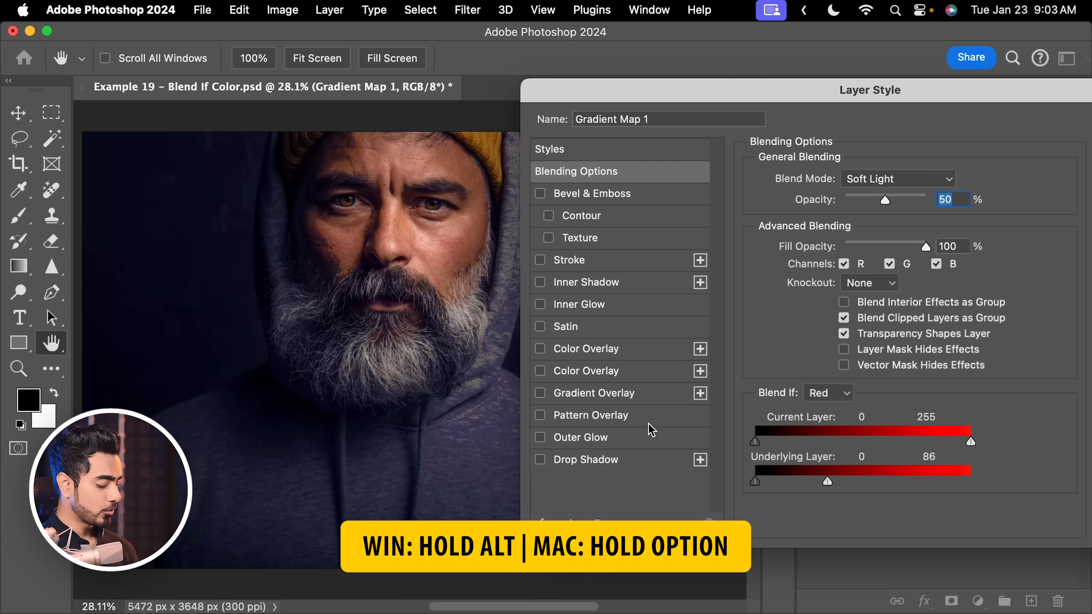
pyautogui.moveTo(833, 485); pyautogui.dragTo(895, 485)
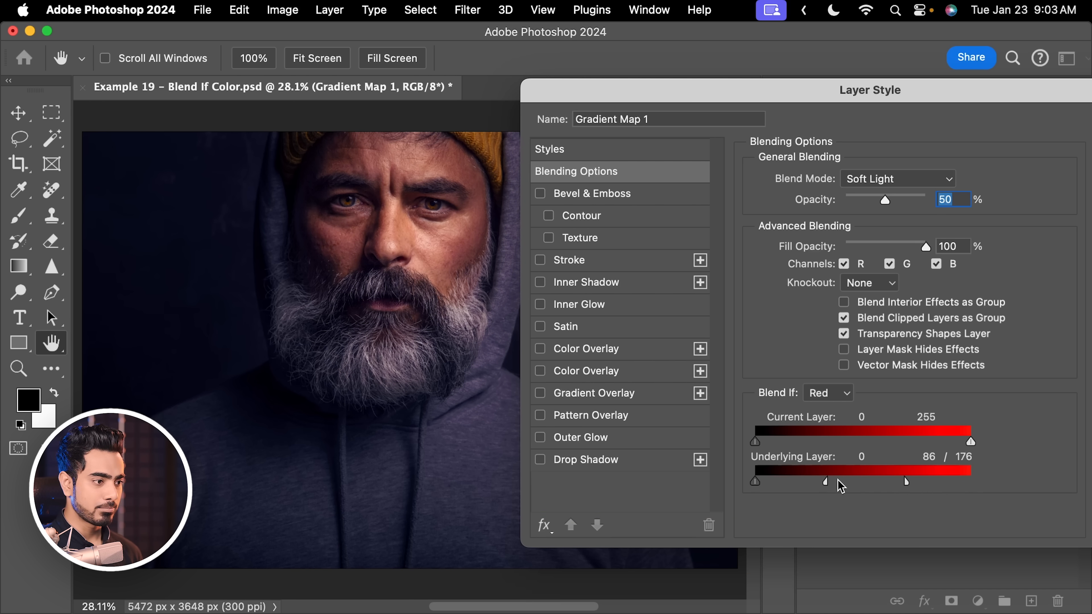
pyautogui.moveTo(825, 485); pyautogui.dragTo(798, 485)
pyautogui.moveTo(905, 485); pyautogui.dragTo(929, 485)
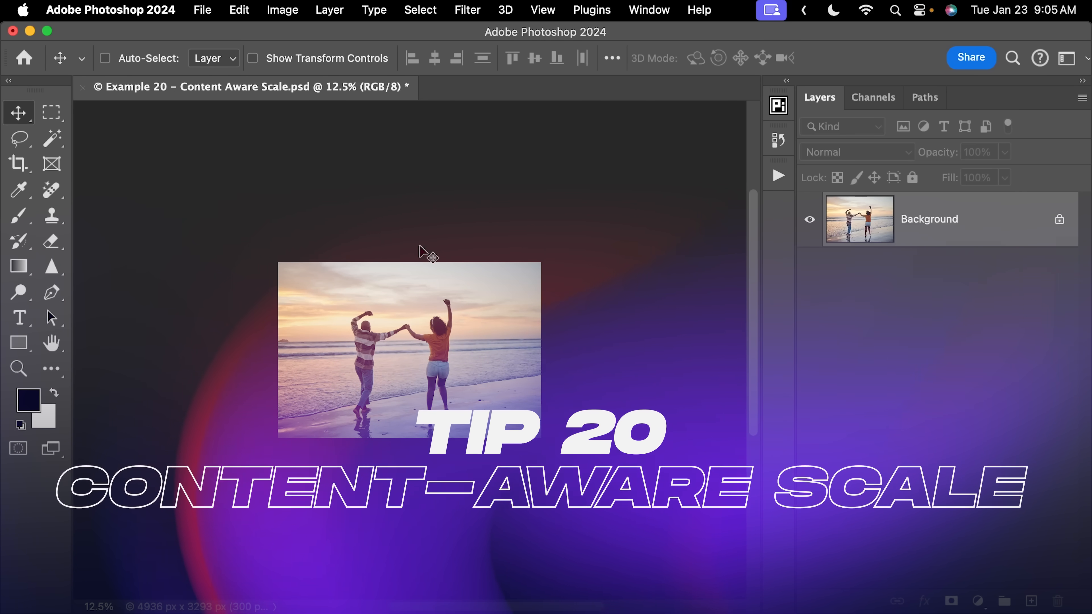
# Widen the beach photo's canvas equally on both sides to about 7056 px with the Crop tool.
pyautogui.press('c')
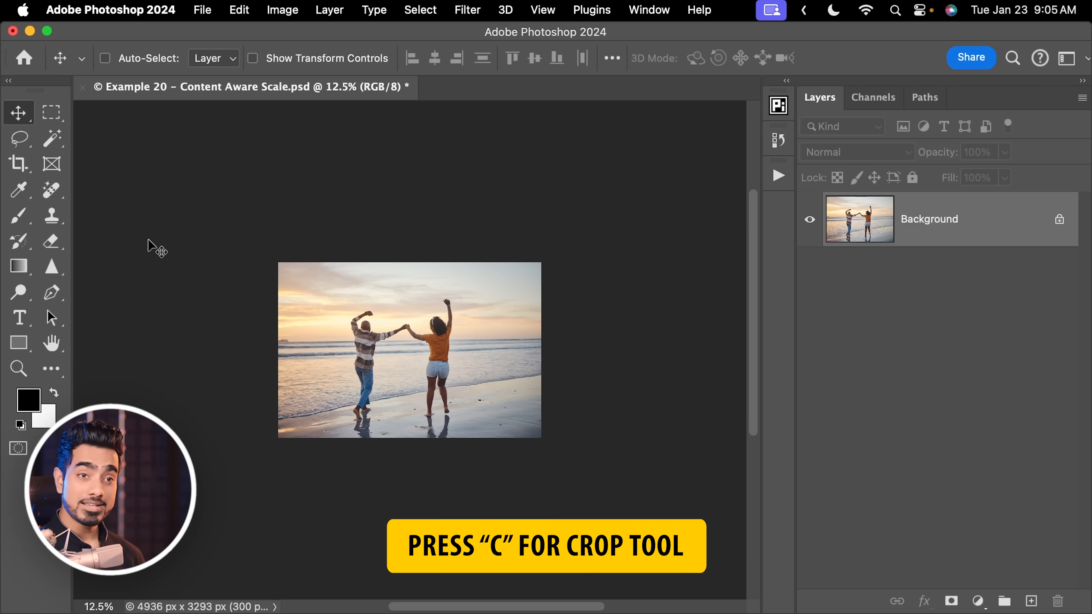
pyautogui.press('c')
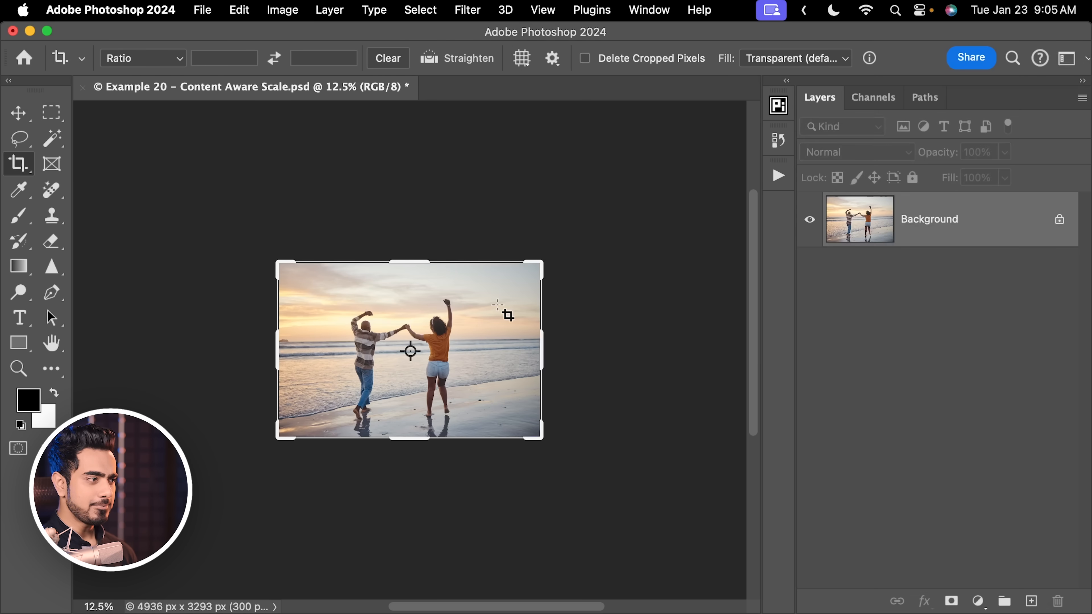
pyautogui.click(542, 355)
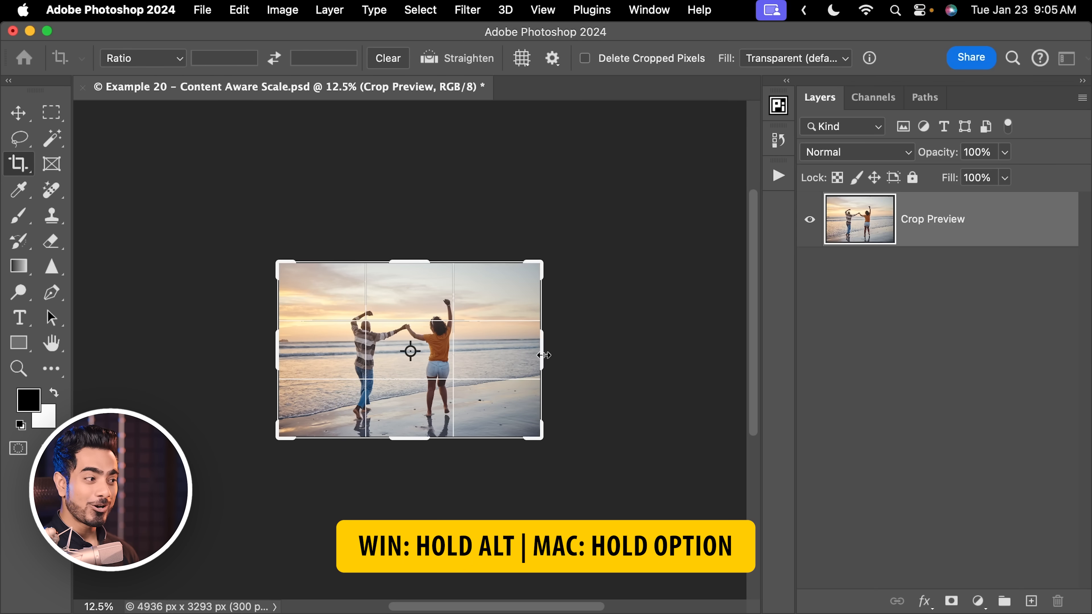
pyautogui.moveTo(545, 354); pyautogui.dragTo(598, 352)
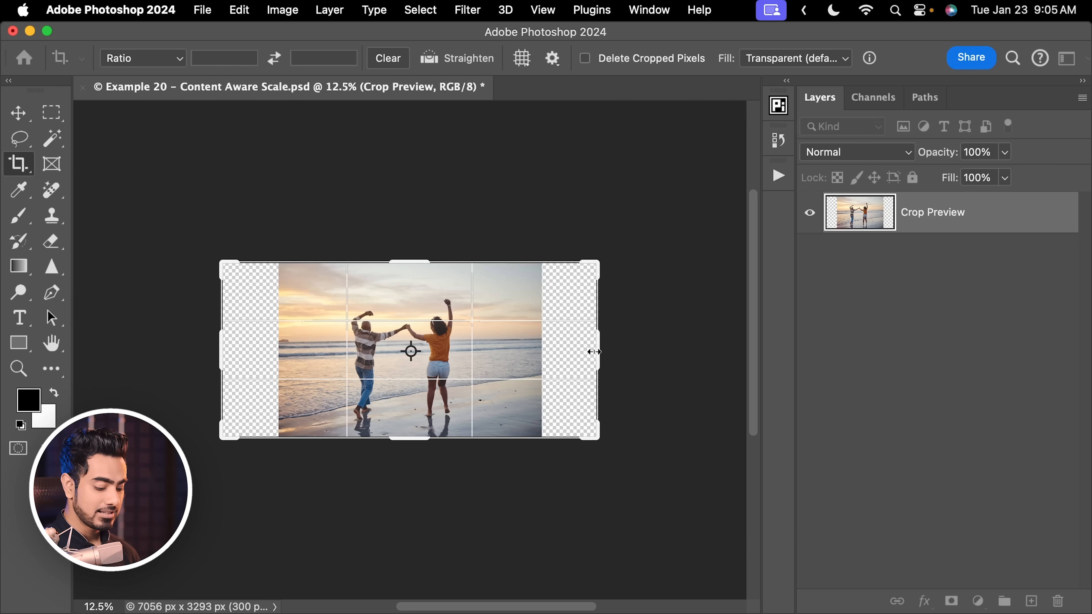
pyautogui.press('Return')
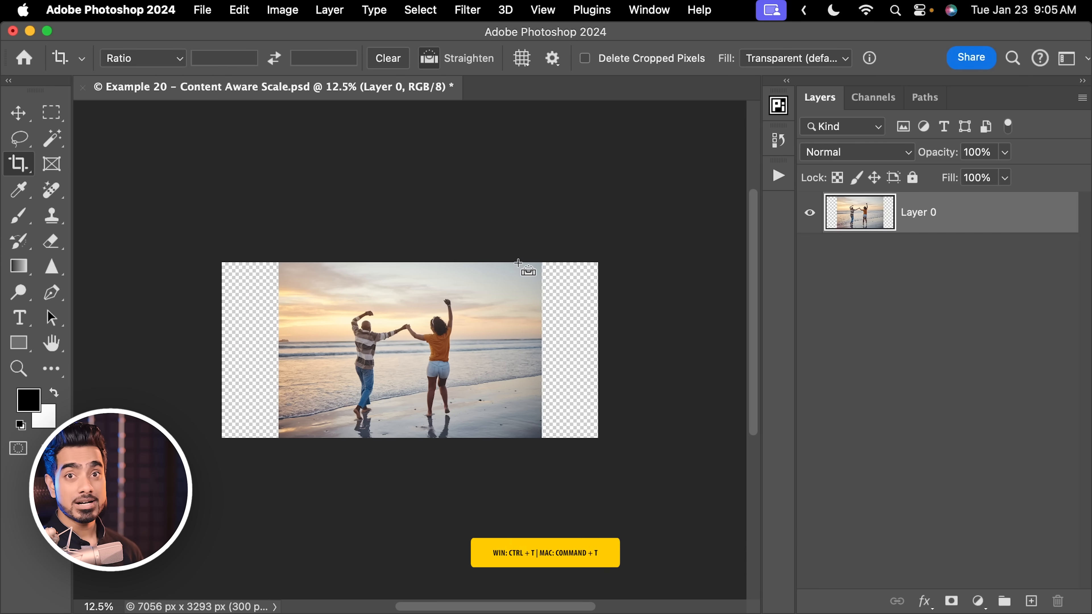
# Try stretching the beach photo symmetrically to about 136% width with Free Transform, and undo the stretch.
pyautogui.press('super+t')
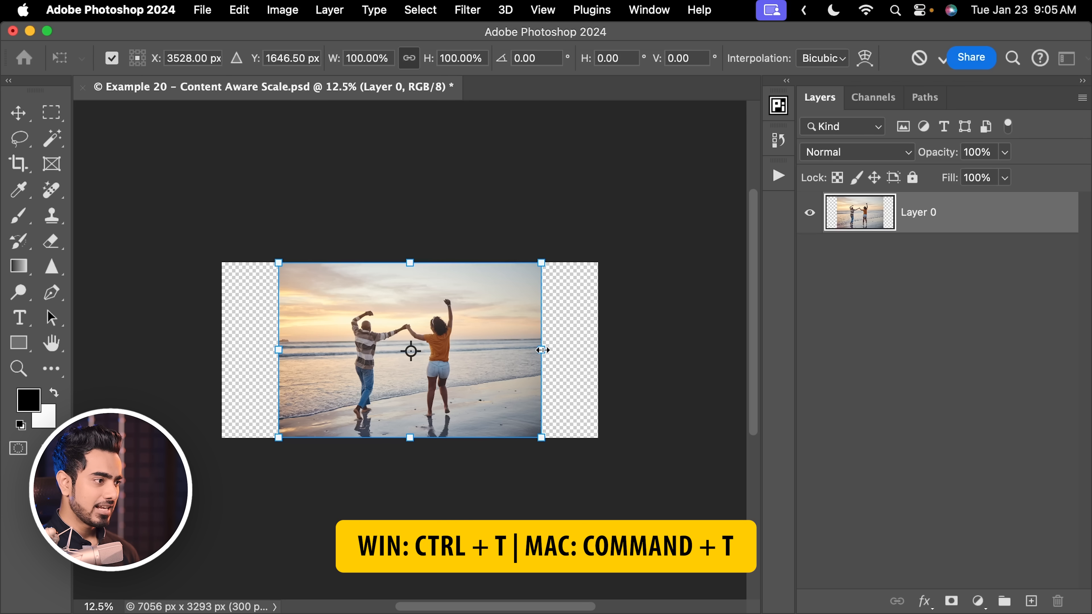
pyautogui.moveTo(543, 350); pyautogui.dragTo(589, 350)
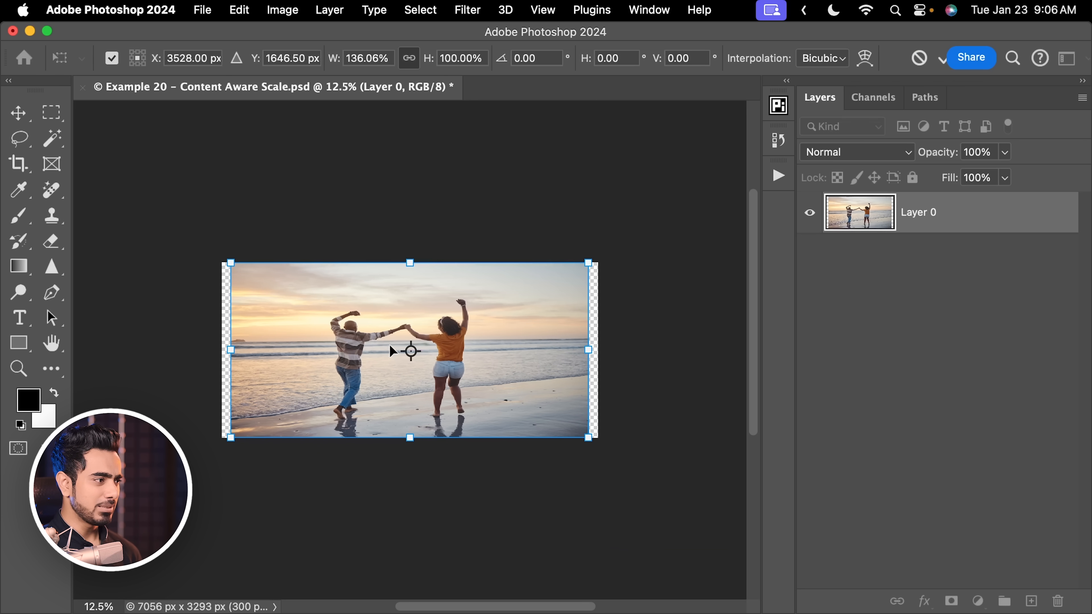
pyautogui.press('super+z')
pyautogui.press('c')
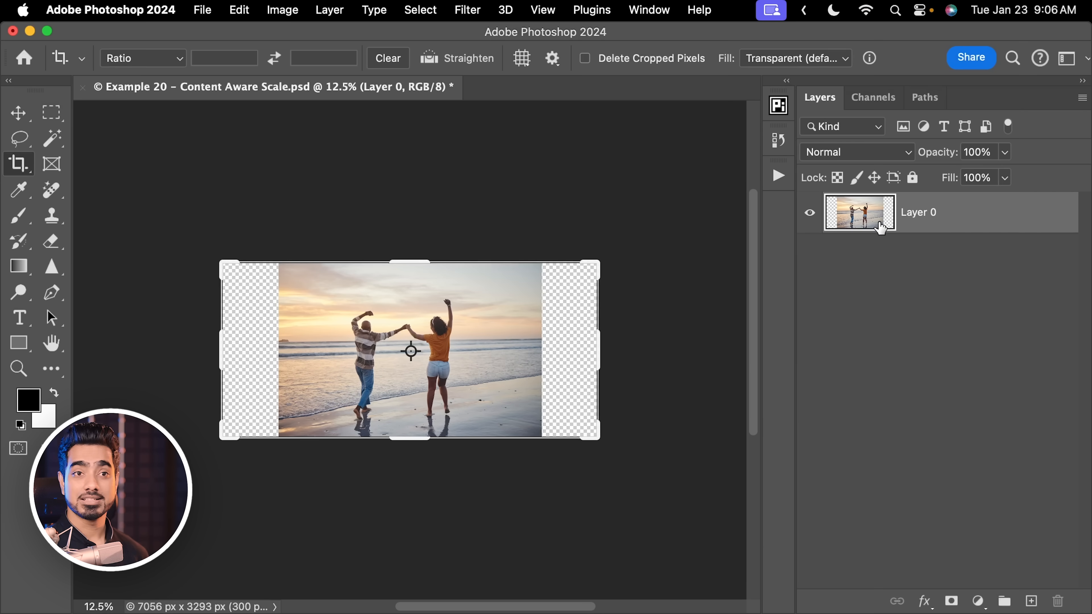
# Stretch Layer 0 across the whole canvas with Content-Aware Scale, to about 143% width at unchanged height.
pyautogui.click(240, 10)
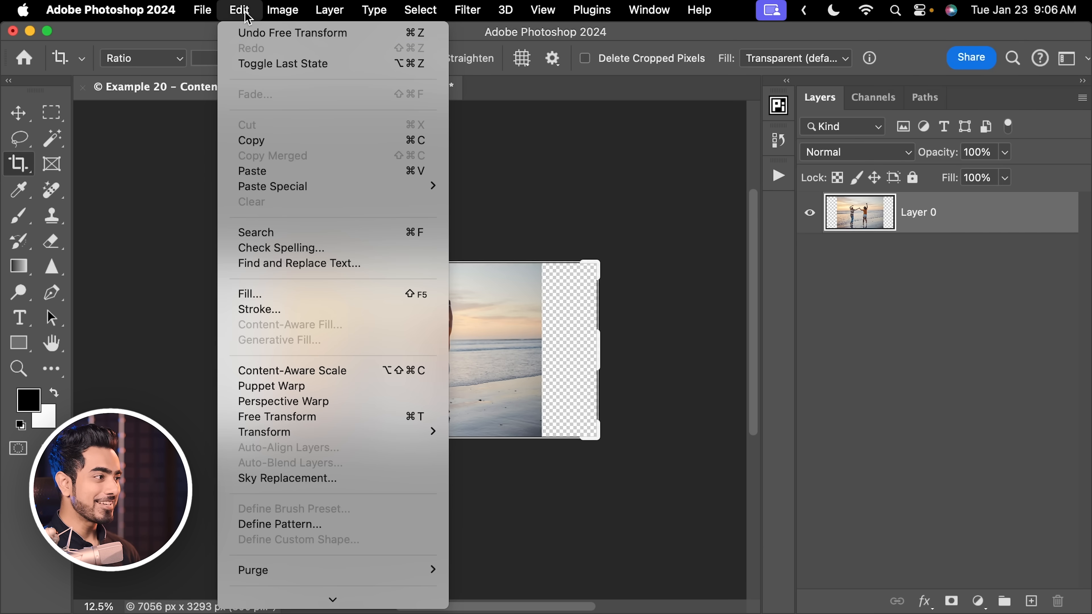
pyautogui.click(346, 375)
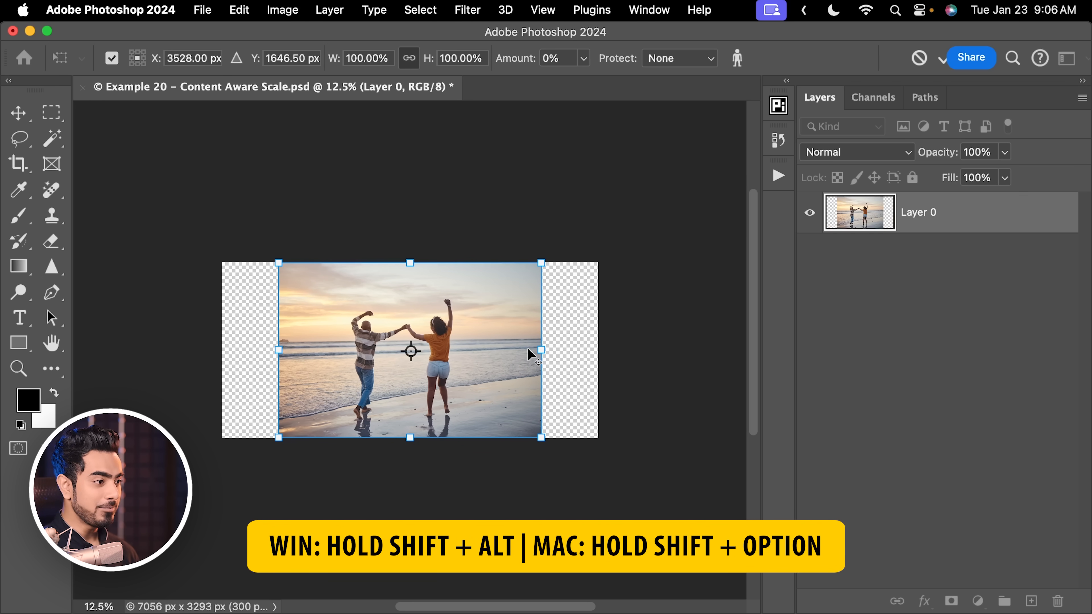
pyautogui.moveTo(542, 350); pyautogui.dragTo(602, 349)
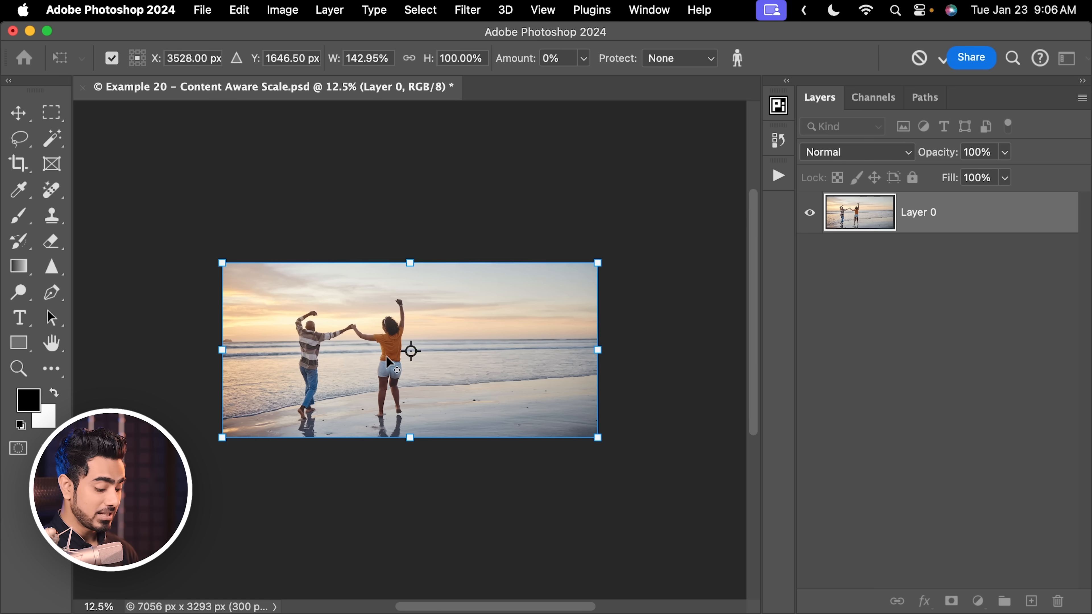
pyautogui.press('Return')
pyautogui.press('c')
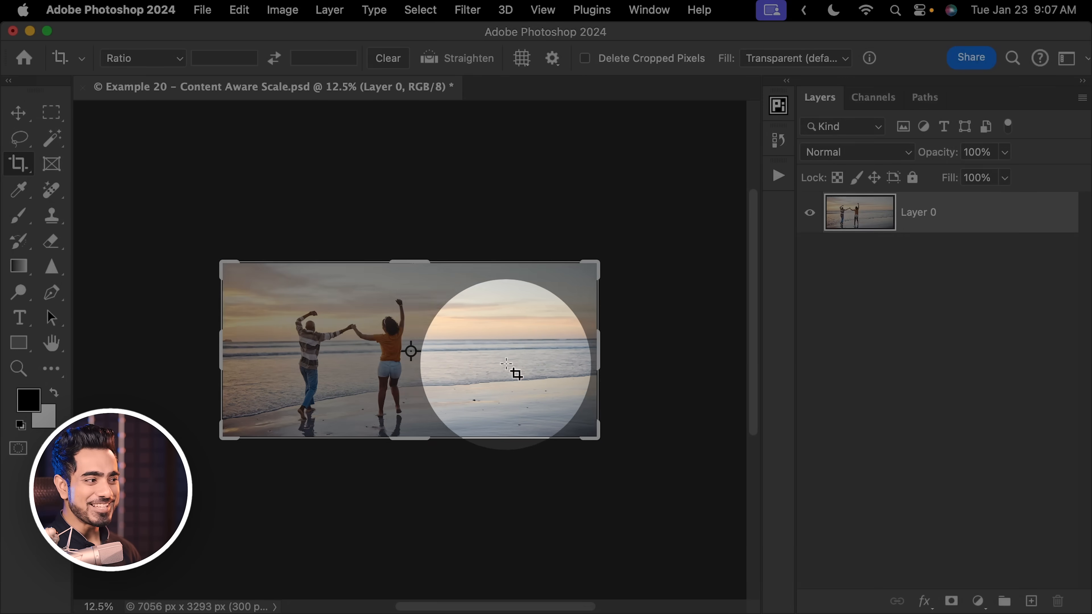
pyautogui.press('super+0')
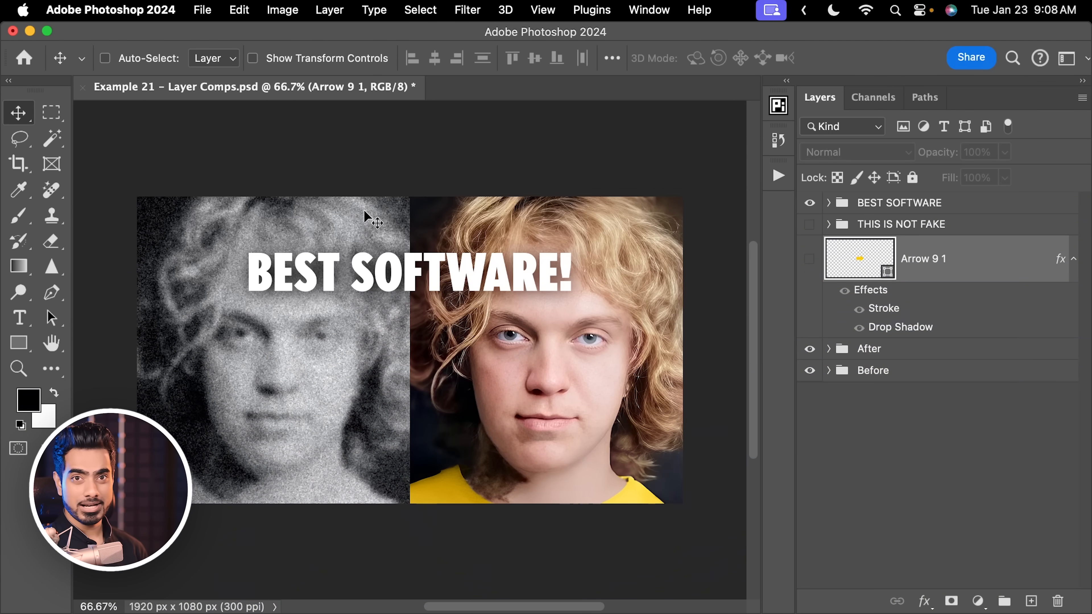
# Toggle the BEST SOFTWARE group's visibility off and on, and save the document's current state as a history snapshot.
pyautogui.click(808, 207)
pyautogui.click(808, 208)
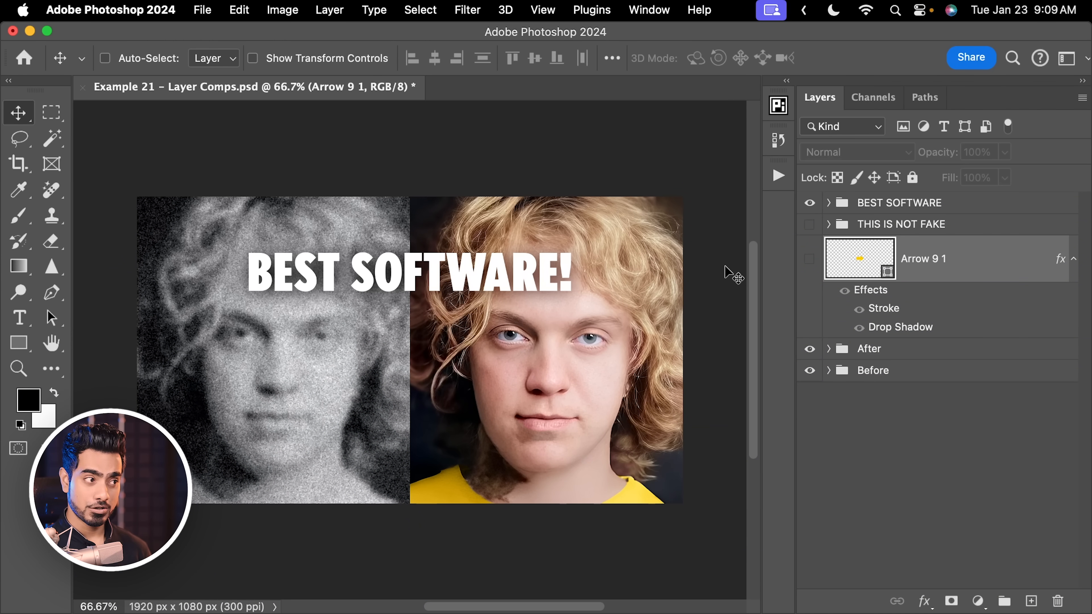
pyautogui.click(781, 142)
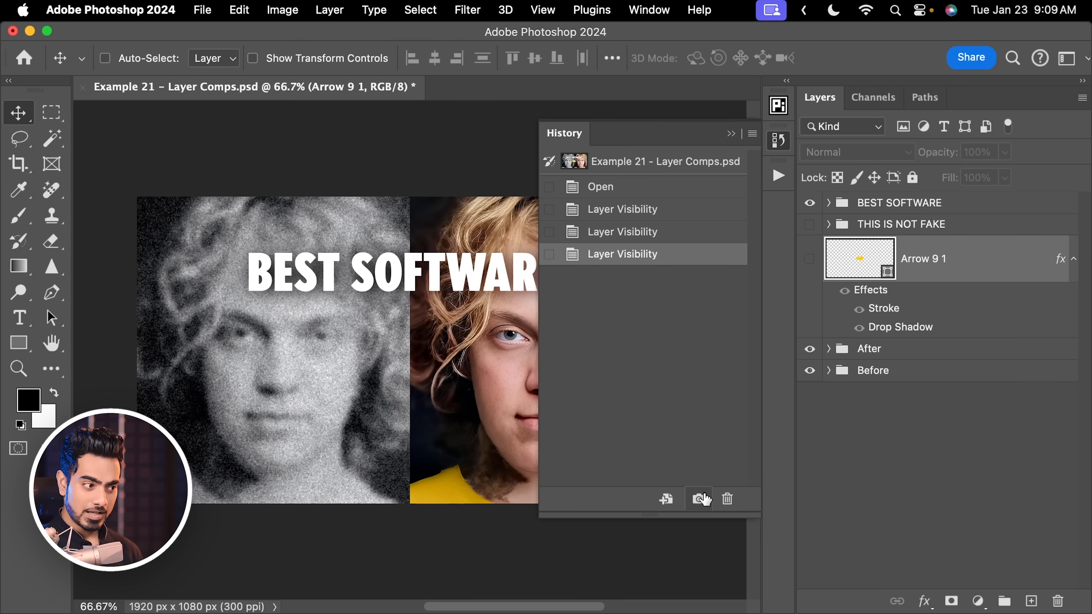
pyautogui.click(699, 499)
pyautogui.scroll(-2, 392, 258)
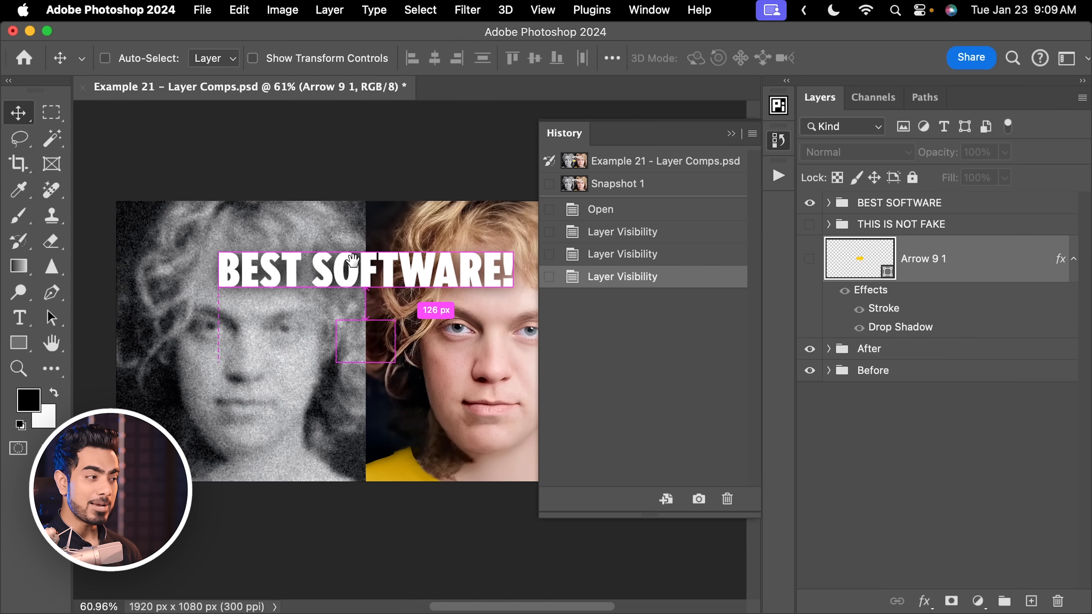
# Replace the BEST SOFTWARE! title text with "SOMETHING ELSE" and save that version as a second history snapshot.
pyautogui.click(829, 203)
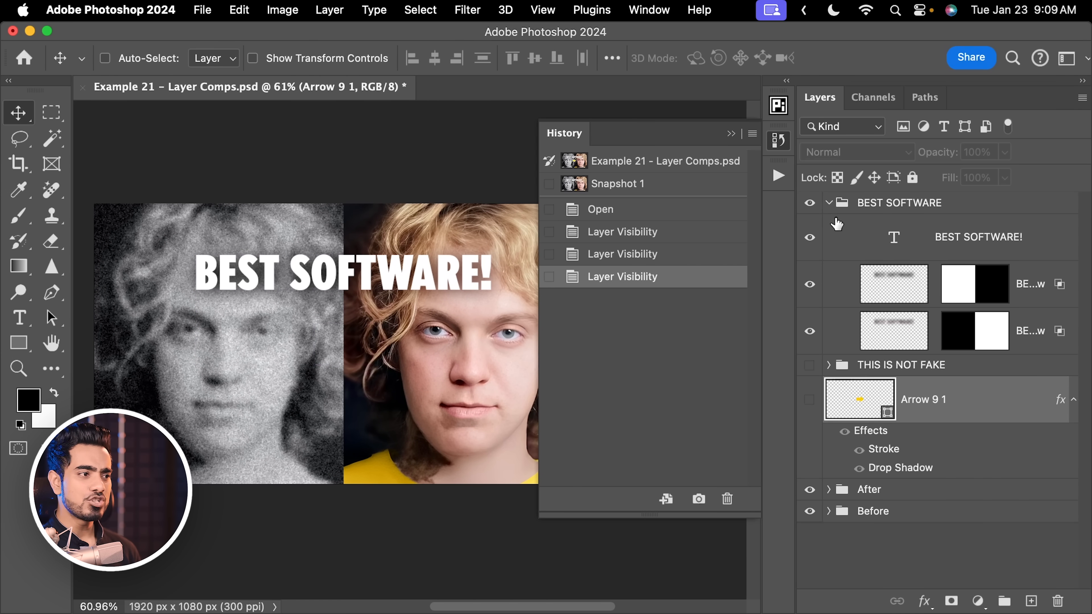
pyautogui.doubleClick(890, 243)
pyautogui.write('SOMETHING ELSE')
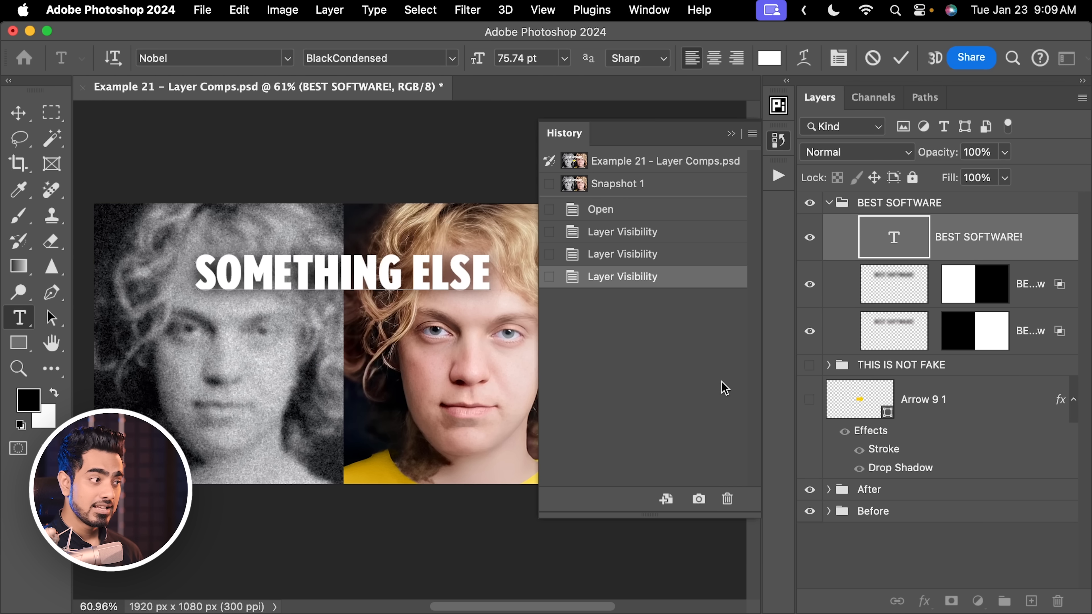
pyautogui.press('Escape')
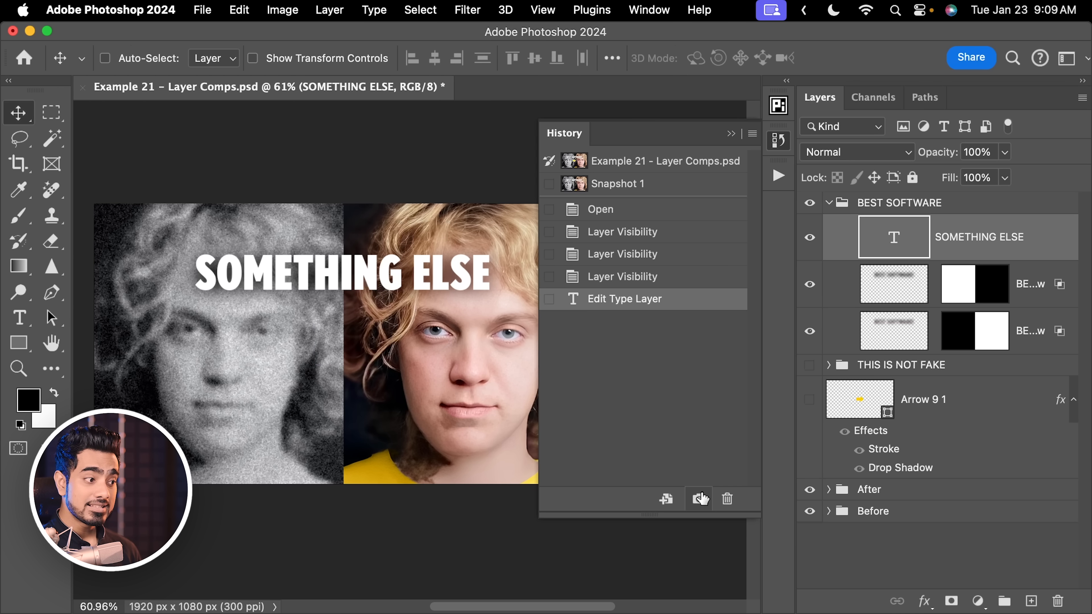
pyautogui.click(699, 499)
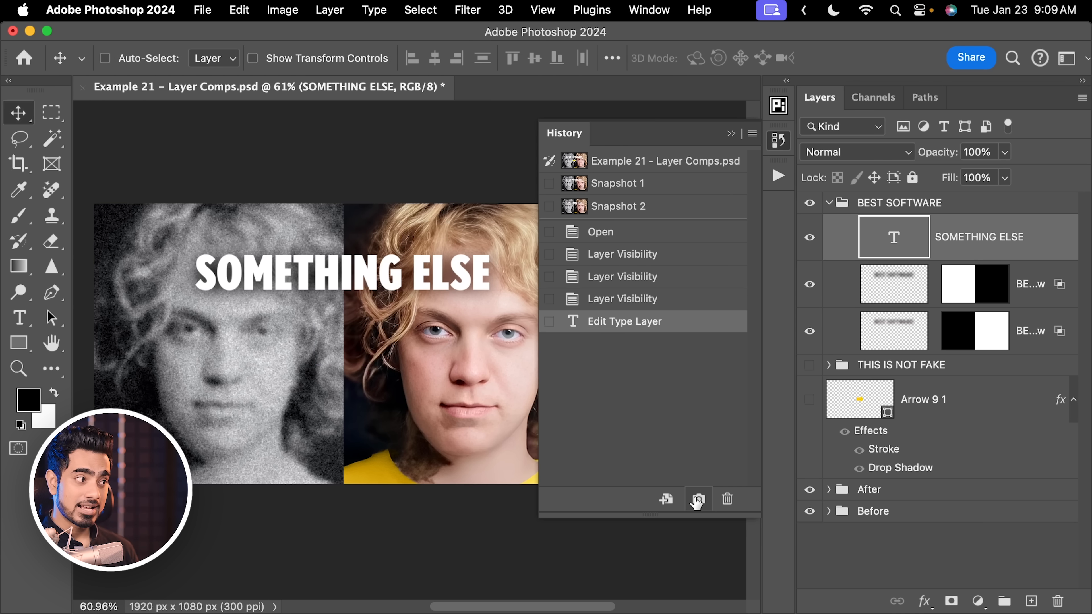
# Switch back and forth between Snapshot 1 and Snapshot 2 to compare the two title versions.
pyautogui.click(621, 185)
pyautogui.click(628, 207)
pyautogui.click(636, 184)
pyautogui.click(632, 206)
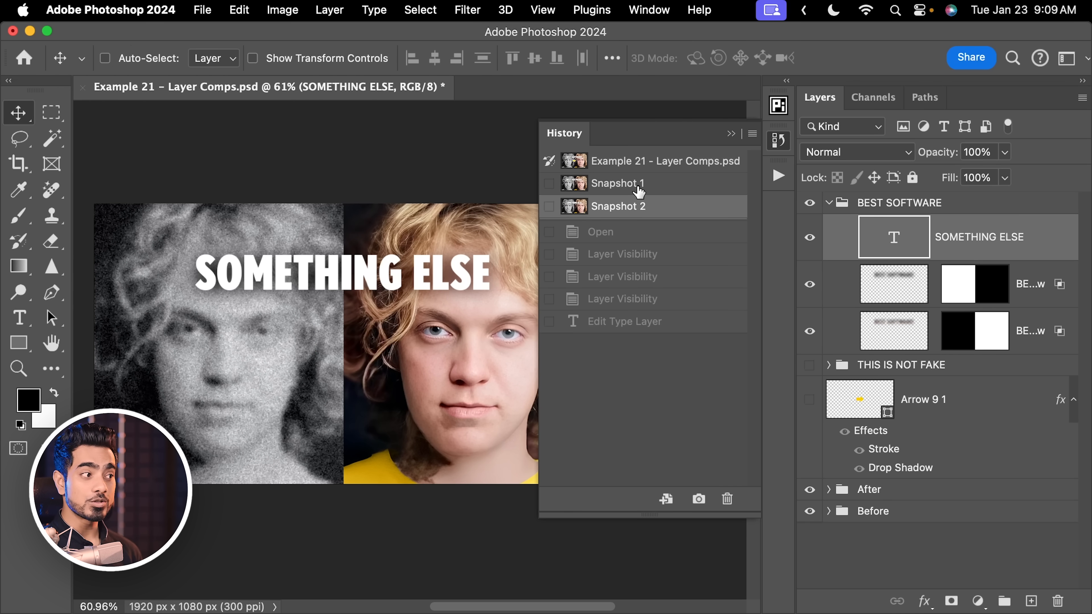
pyautogui.click(639, 186)
pyautogui.click(636, 210)
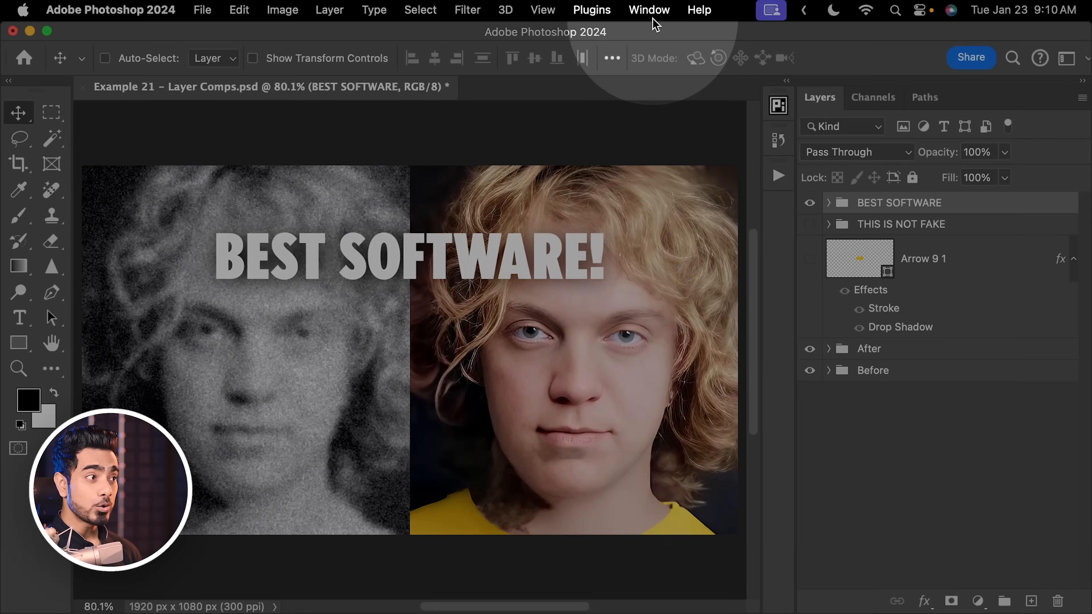
# Create a layer comp named "Best Software" from the layout with the BEST SOFTWARE! title.
pyautogui.click(650, 9)
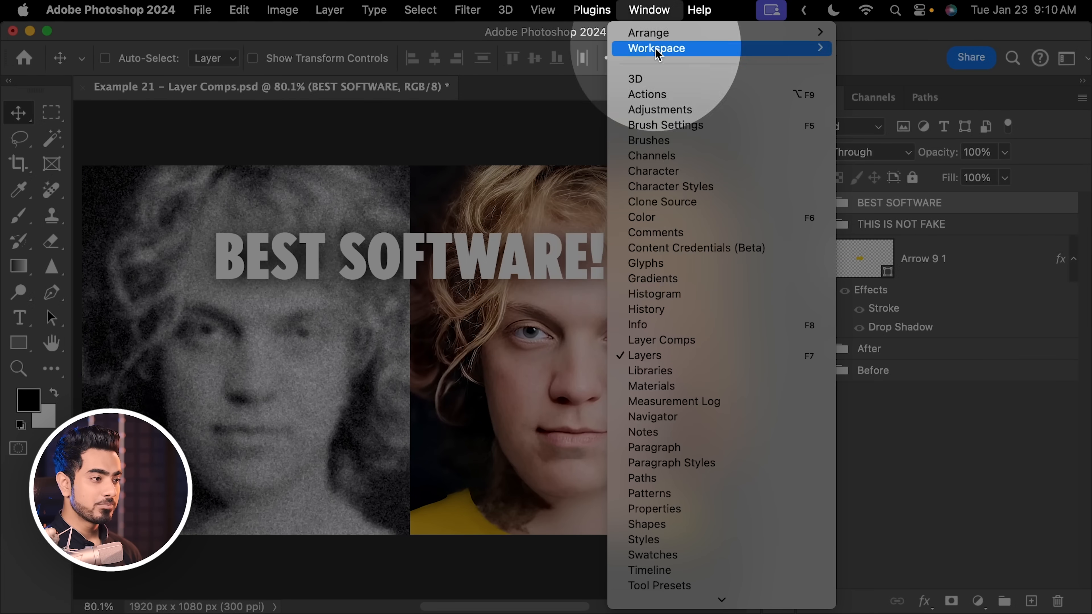
pyautogui.click(636, 340)
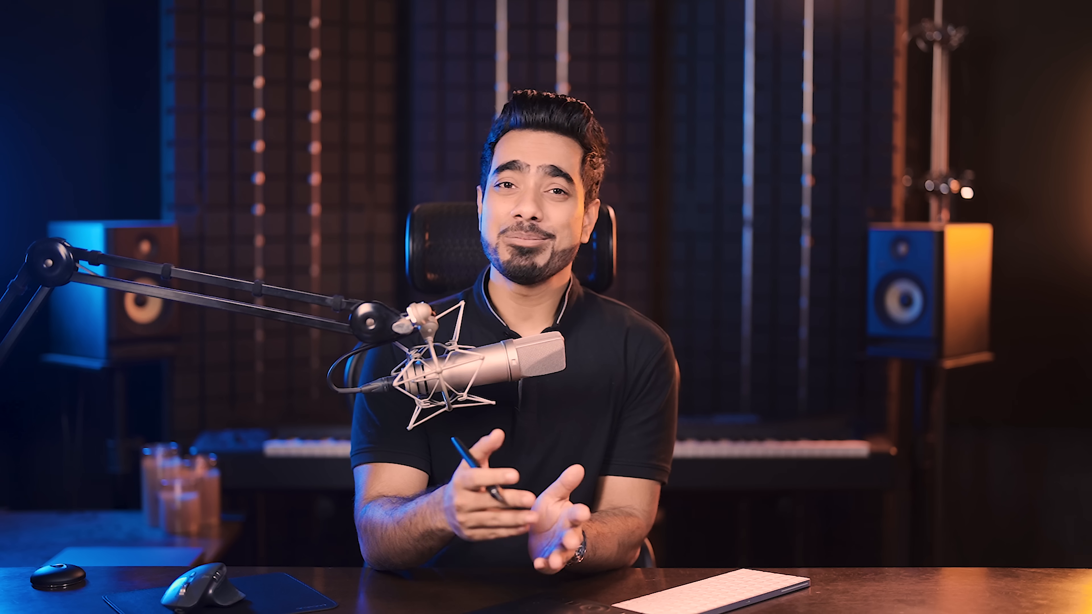
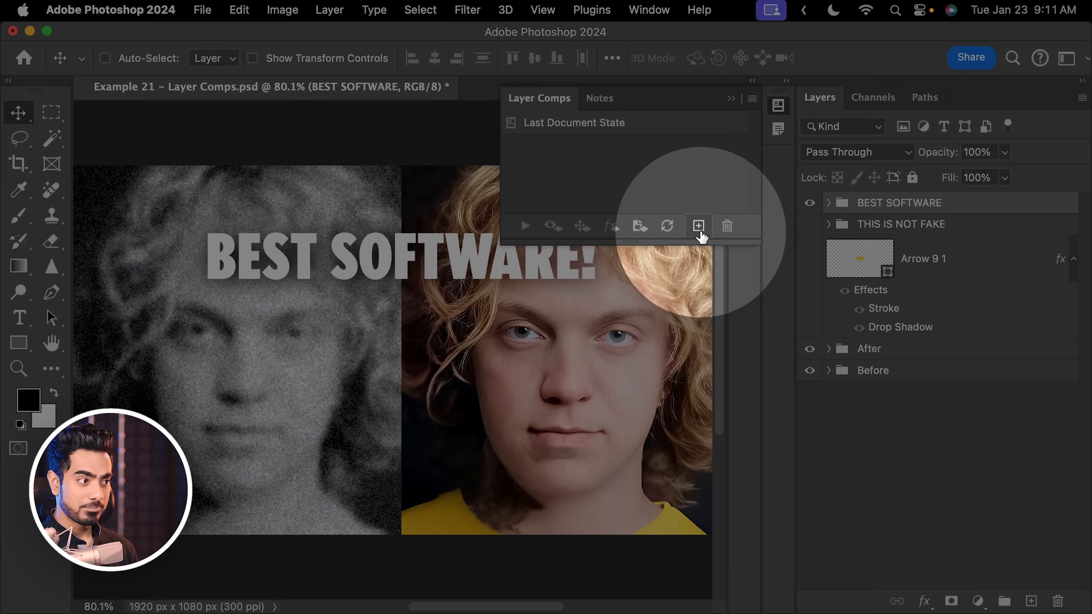
pyautogui.click(699, 226)
pyautogui.moveTo(768, 359); pyautogui.dragTo(649, 253)
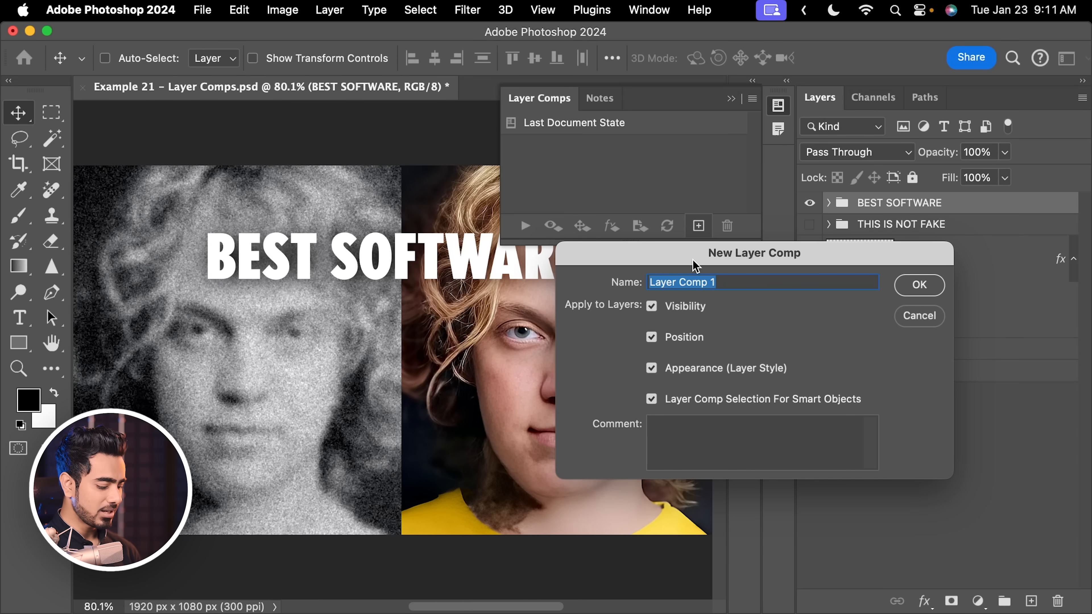
pyautogui.write('Best Software')
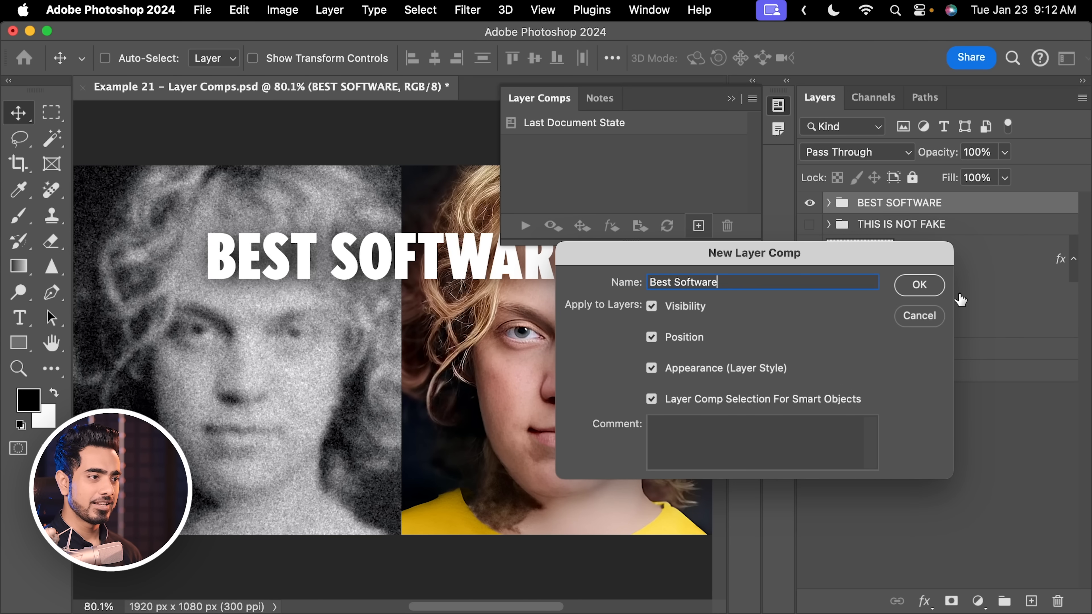
pyautogui.click(919, 286)
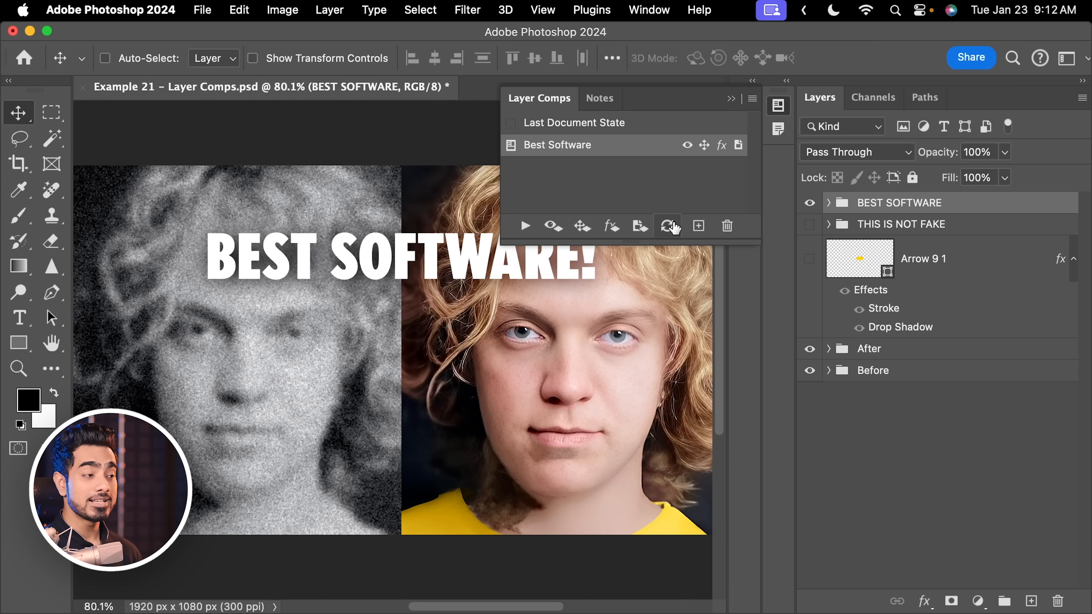
# Hide the BEST SOFTWARE group, show the THIS IS NOT FAKE group and Arrow 9 1, and save this as layer comp "Version 2".
pyautogui.click(810, 202)
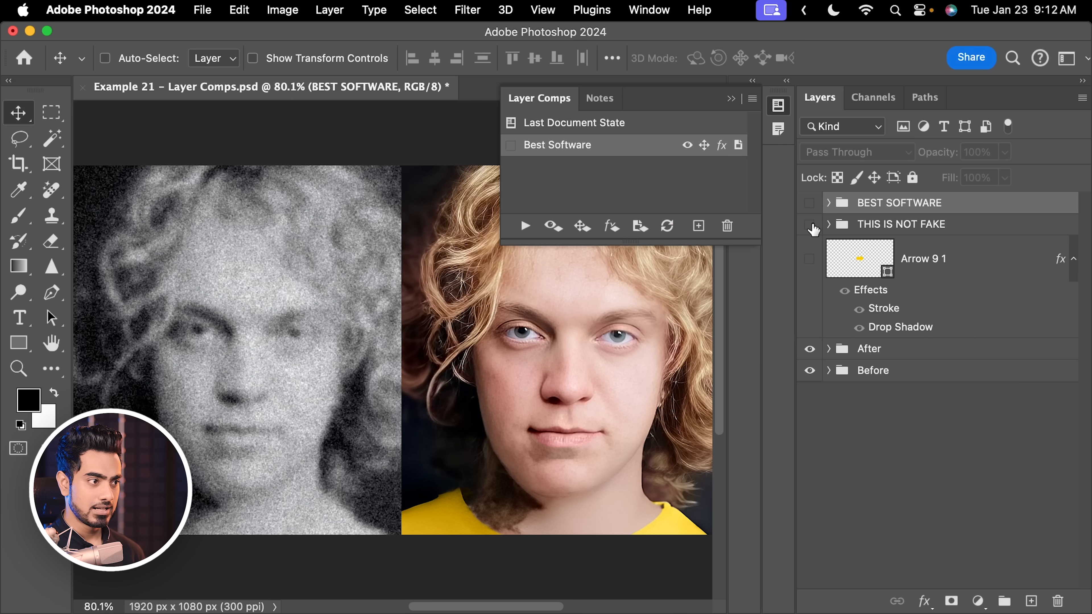
pyautogui.click(810, 226)
pyautogui.click(811, 259)
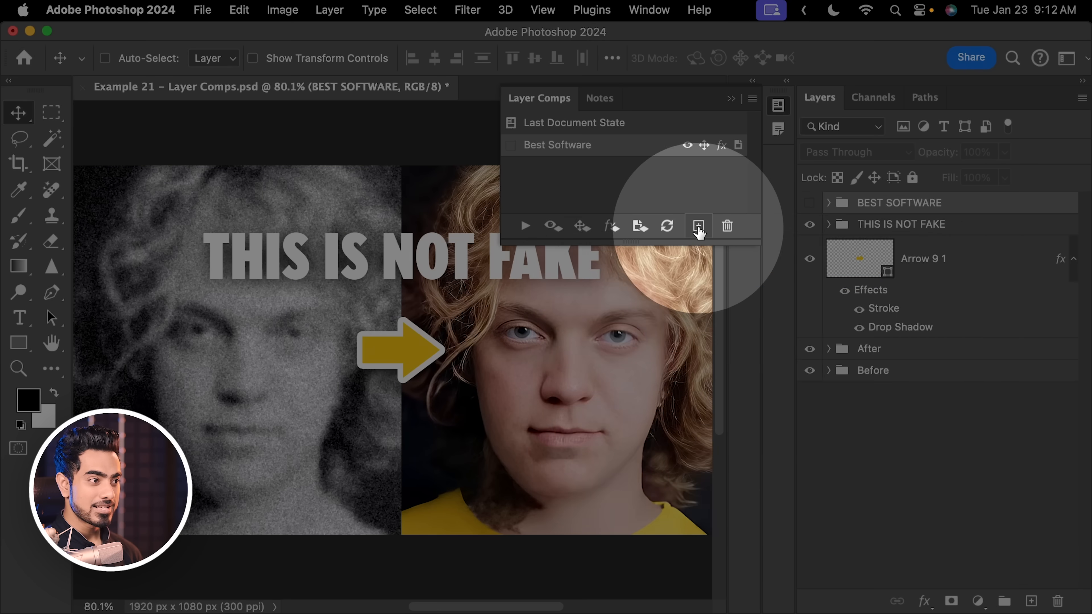
pyautogui.click(699, 225)
pyautogui.write('Version 2')
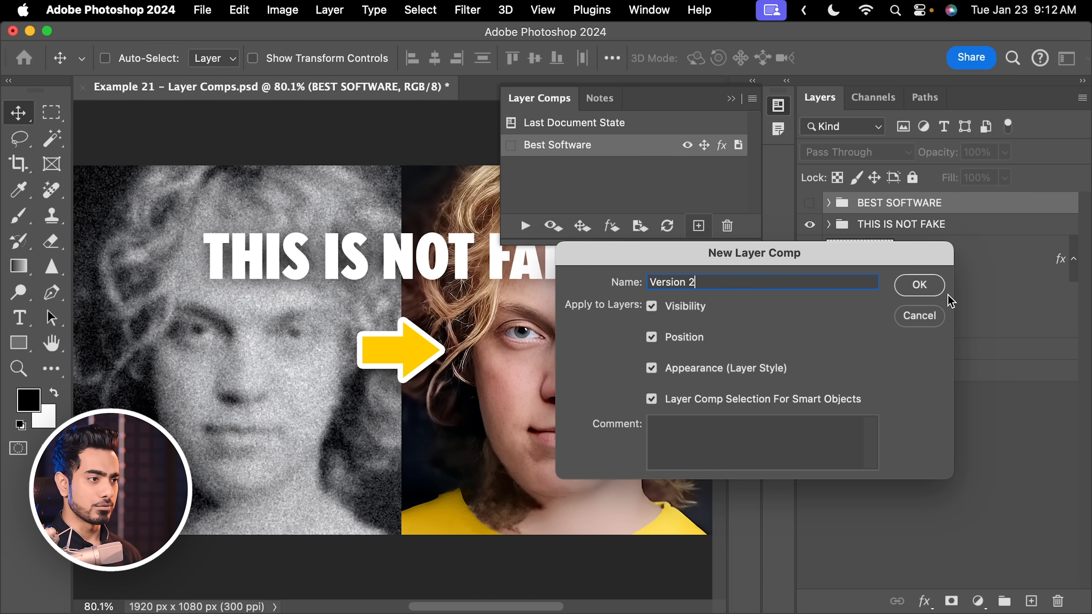
pyautogui.click(919, 290)
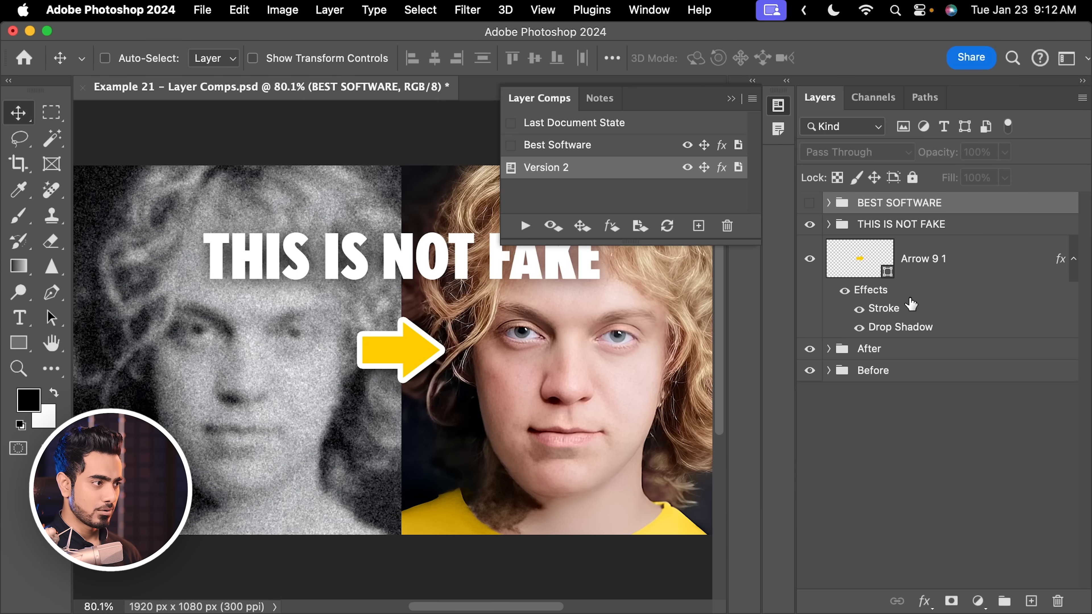
# Apply the Best Software layer comp and return to Version 2 to compare both layouts.
pyautogui.moveTo(405, 265); pyautogui.dragTo(282, 275)
pyautogui.click(510, 153)
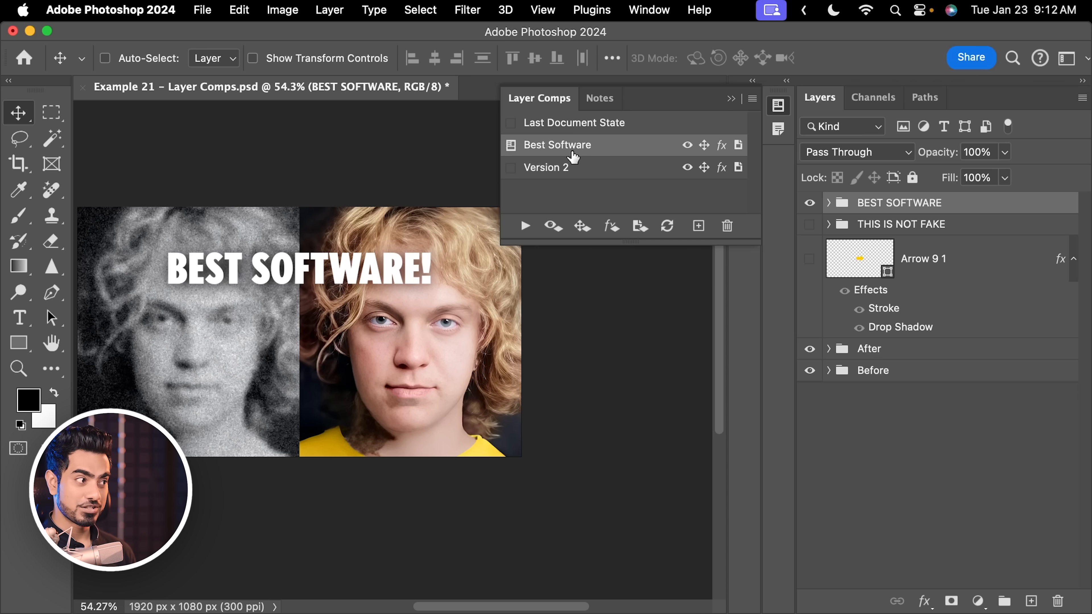
pyautogui.click(513, 171)
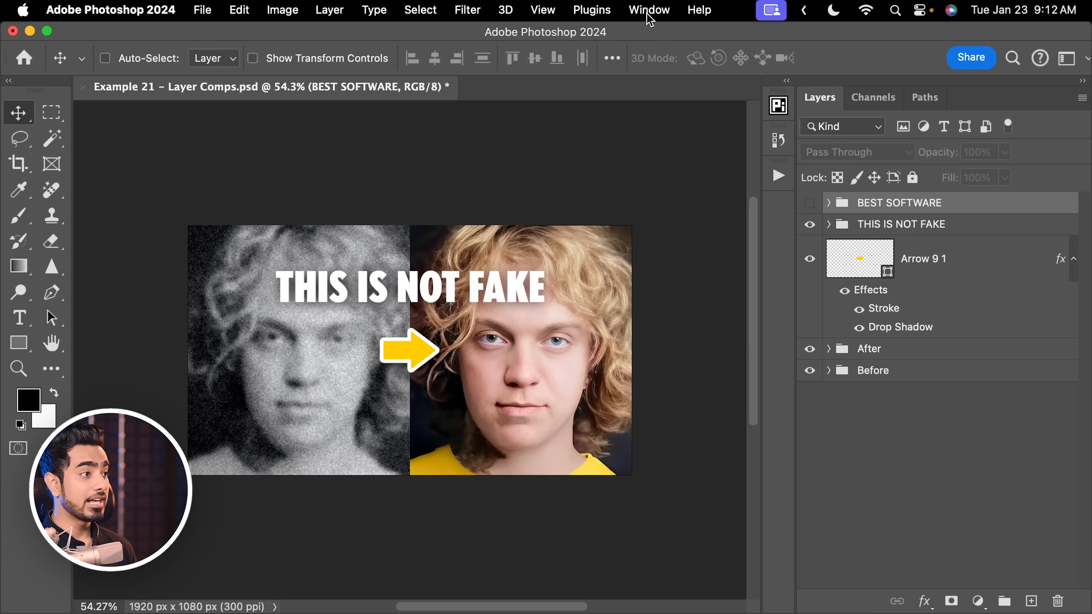
# Reopen the list of layer comps, move it clear of the image, and switch to Best Software and back to Version 2.
pyautogui.click(649, 17)
pyautogui.click(727, 342)
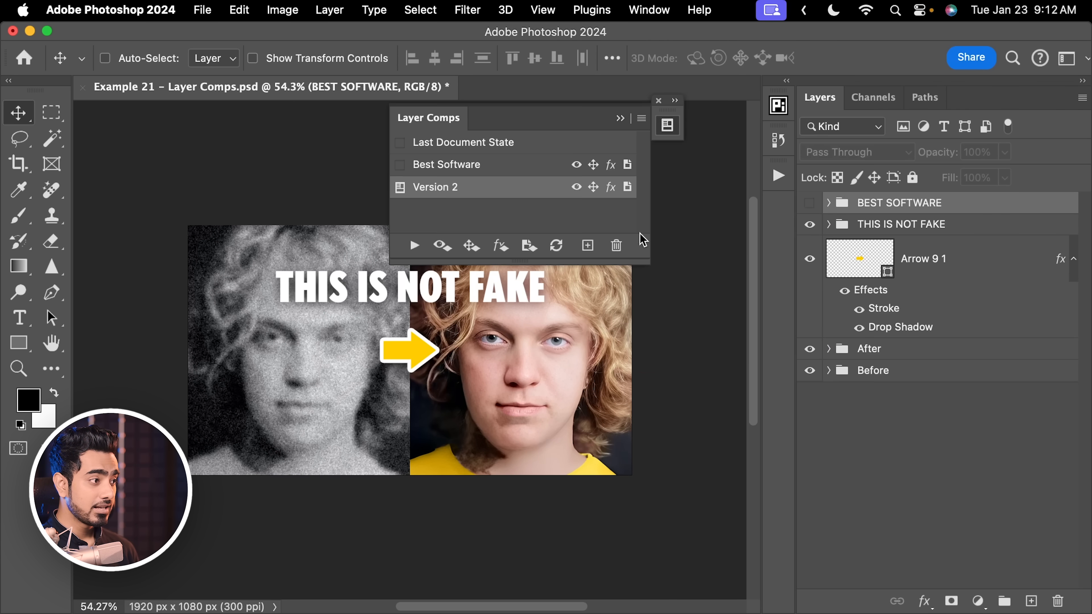
pyautogui.moveTo(477, 115); pyautogui.dragTo(703, 175)
pyautogui.click(636, 199)
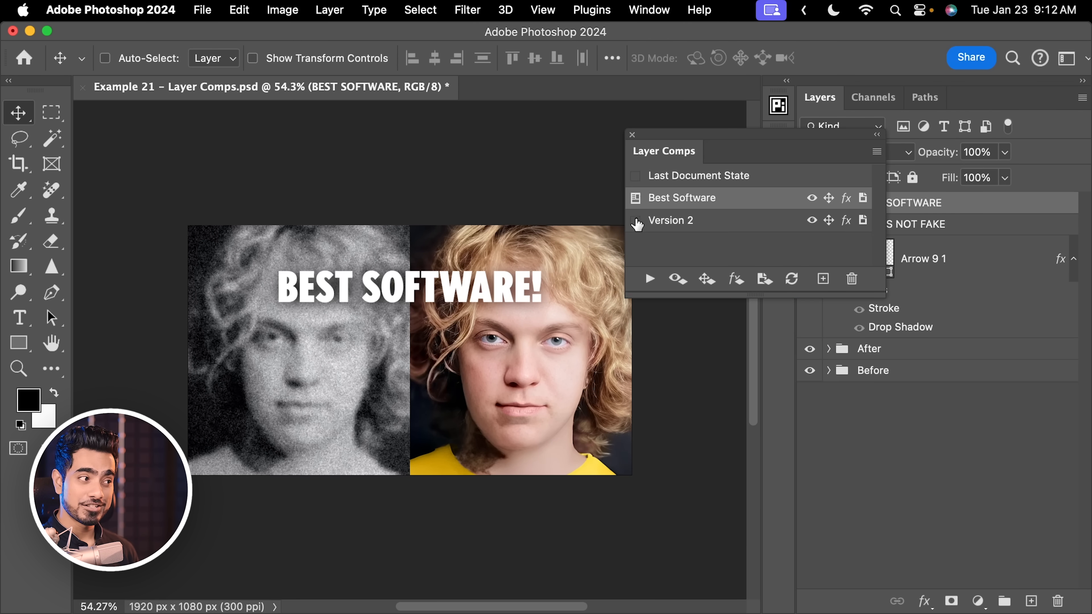
pyautogui.click(635, 221)
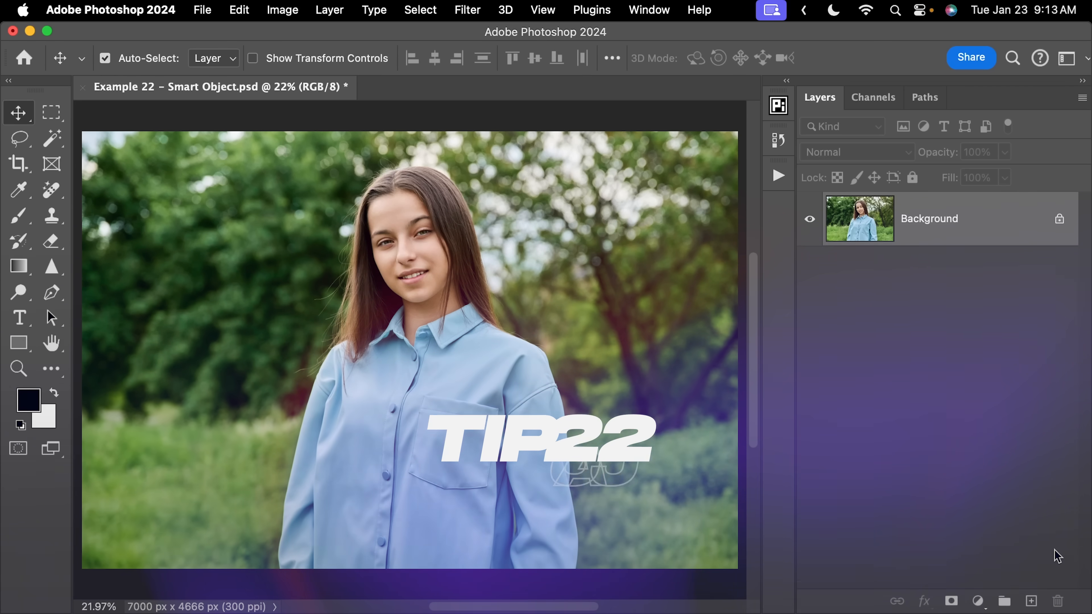
# Duplicate the Background layer of the portrait and try converting the copy for smart filters.
pyautogui.press('super+j')
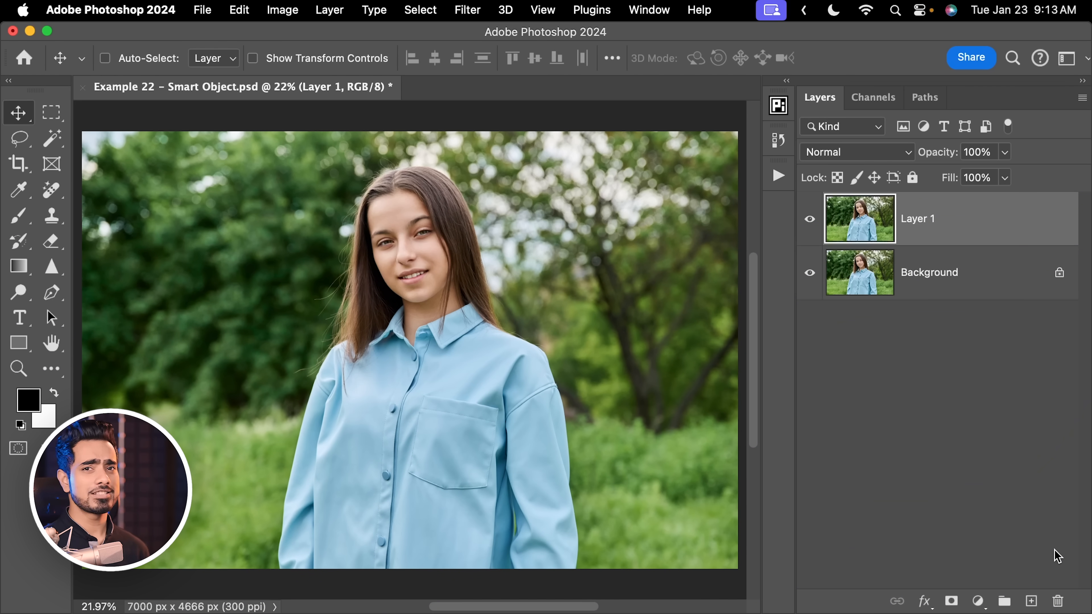
pyautogui.click(467, 10)
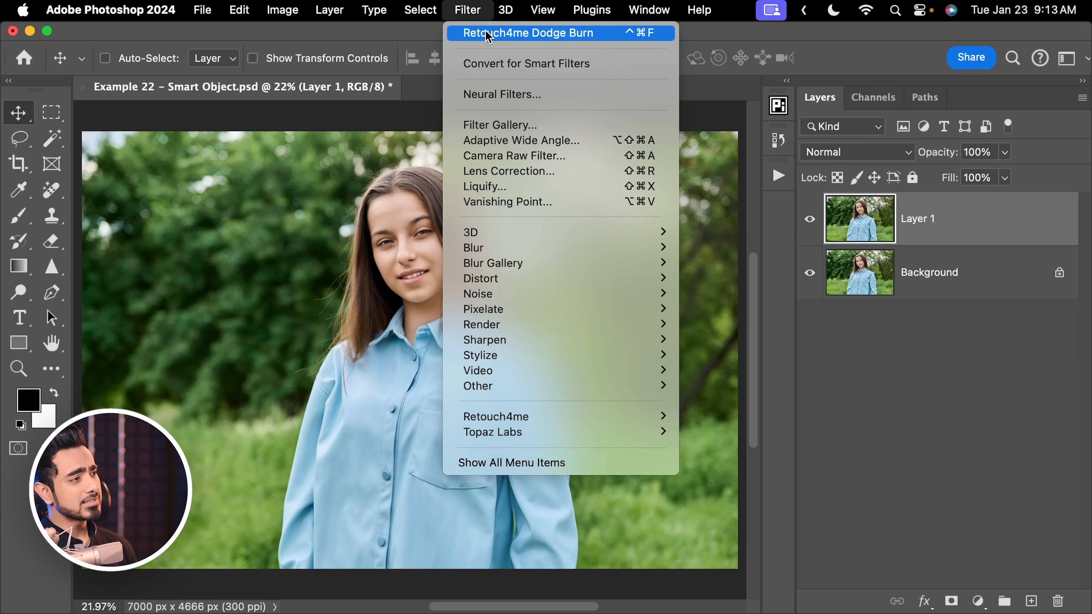
pyautogui.click(509, 73)
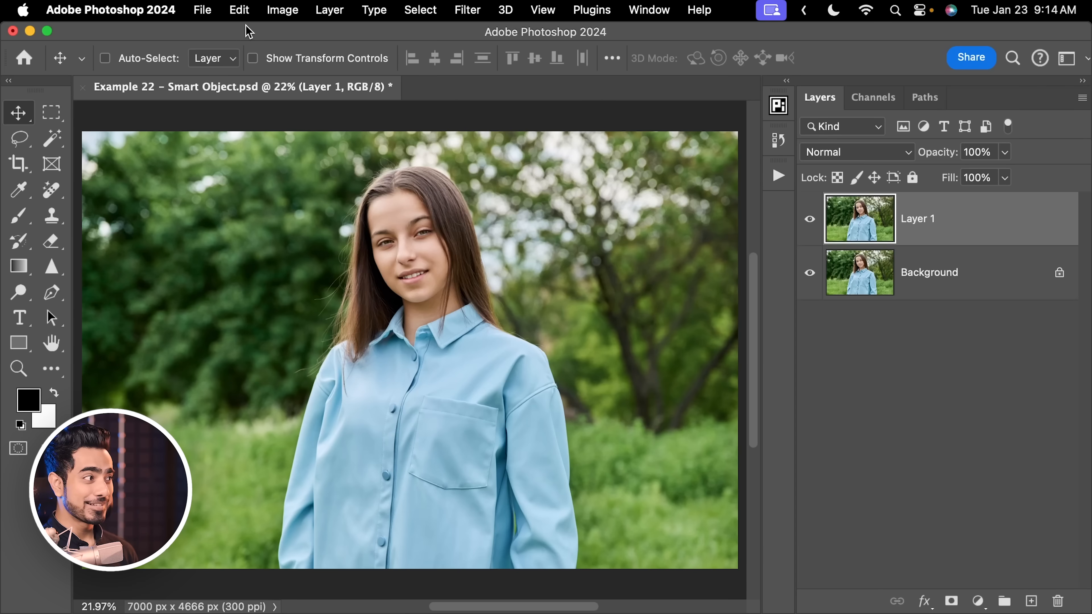
# Open the keyboard shortcut settings and display the shortcuts for Application Menus.
pyautogui.click(239, 9)
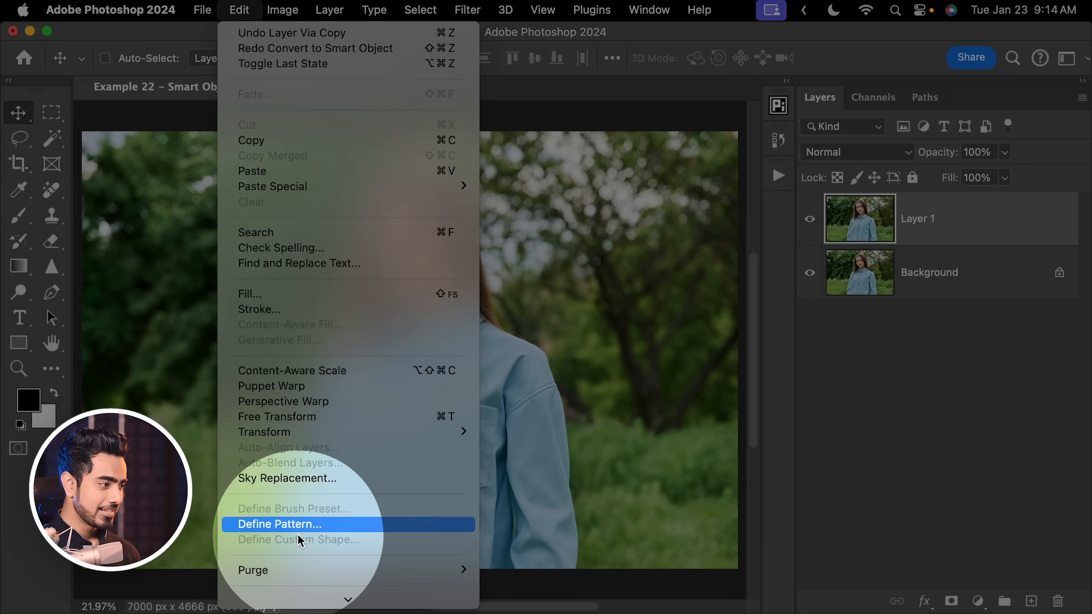
pyautogui.scroll(-3, 303, 593)
pyautogui.click(314, 519)
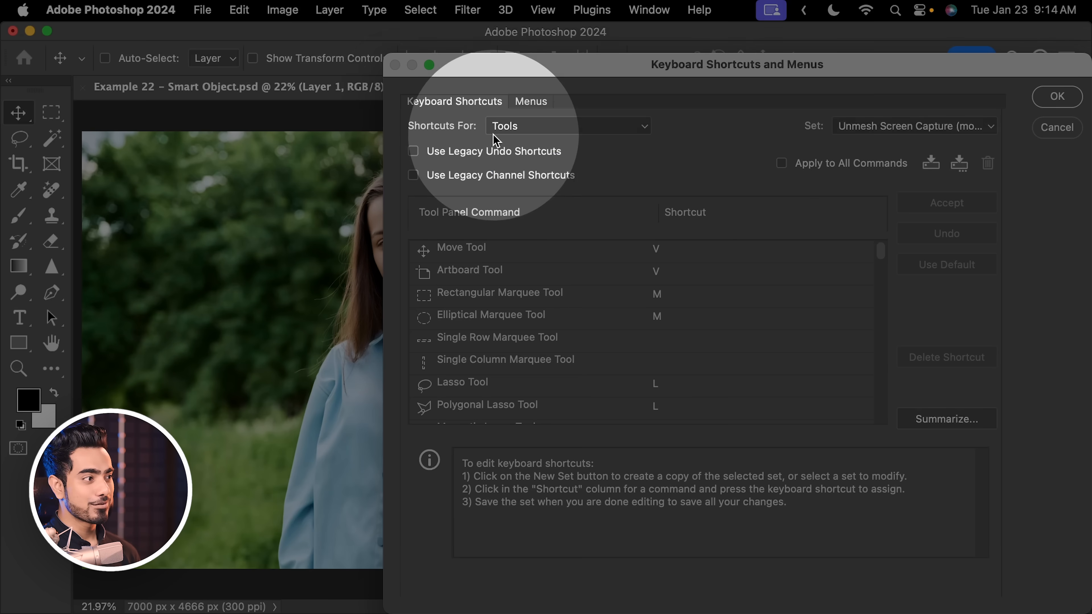
pyautogui.click(496, 129)
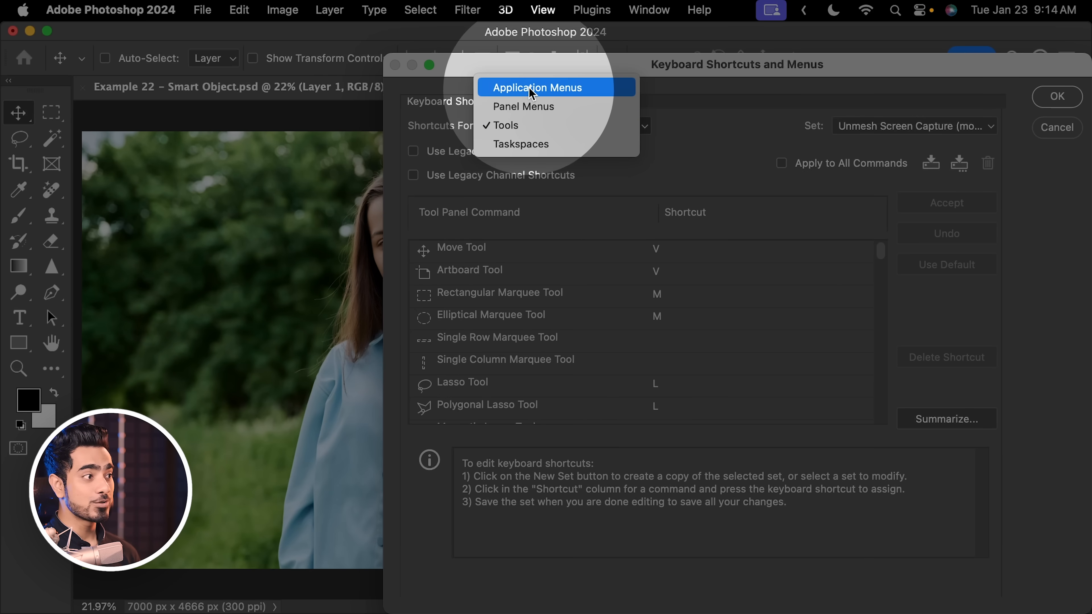
pyautogui.click(542, 85)
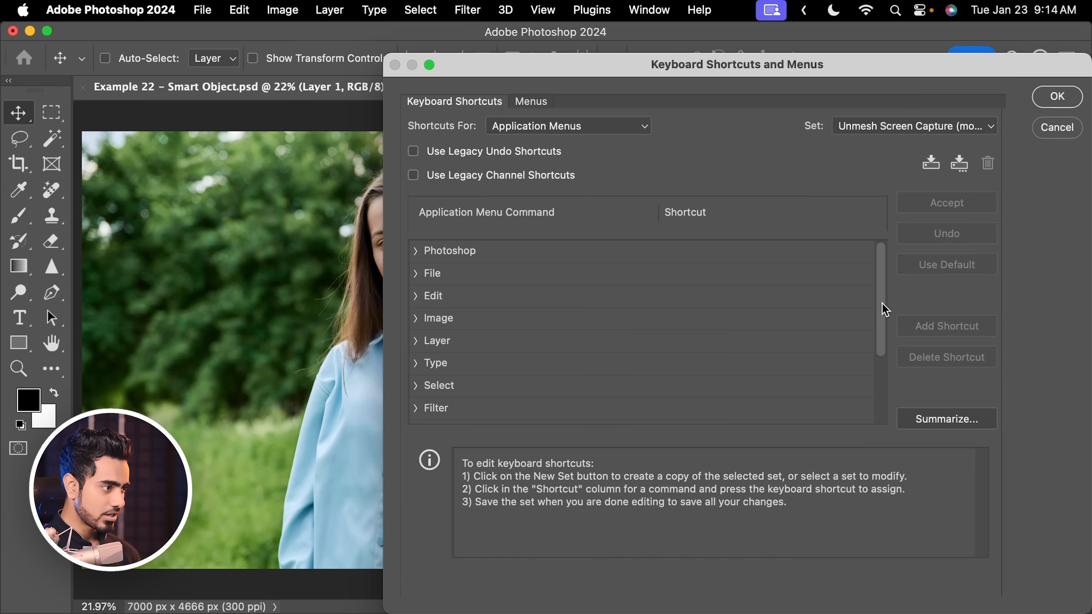
# Assign Shift+⌘+R to the Convert for Smart Filters command and use it to convert Layer 1 into a smart object.
pyautogui.moveTo(883, 304); pyautogui.dragTo(879, 325)
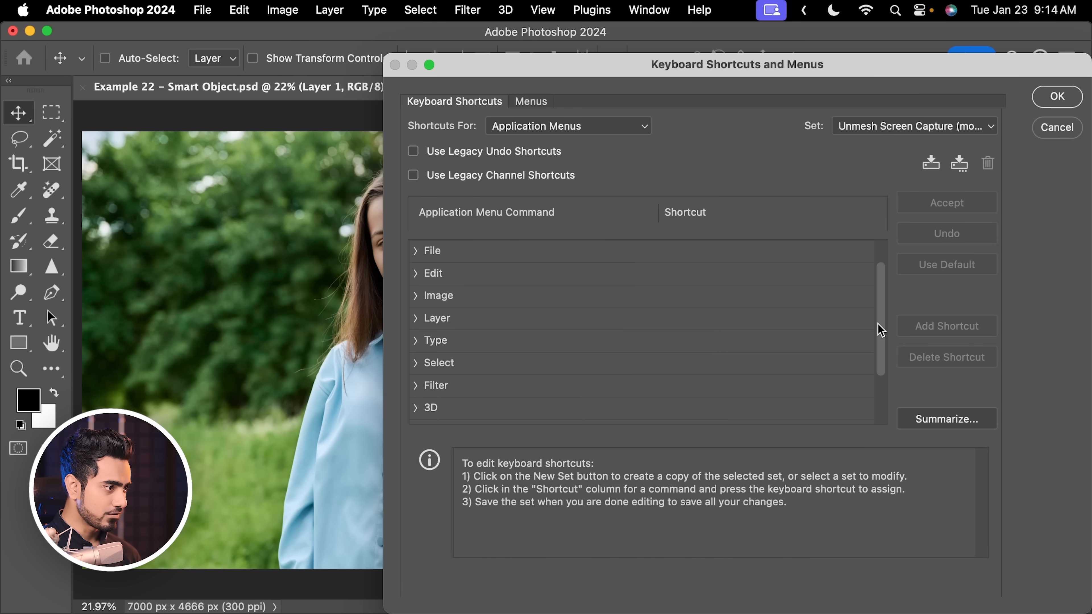
pyautogui.click(420, 387)
pyautogui.moveTo(884, 261); pyautogui.dragTo(884, 264)
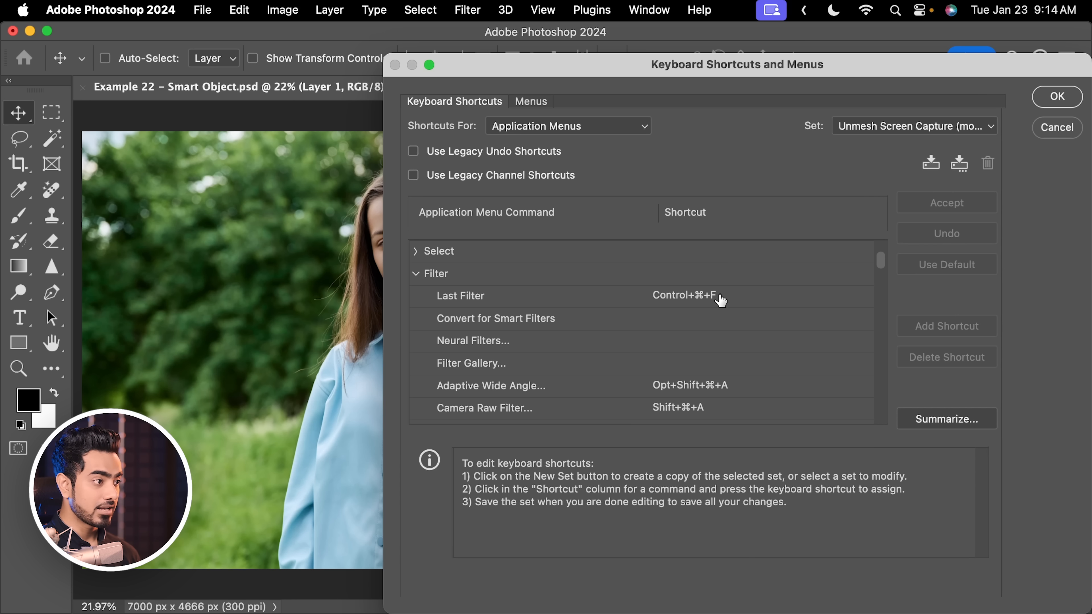
pyautogui.click(684, 322)
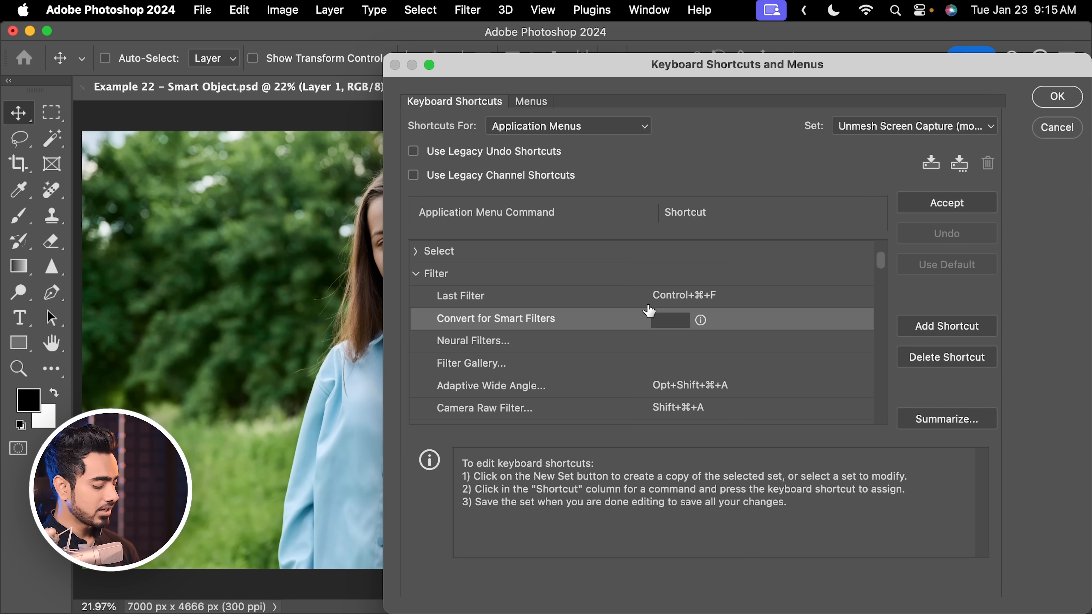
pyautogui.press('shift+super+r')
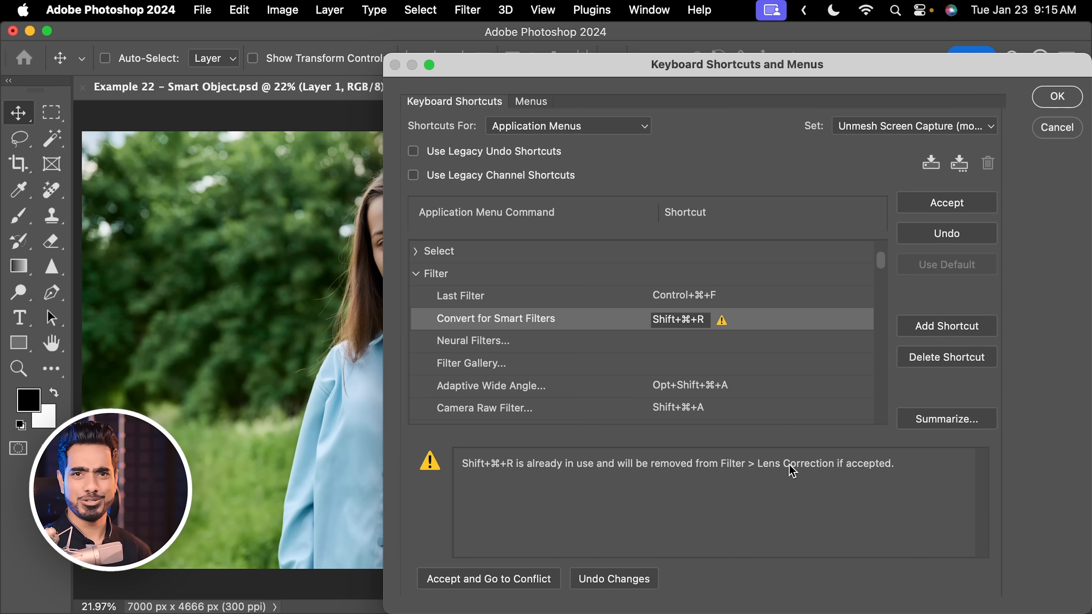
pyautogui.click(942, 205)
pyautogui.click(1060, 97)
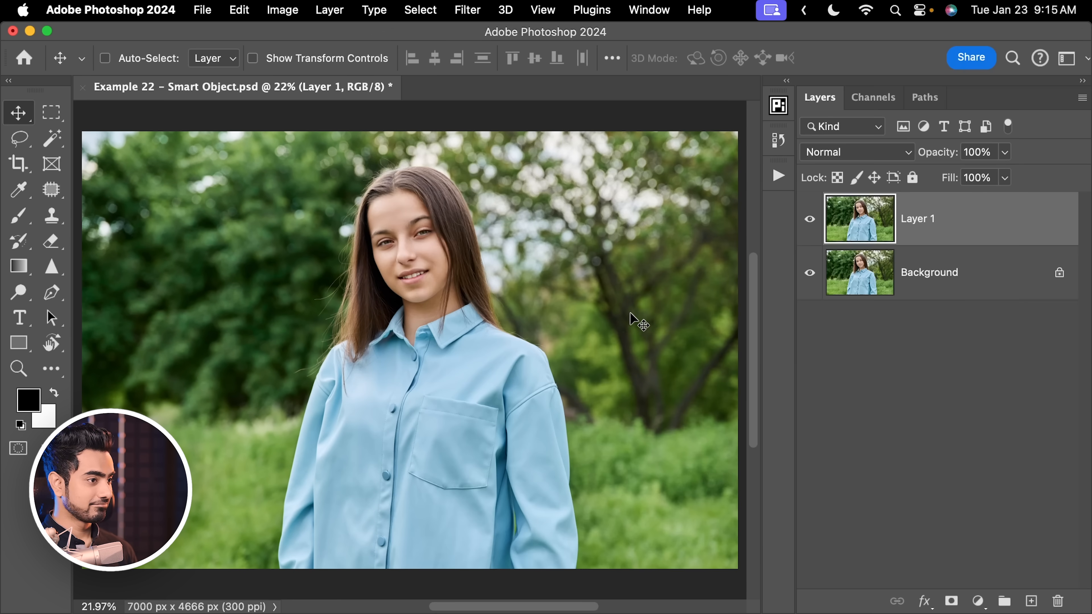
pyautogui.press('shift+super+r')
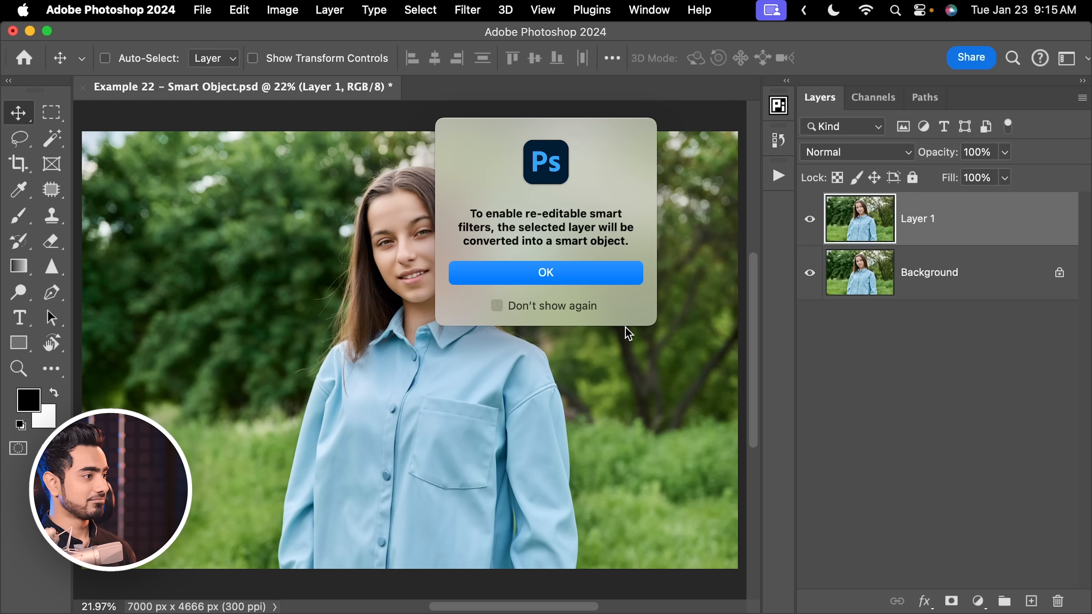
pyautogui.click(548, 275)
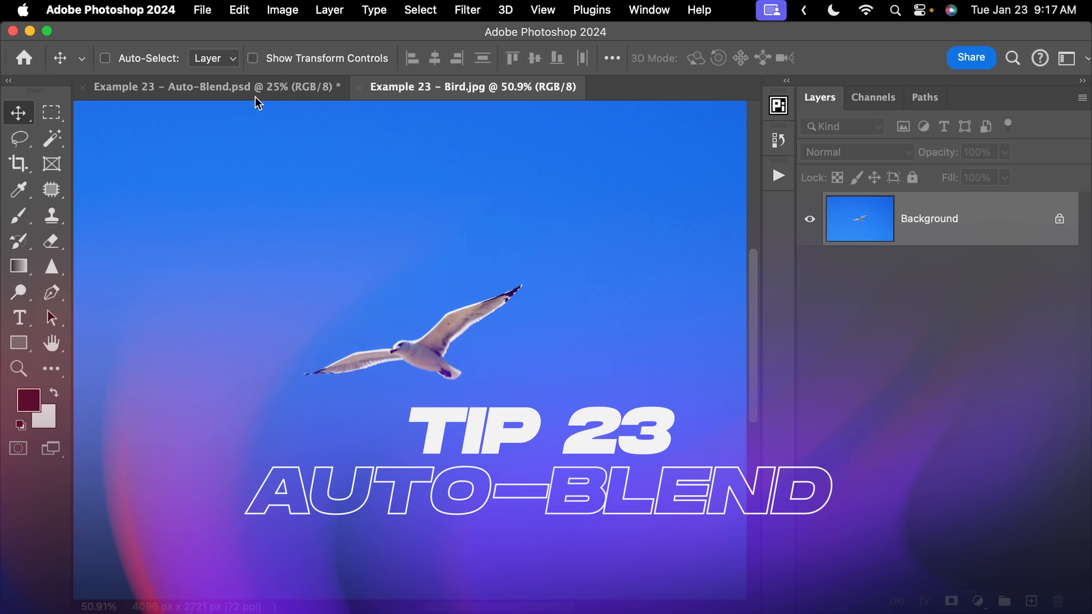
# Draw a loose Lasso selection around the seagull in Example 23 – Bird.jpg and copy it.
pyautogui.click(254, 88)
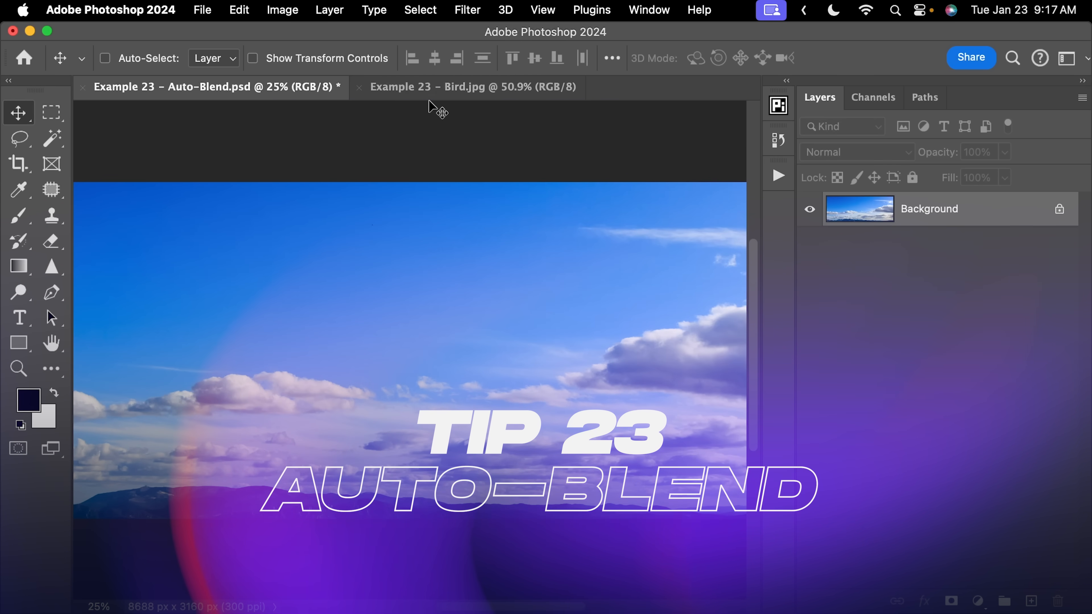
pyautogui.click(431, 88)
pyautogui.click(8, 145)
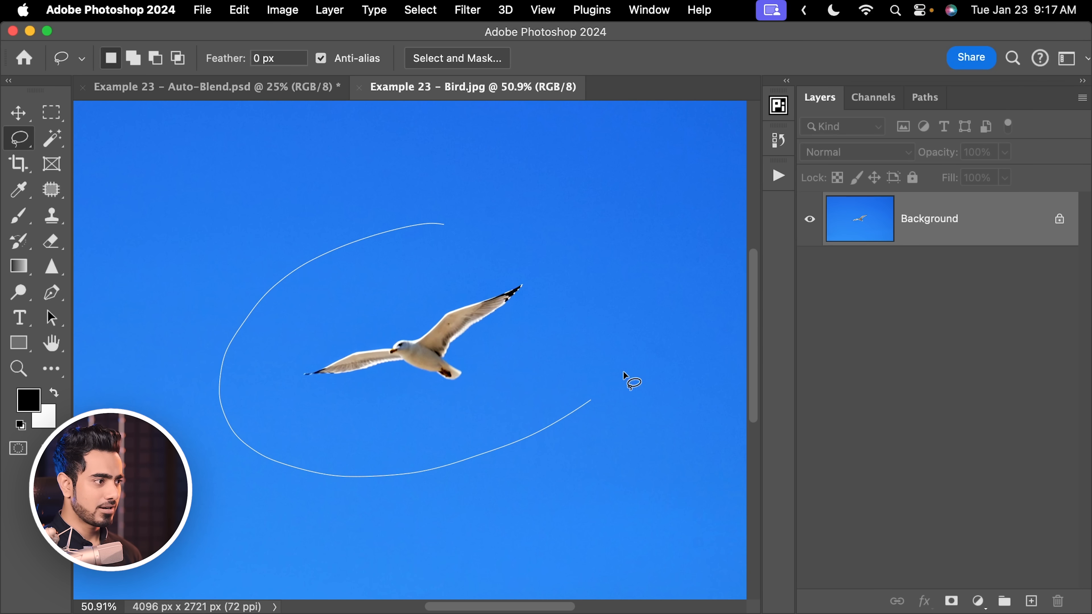
pyautogui.moveTo(428, 223); pyautogui.dragTo(445, 206)
pyautogui.press('super+c')
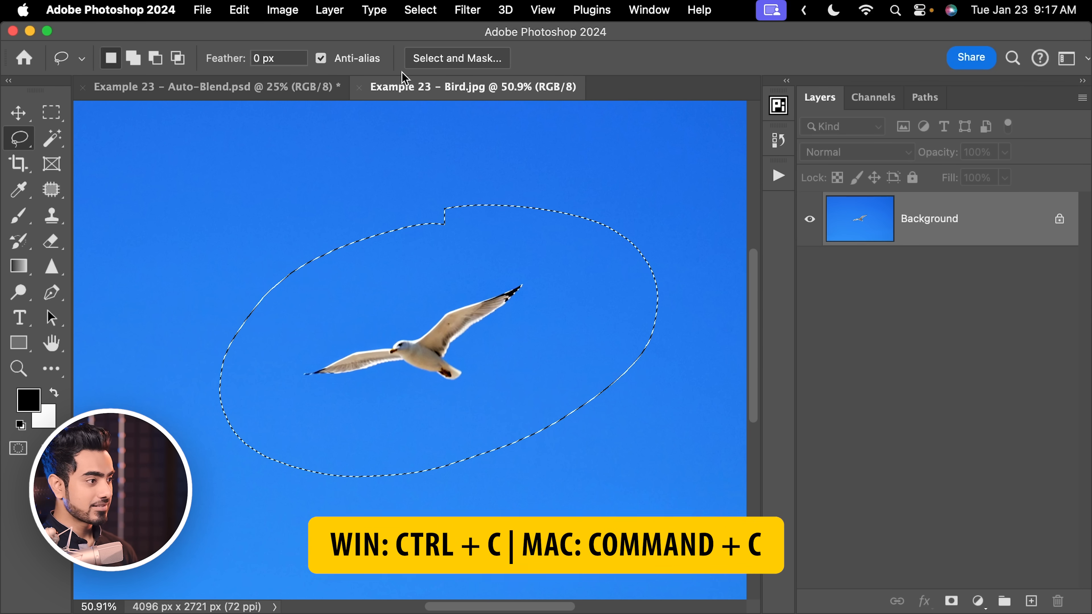
# Paste the seagull into Example 23 – Auto-Blend.psd and move it slightly higher in the sky.
pyautogui.click(282, 96)
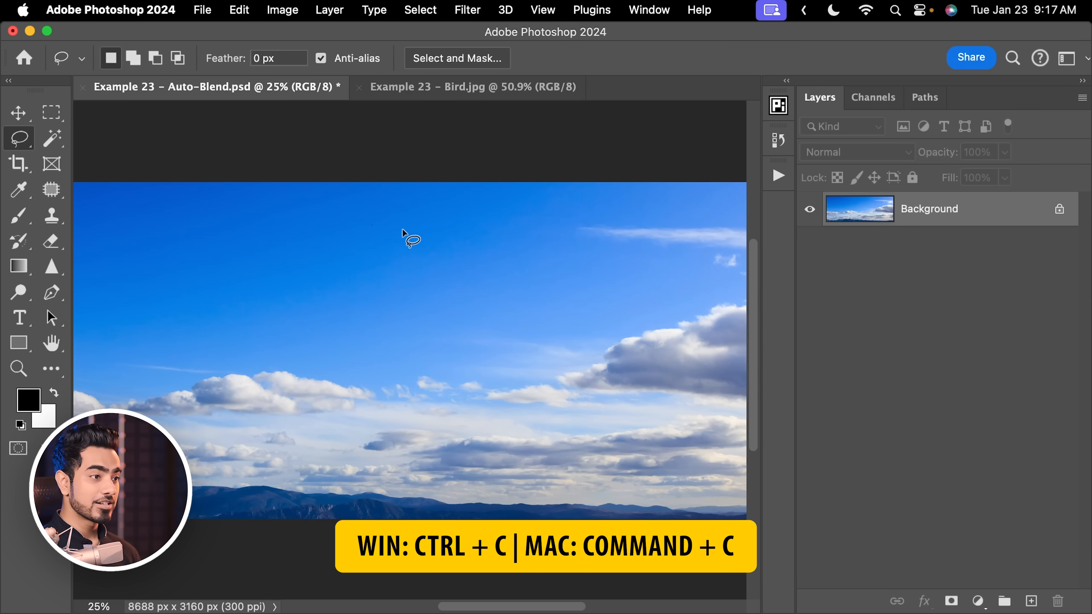
pyautogui.press('super+v')
pyautogui.press('super+t')
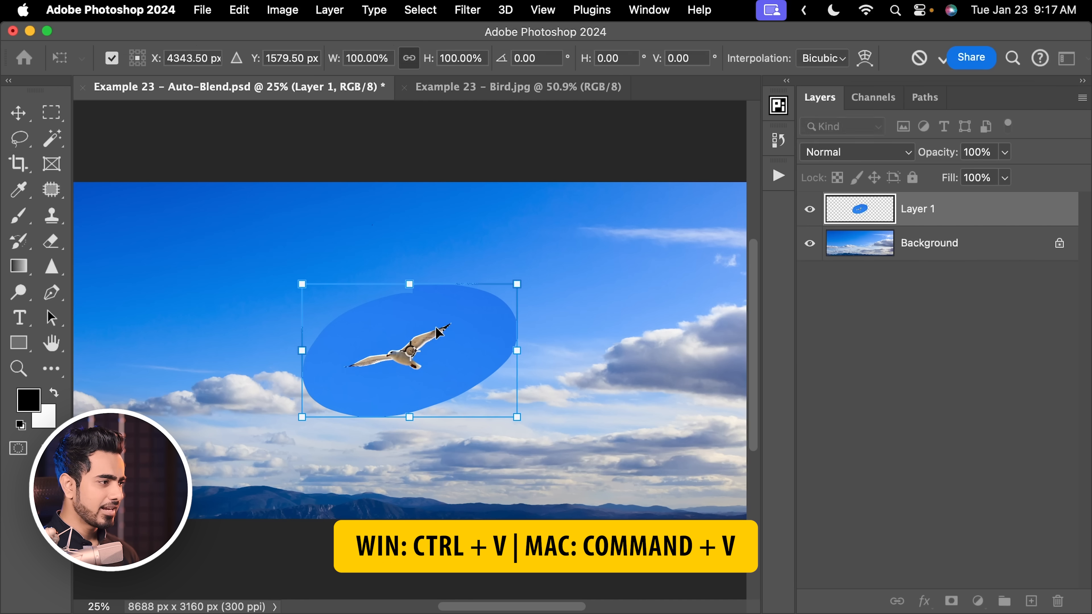
pyautogui.moveTo(434, 329); pyautogui.dragTo(434, 295)
pyautogui.press('Return')
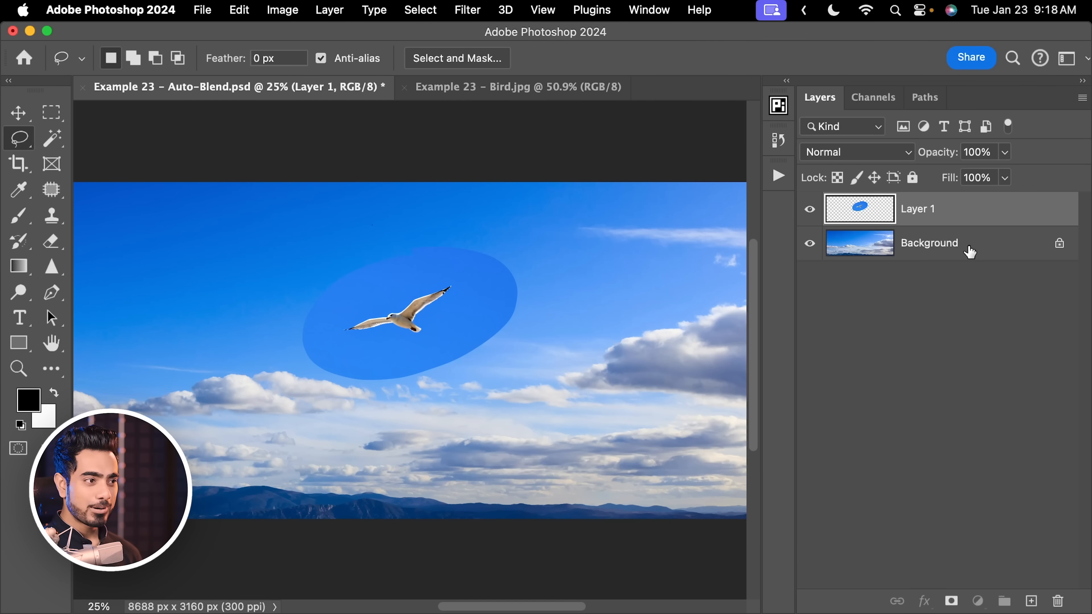
# Duplicate the Background layer and auto-blend the copy with Layer 1 using Stack Images, Seamless Tones and Colors, and Content Aware Fill Transparent Areas.
pyautogui.click(970, 252)
pyautogui.press('super+j')
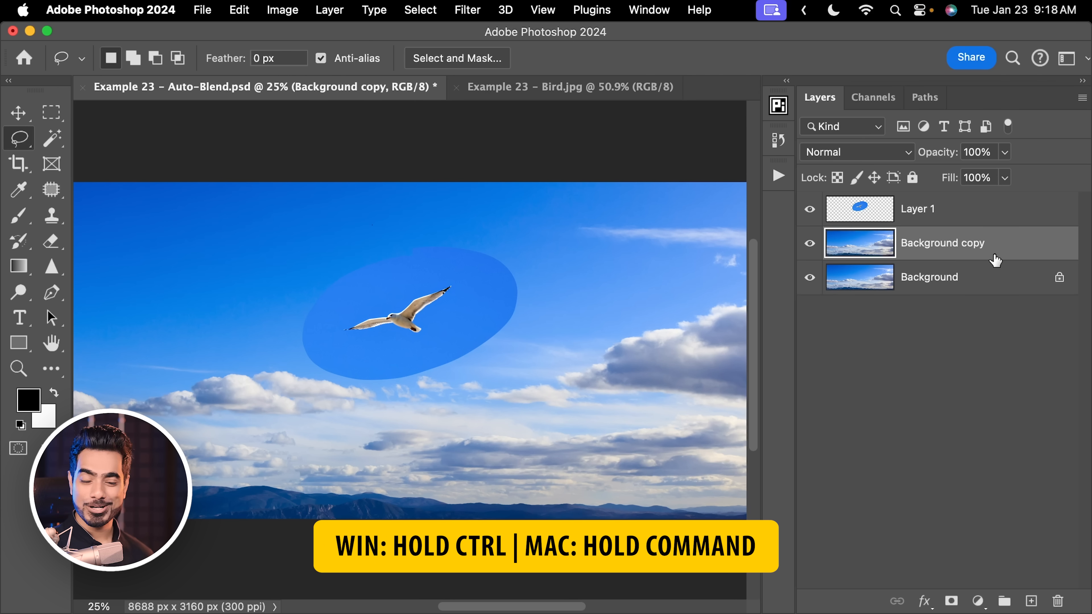
pyautogui.keyDown('super'); pyautogui.click(1007, 218); pyautogui.keyUp('super')
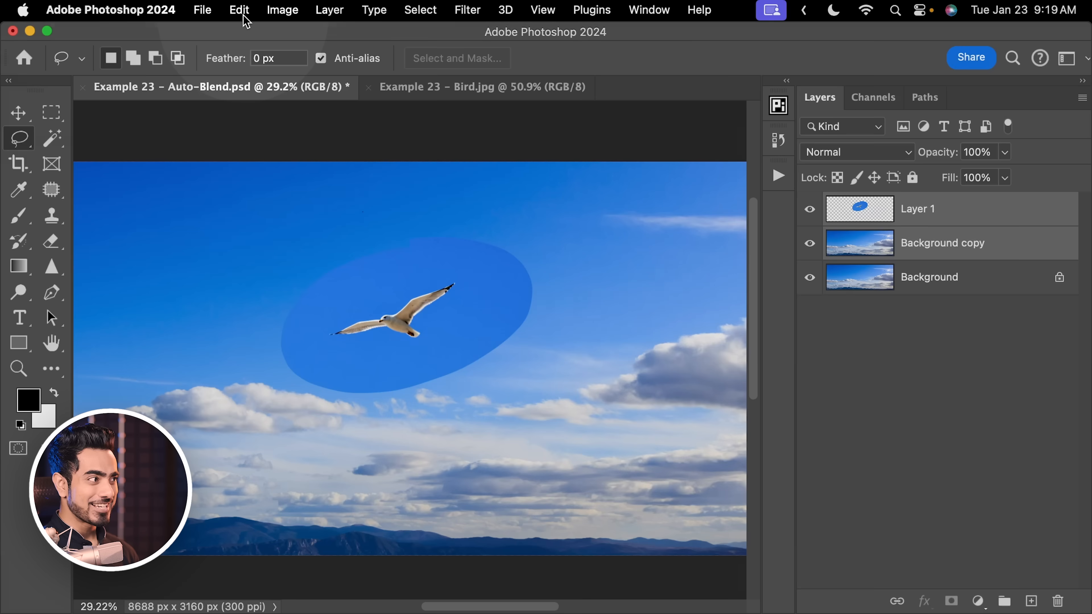
pyautogui.click(240, 10)
pyautogui.click(297, 463)
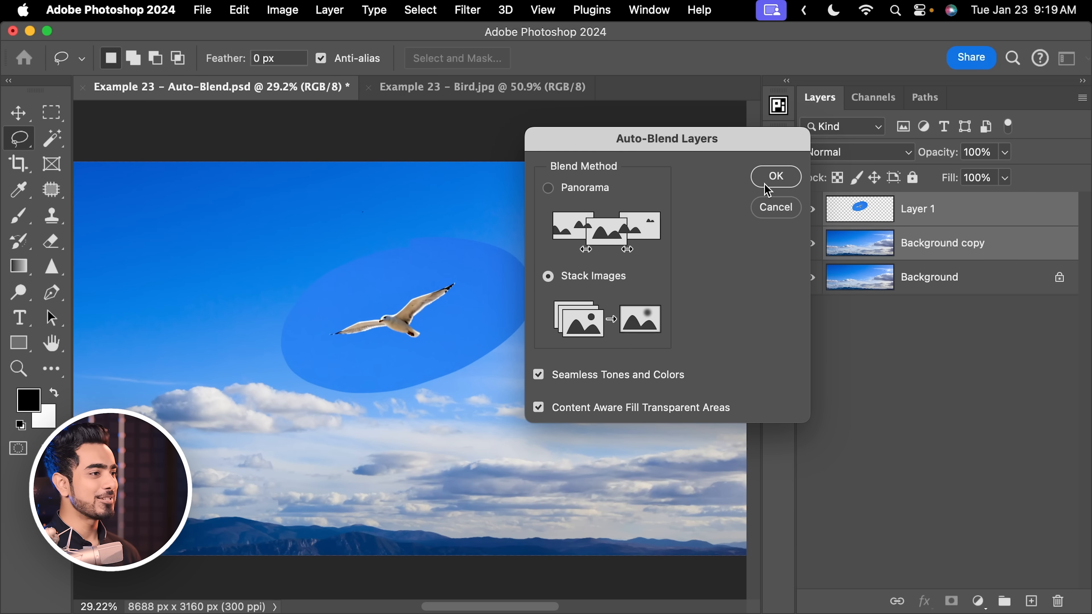
pyautogui.click(765, 181)
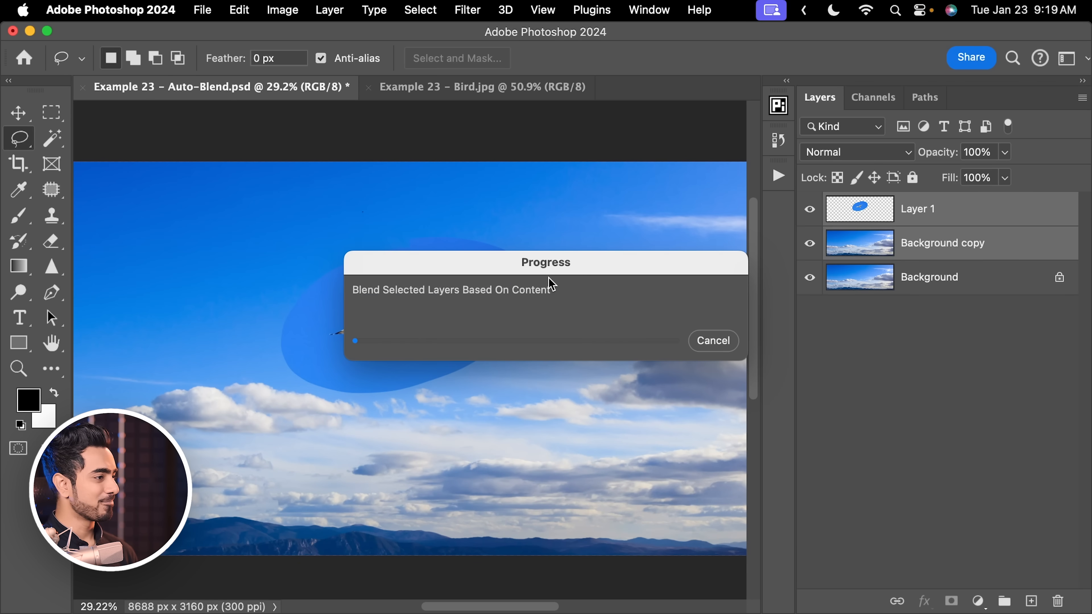
pyautogui.click(565, 276)
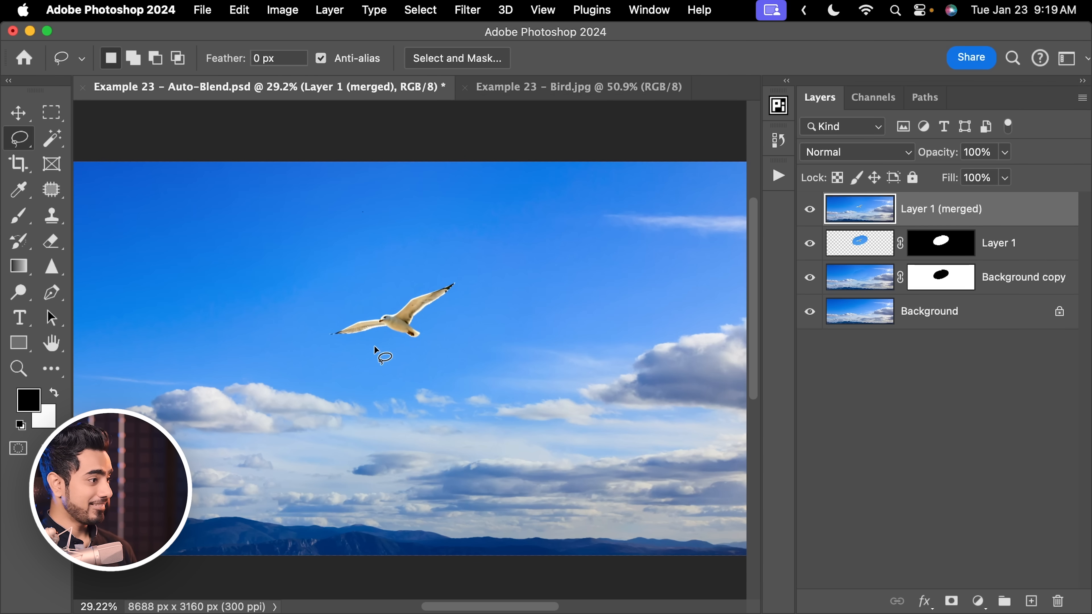
# Add a Hue/Saturation adjustment, extend the Yellows range with the bird's color cast, and set its Saturation to -76.
pyautogui.moveTo(396, 314); pyautogui.dragTo(449, 301)
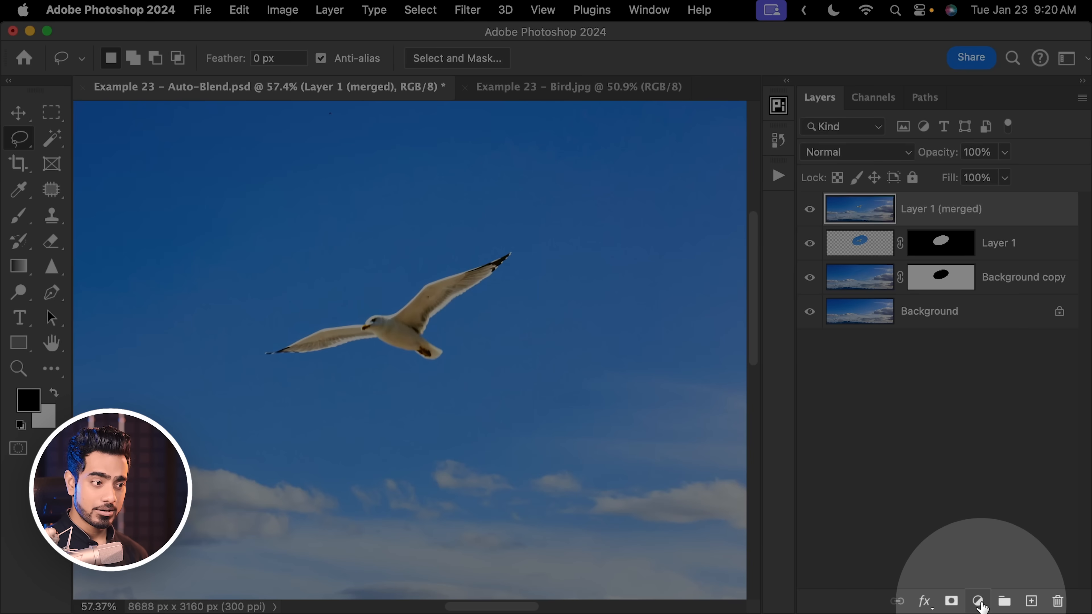
pyautogui.click(978, 601)
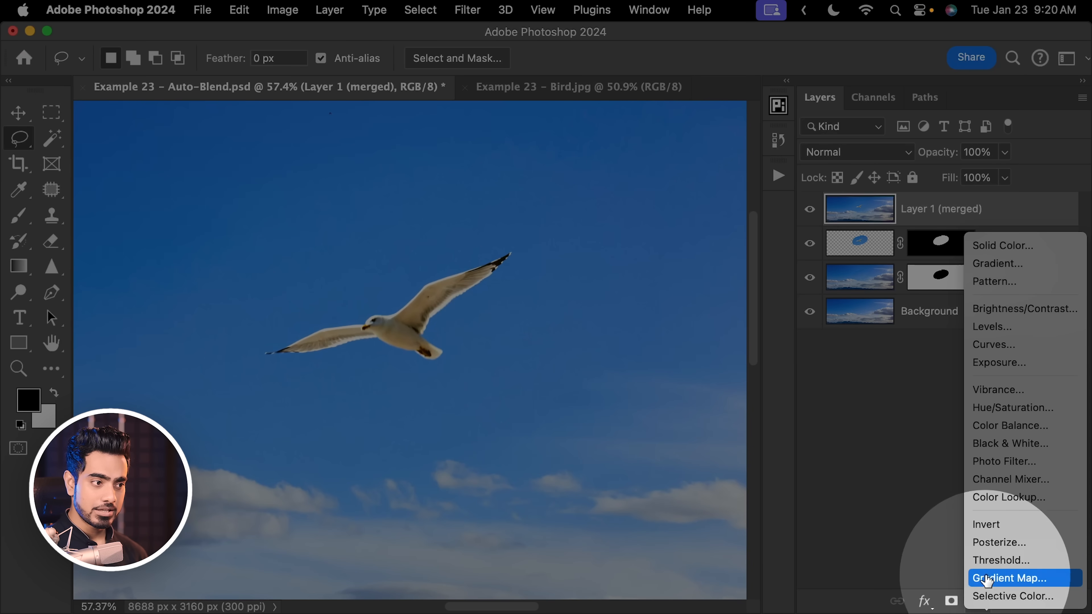
pyautogui.click(1008, 408)
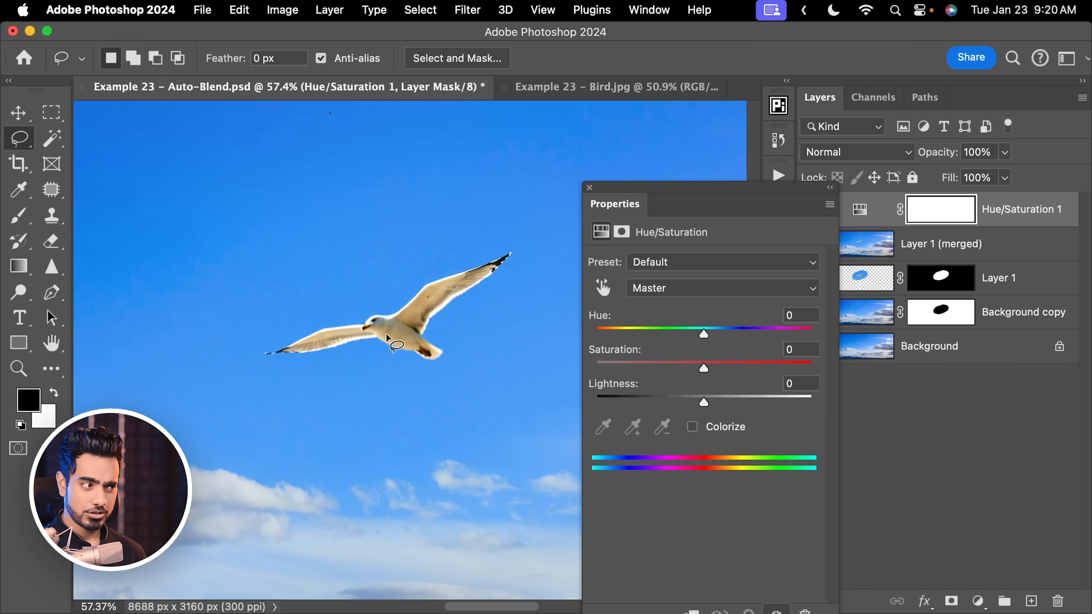
pyautogui.click(682, 289)
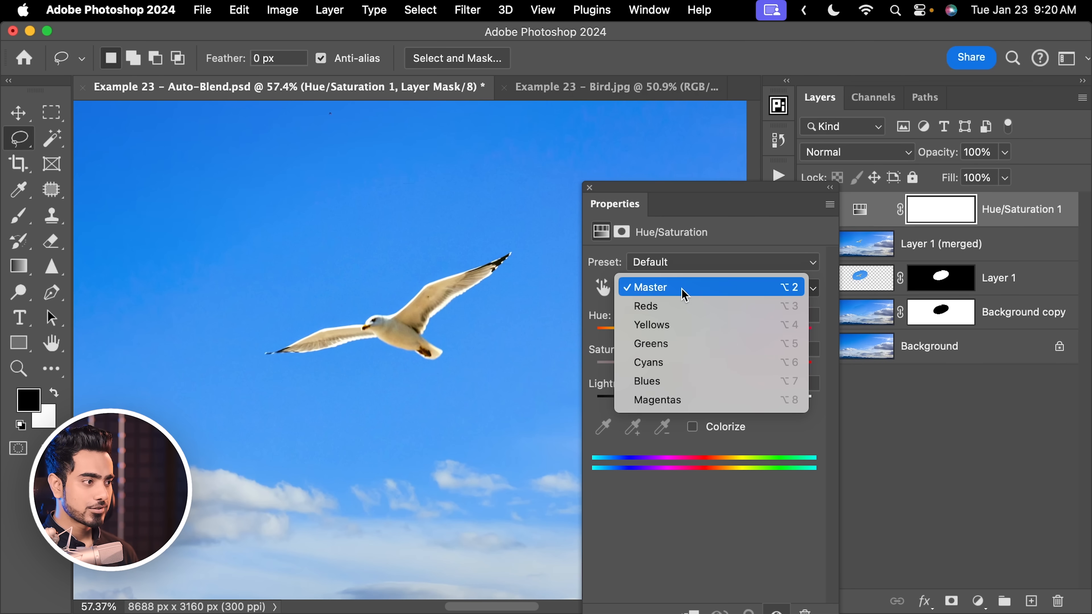
pyautogui.click(675, 325)
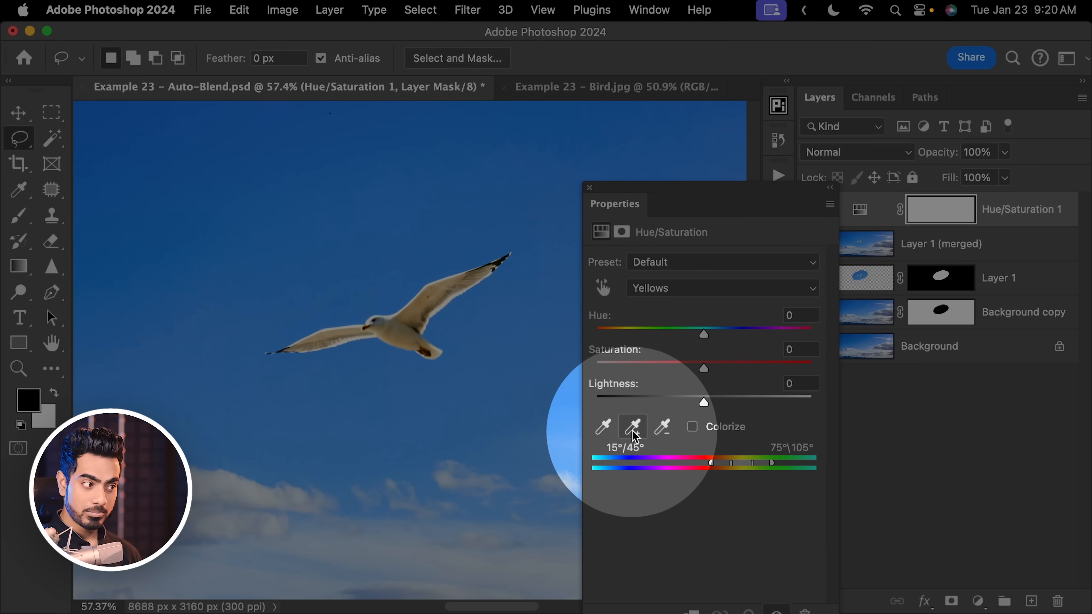
pyautogui.click(633, 427)
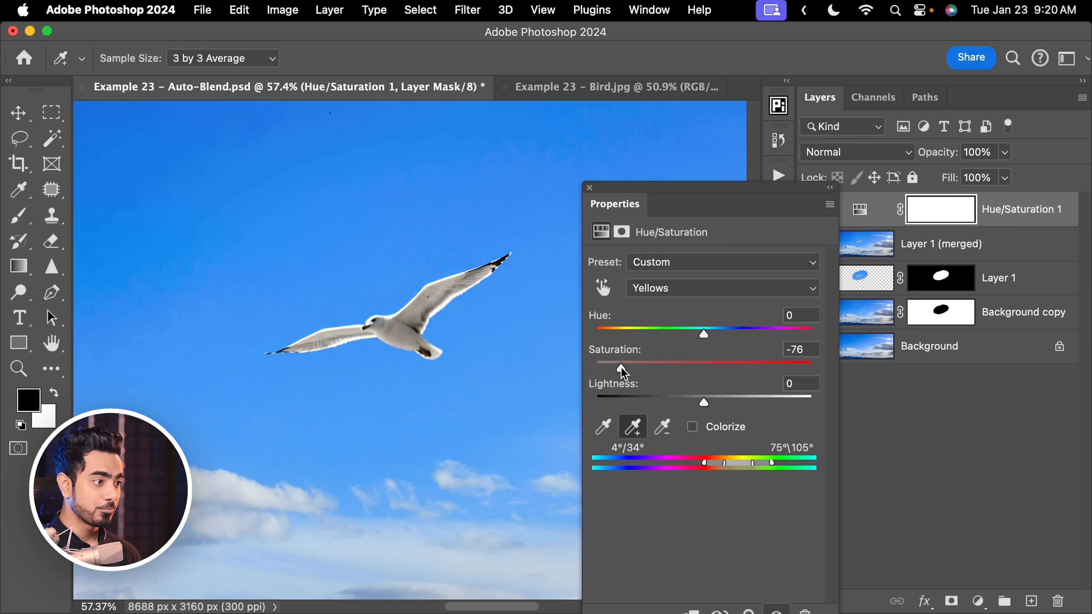
pyautogui.click(590, 189)
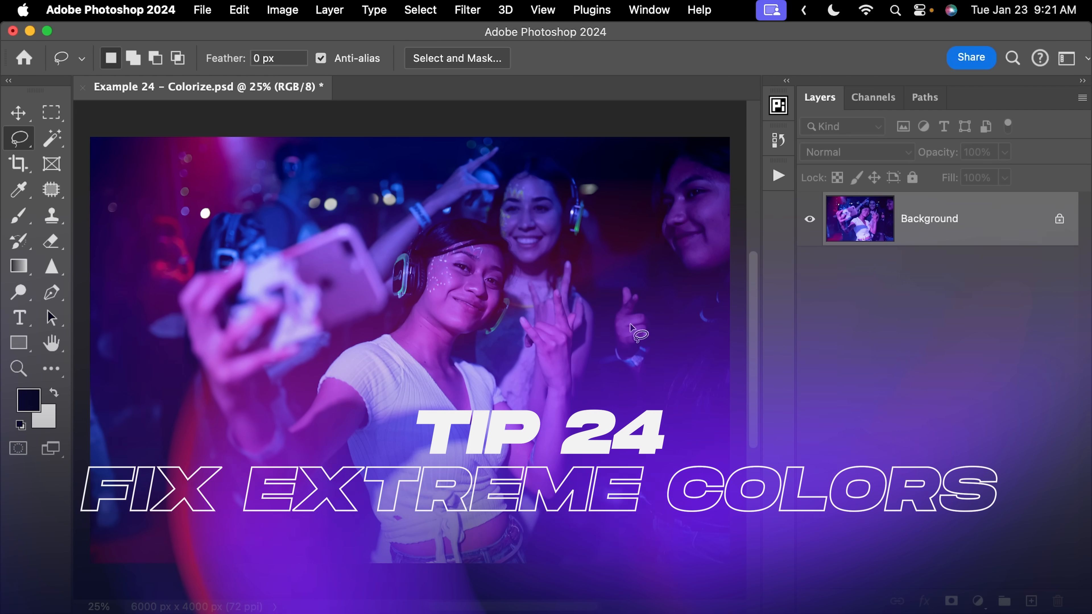
# Try to neutralize the party photo's color cast with a Curves layer by sampling the white top as gray, and delete that layer.
pyautogui.click(978, 601)
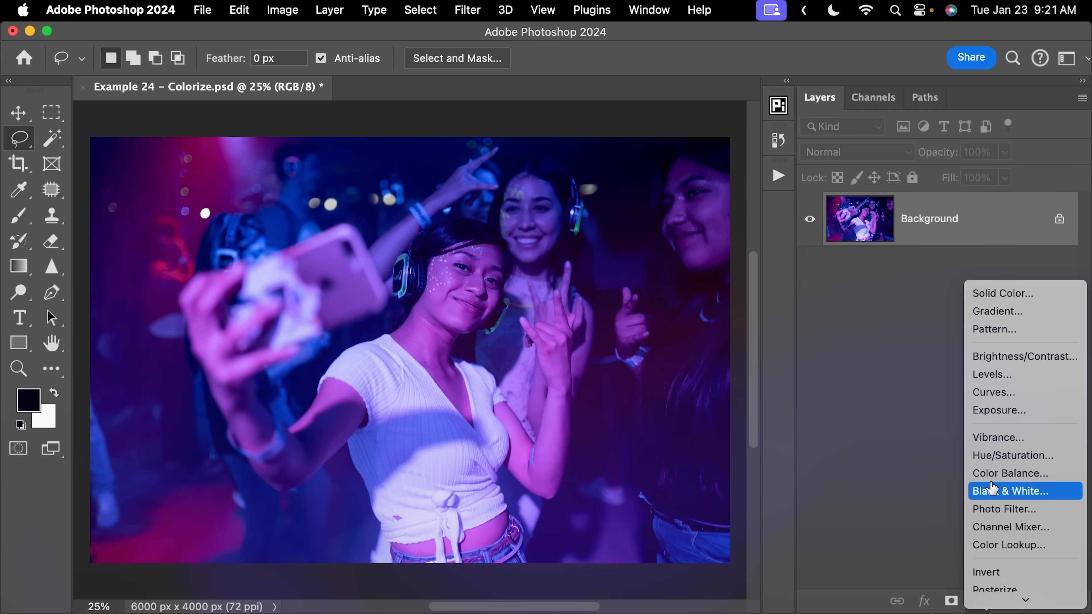
pyautogui.click(985, 390)
pyautogui.click(605, 348)
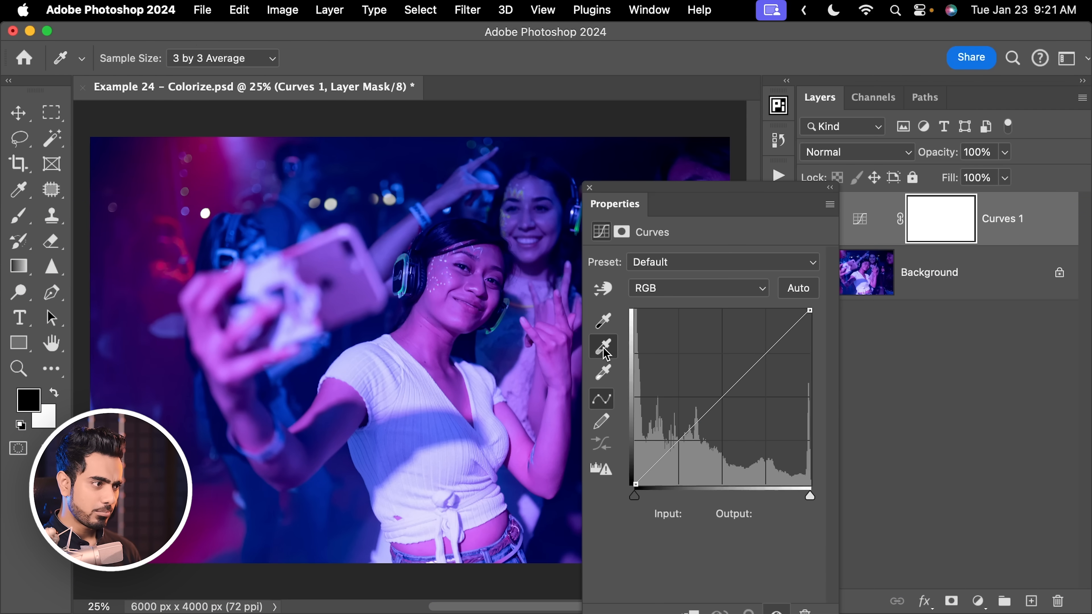
pyautogui.click(393, 461)
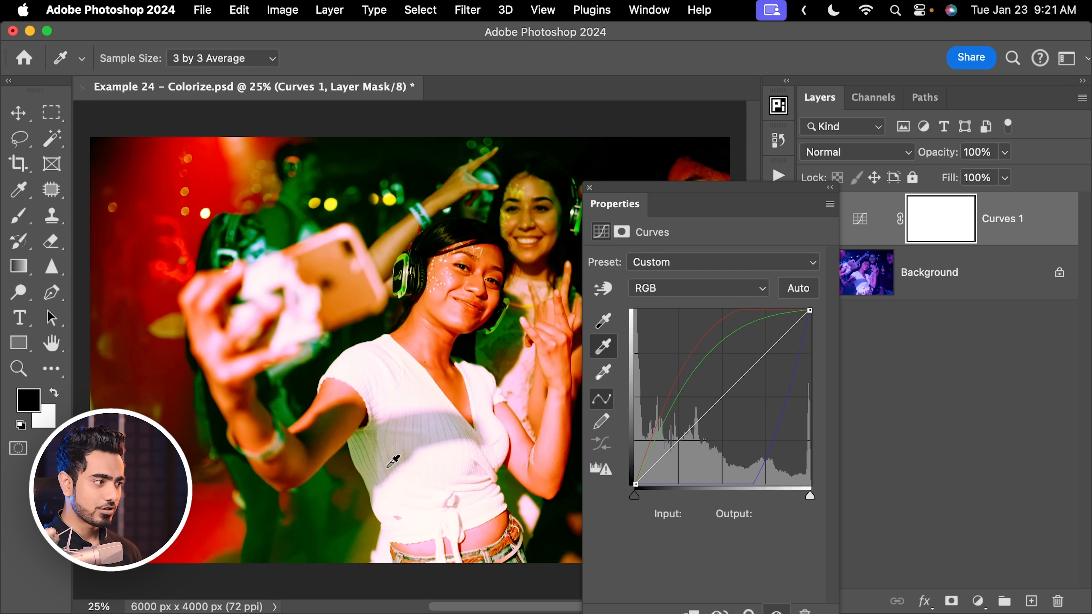
pyautogui.moveTo(467, 297); pyautogui.dragTo(330, 303)
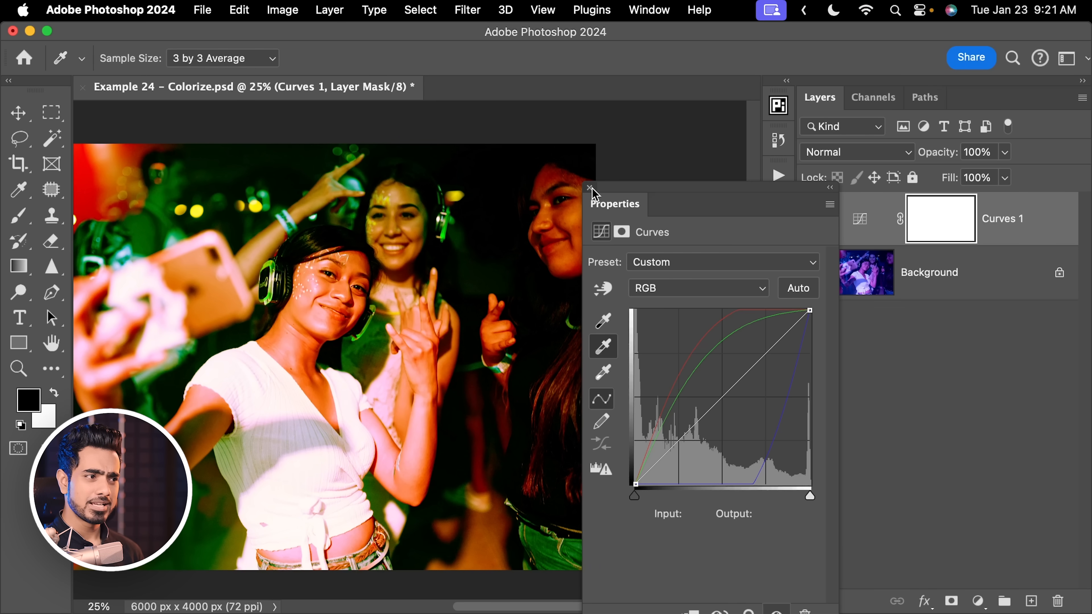
pyautogui.click(590, 188)
pyautogui.moveTo(1041, 227); pyautogui.dragTo(1058, 602)
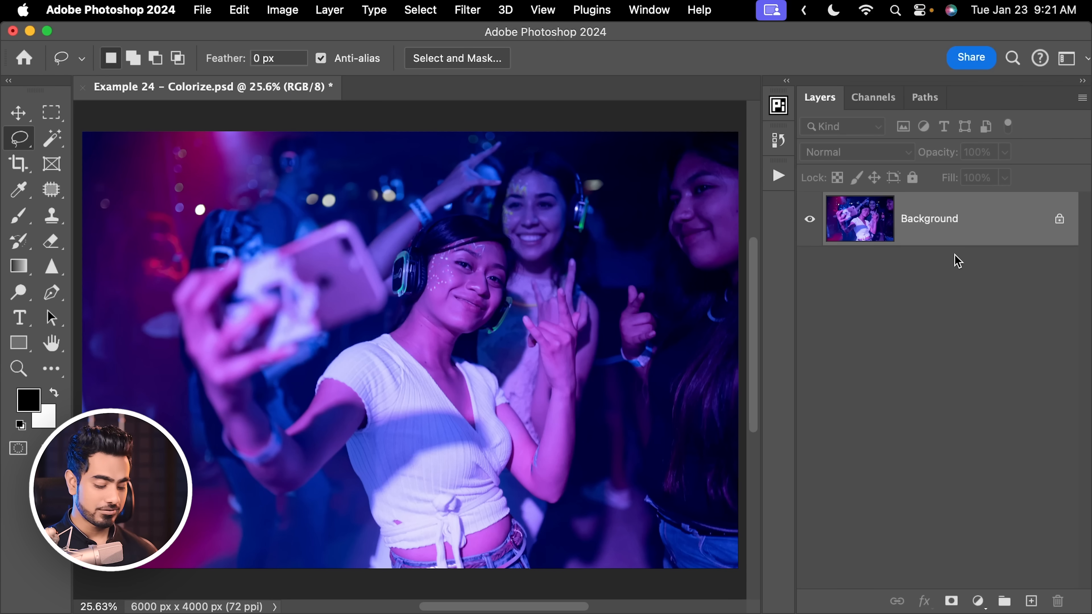
# Duplicate the Background layer as a smart object and apply the Colorize neural filter to it, with output as Smart filter.
pyautogui.press('super+j')
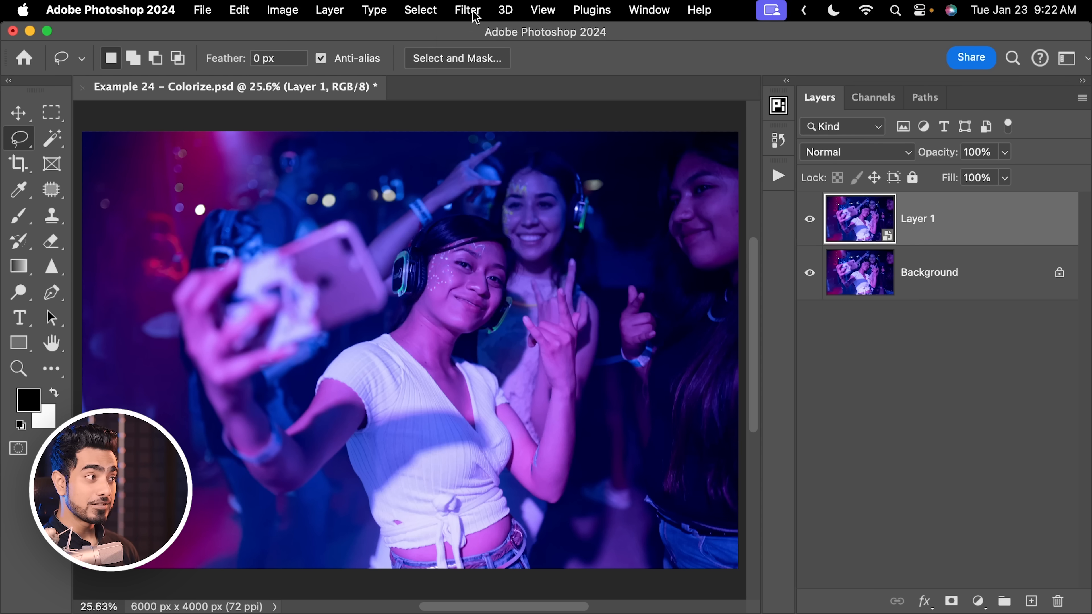
pyautogui.click(469, 11)
pyautogui.click(504, 97)
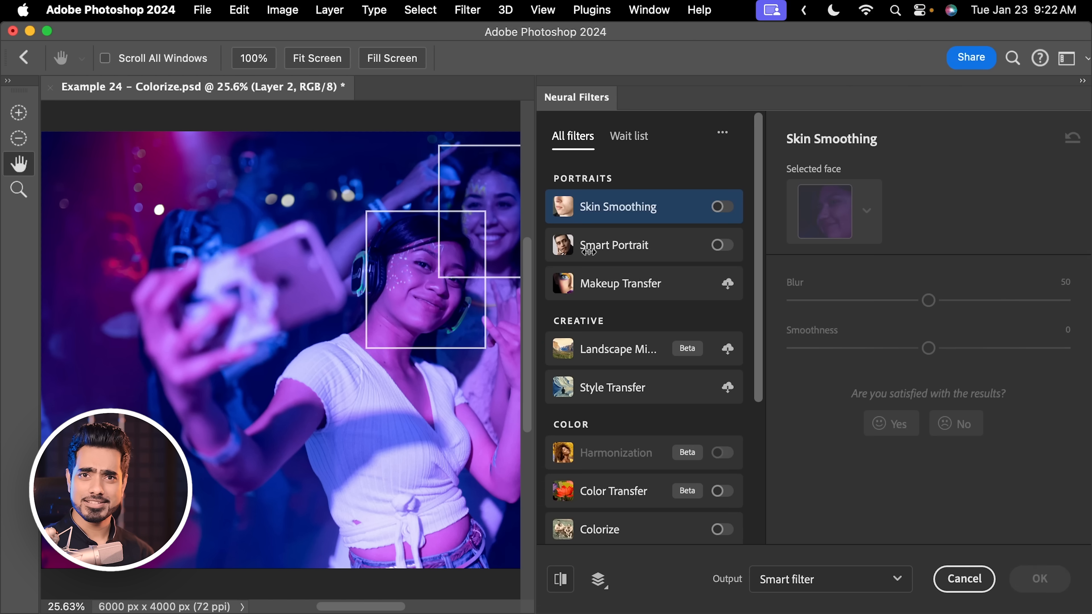
pyautogui.moveTo(412, 381); pyautogui.dragTo(249, 398)
pyautogui.scroll(-1, 763, 401)
pyautogui.scroll(-2, 763, 401)
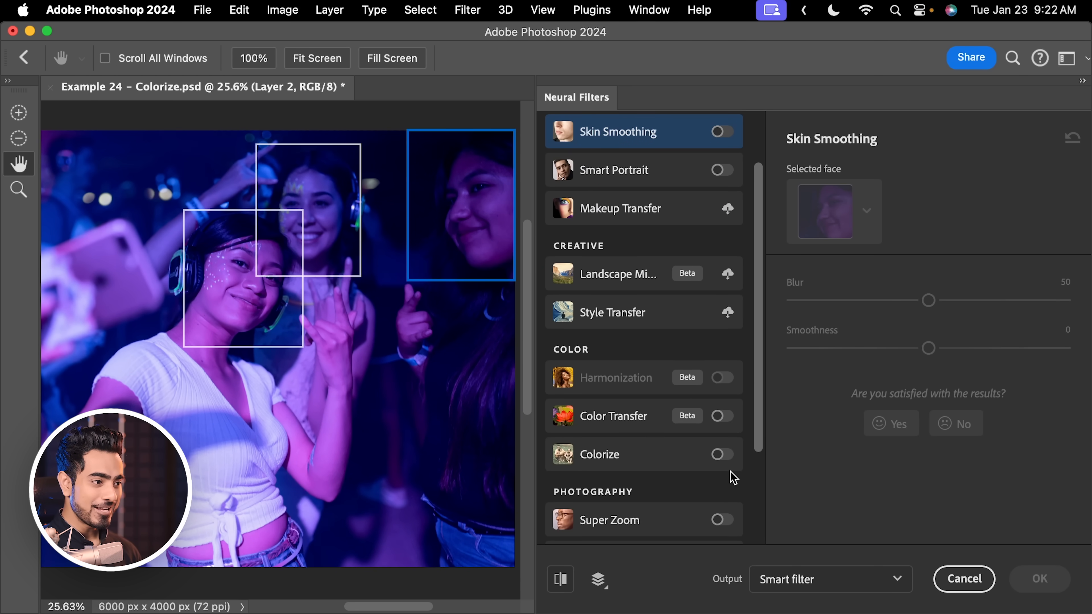
pyautogui.click(722, 455)
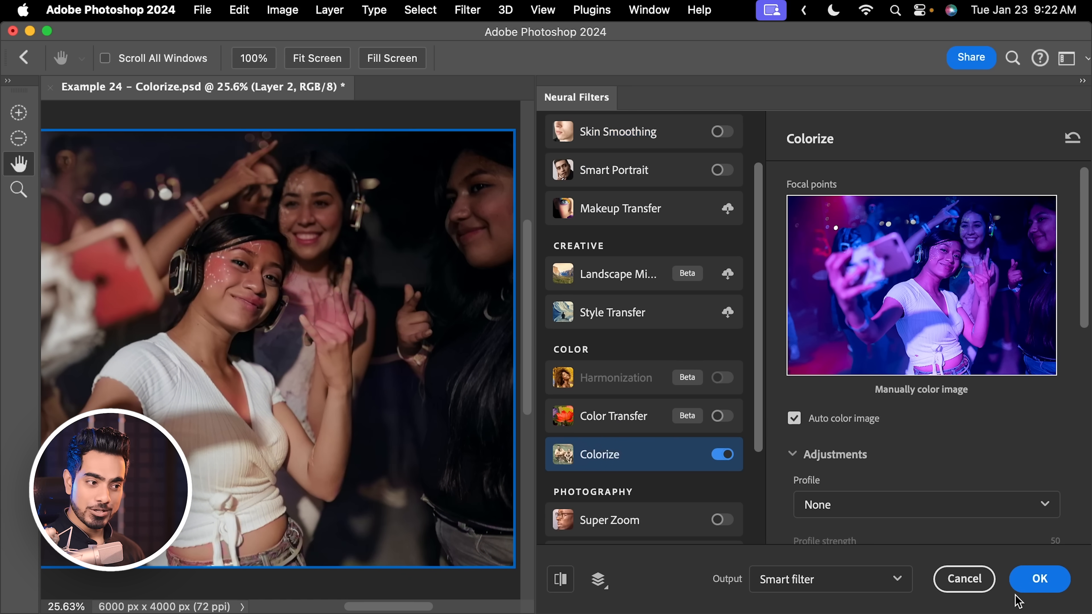
pyautogui.click(1044, 588)
# Add a layer in Color blend mode and paint skin tone over the red patch on the front woman's cheek with a size 150 brush.
pyautogui.scroll(6, 447, 286)
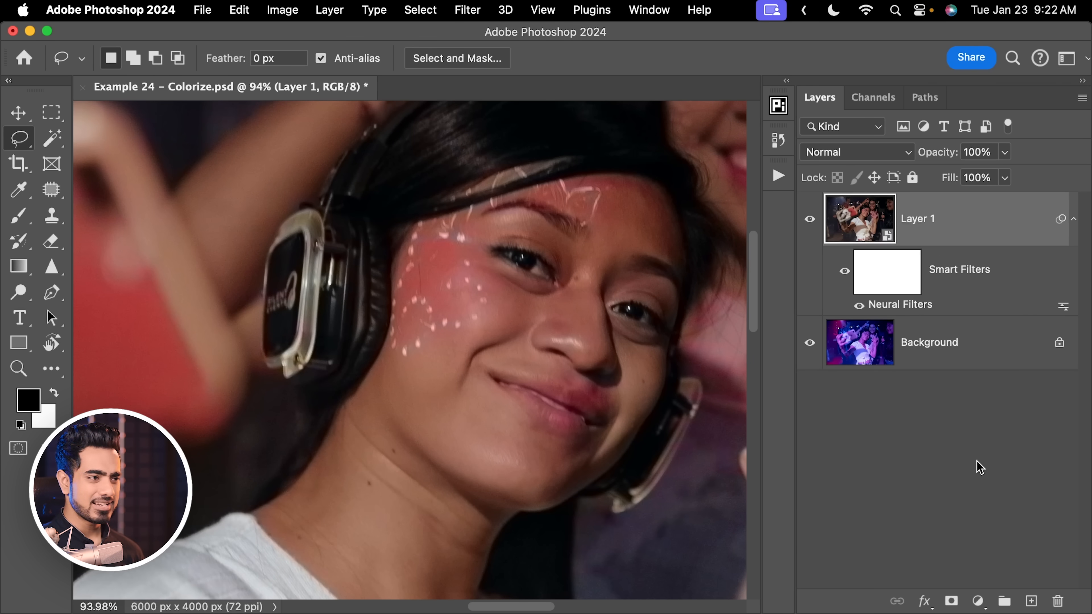
pyautogui.click(1033, 602)
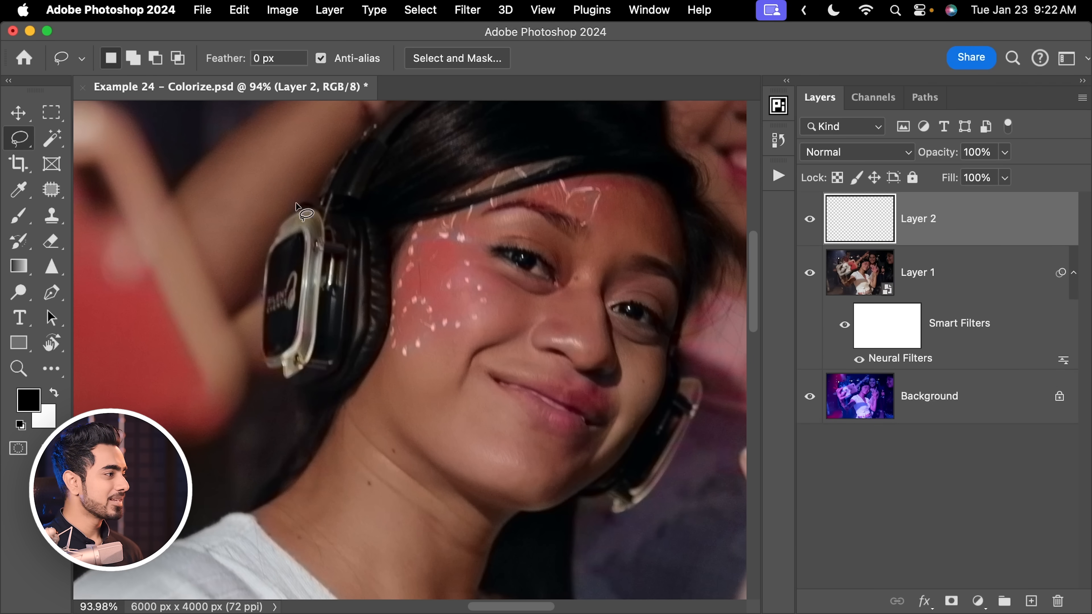
pyautogui.click(16, 187)
pyautogui.click(19, 216)
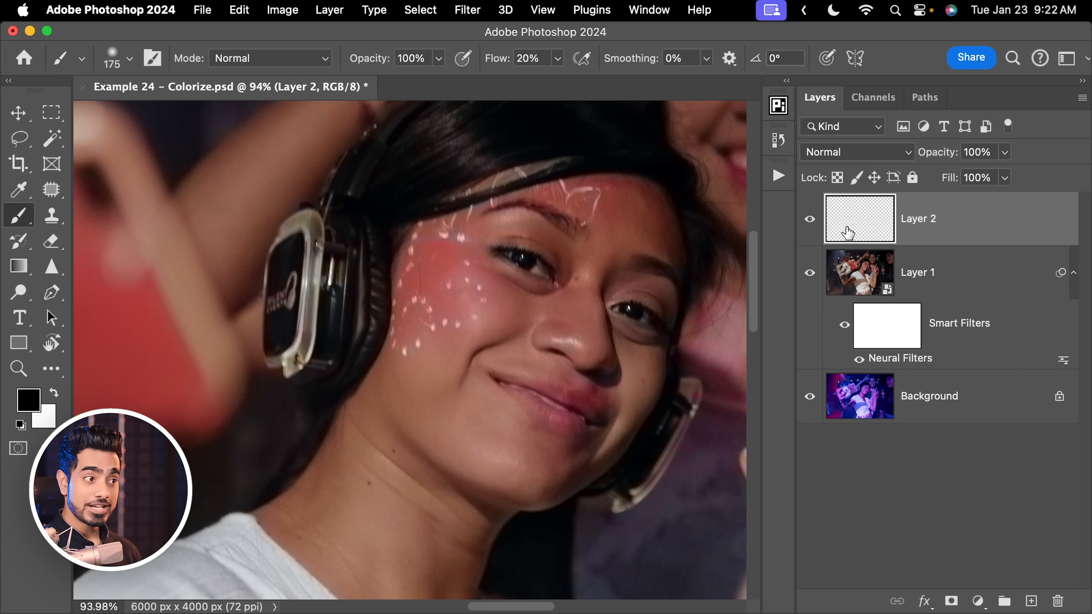
pyautogui.click(848, 160)
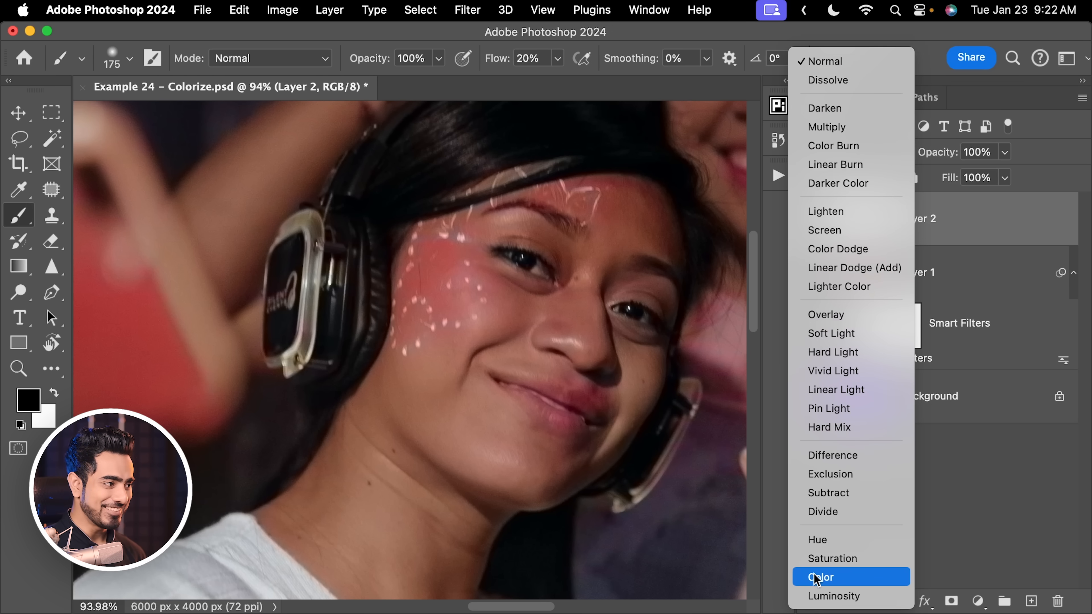
pyautogui.click(817, 578)
pyautogui.press('[')
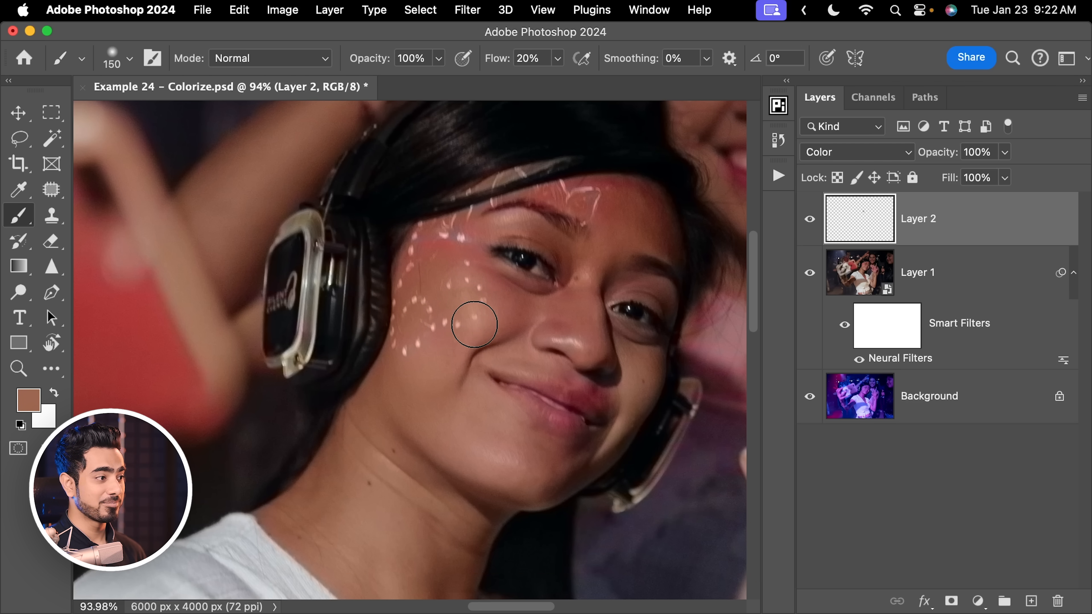
pyautogui.press('super+0')
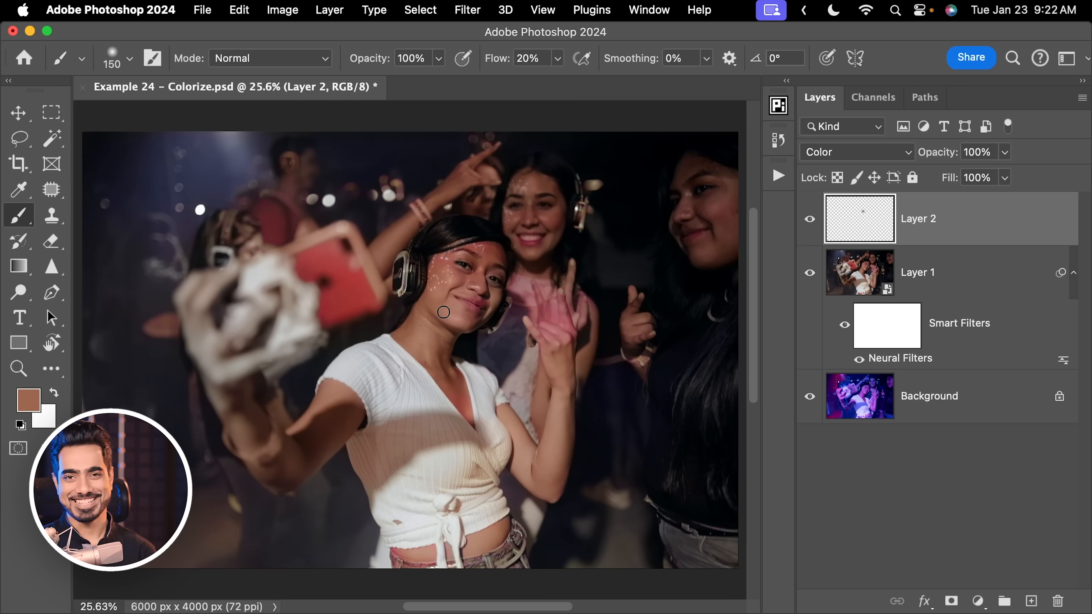